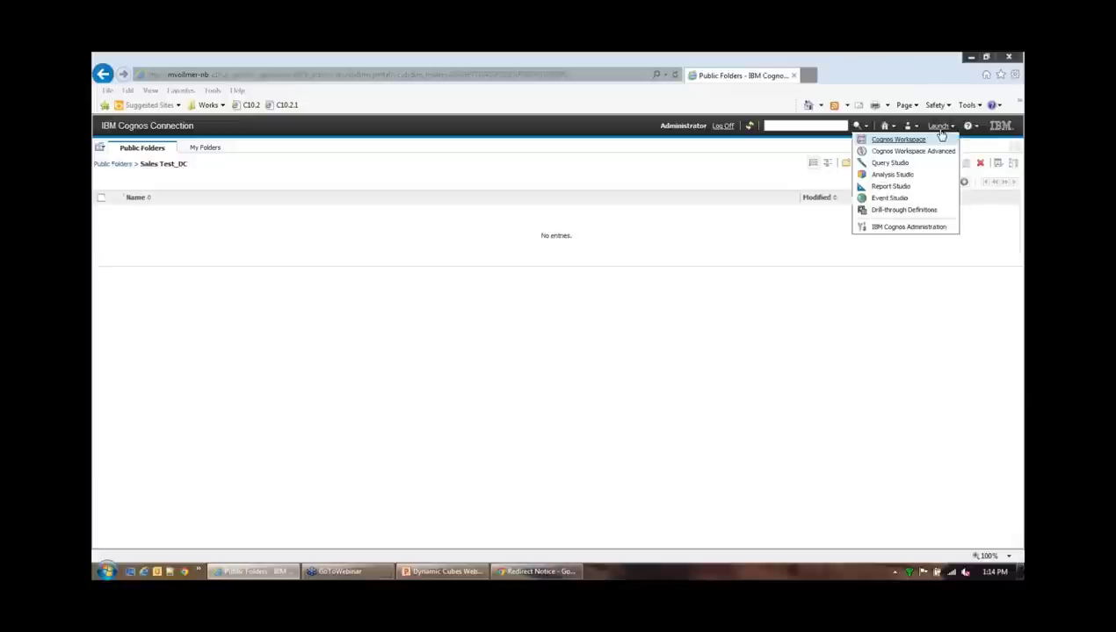
# Start a blank analysis and expand the Time_H, Sales Rep_H, Location_H, Product_H and Measures trees
pyautogui.click(913, 178)
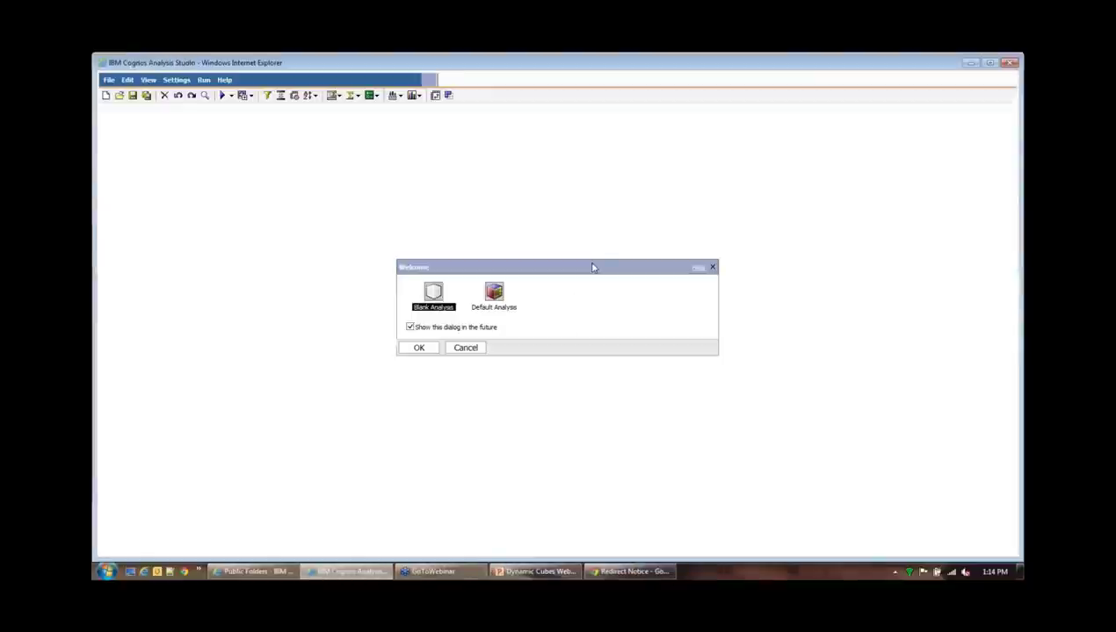
pyautogui.click(419, 349)
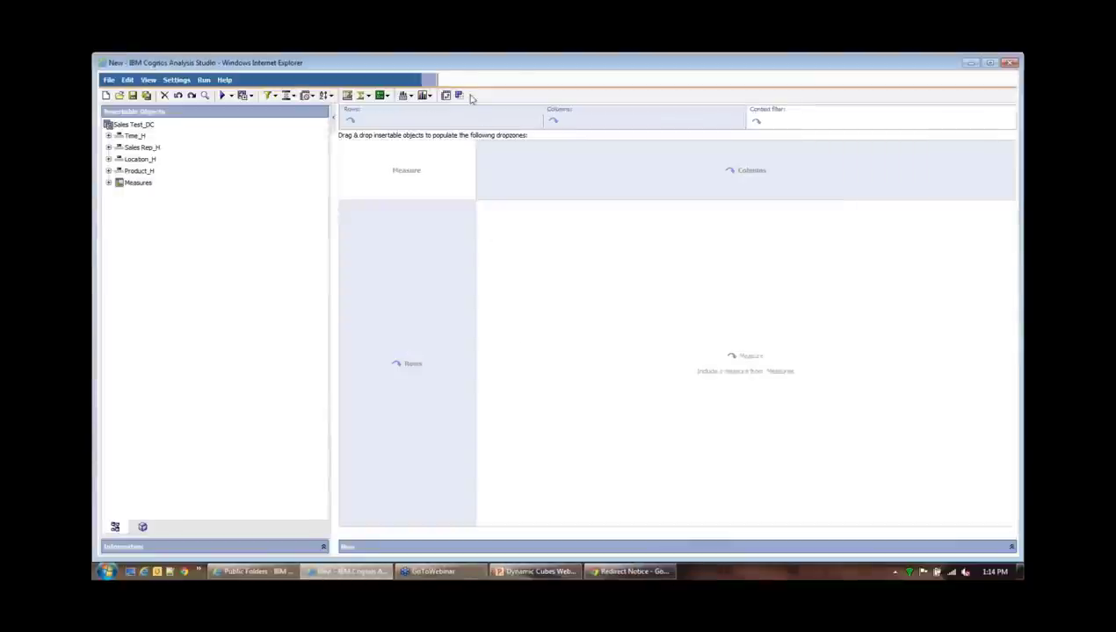
pyautogui.click(108, 135)
pyautogui.click(104, 166)
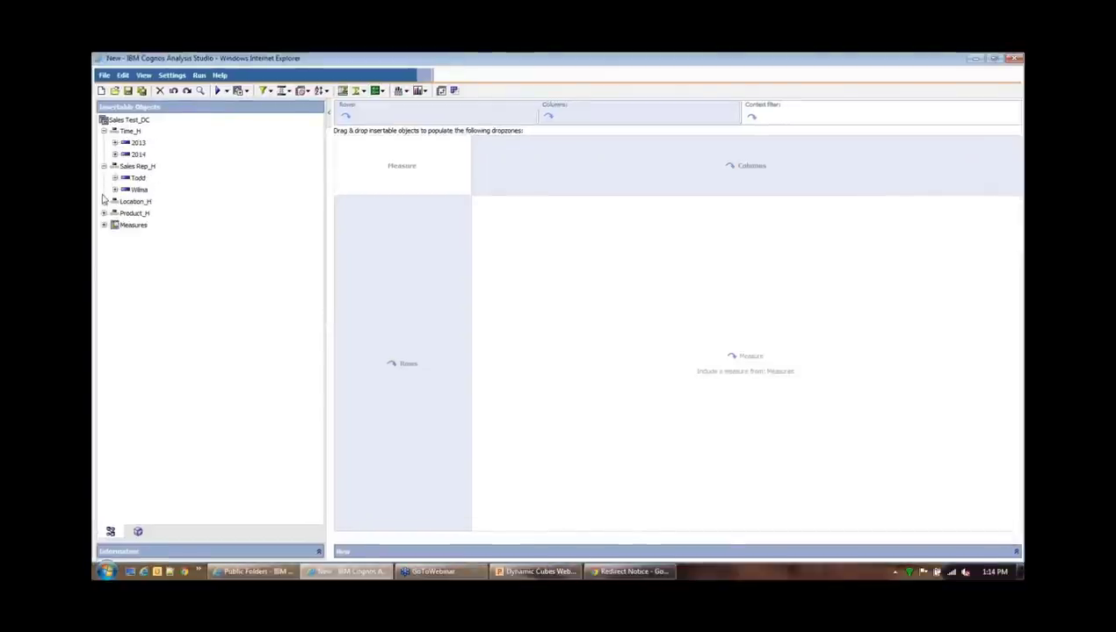
pyautogui.click(103, 201)
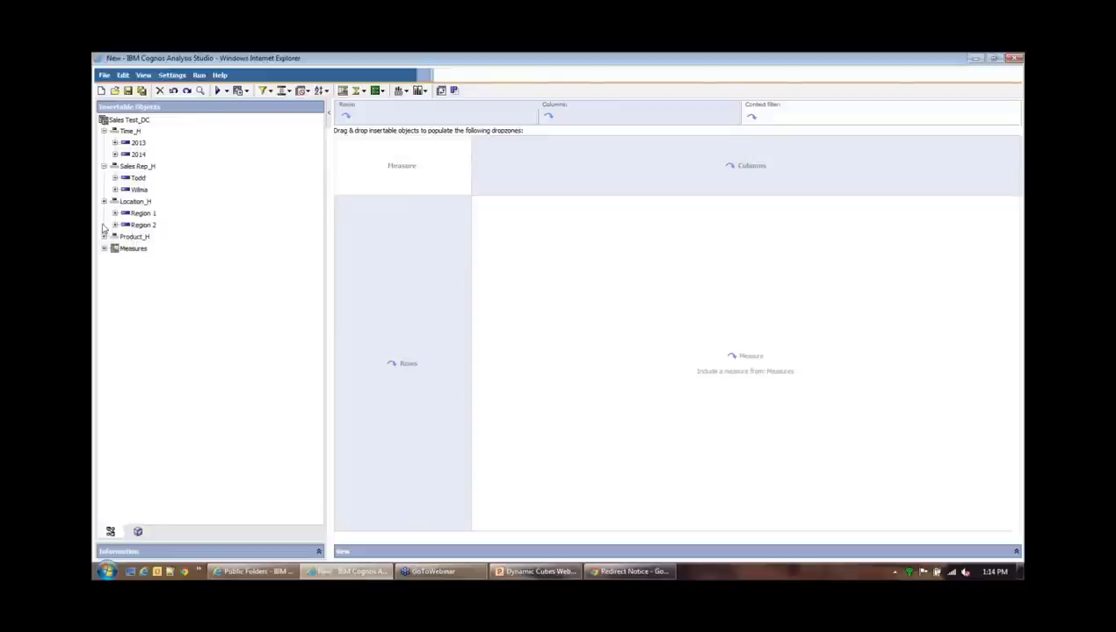
pyautogui.click(104, 237)
pyautogui.click(104, 271)
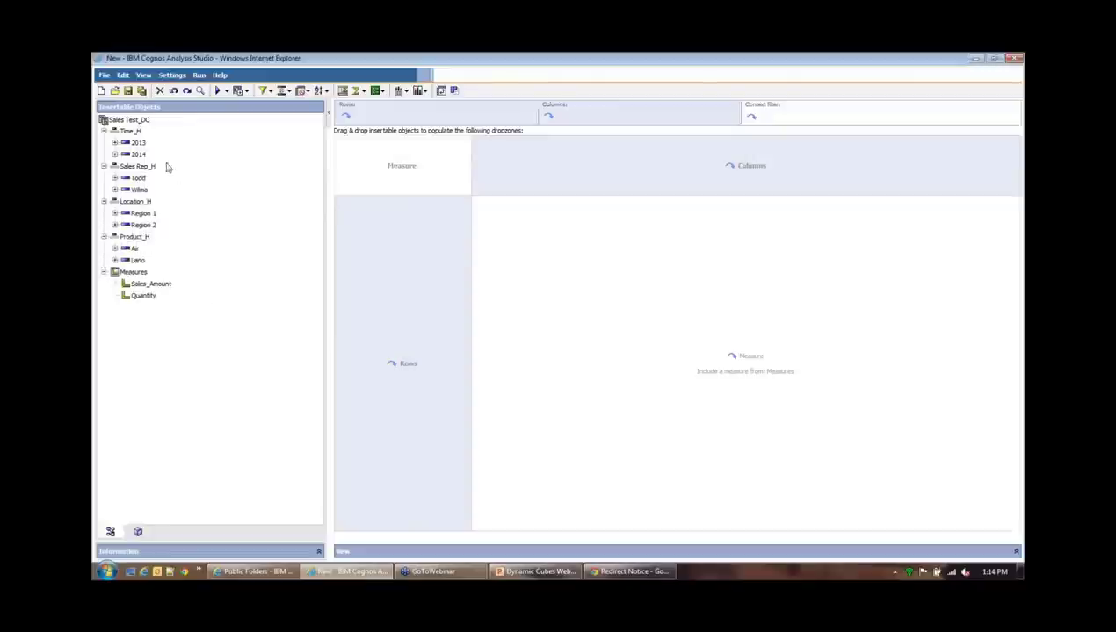
# Lay out Time_H years as columns, Sales Rep_H as rows and Sales_Amount as measure, then close
pyautogui.moveTo(130, 131); pyautogui.dragTo(582, 169)
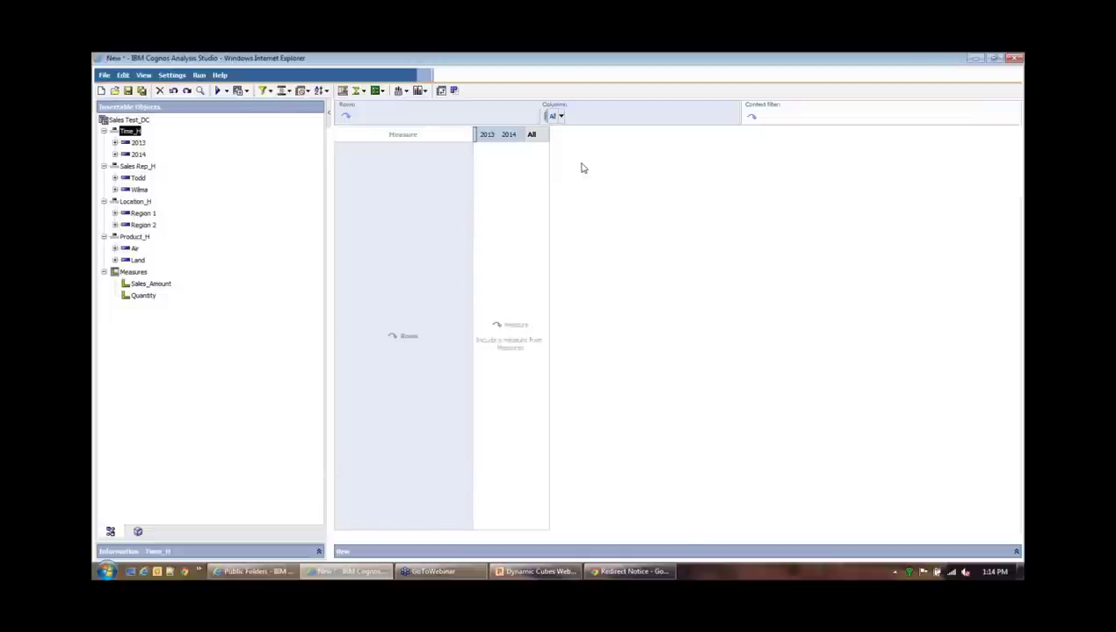
pyautogui.moveTo(137, 166); pyautogui.dragTo(365, 225)
pyautogui.moveTo(150, 286); pyautogui.dragTo(402, 180)
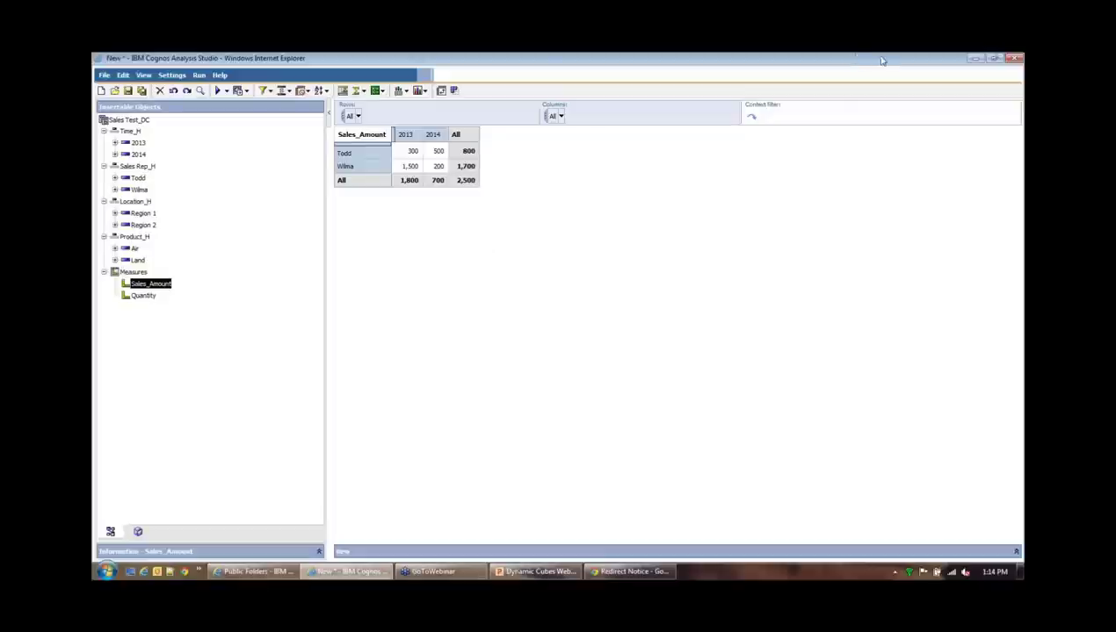
pyautogui.click(1012, 59)
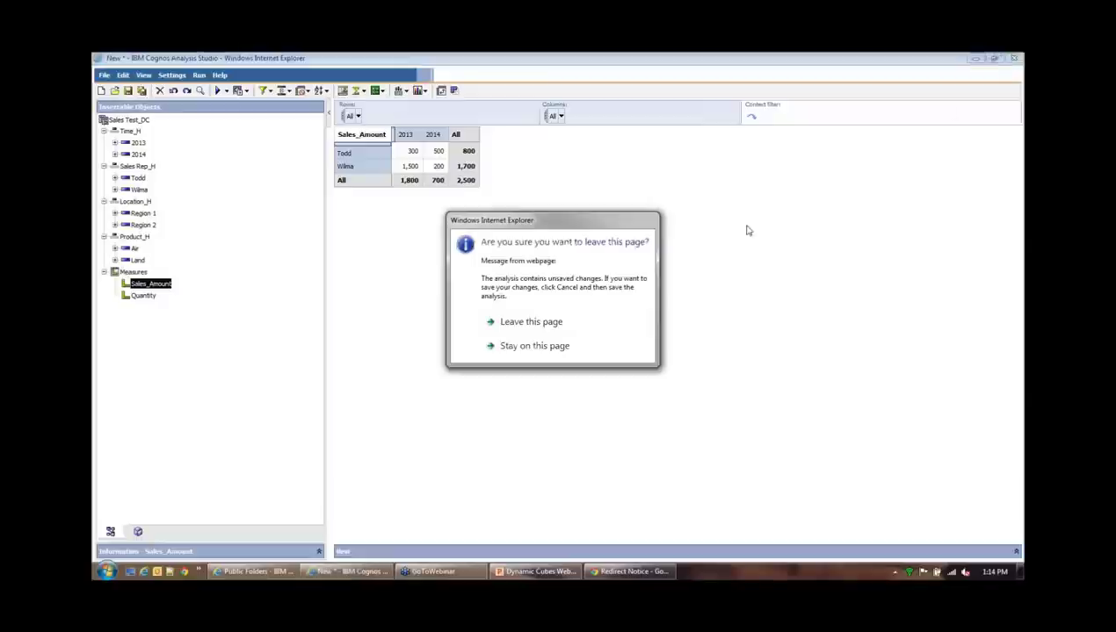
# Leave the analysis unsaved and launch IBM Cognos Administration from the Launch menu
pyautogui.click(530, 321)
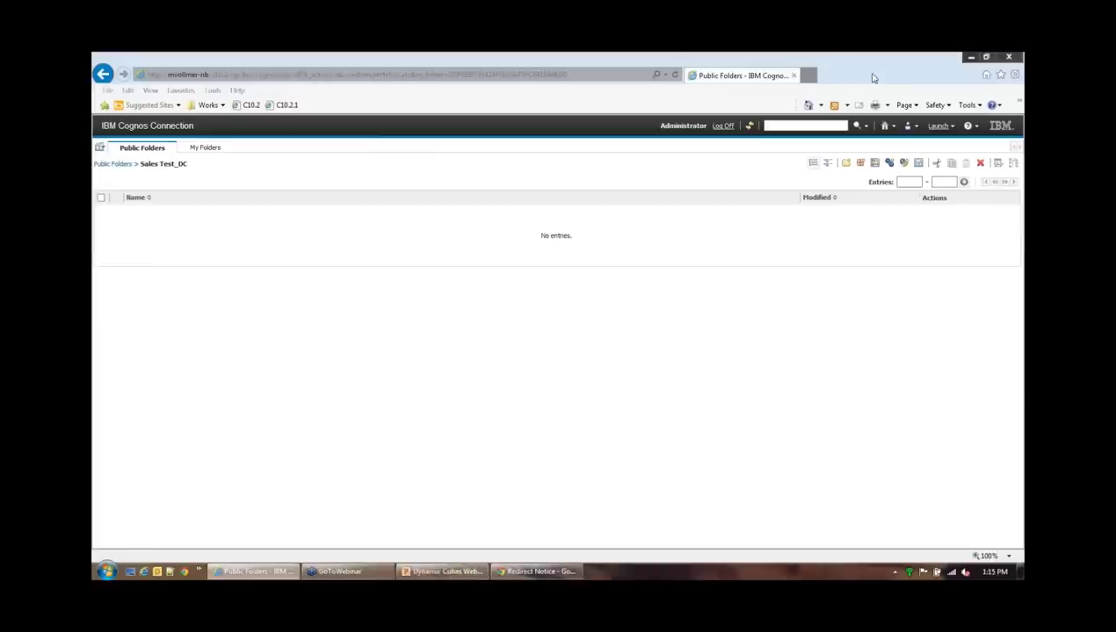
pyautogui.click(940, 128)
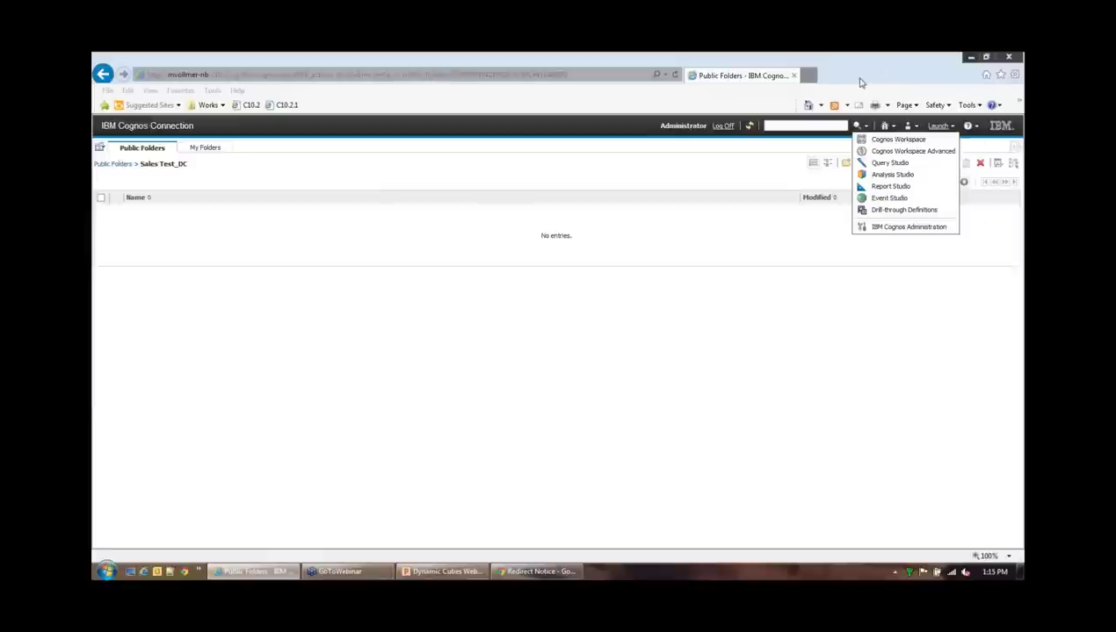
pyautogui.click(914, 302)
pyautogui.click(937, 130)
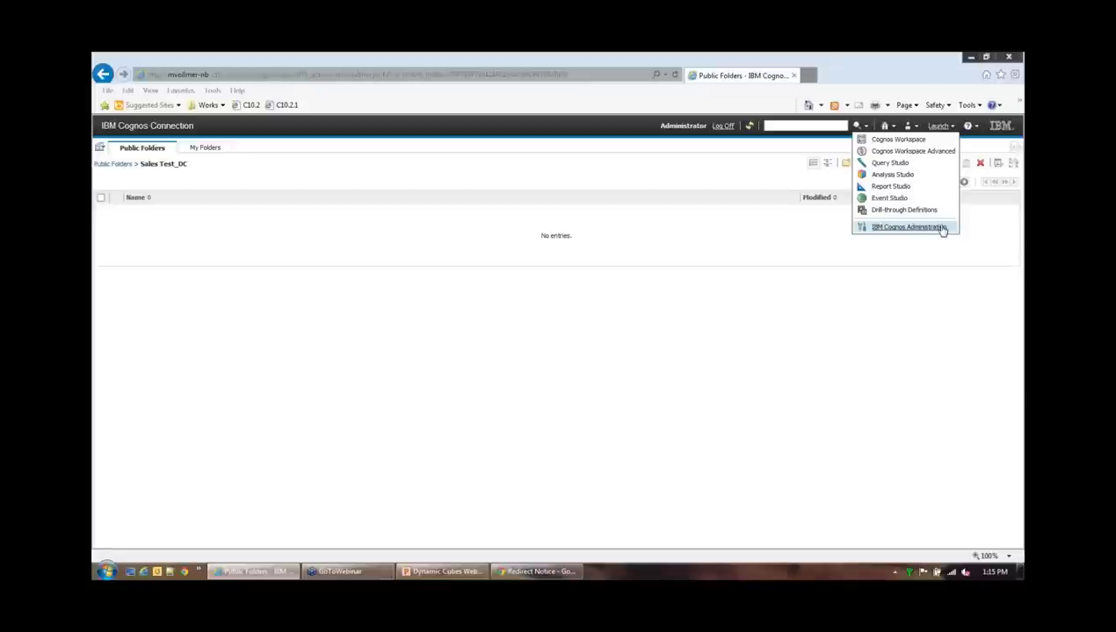
pyautogui.click(939, 127)
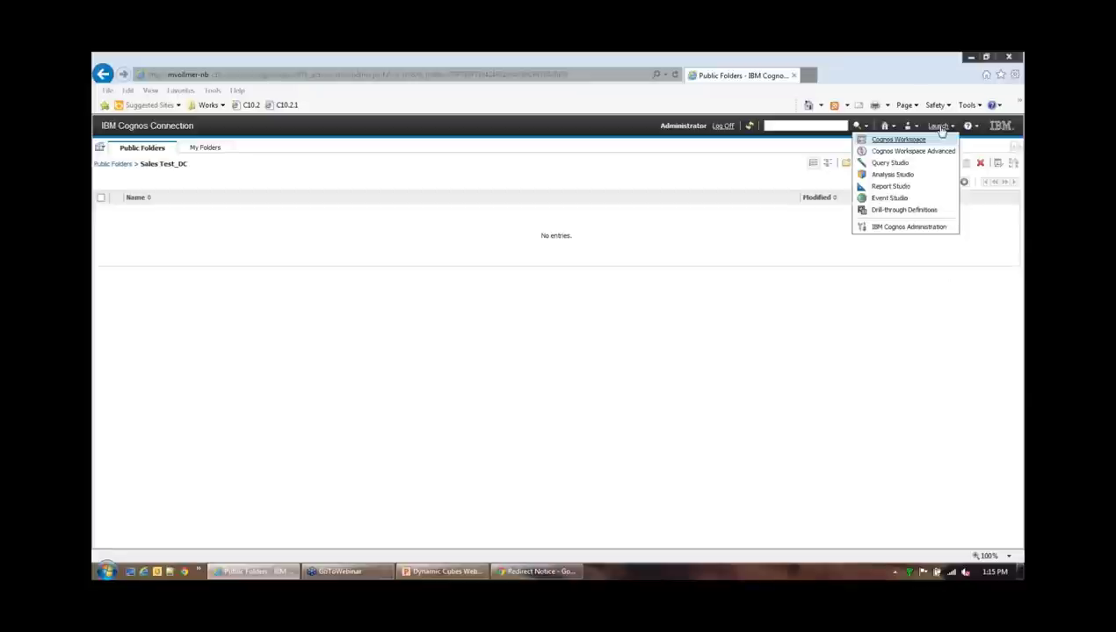
pyautogui.click(931, 230)
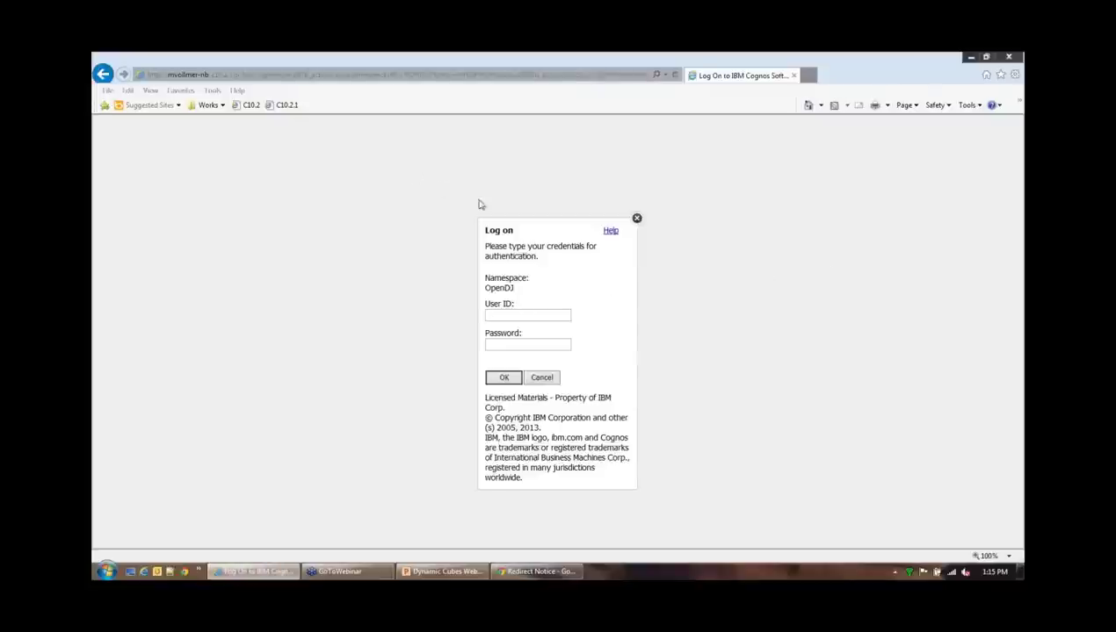
# Log on to Cognos with the admin user ID and the account password
pyautogui.click(285, 106)
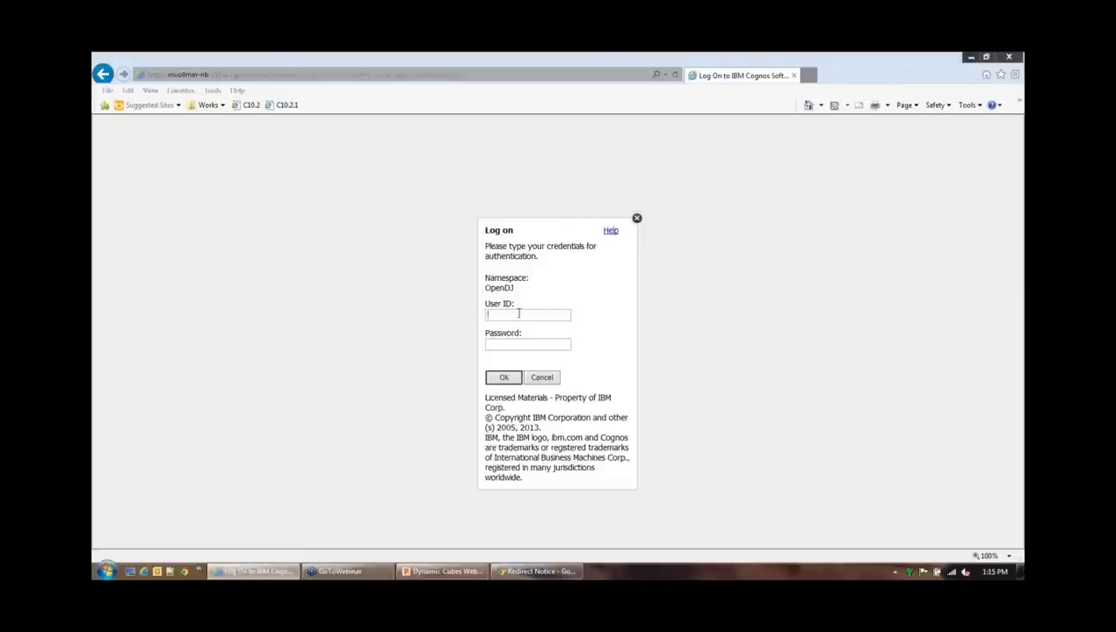
pyautogui.write('administrator')
pyautogui.click(505, 343)
pyautogui.write('admin')
pyautogui.click(503, 376)
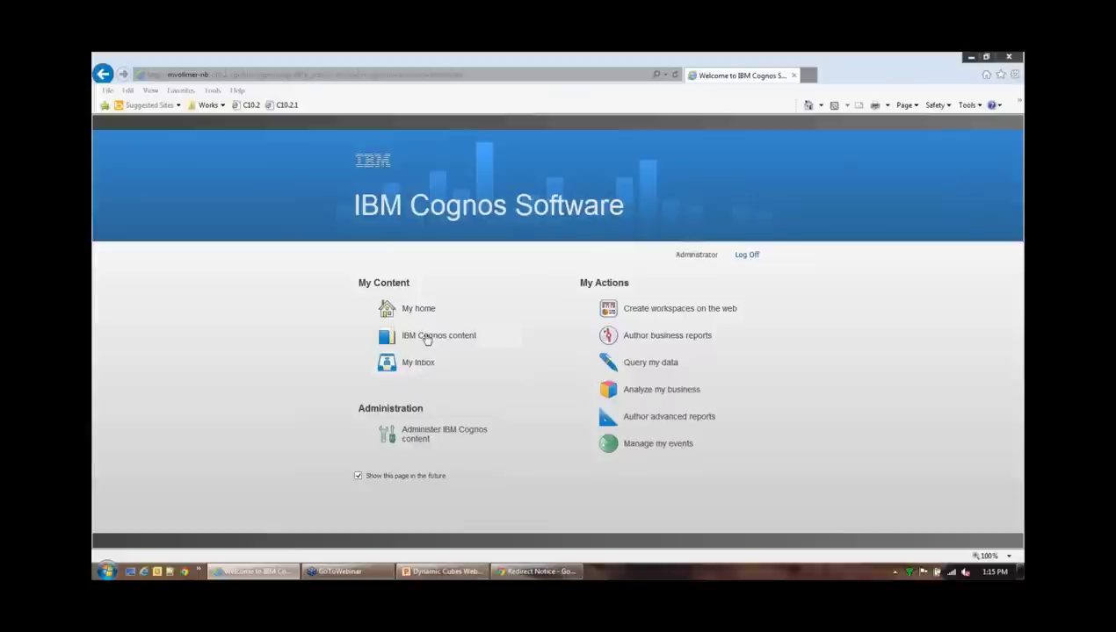
# Go to IBM Cognos content and launch IBM Cognos Administration
pyautogui.click(426, 336)
pyautogui.click(945, 128)
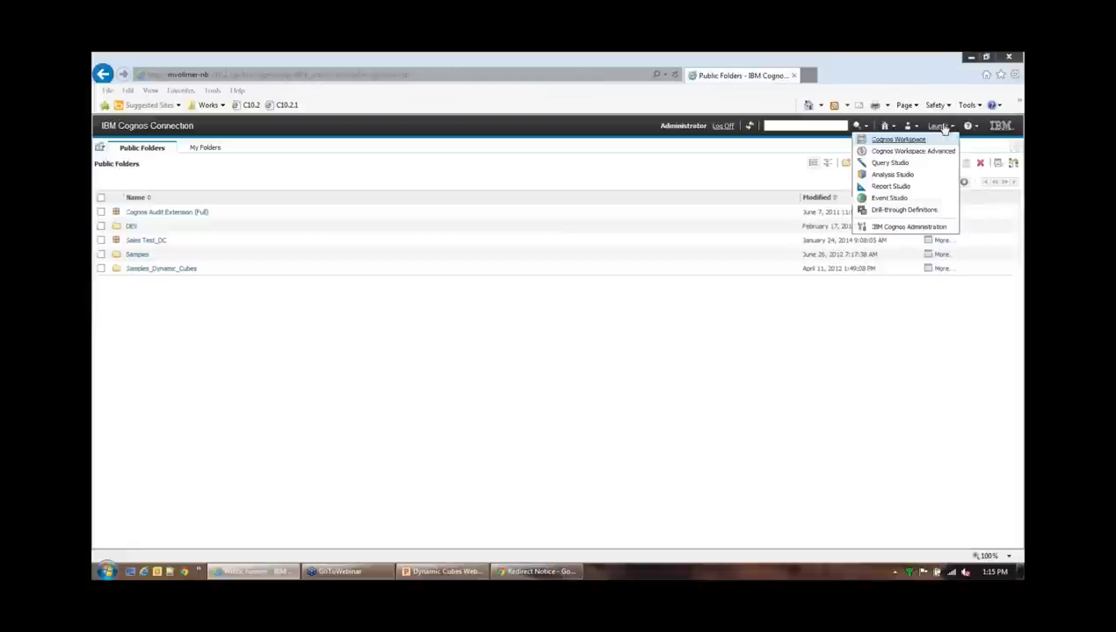
pyautogui.click(896, 230)
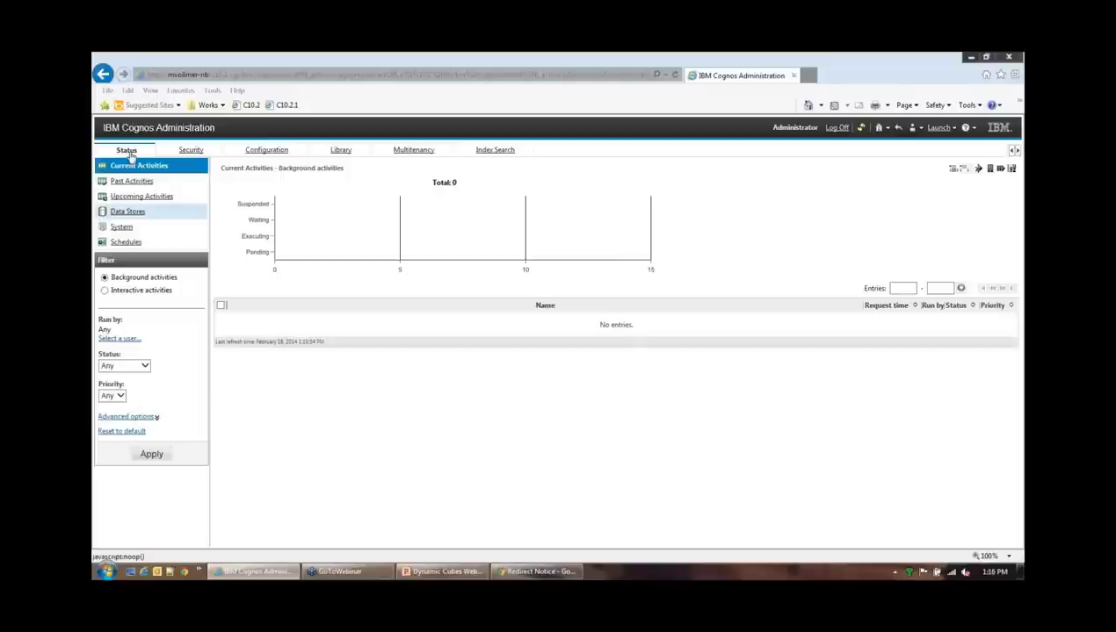
# Drill from Data Stores into Sales Test and bring up its QueryService actions
pyautogui.click(135, 213)
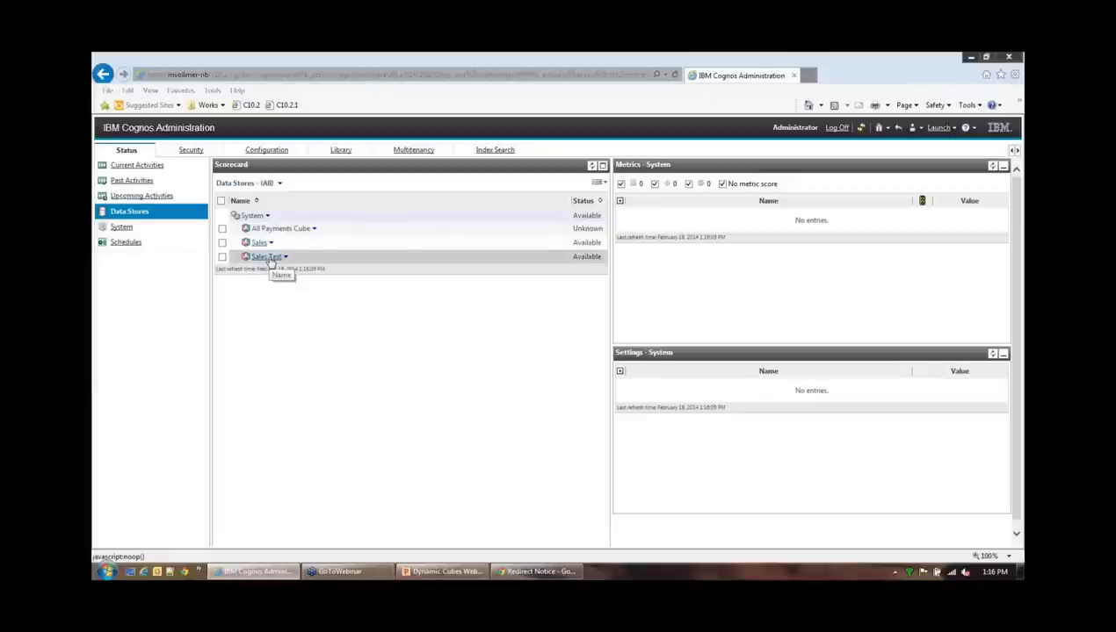
pyautogui.click(268, 257)
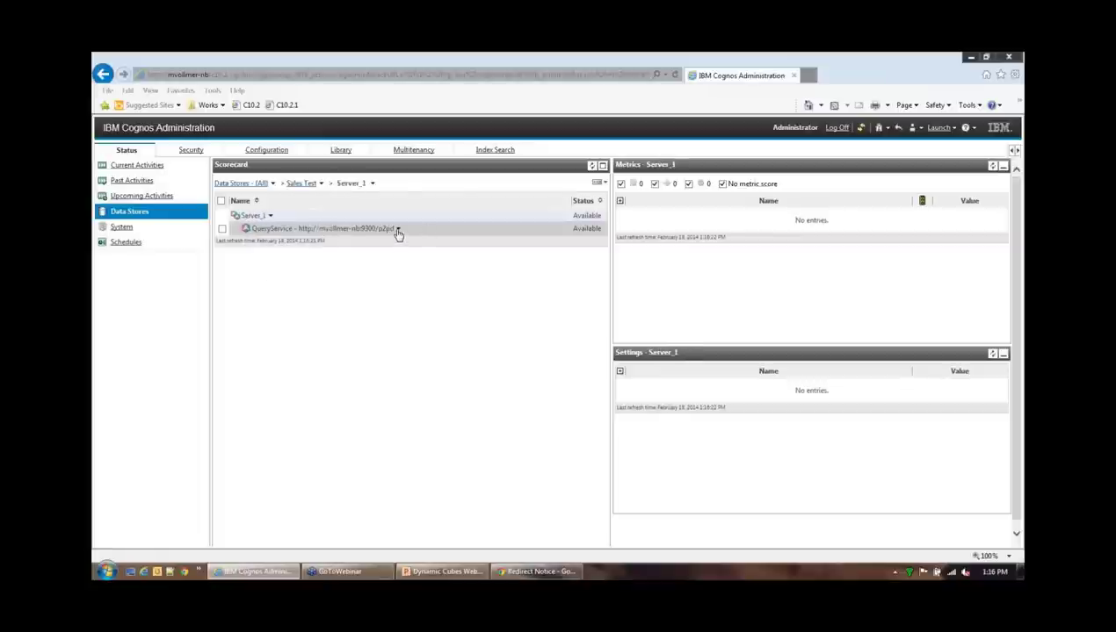
pyautogui.click(397, 229)
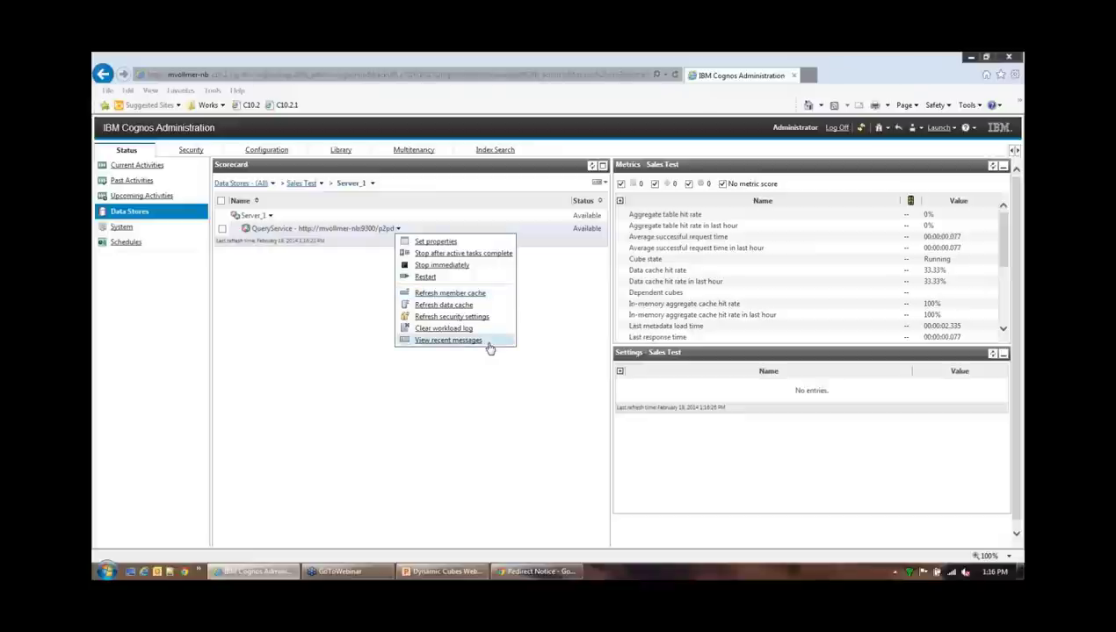
pyautogui.click(484, 341)
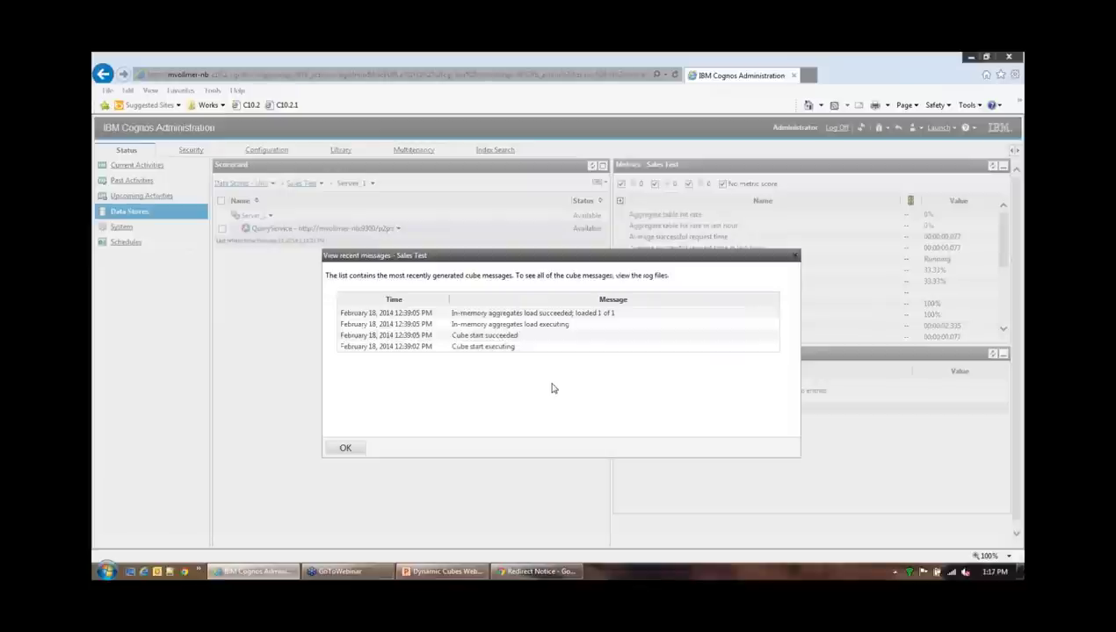
pyautogui.click(347, 447)
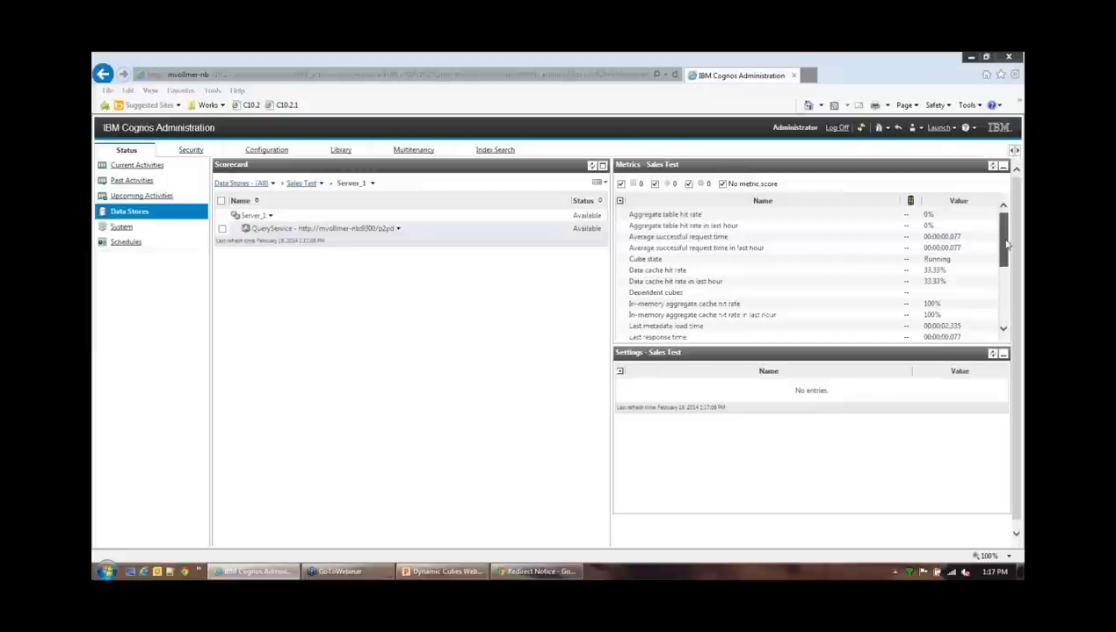
pyautogui.moveTo(1006, 246); pyautogui.dragTo(1004, 311)
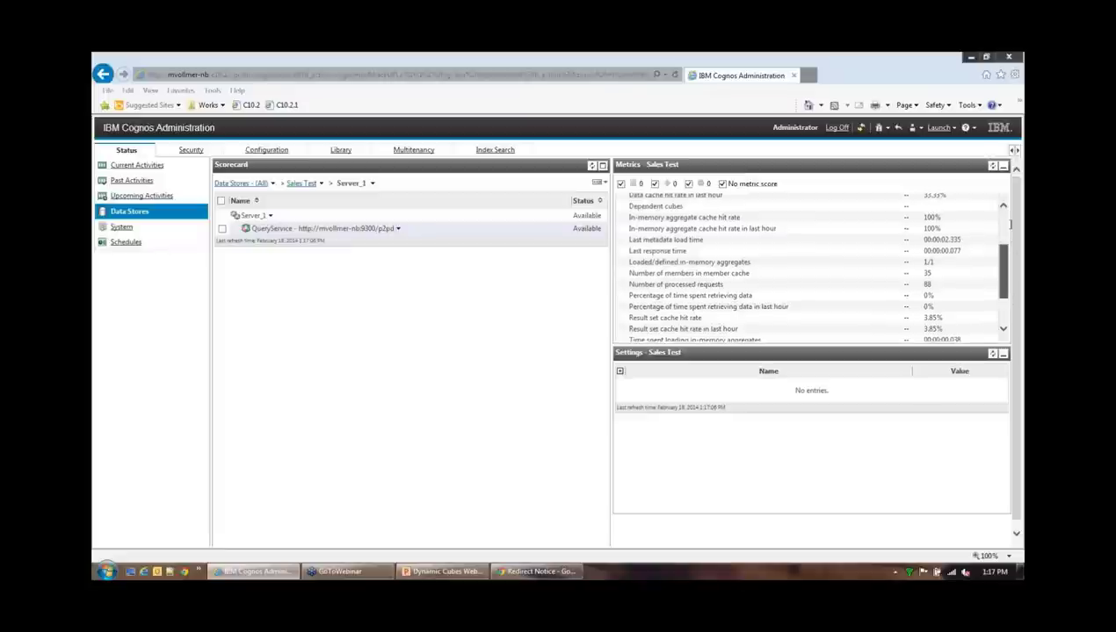
# Stop the Sales Test QueryService immediately and confirm
pyautogui.click(398, 229)
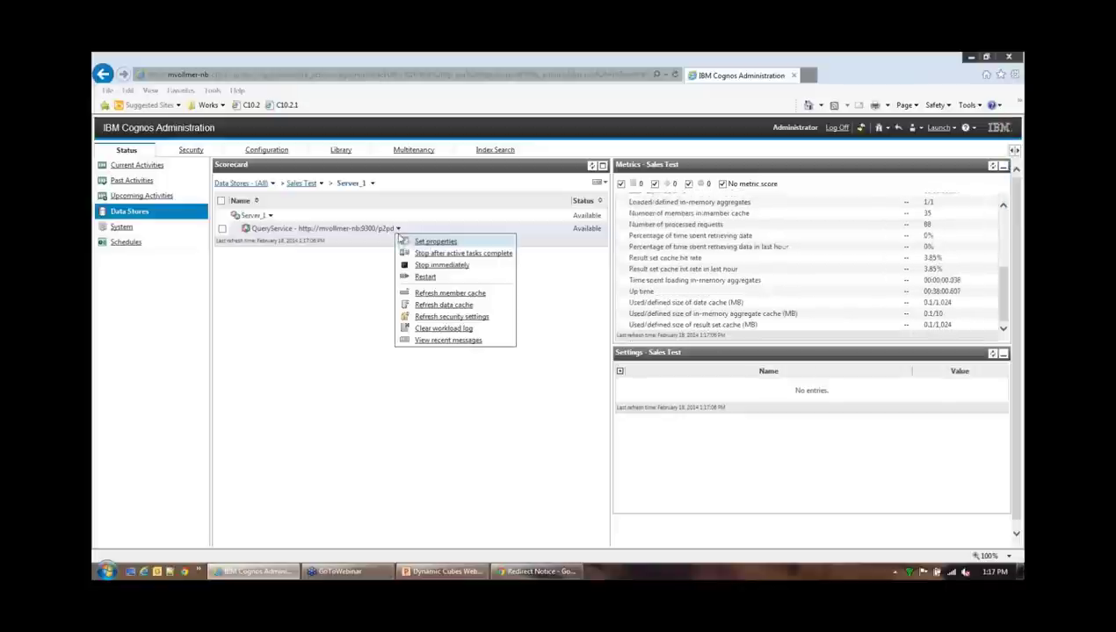
pyautogui.click(436, 264)
pyautogui.click(594, 359)
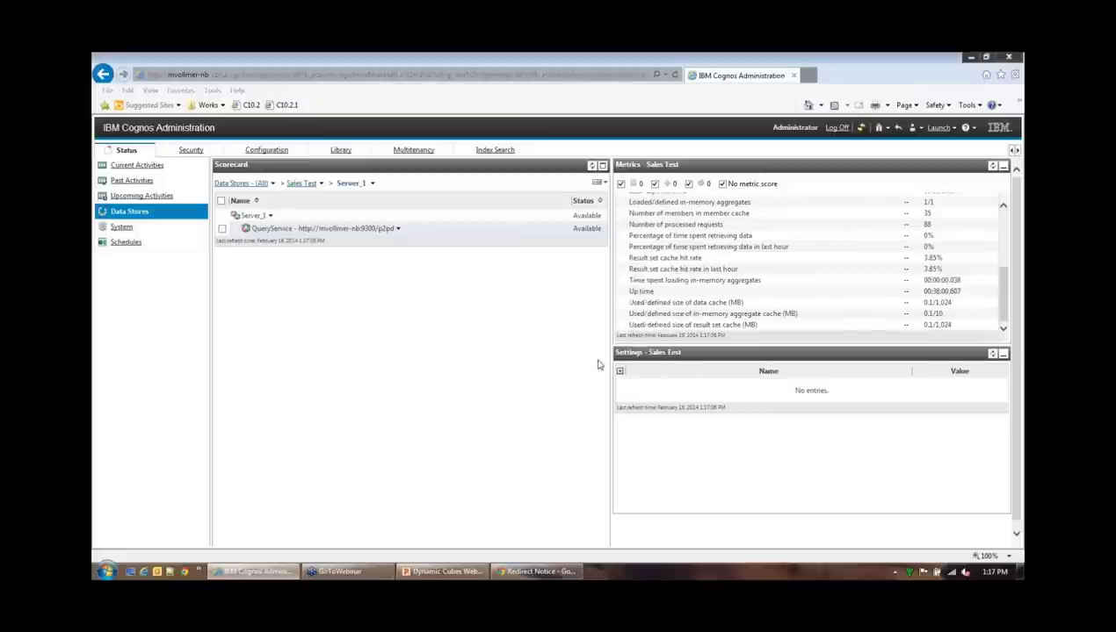
pyautogui.click(346, 443)
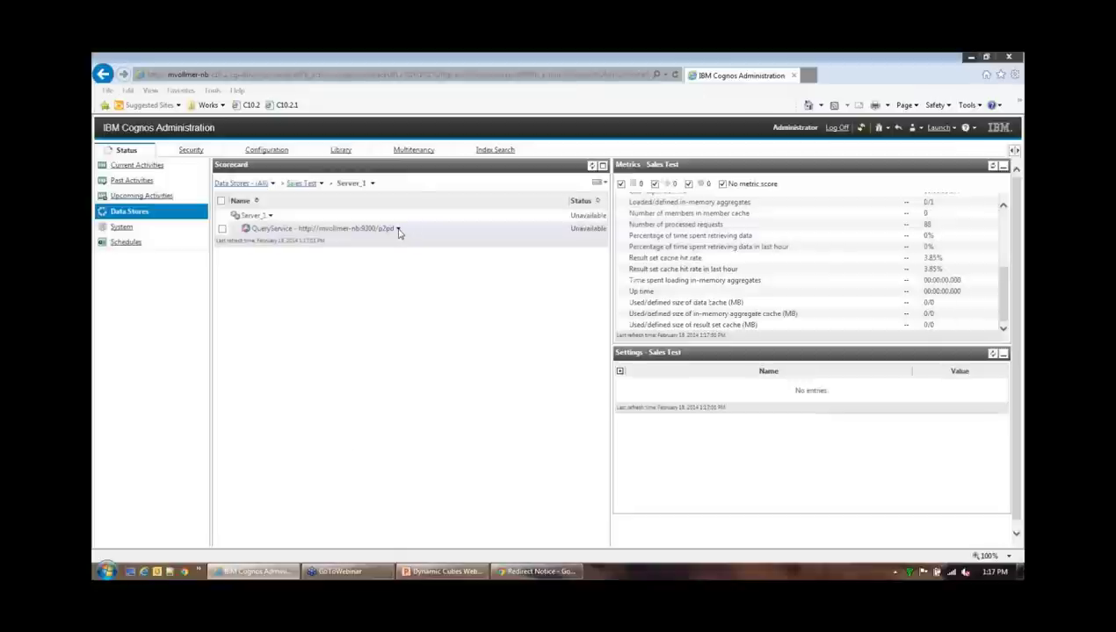
# Start the QueryService again and confirm, resetting its metrics
pyautogui.click(399, 229)
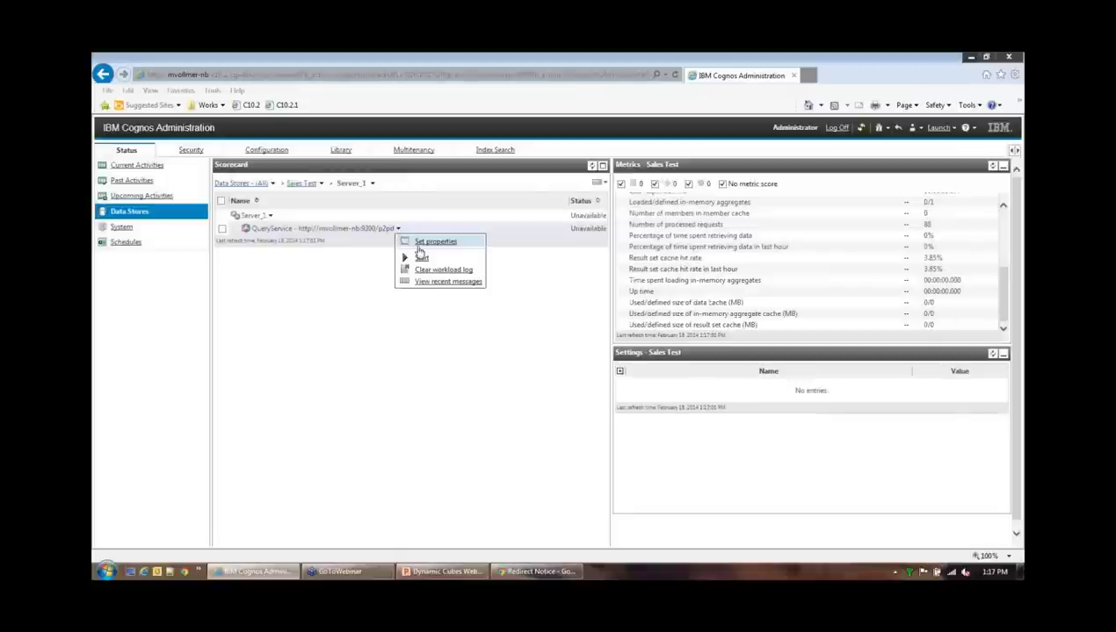
pyautogui.click(421, 258)
pyautogui.click(594, 357)
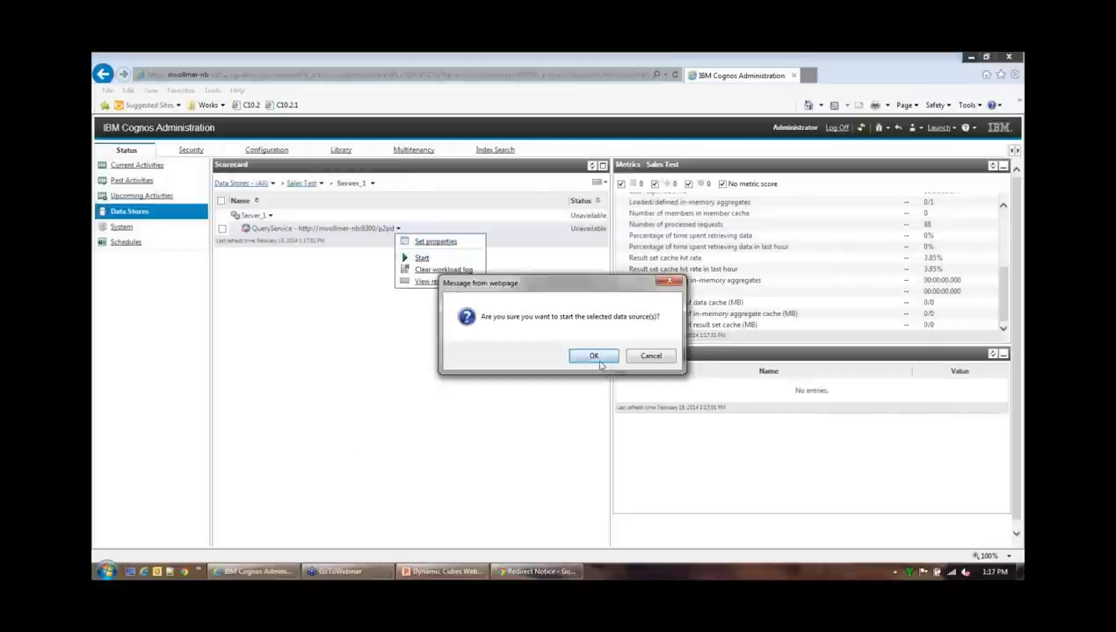
pyautogui.click(345, 441)
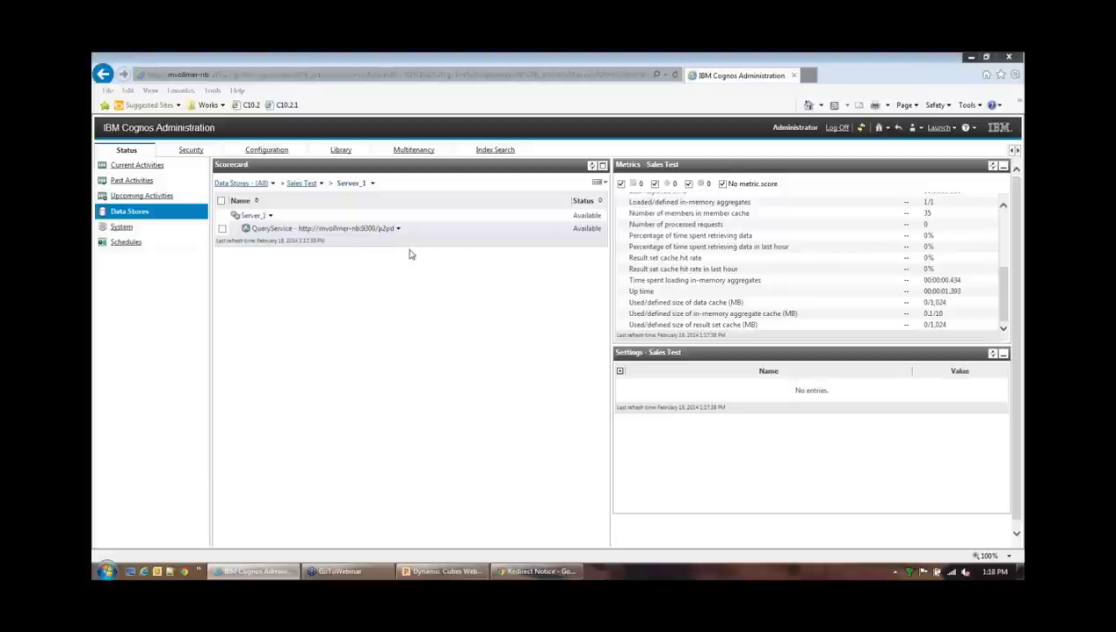
# Return to the Data Stores (All) list showing All Payments Cube, Sales and Sales Test
pyautogui.click(266, 151)
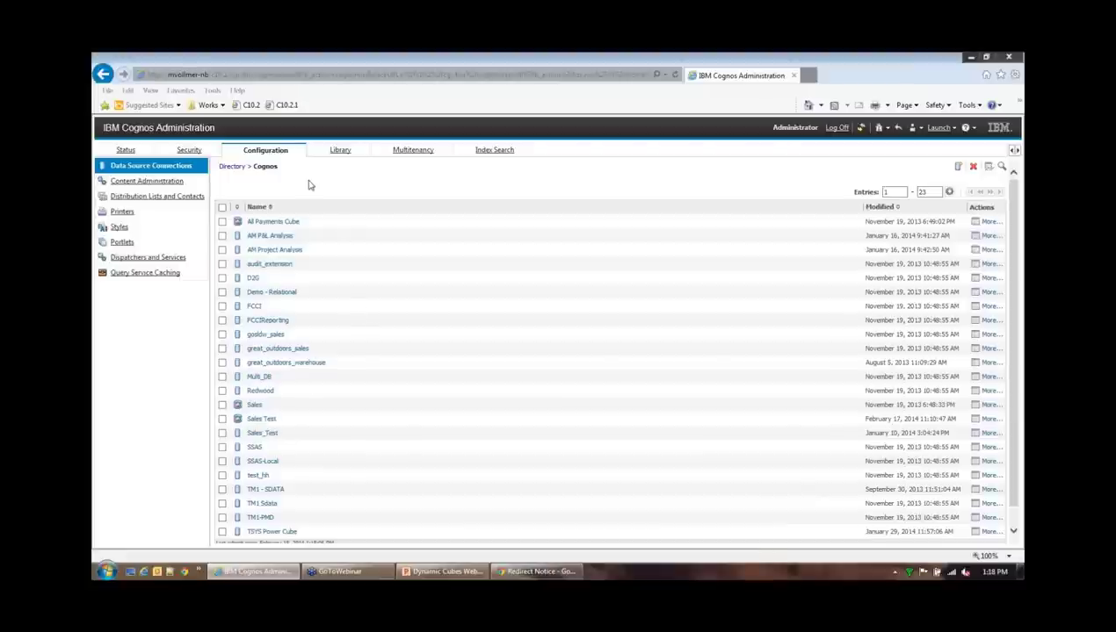
pyautogui.click(126, 151)
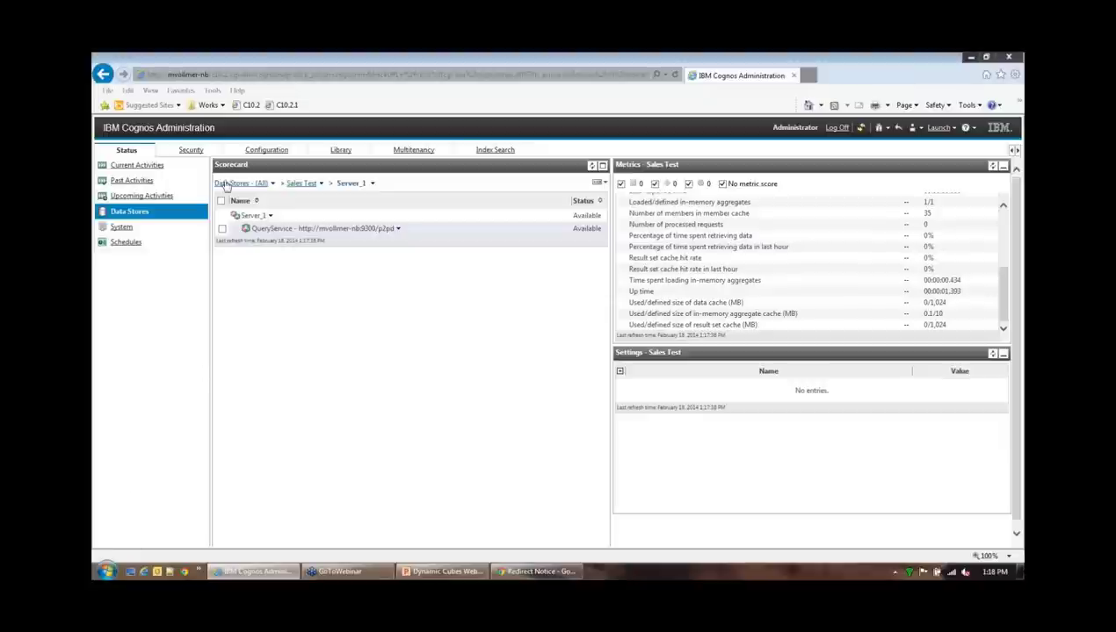
pyautogui.click(250, 183)
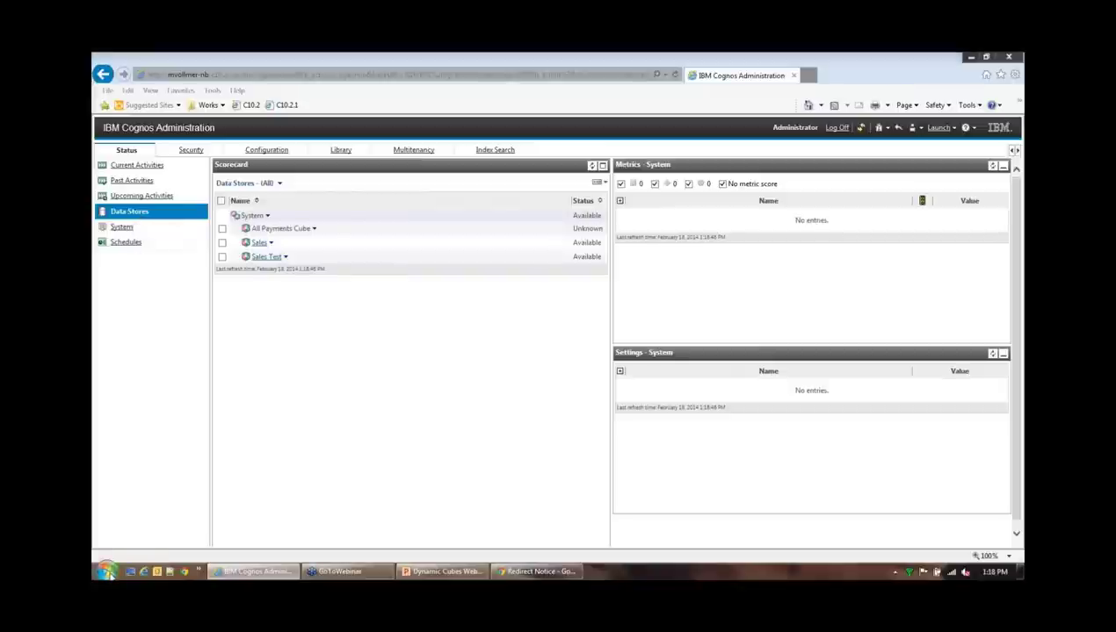
# Launch IBM Cognos Cube Designer from All Programs > IBM Cognos 10.2.1 - 64
pyautogui.click(108, 572)
pyautogui.click(127, 522)
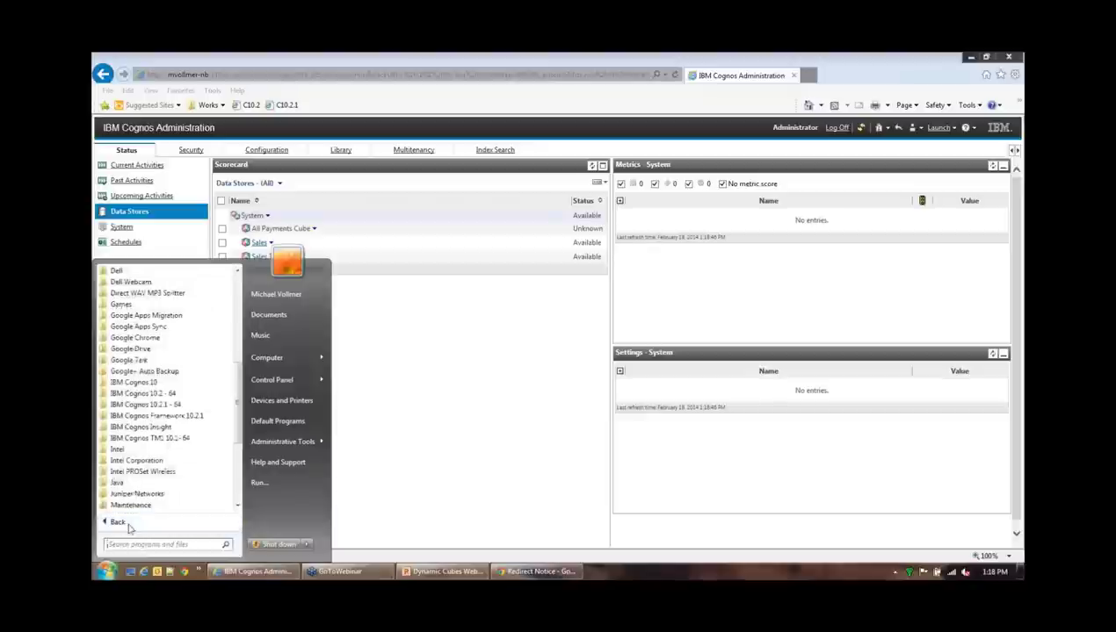
pyautogui.click(145, 404)
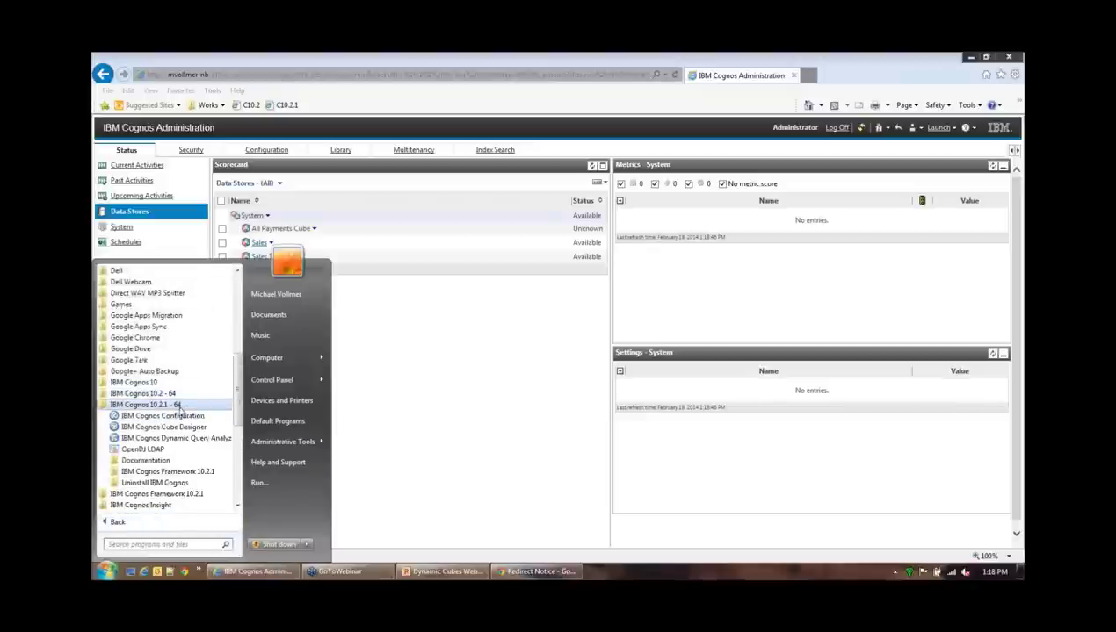
pyautogui.scroll(-3, 202, 395)
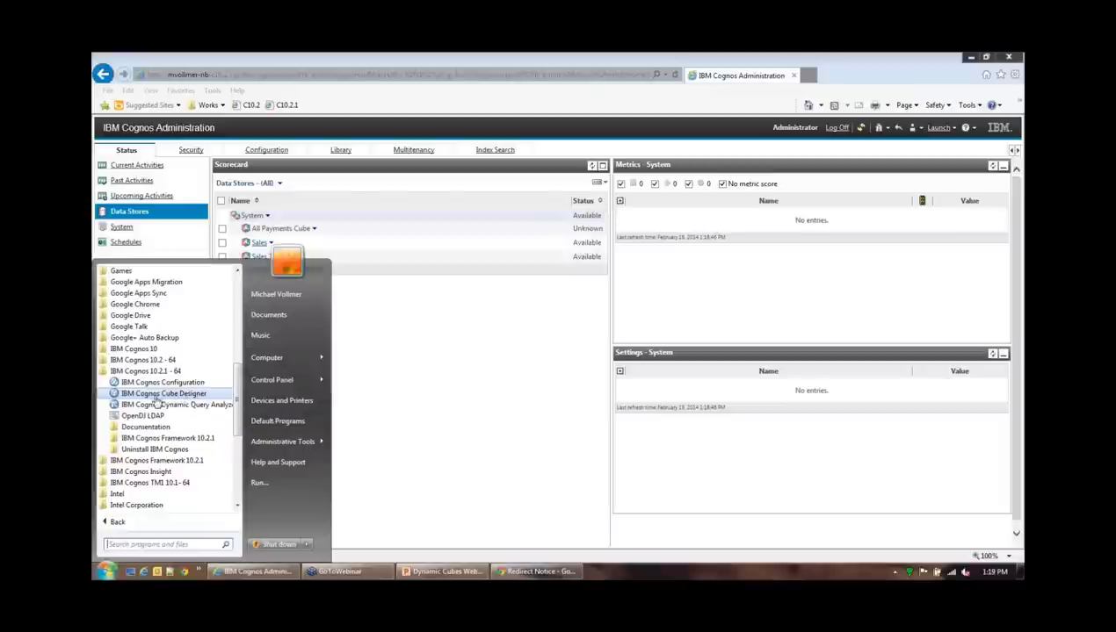
pyautogui.click(184, 396)
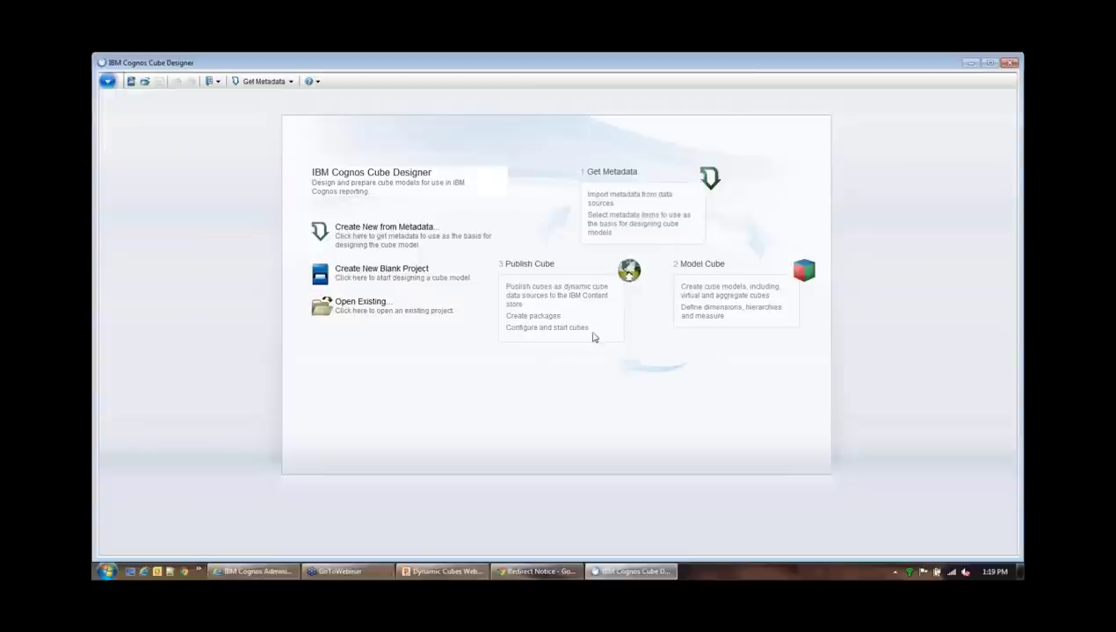
# Create a new blank project, widen the explorer and metadata panes, and maximize the window
pyautogui.click(132, 84)
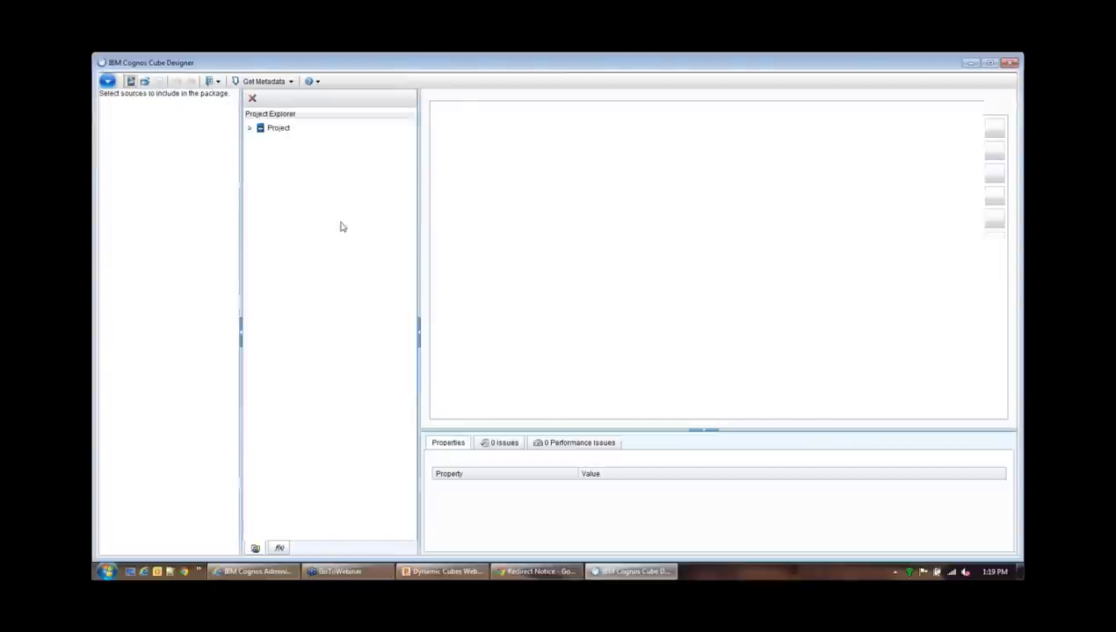
pyautogui.moveTo(418, 237); pyautogui.dragTo(491, 239)
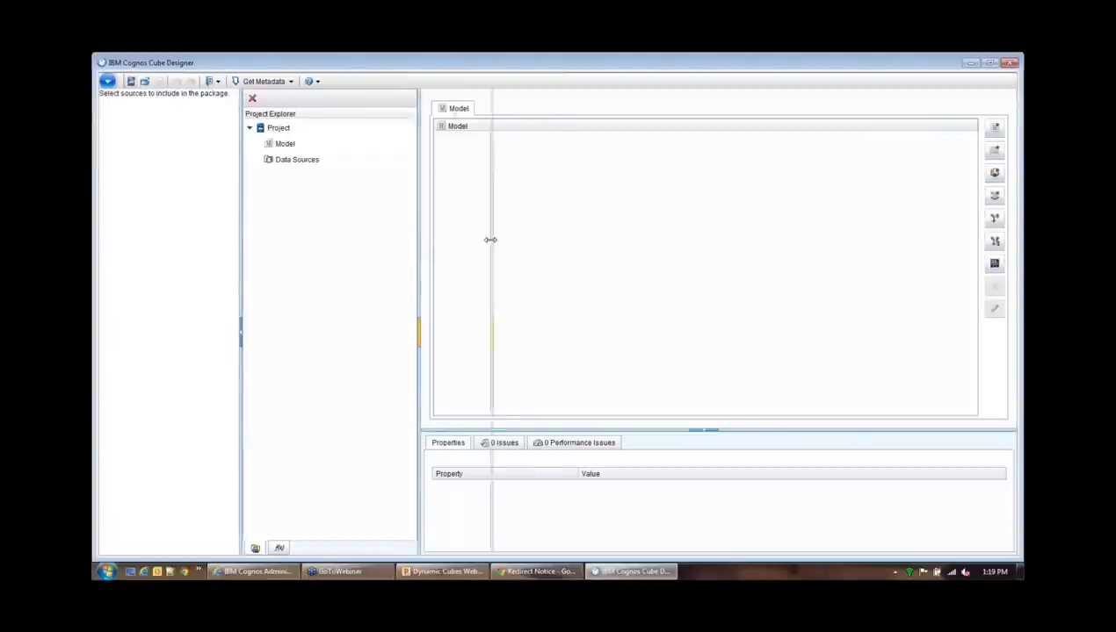
pyautogui.moveTo(240, 269); pyautogui.dragTo(294, 273)
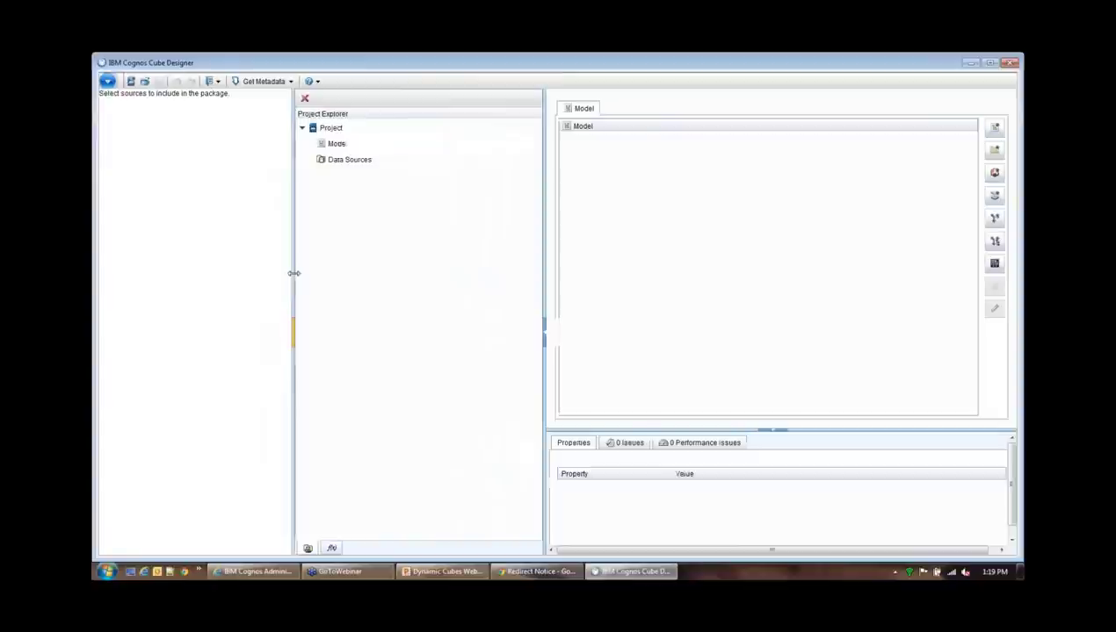
pyautogui.doubleClick(515, 68)
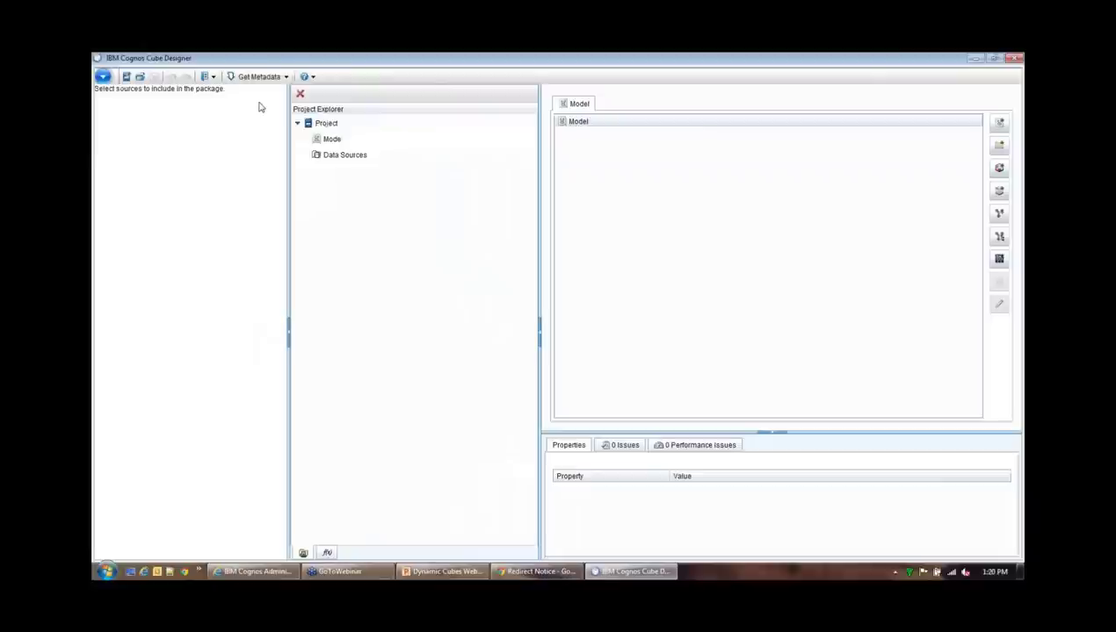
# Choose Browse Content Manager Datasource and try logging on with a user ID and password
pyautogui.click(263, 77)
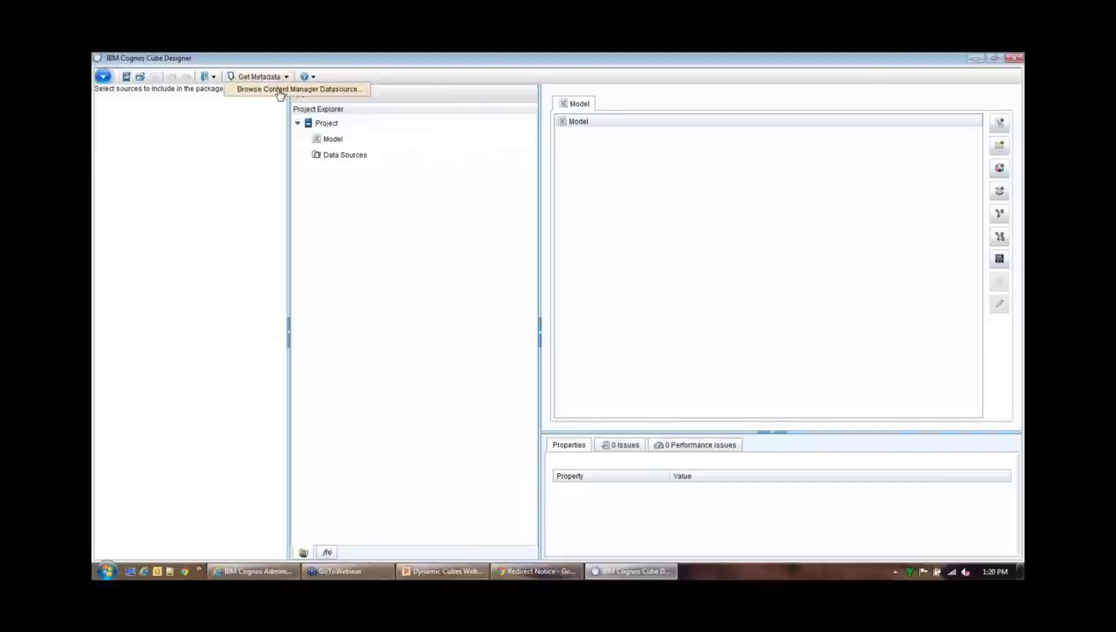
pyautogui.click(279, 90)
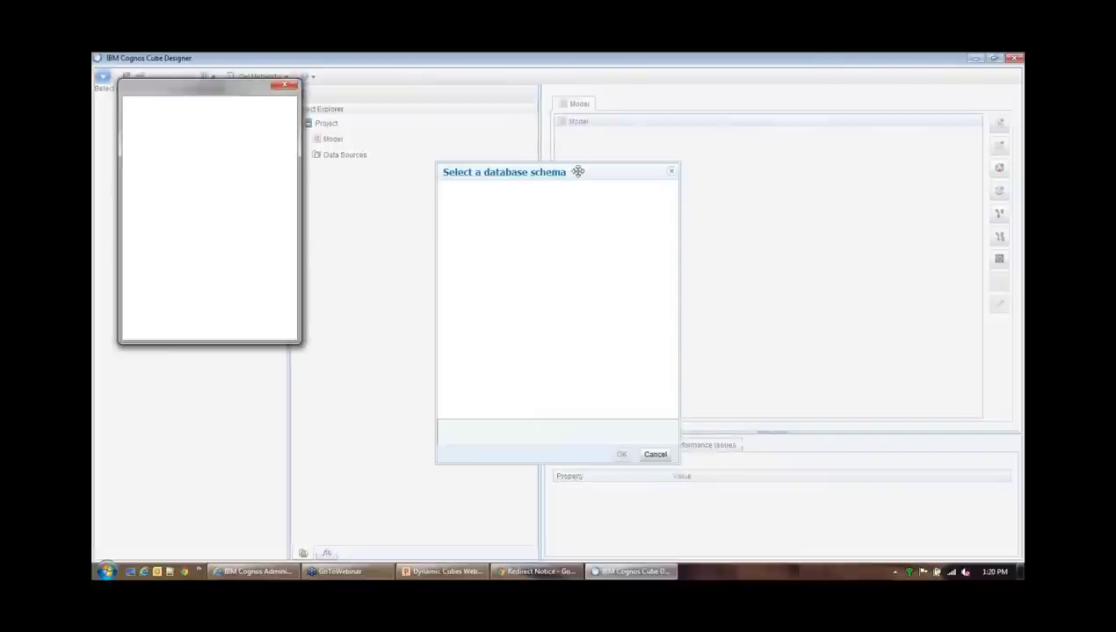
pyautogui.moveTo(210, 91); pyautogui.dragTo(446, 132)
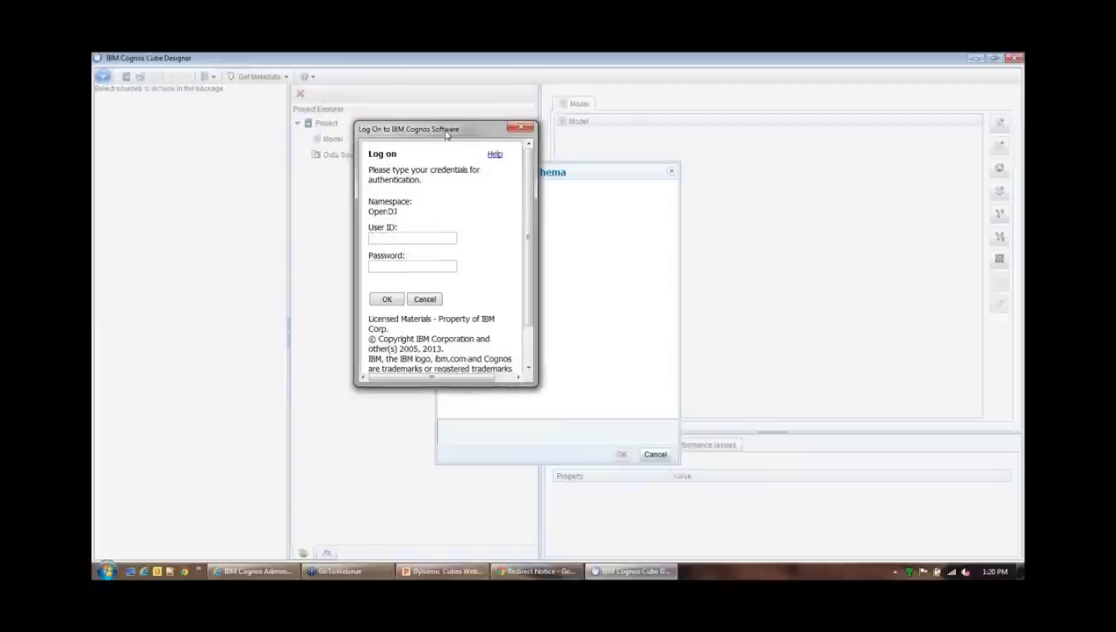
pyautogui.click(407, 235)
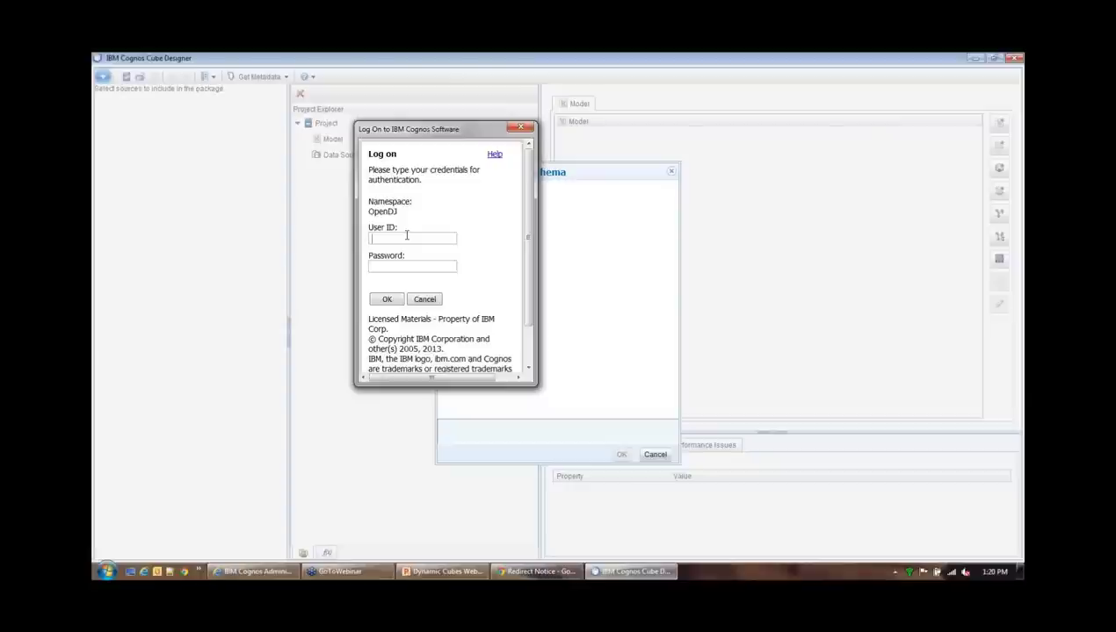
pyautogui.write('adminstrator')
pyautogui.click(396, 270)
pyautogui.write('********')
pyautogui.click(387, 301)
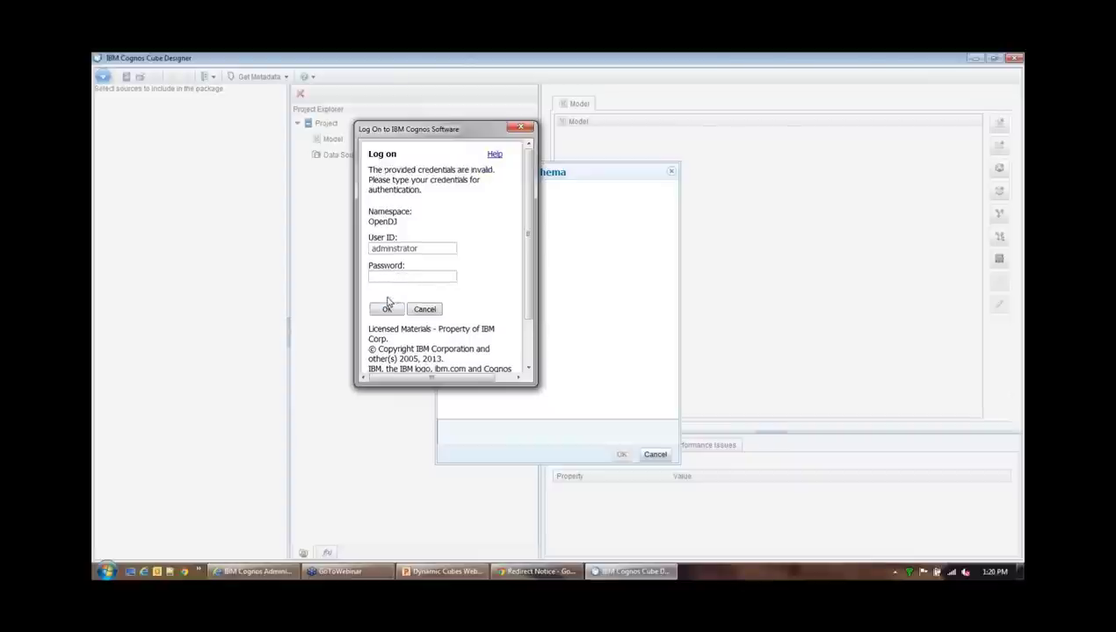
# Correct the misspelled user ID to administrator, re-enter the password and log on
pyautogui.moveTo(429, 248); pyautogui.dragTo(291, 261)
pyautogui.write('adminis')
pyautogui.write('tra')
pyautogui.write('tor')
pyautogui.write('•••••••')
pyautogui.click(387, 311)
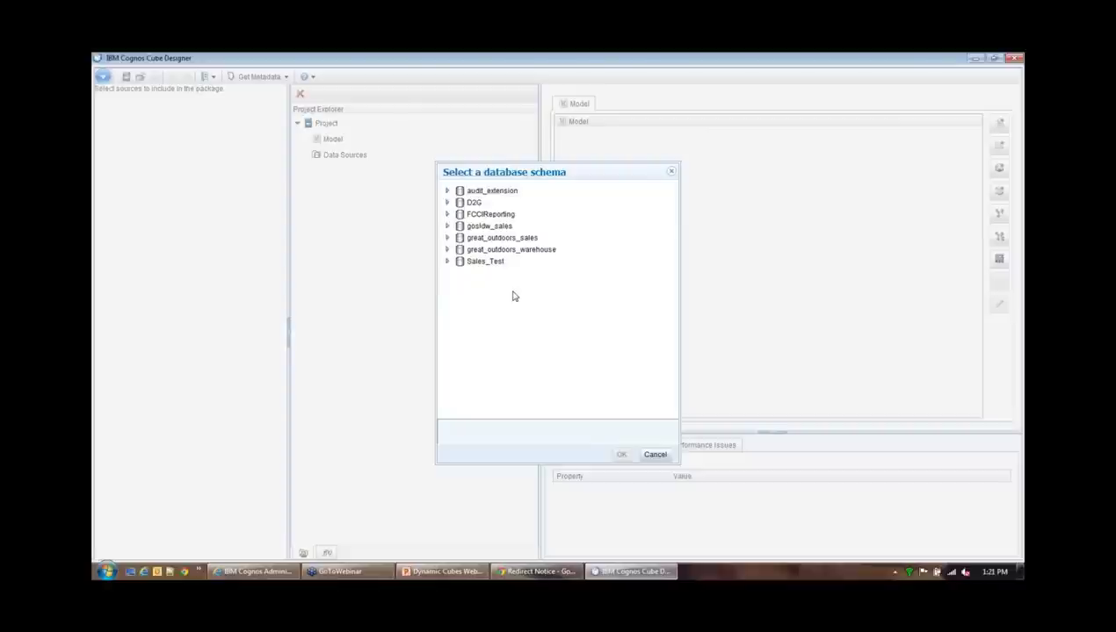
# Select the dbo schema under Sales_Test > SALES_TEST as the metadata source
pyautogui.click(447, 261)
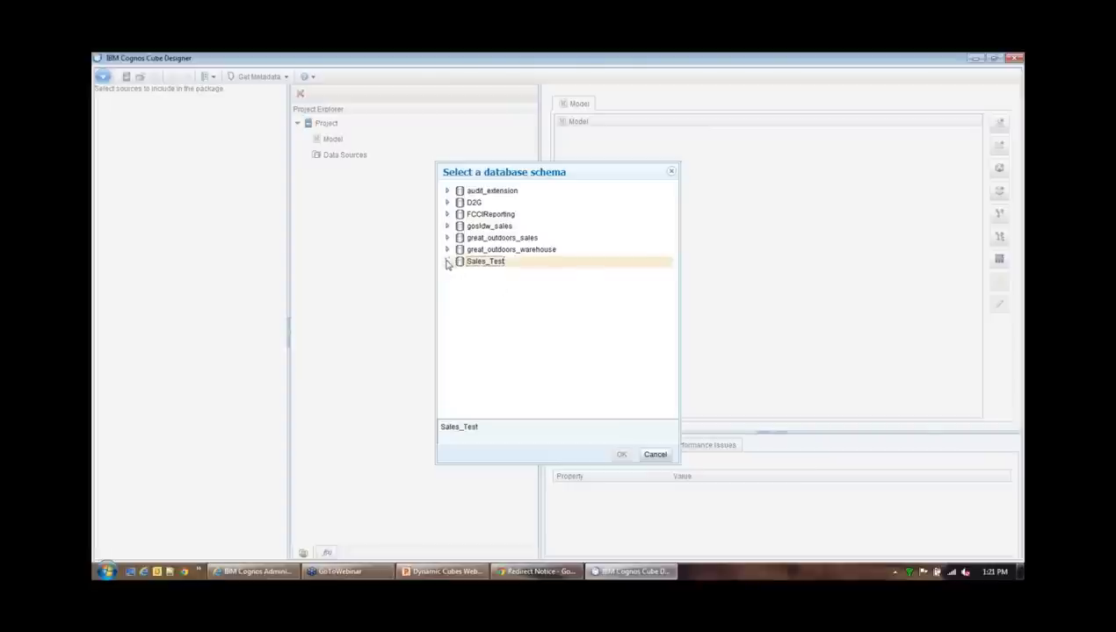
pyautogui.click(458, 275)
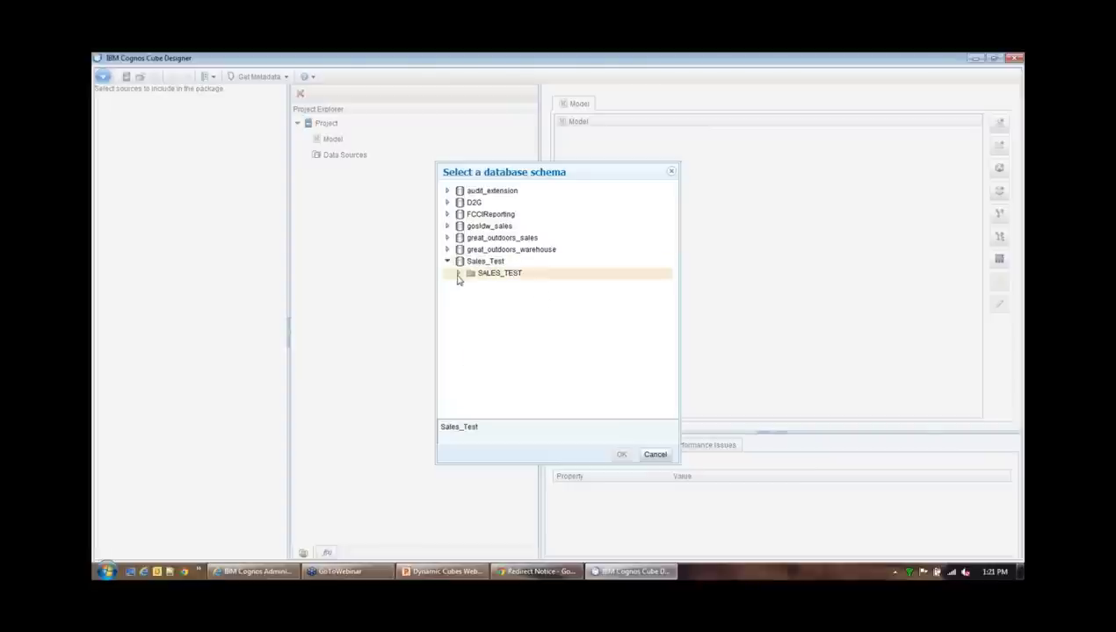
pyautogui.click(492, 287)
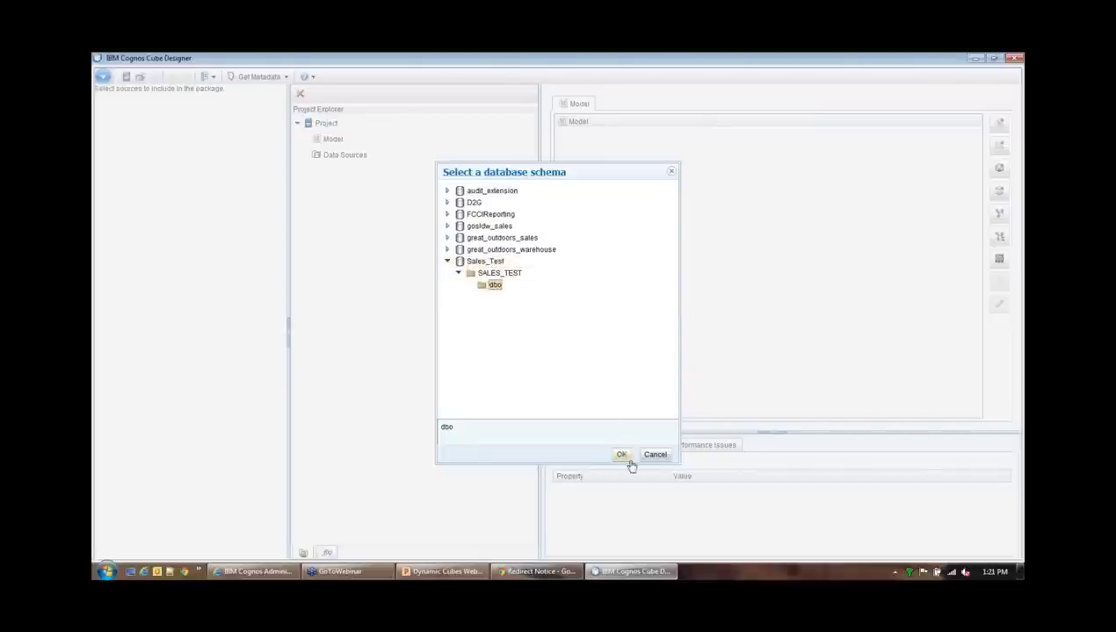
pyautogui.click(622, 454)
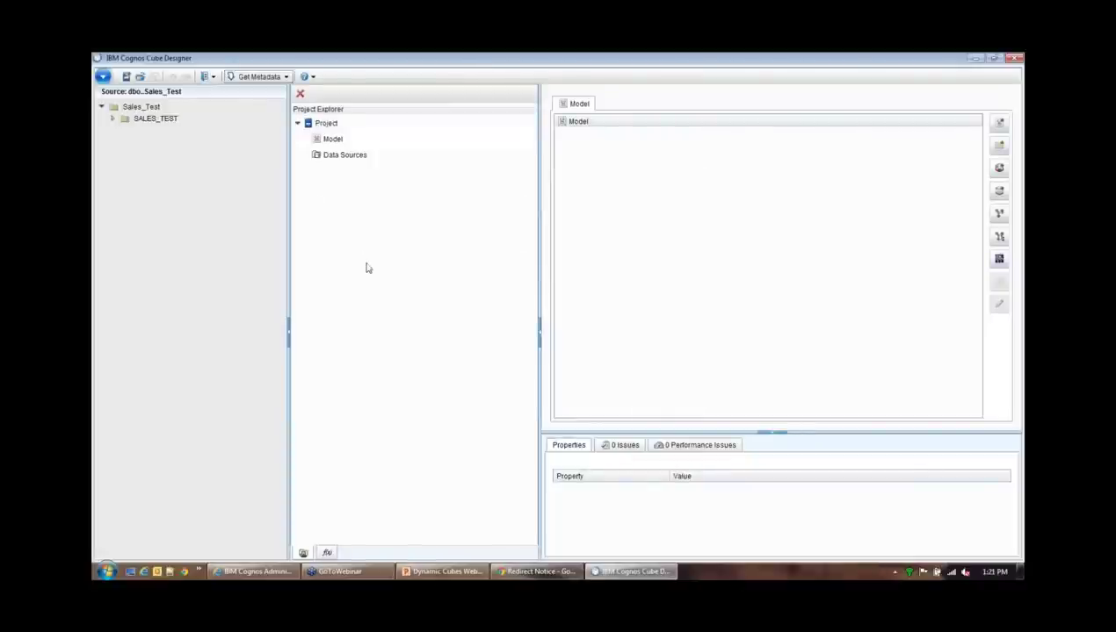
# List the dbo tables and inspect the columns of Location_D and Product_D
pyautogui.click(113, 118)
pyautogui.click(124, 130)
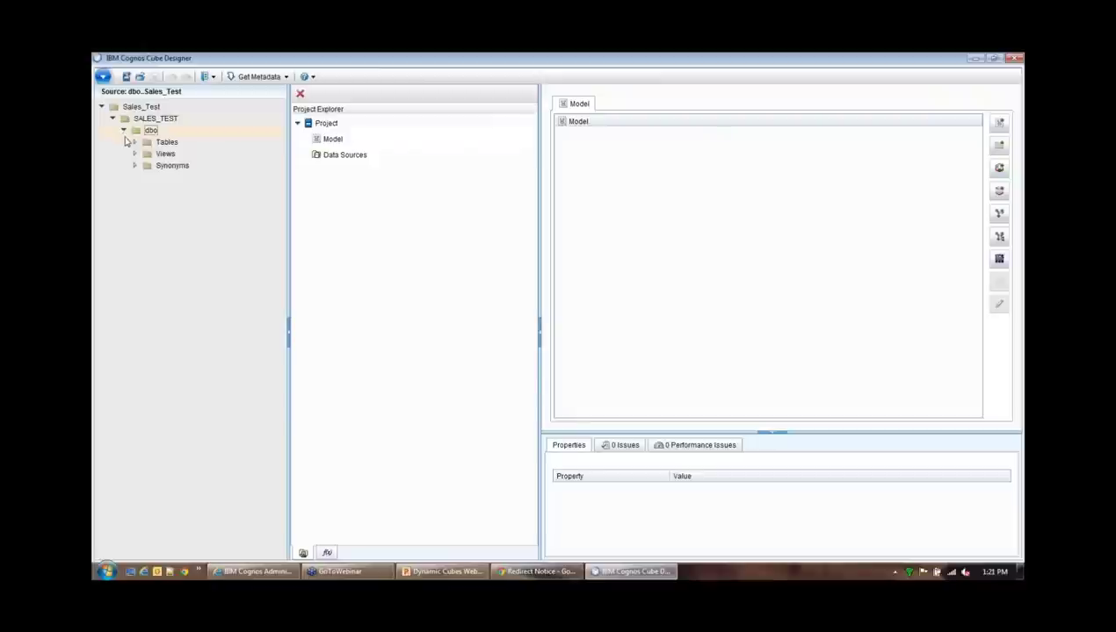
pyautogui.click(134, 142)
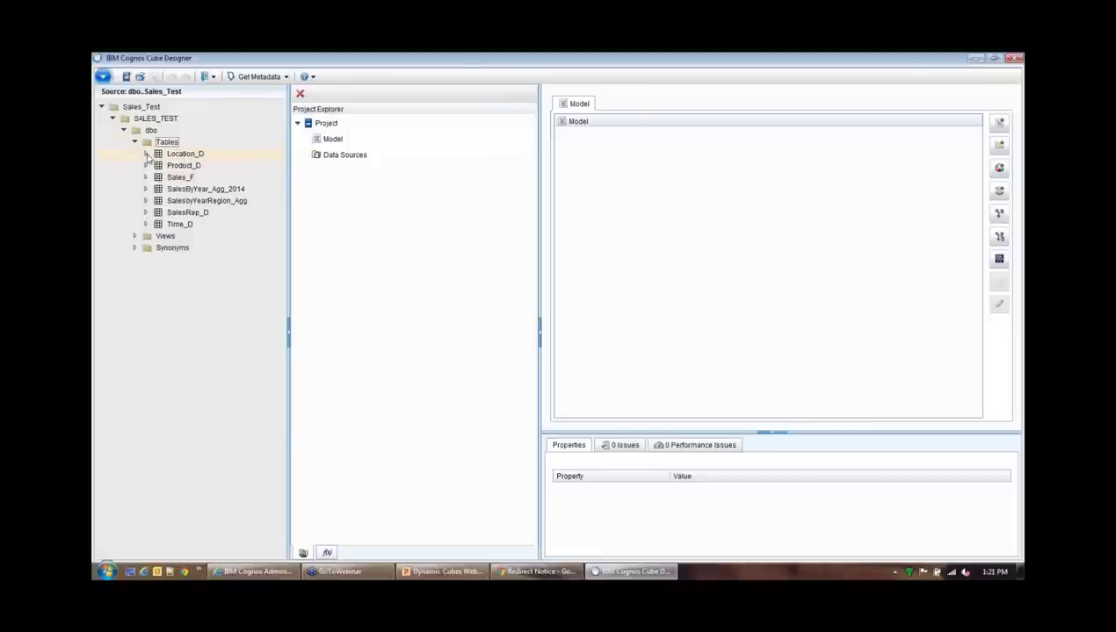
pyautogui.doubleClick(147, 155)
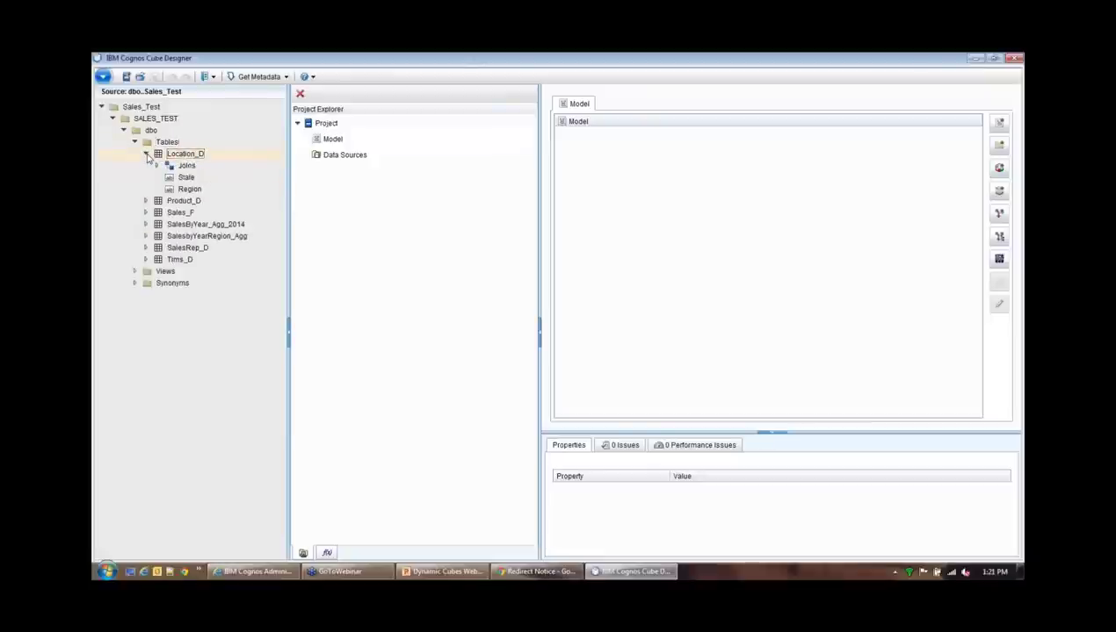
pyautogui.press('Down')
pyautogui.doubleClick(148, 202)
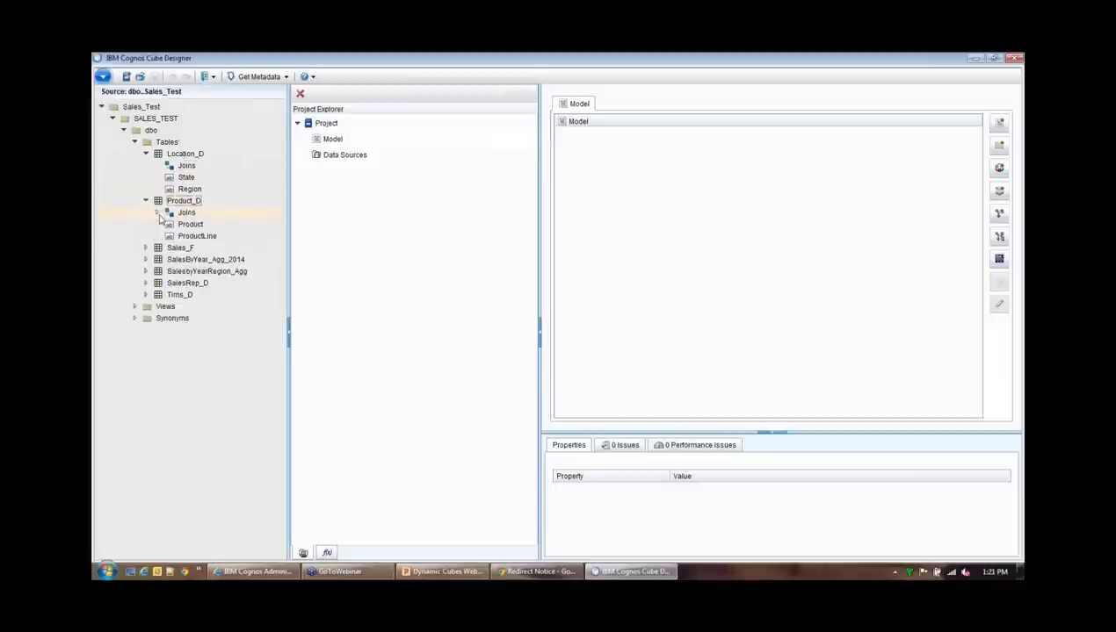
pyautogui.click(146, 201)
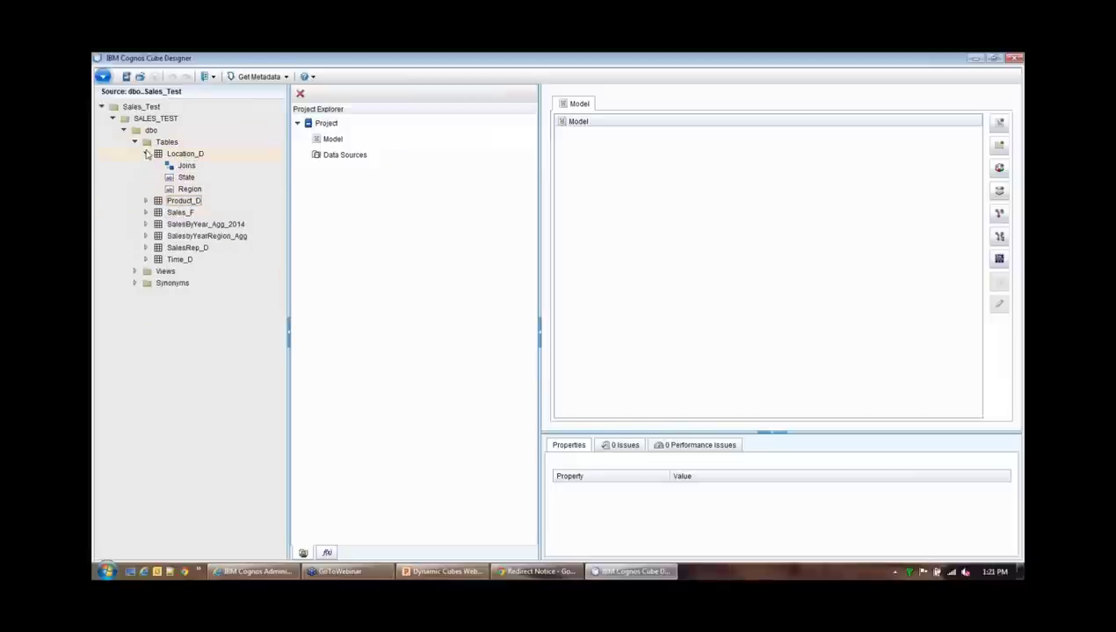
pyautogui.click(147, 154)
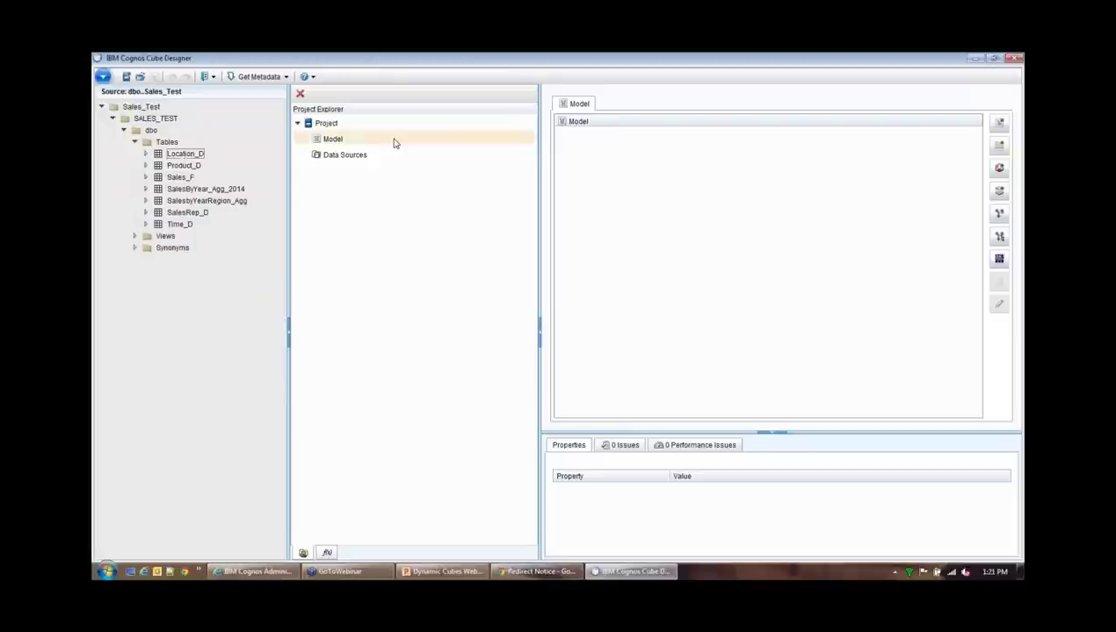
# Select the Model in the Project Explorer to begin building it
pyautogui.click(333, 140)
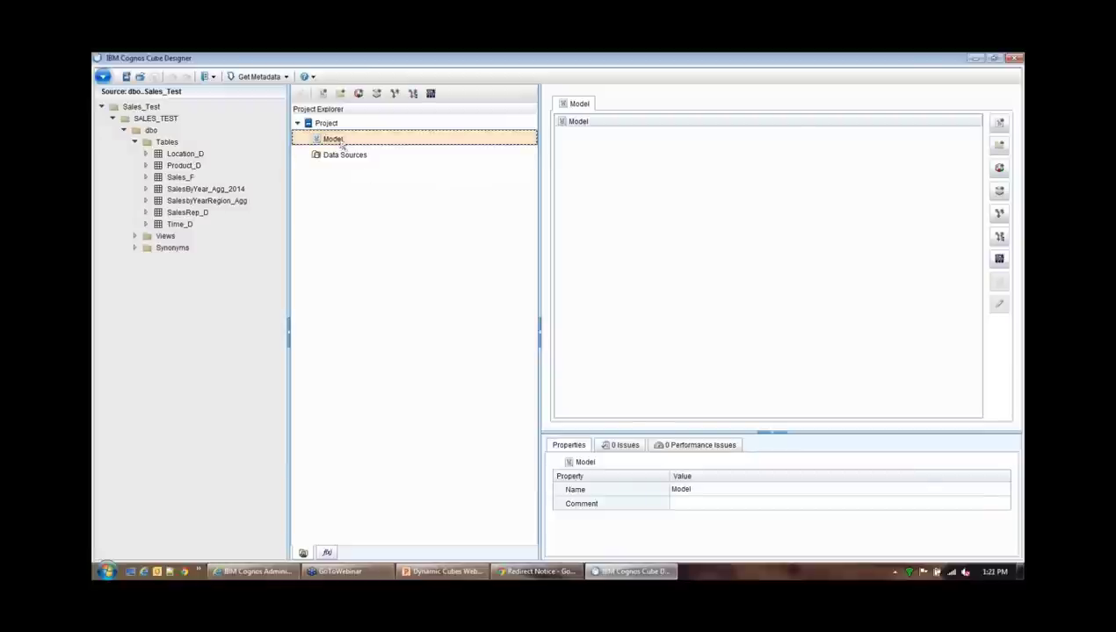
pyautogui.click(642, 166)
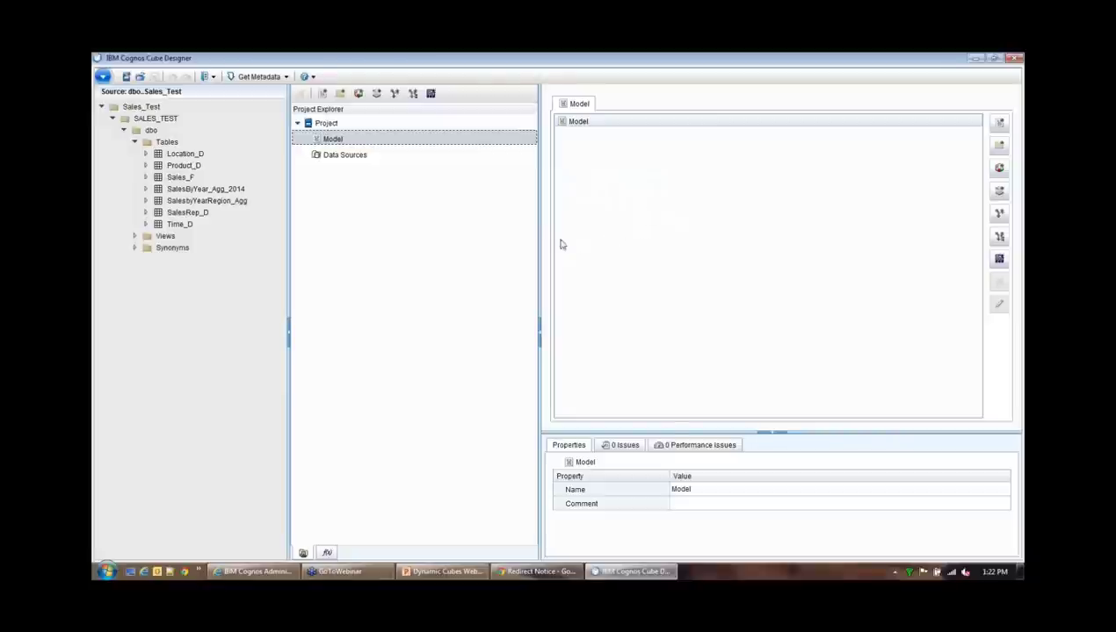
pyautogui.click(374, 143)
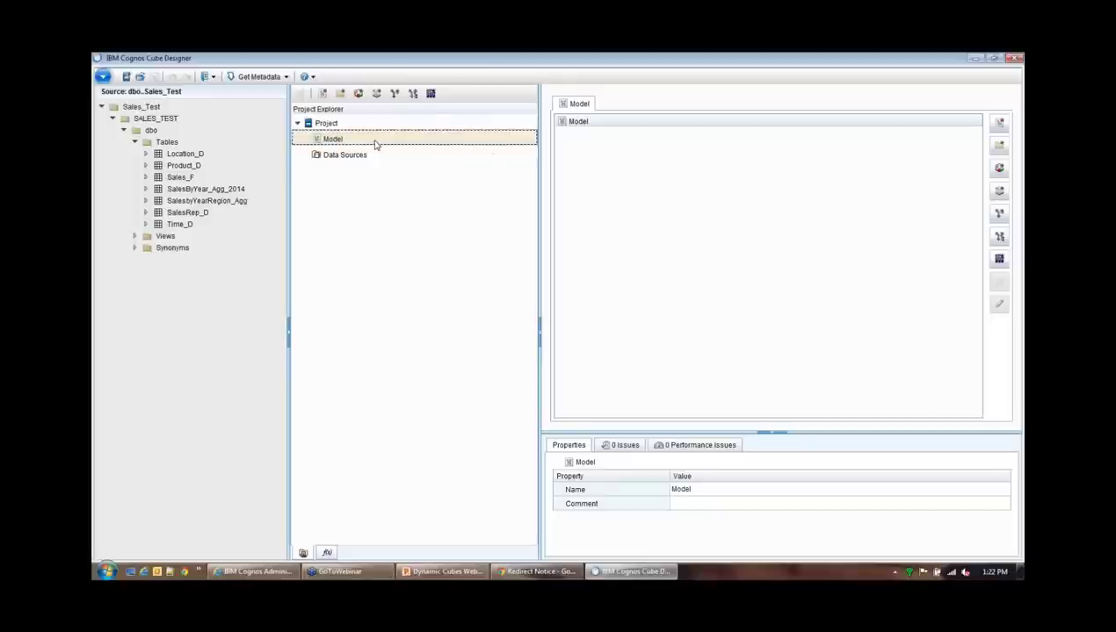
pyautogui.click(580, 208)
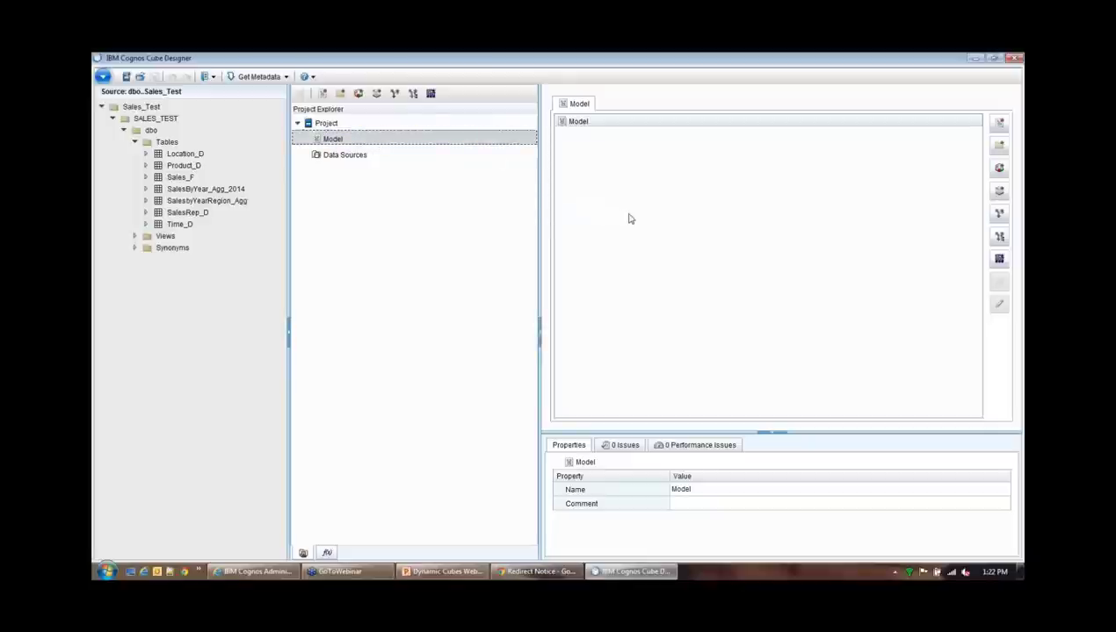
# Add a new dimension named Location and open it in its editor
pyautogui.click(394, 94)
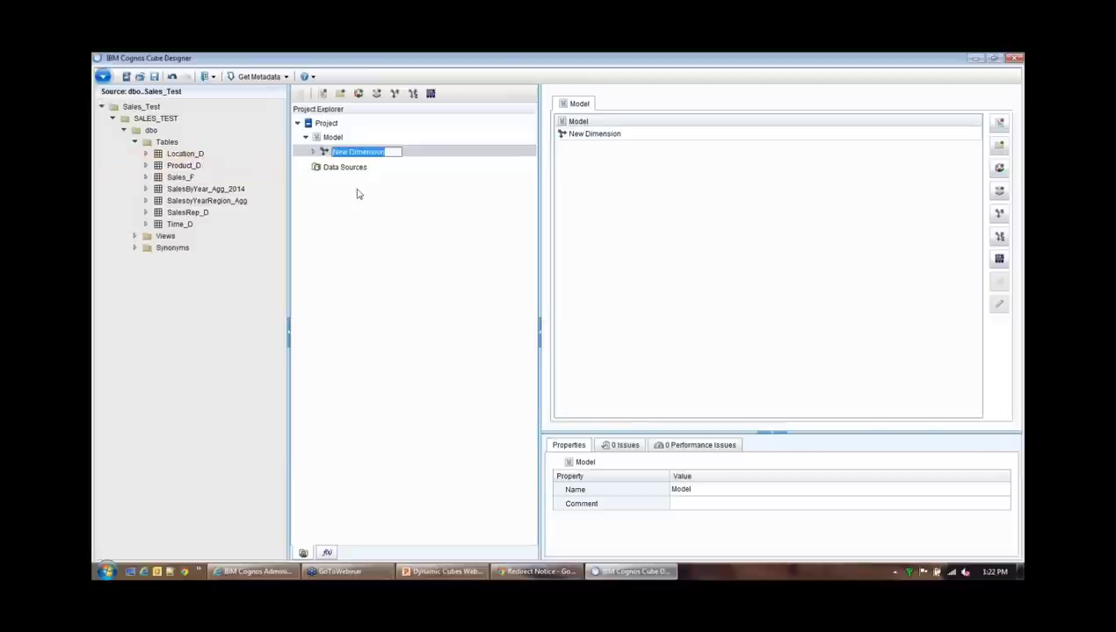
pyautogui.write('L')
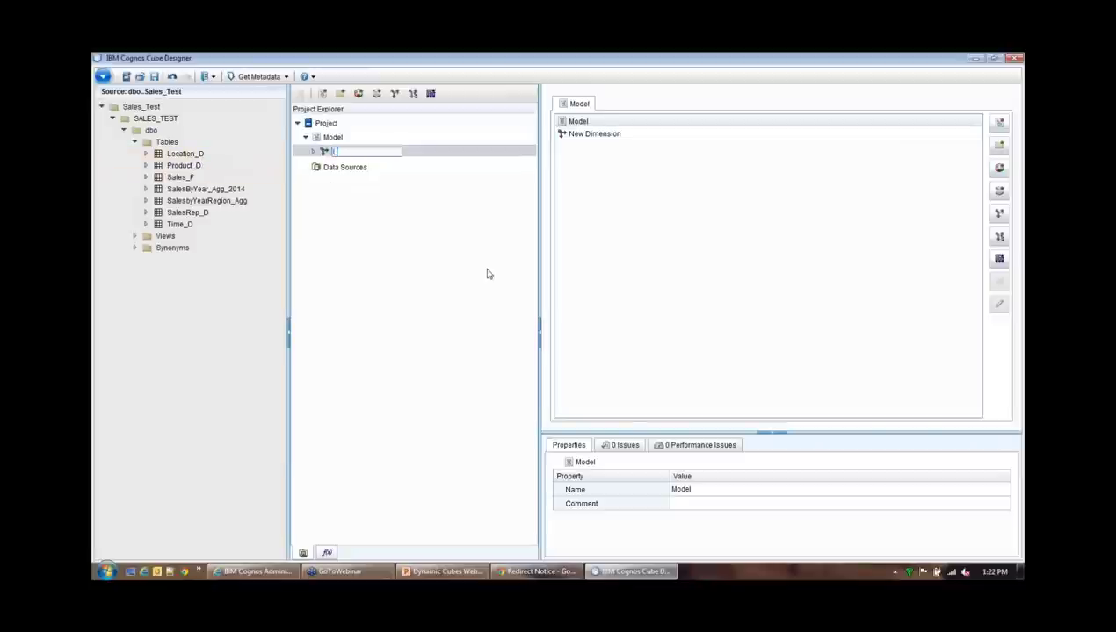
pyautogui.write('ocation')
pyautogui.press('Return')
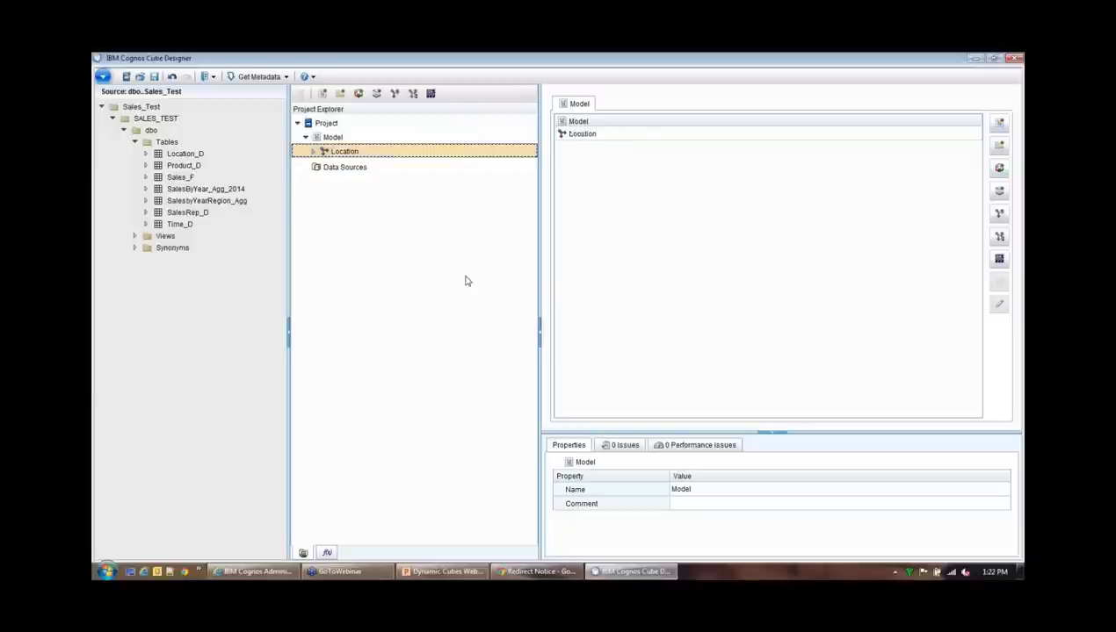
pyautogui.click(360, 153)
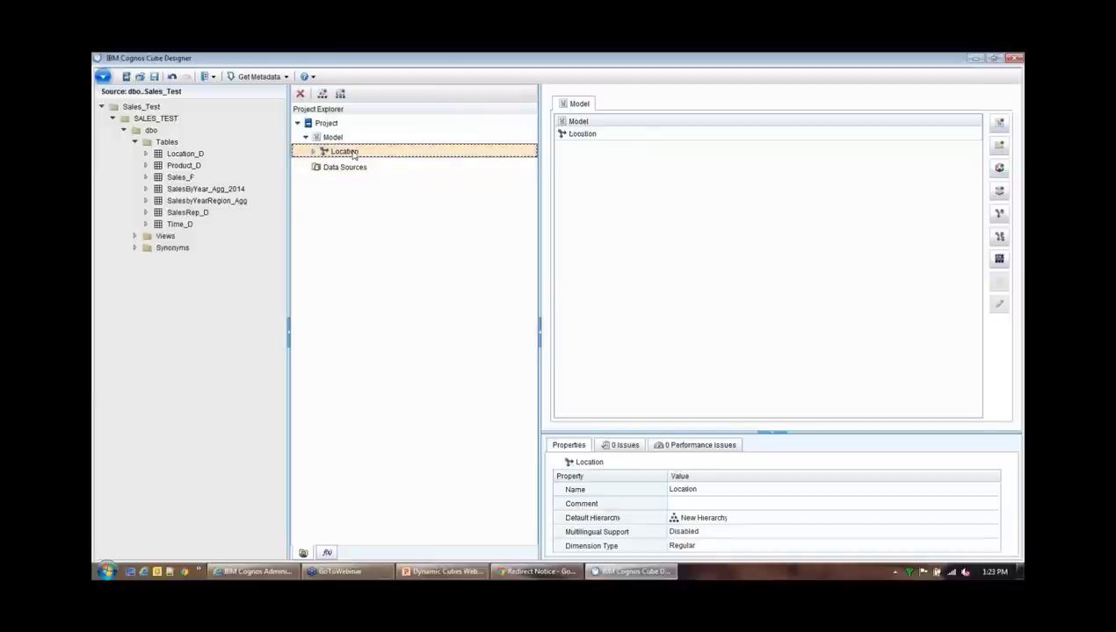
pyautogui.doubleClick(354, 153)
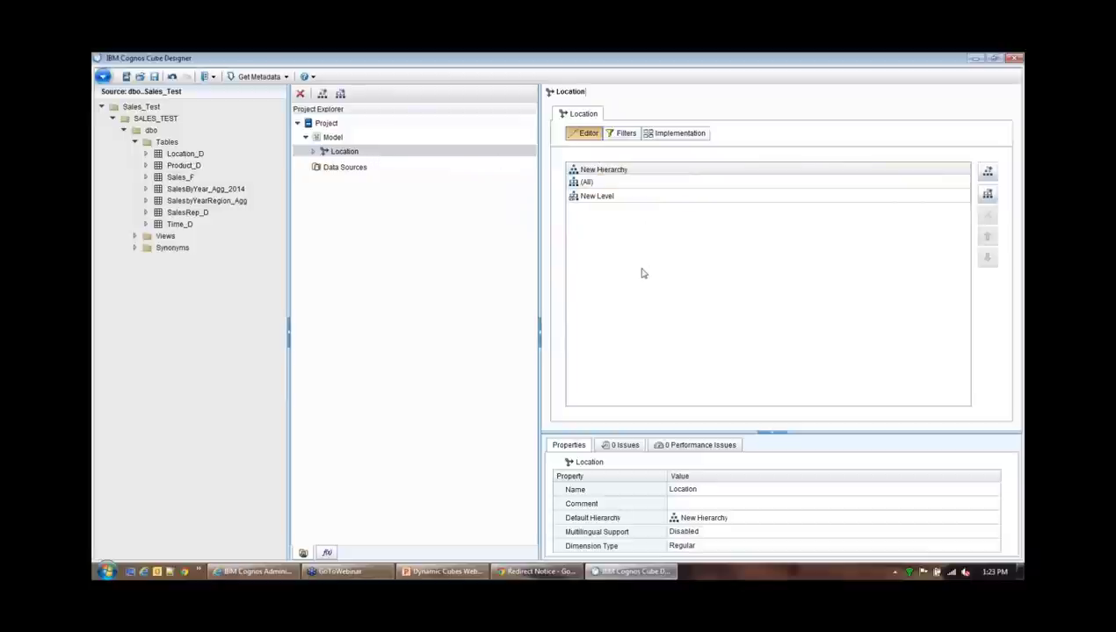
# Rename the Location hierarchy's first level to Region
pyautogui.click(316, 153)
pyautogui.click(321, 165)
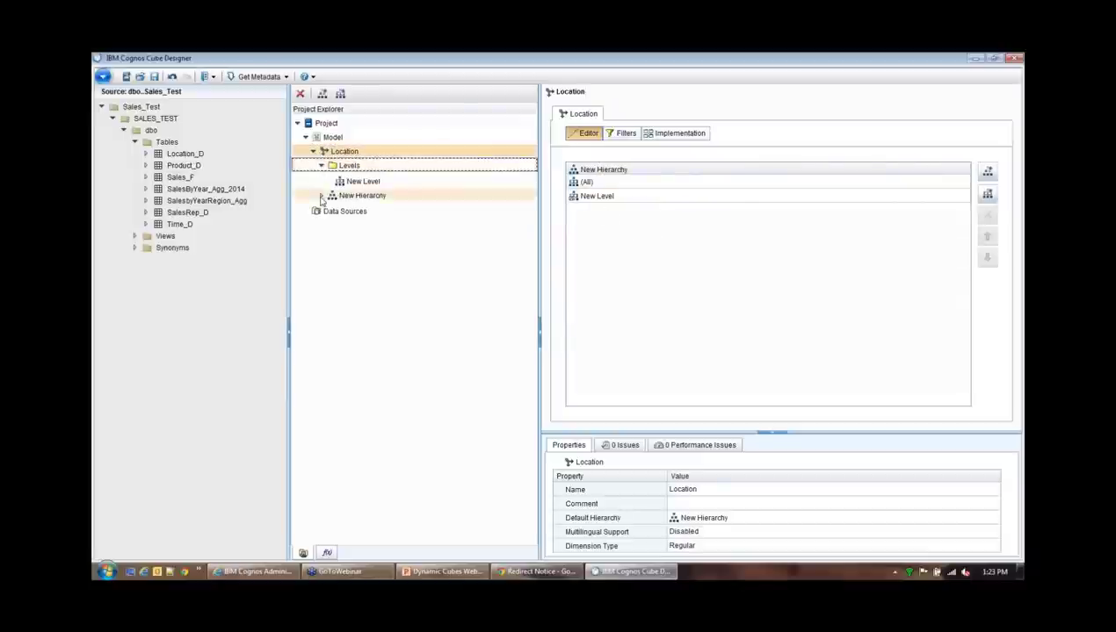
pyautogui.click(321, 195)
pyautogui.click(362, 181)
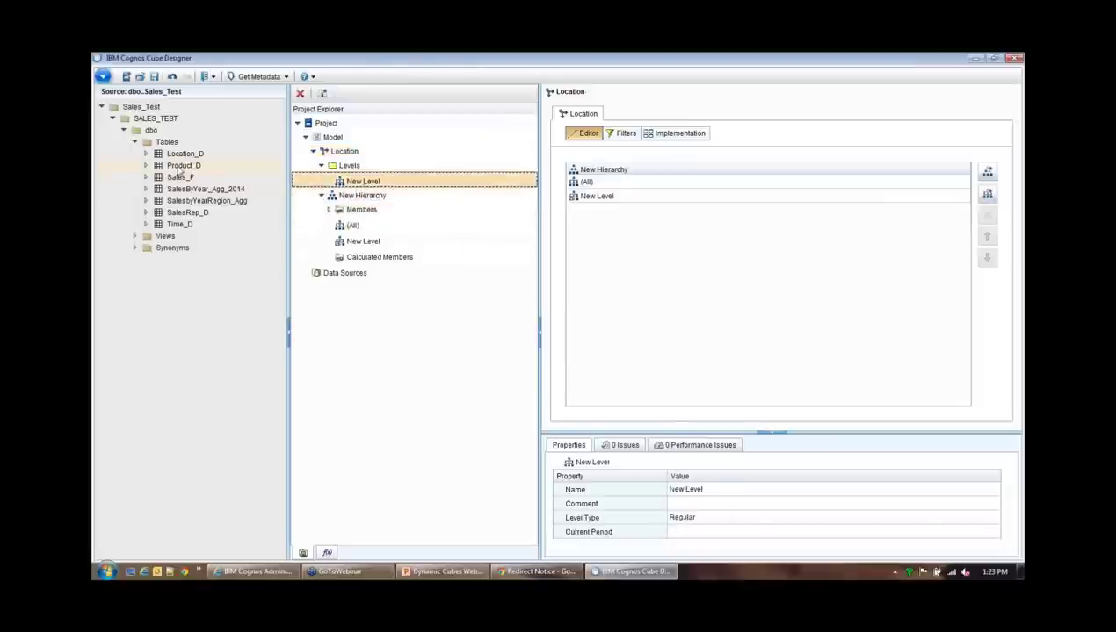
pyautogui.click(145, 154)
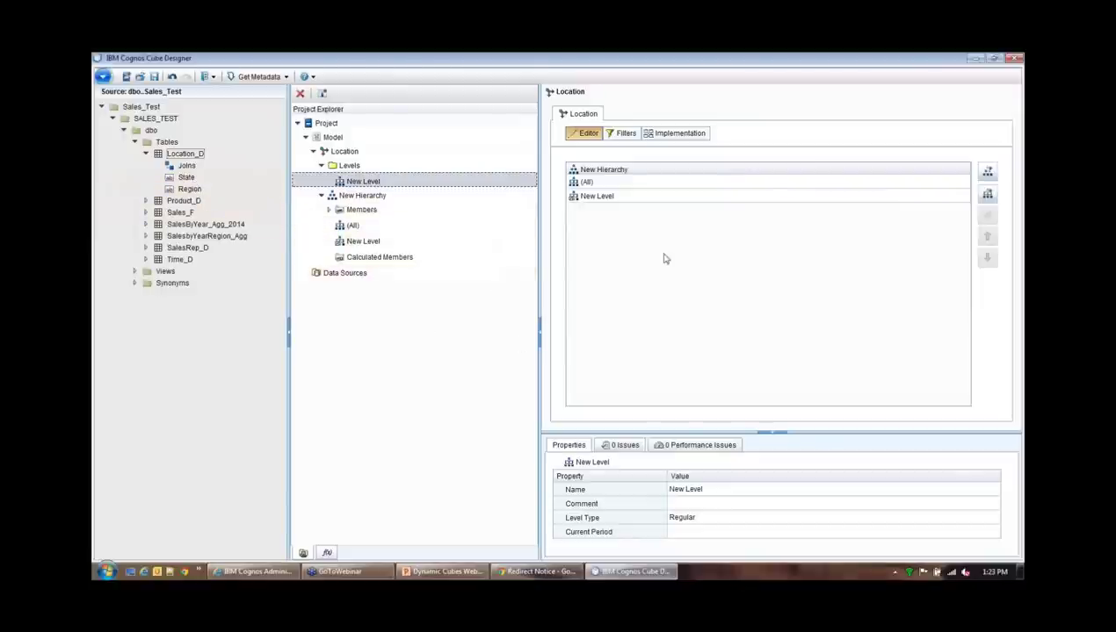
pyautogui.click(419, 185)
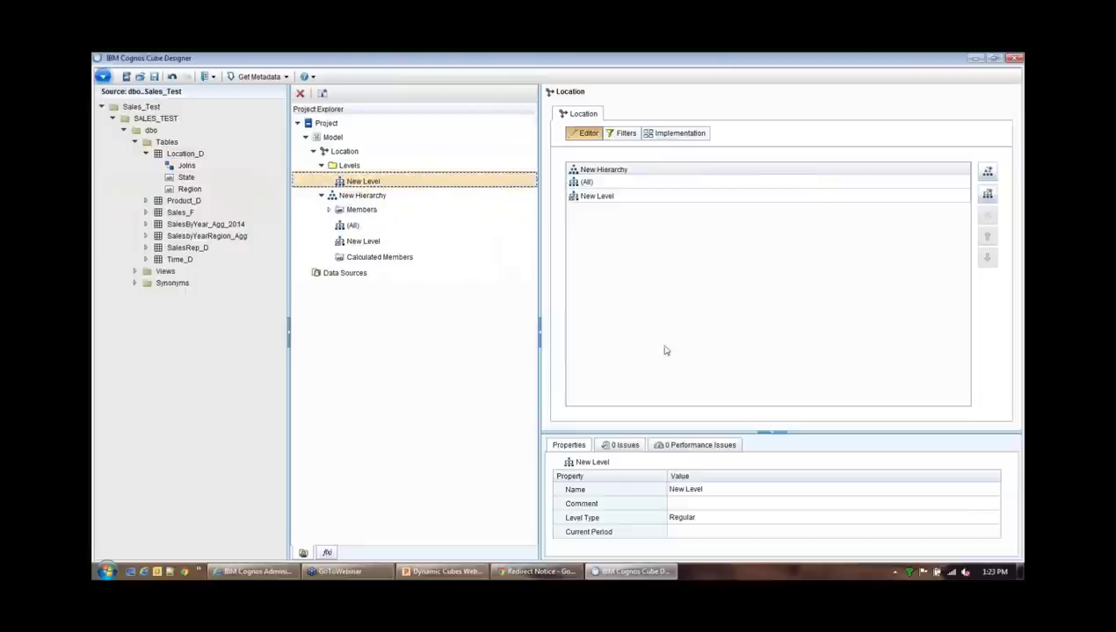
pyautogui.click(713, 495)
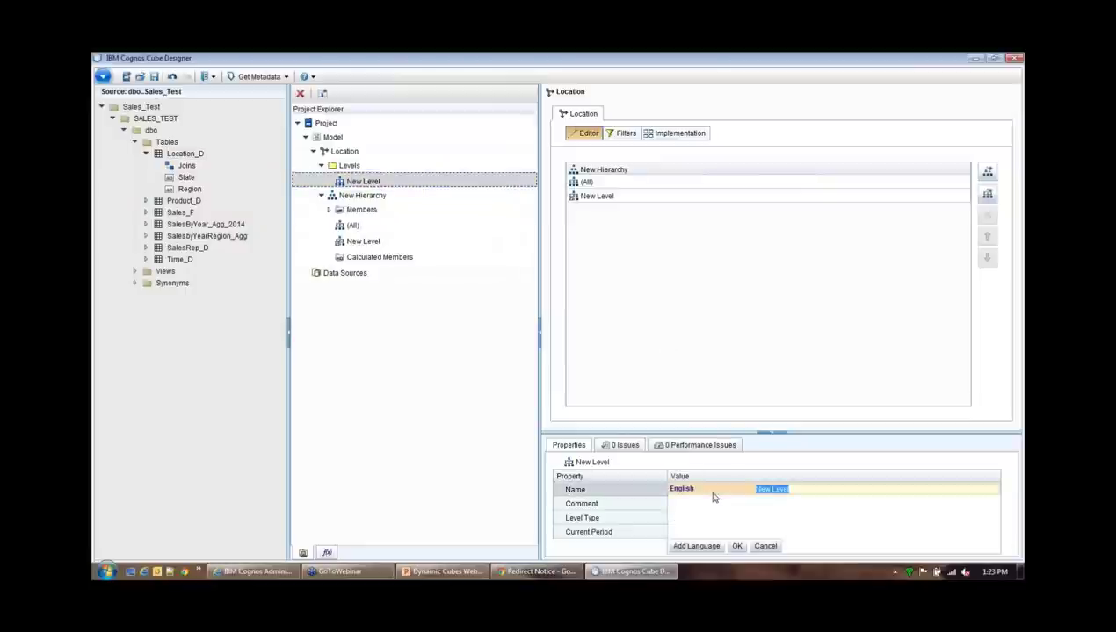
pyautogui.write('Region')
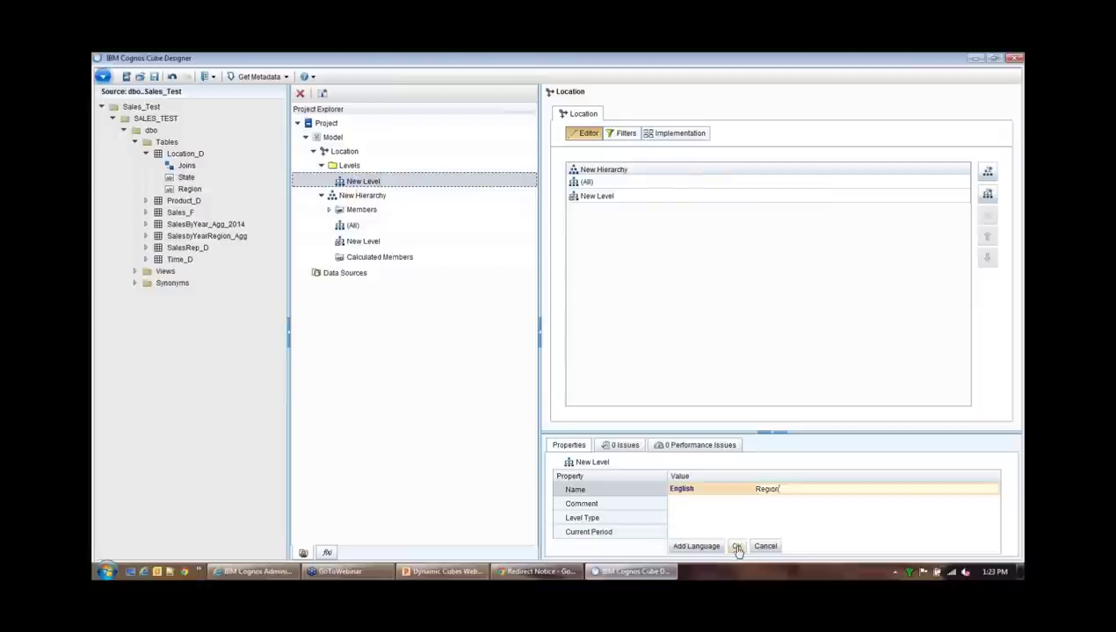
pyautogui.click(737, 546)
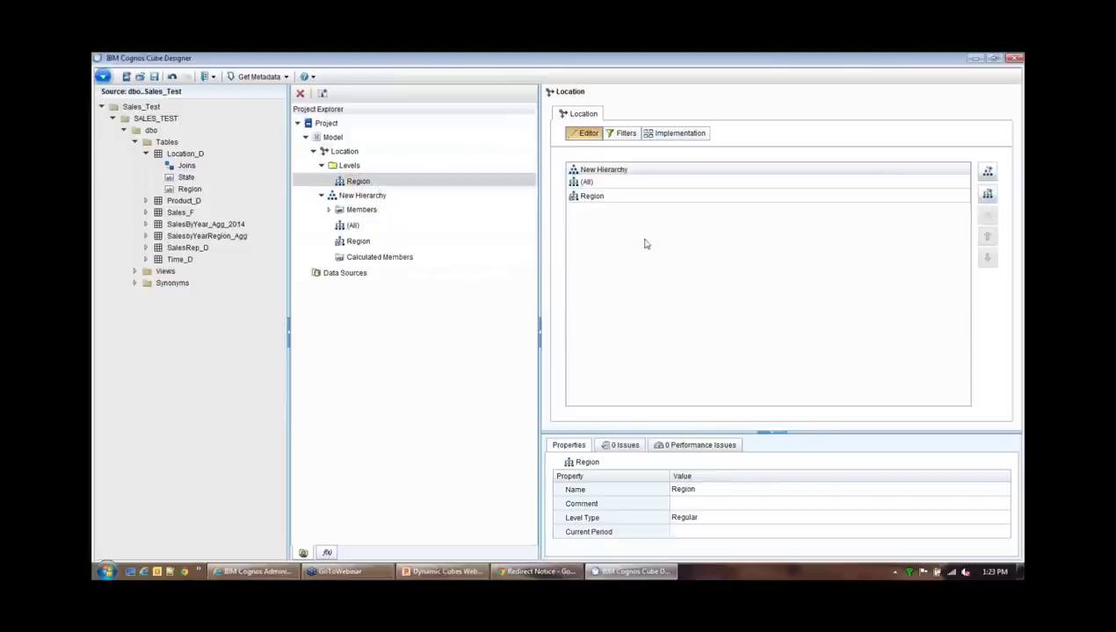
# Add a second level below Region and name it State
pyautogui.click(987, 195)
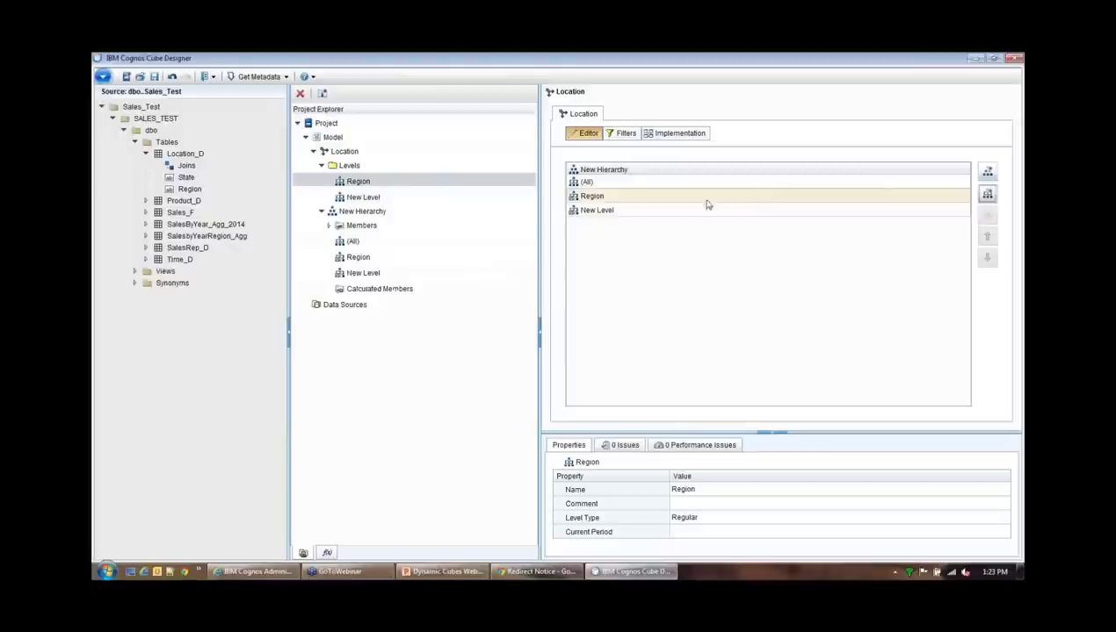
pyautogui.click(654, 211)
pyautogui.click(704, 490)
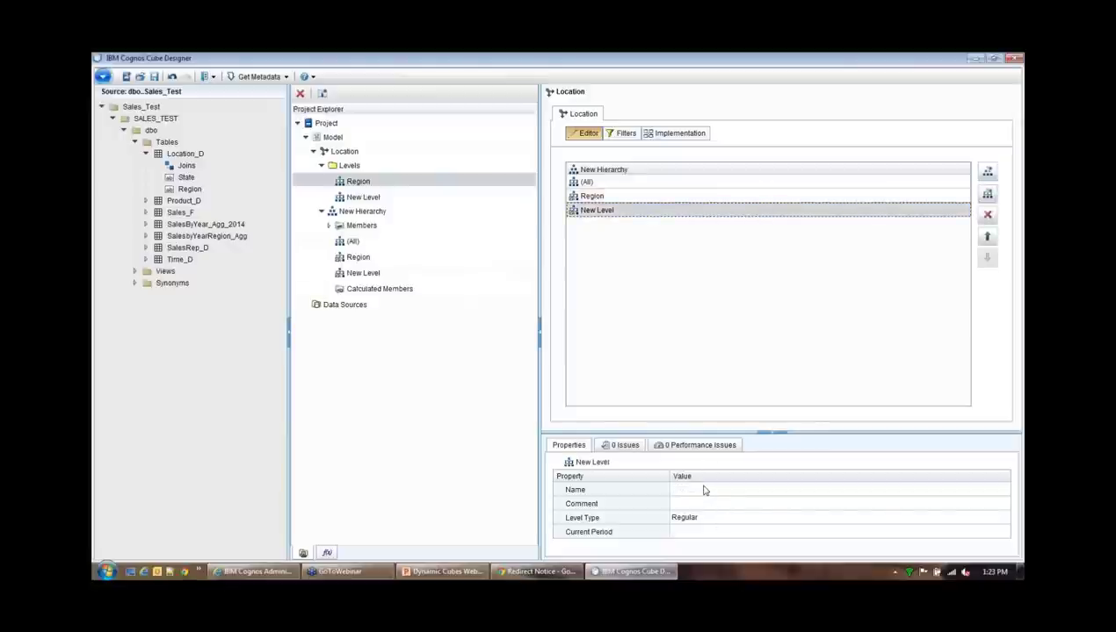
pyautogui.write('State')
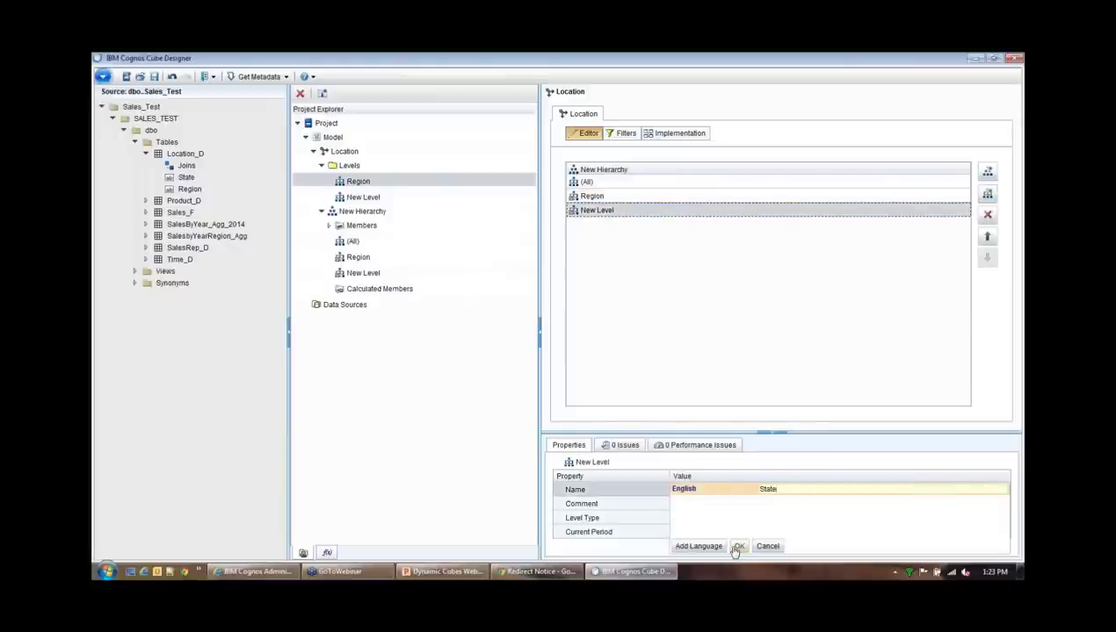
pyautogui.click(738, 546)
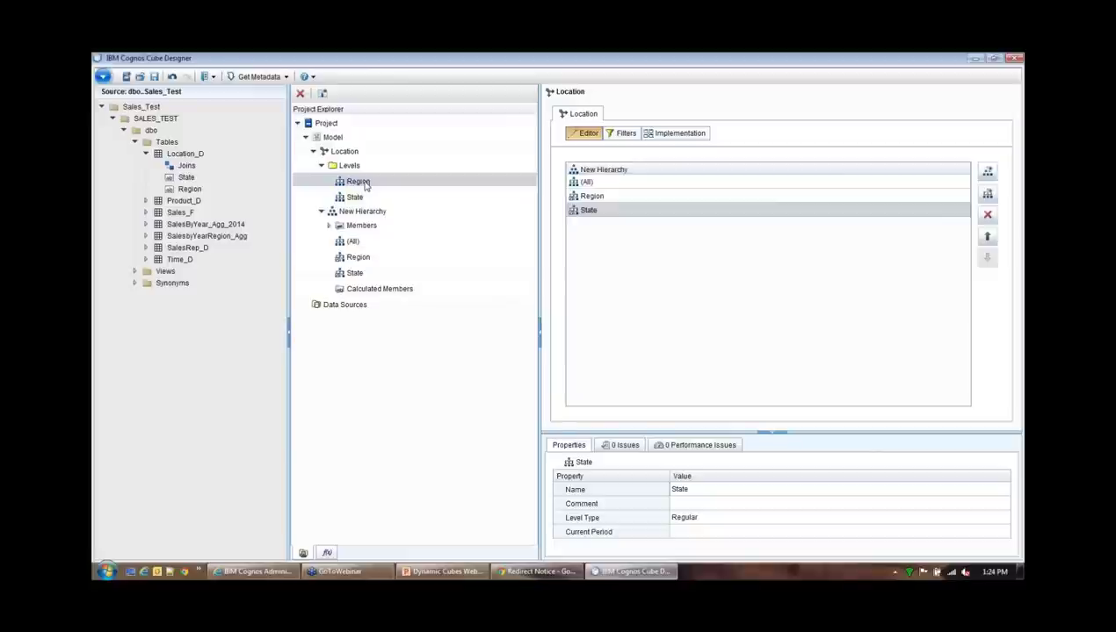
# Map Location_D's Region column into the Region level as its member caption and unique key
pyautogui.doubleClick(359, 182)
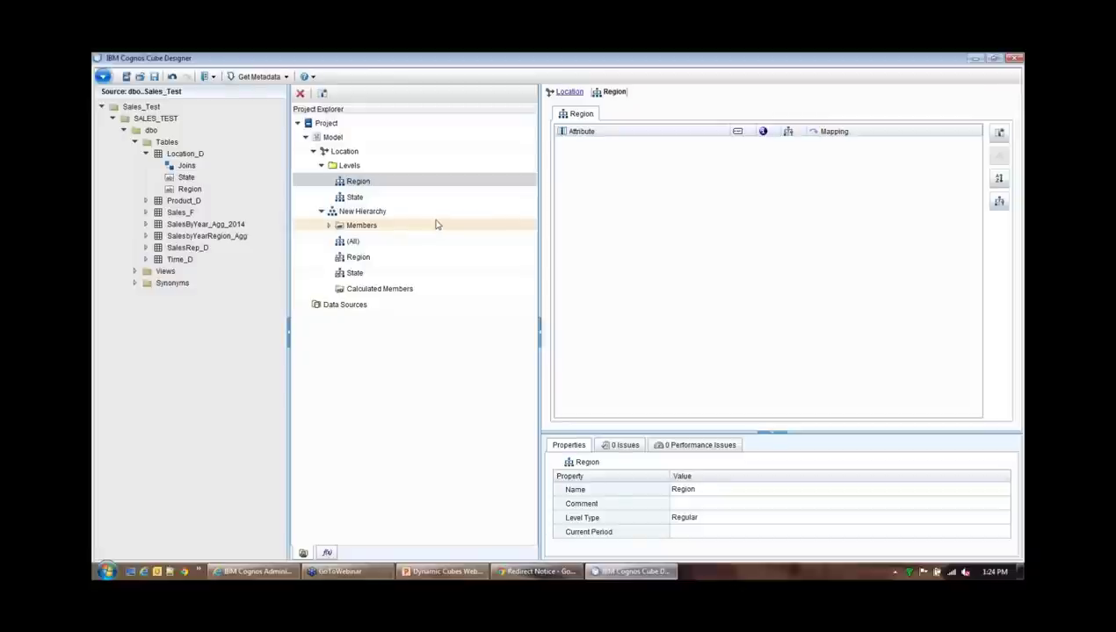
pyautogui.click(189, 189)
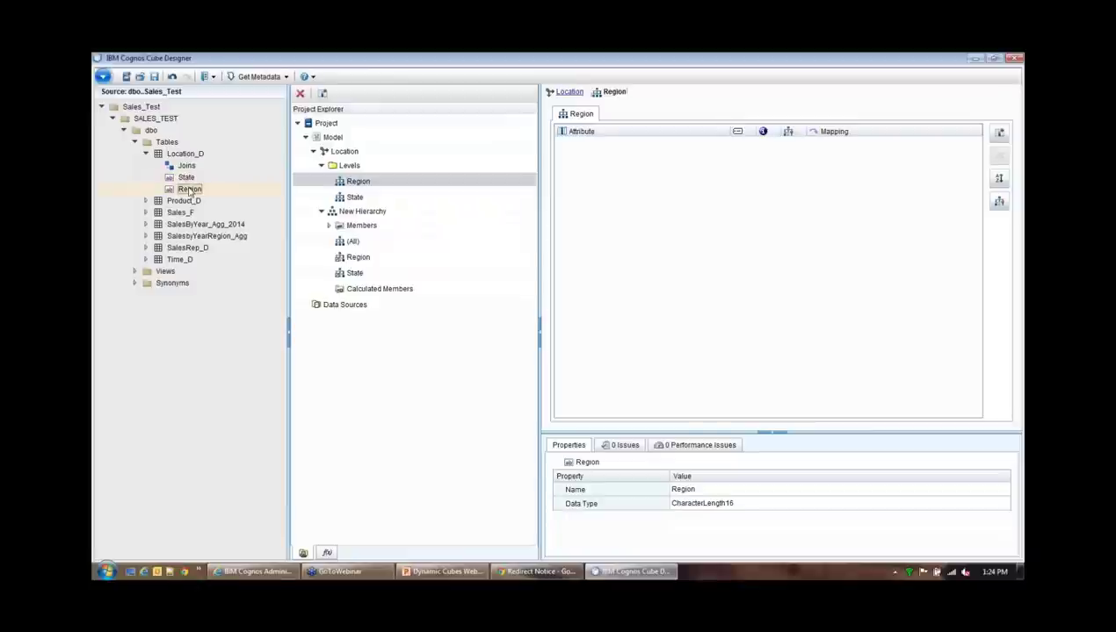
pyautogui.moveTo(189, 190); pyautogui.dragTo(650, 192)
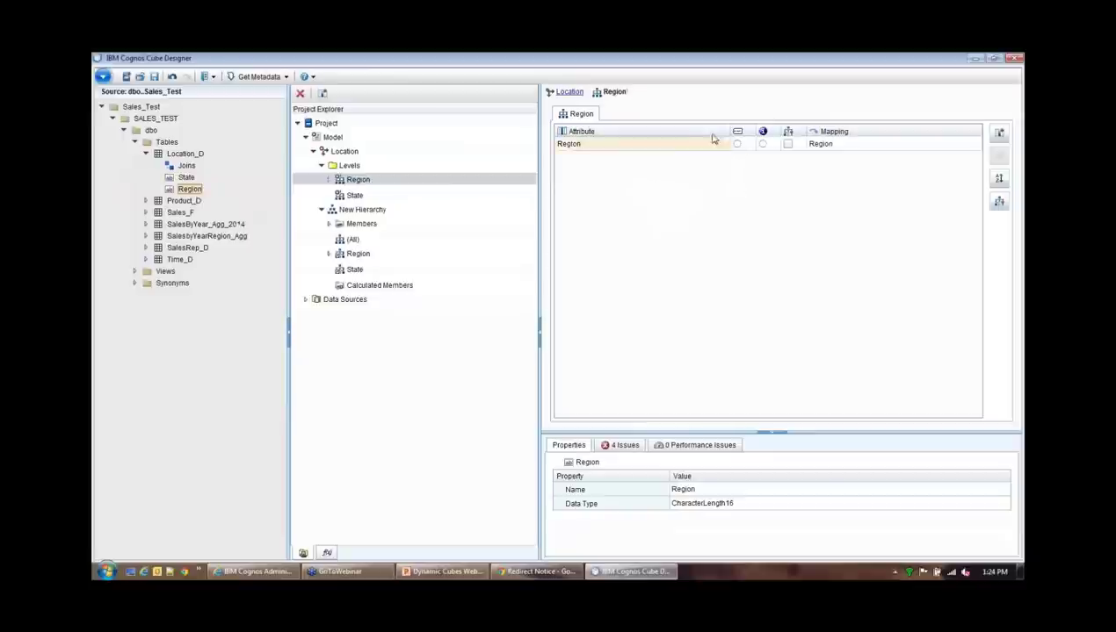
pyautogui.click(596, 148)
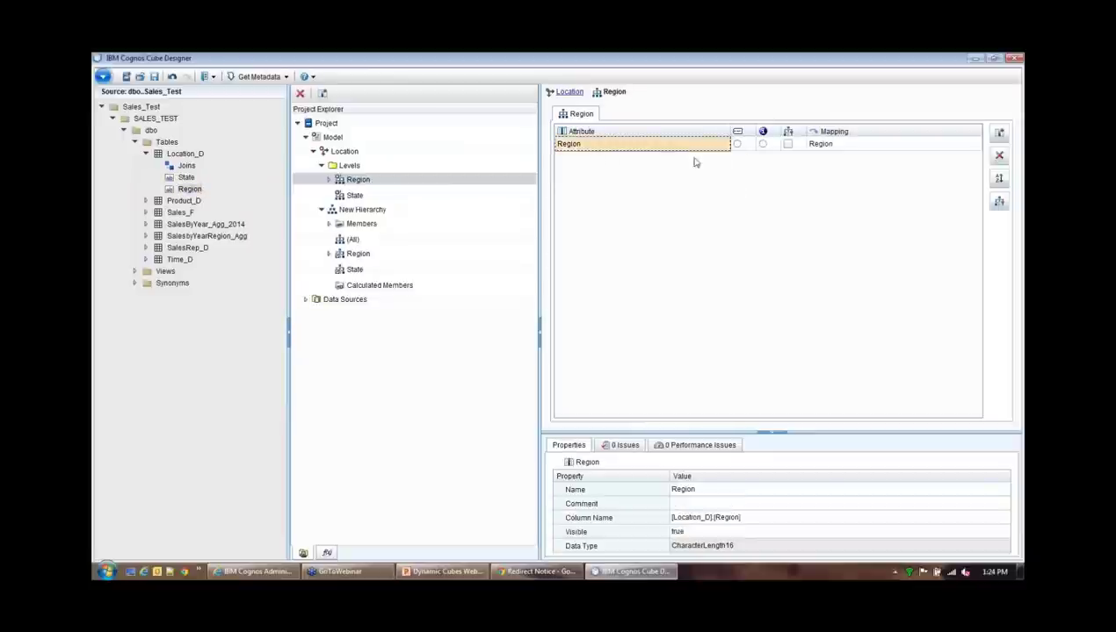
pyautogui.click(737, 145)
pyautogui.click(787, 144)
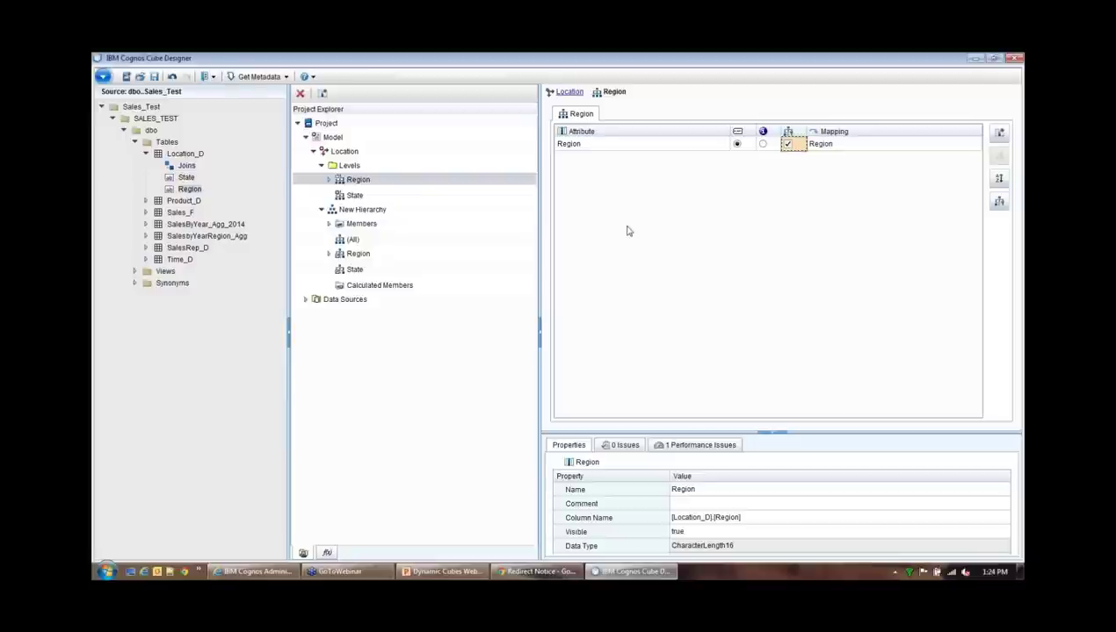
pyautogui.click(356, 195)
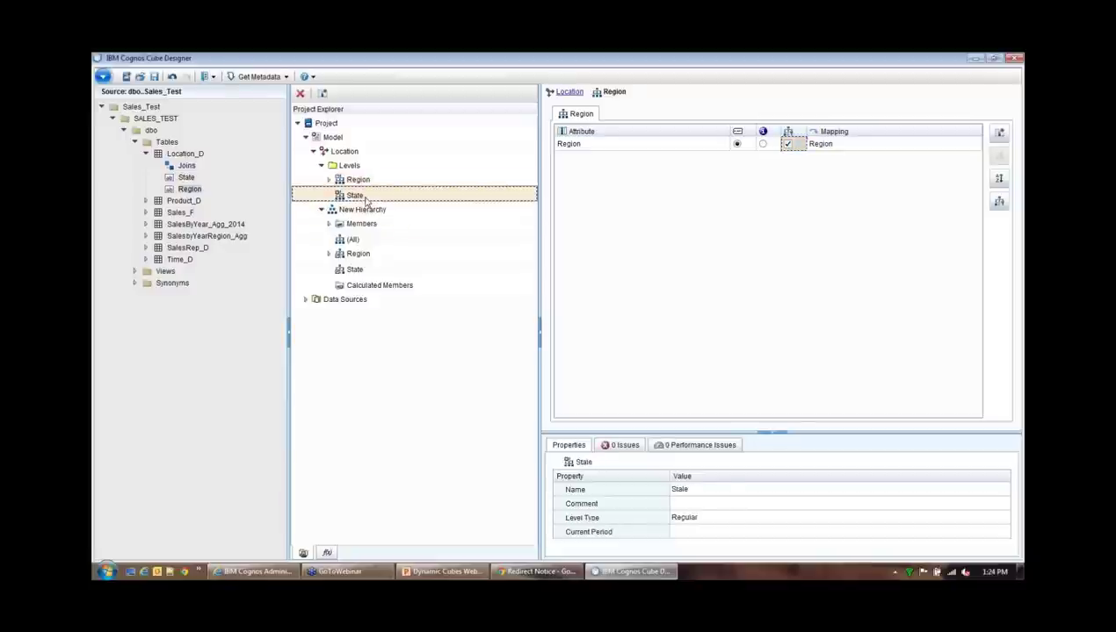
# Map Location_D's State column into the State level as its member caption and unique key
pyautogui.click(186, 178)
pyautogui.moveTo(187, 180); pyautogui.dragTo(690, 187)
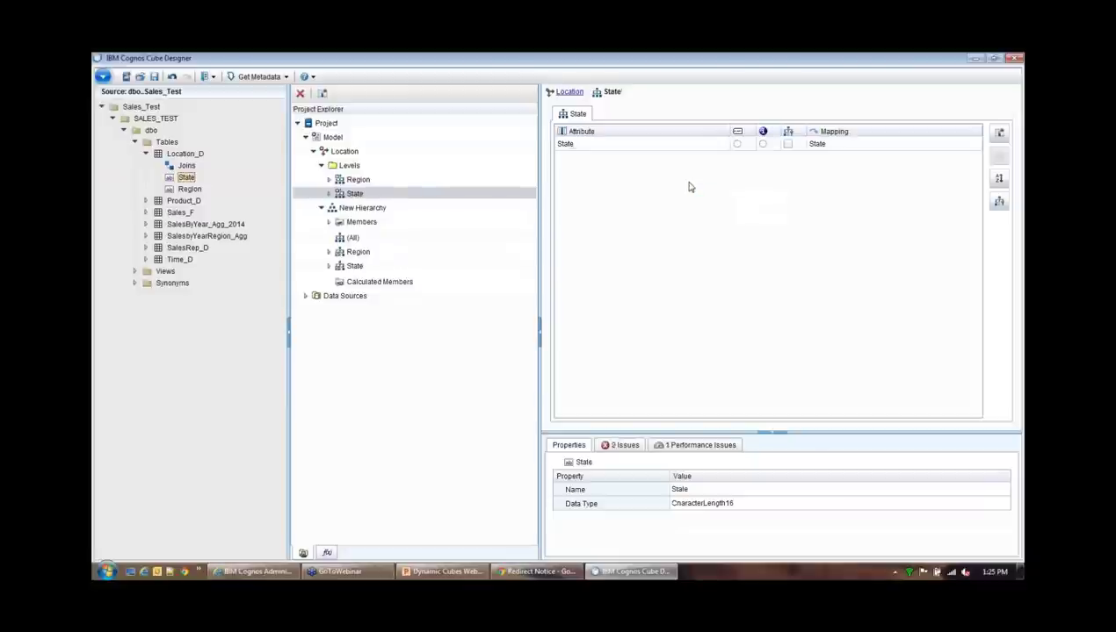
pyautogui.click(737, 144)
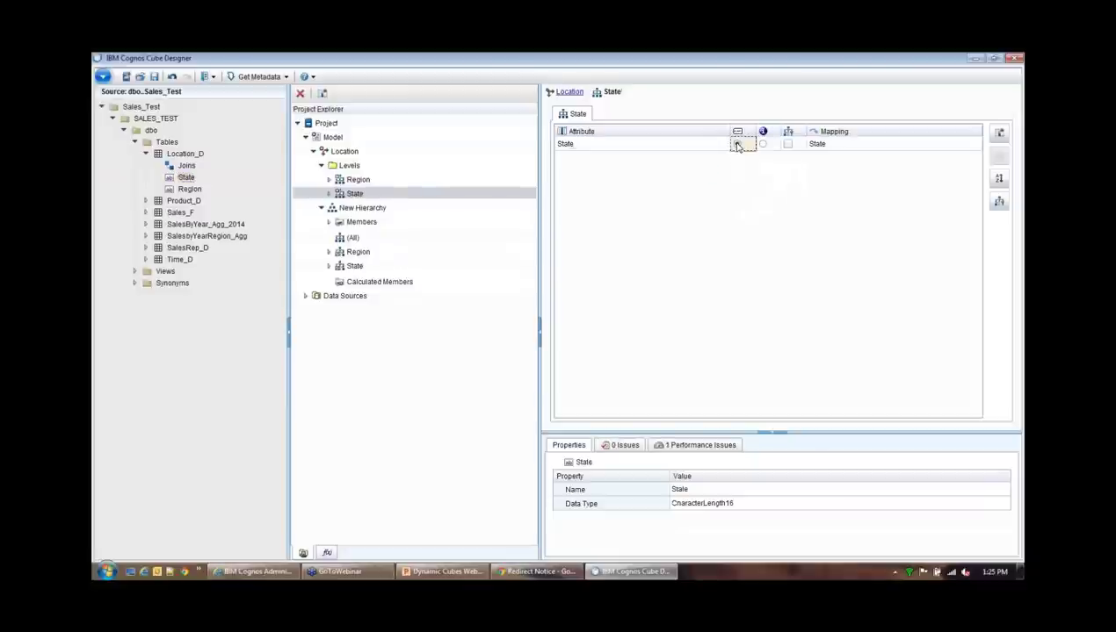
pyautogui.click(786, 144)
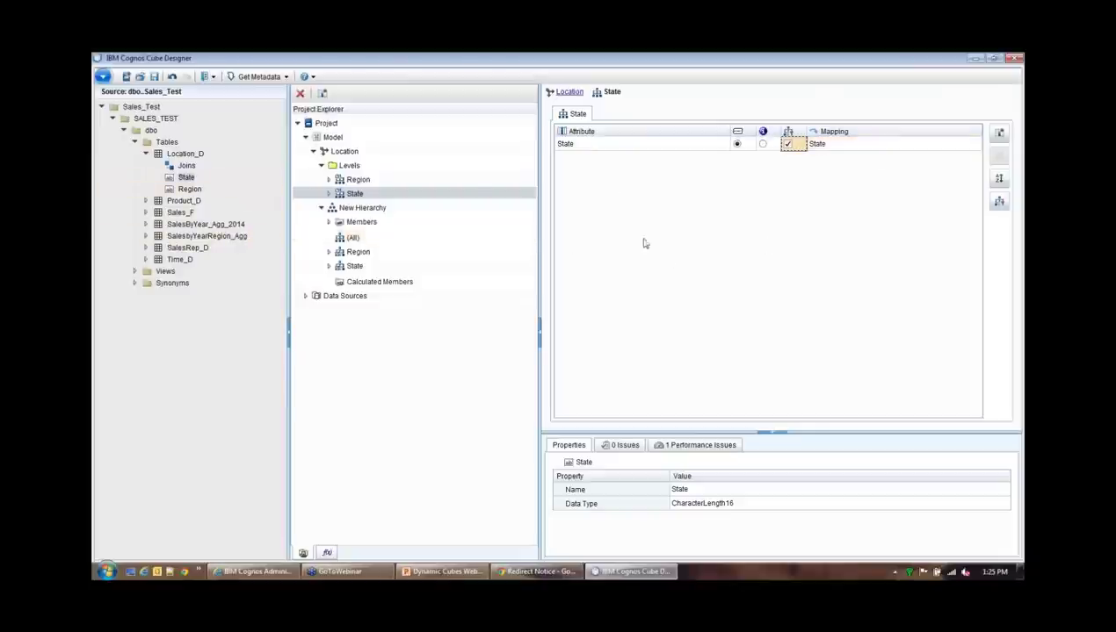
pyautogui.click(341, 152)
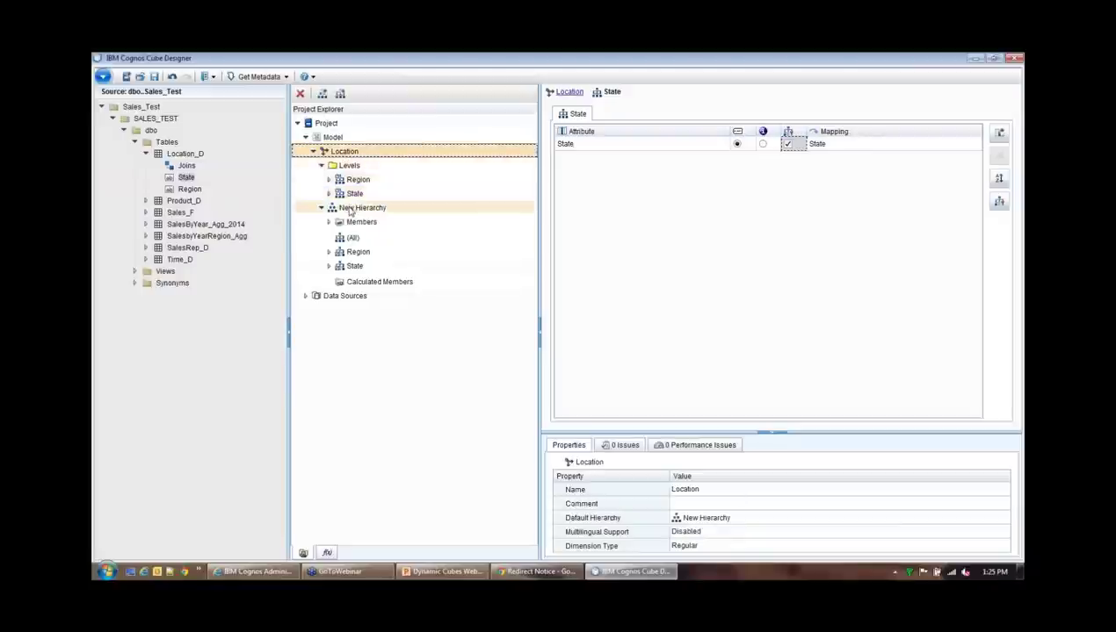
# Rename New Hierarchy to Location_H and open it in the hierarchy editor
pyautogui.click(321, 165)
pyautogui.click(367, 180)
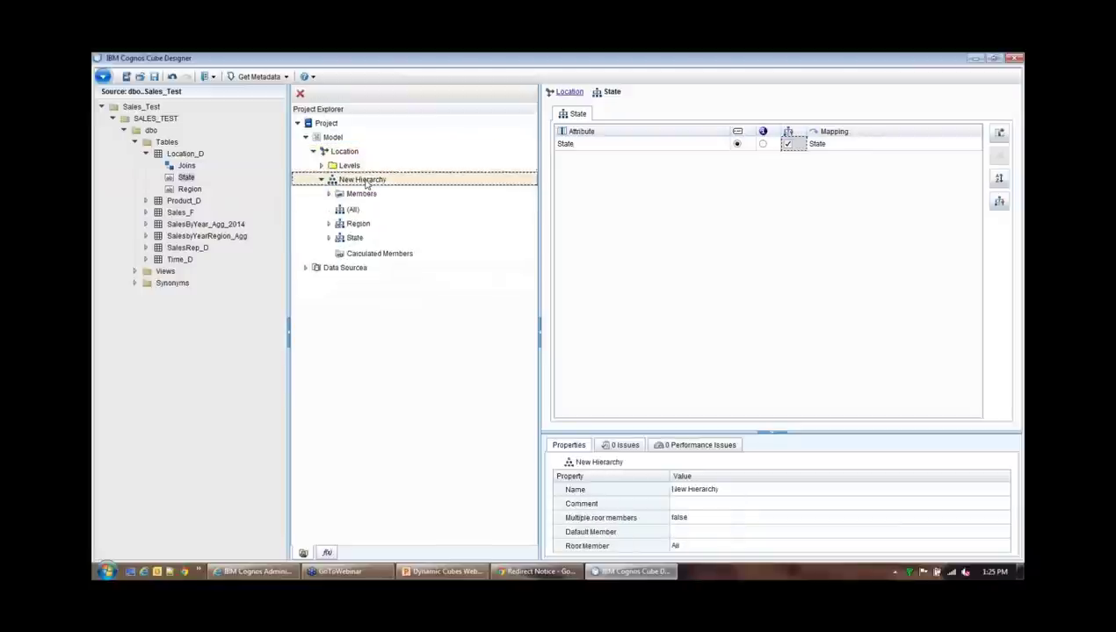
pyautogui.moveTo(823, 431); pyautogui.dragTo(815, 333)
pyautogui.click(730, 391)
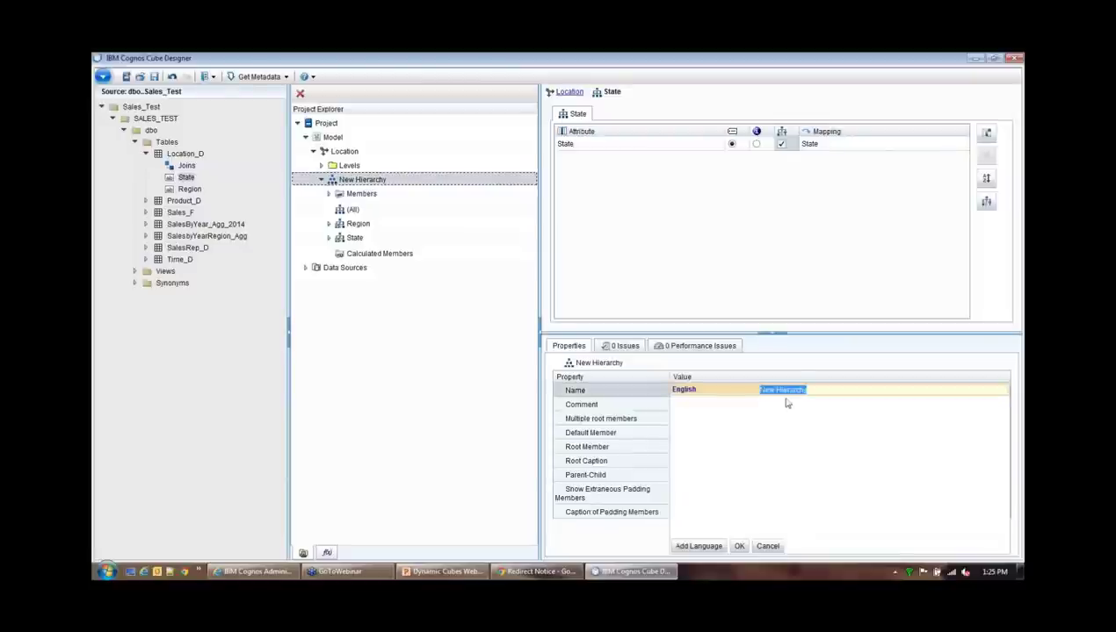
pyautogui.write('L')
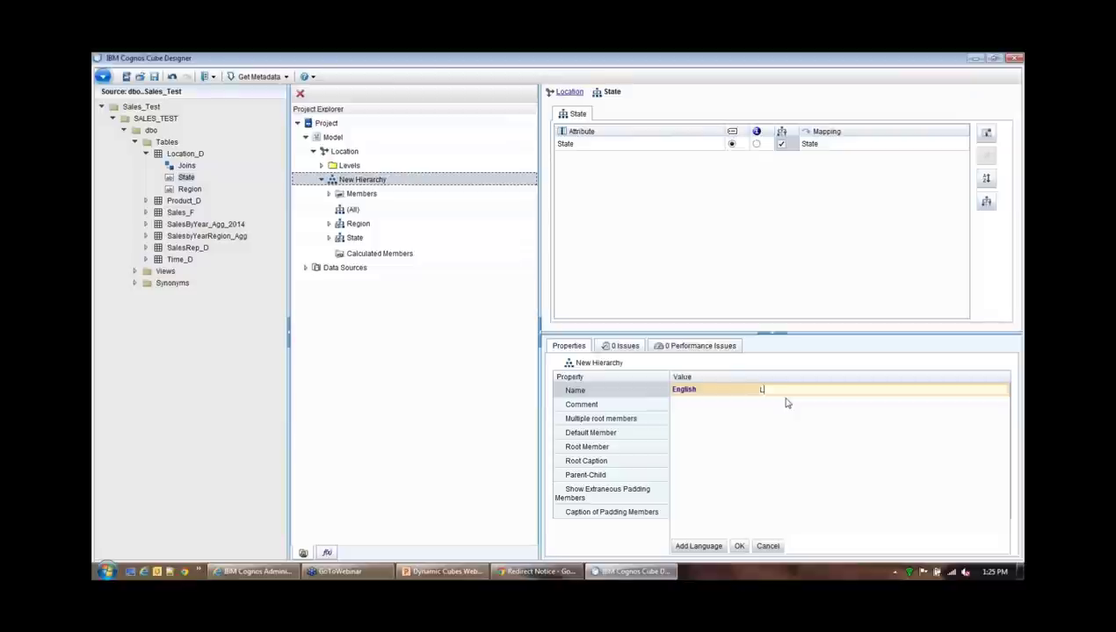
pyautogui.write('a')
pyautogui.press('BackSpace')
pyautogui.write('ation_H')
pyautogui.click(739, 545)
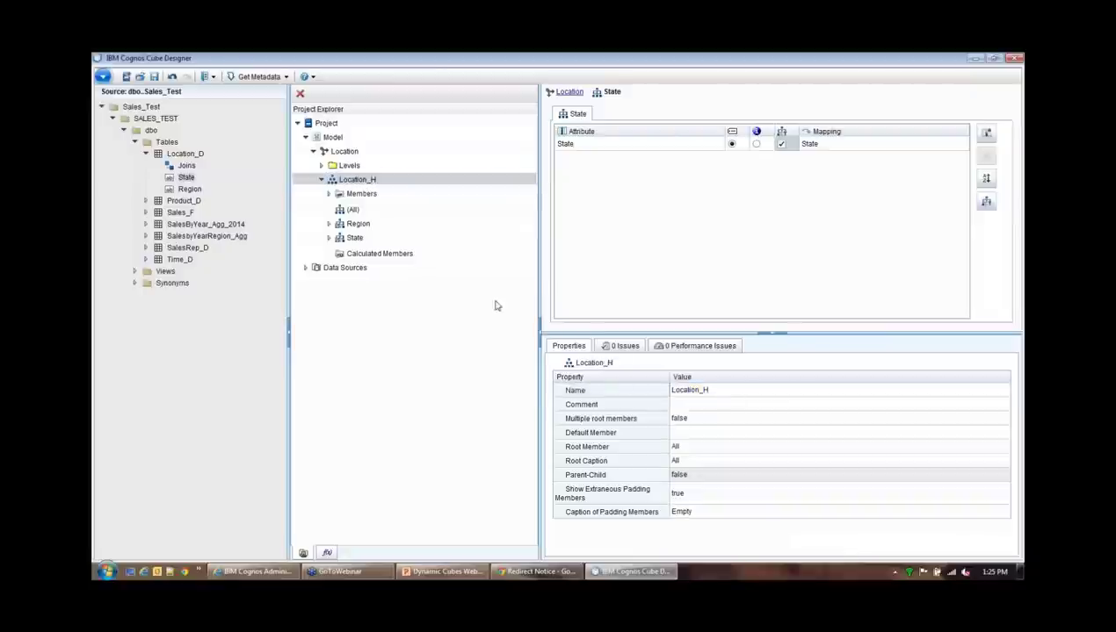
pyautogui.click(330, 182)
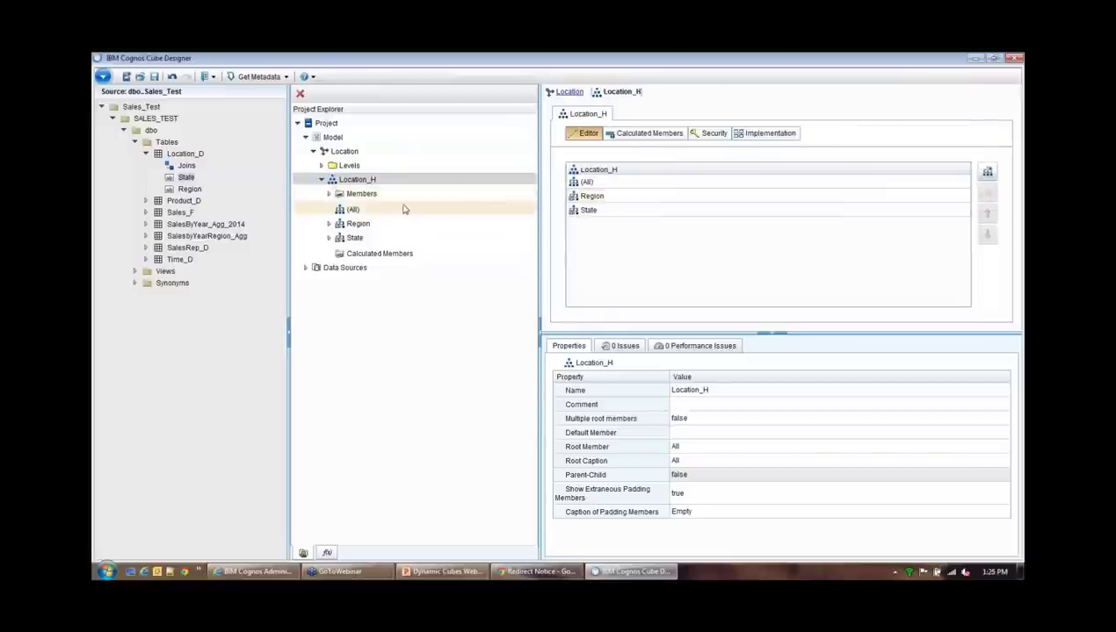
# Browse Location_H's Region 1 and Region 2 members, then collapse Location and Location_D
pyautogui.click(330, 194)
pyautogui.click(338, 209)
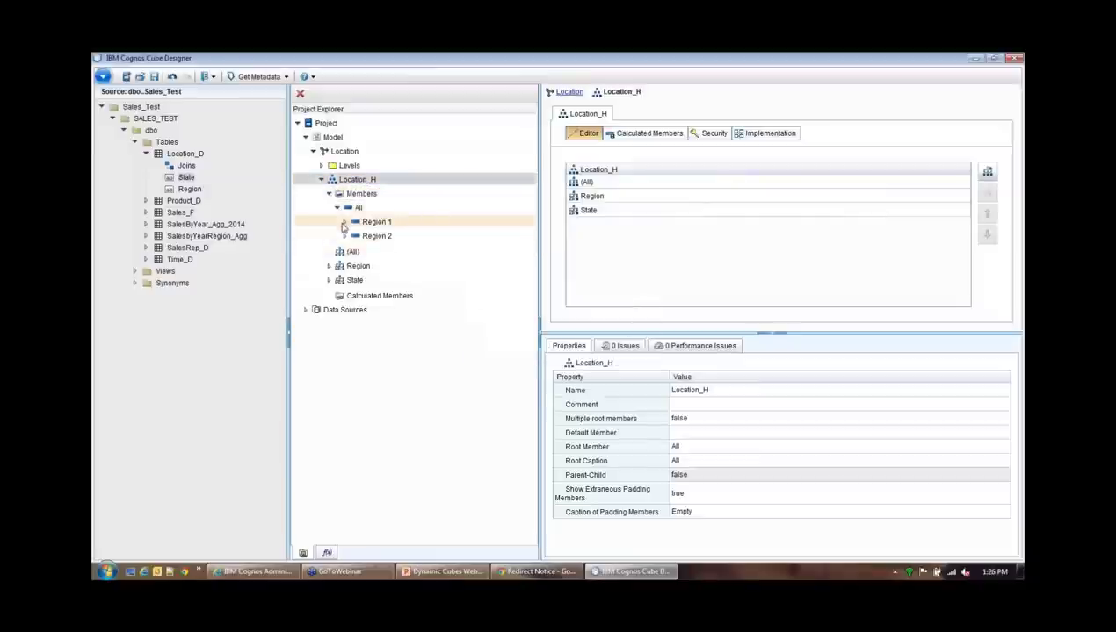
pyautogui.click(346, 222)
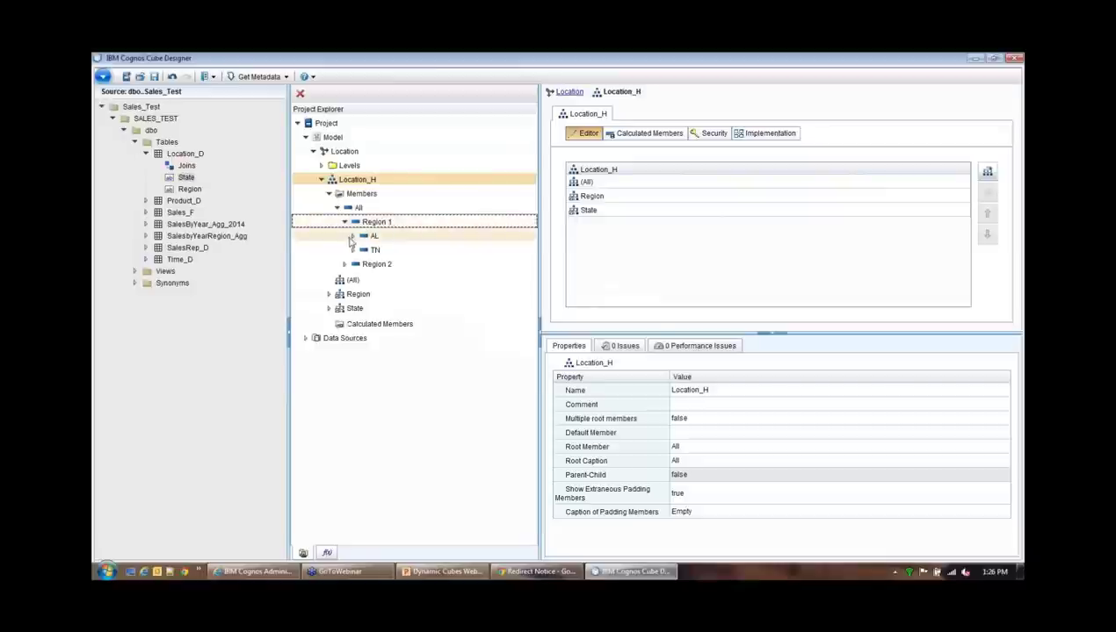
pyautogui.click(345, 264)
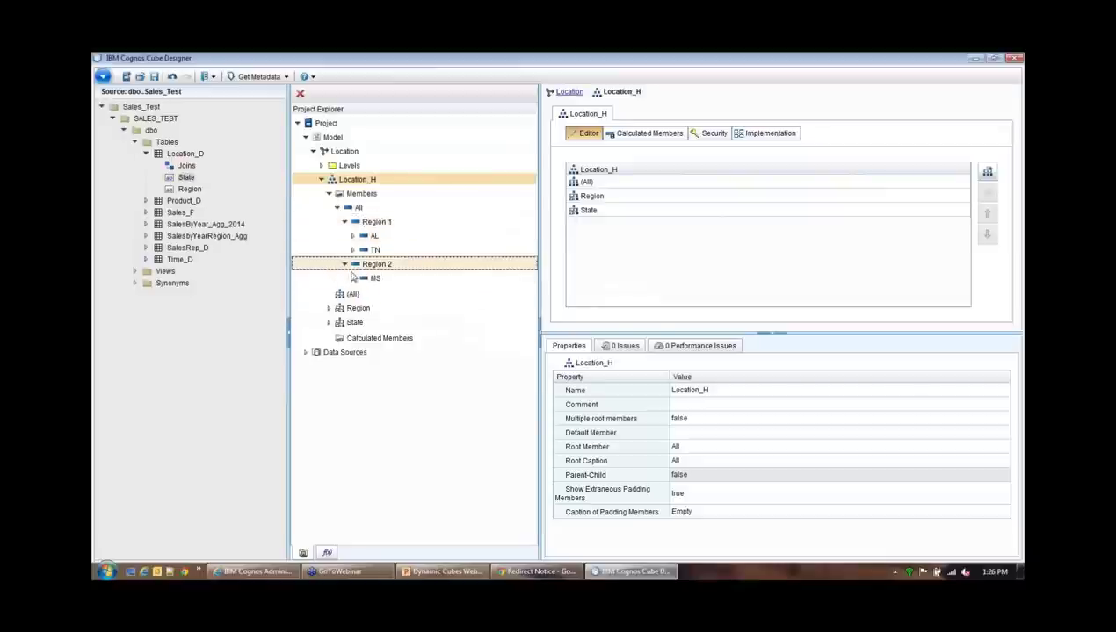
pyautogui.click(323, 180)
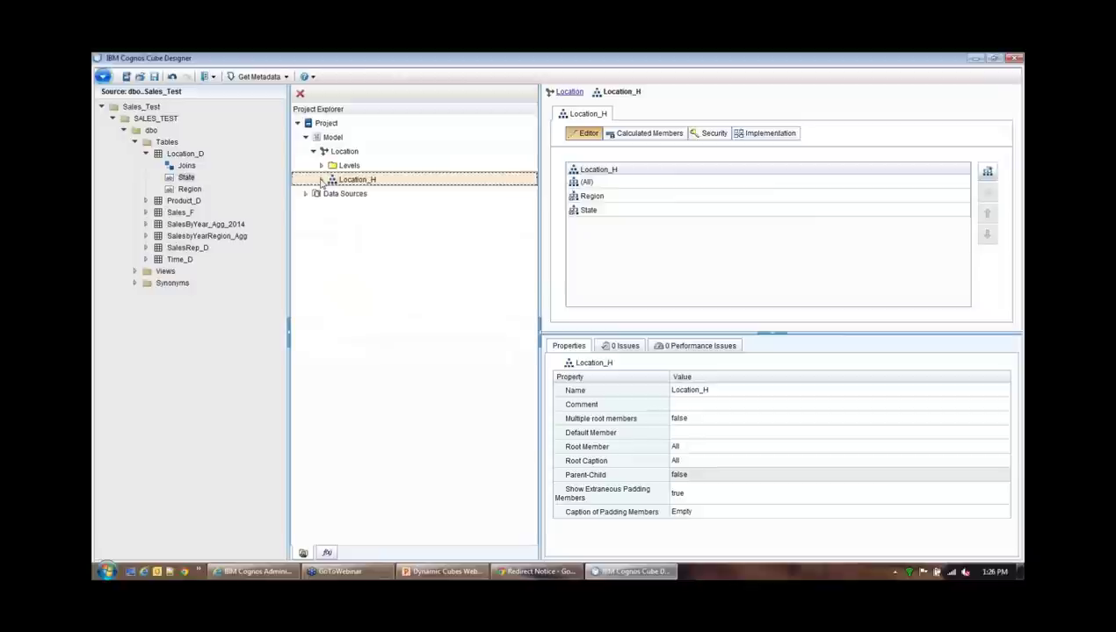
pyautogui.click(322, 180)
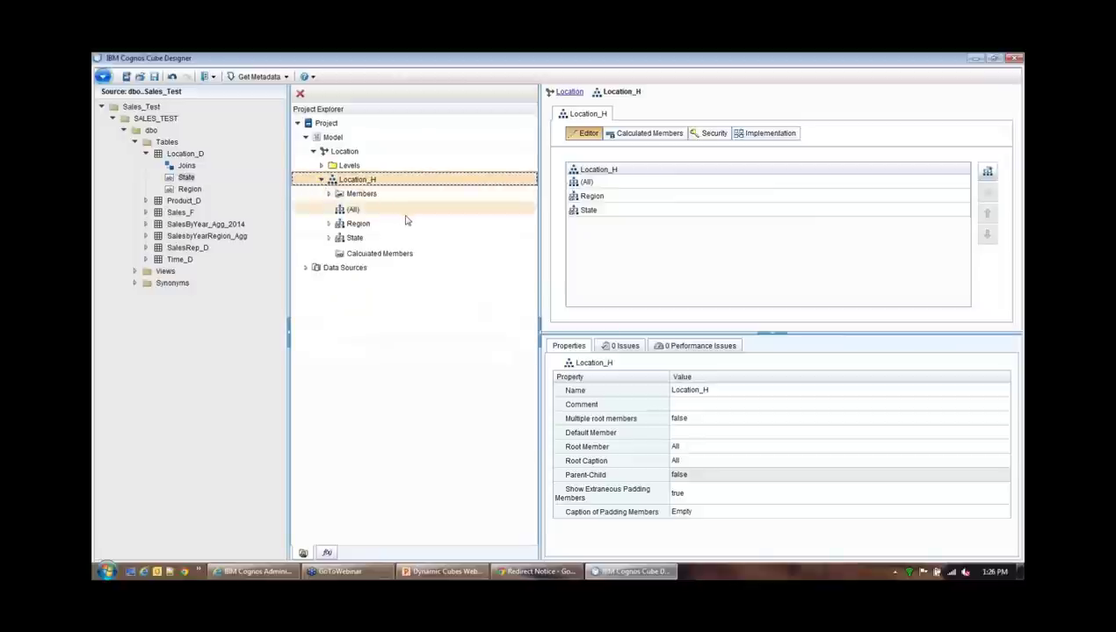
pyautogui.click(314, 151)
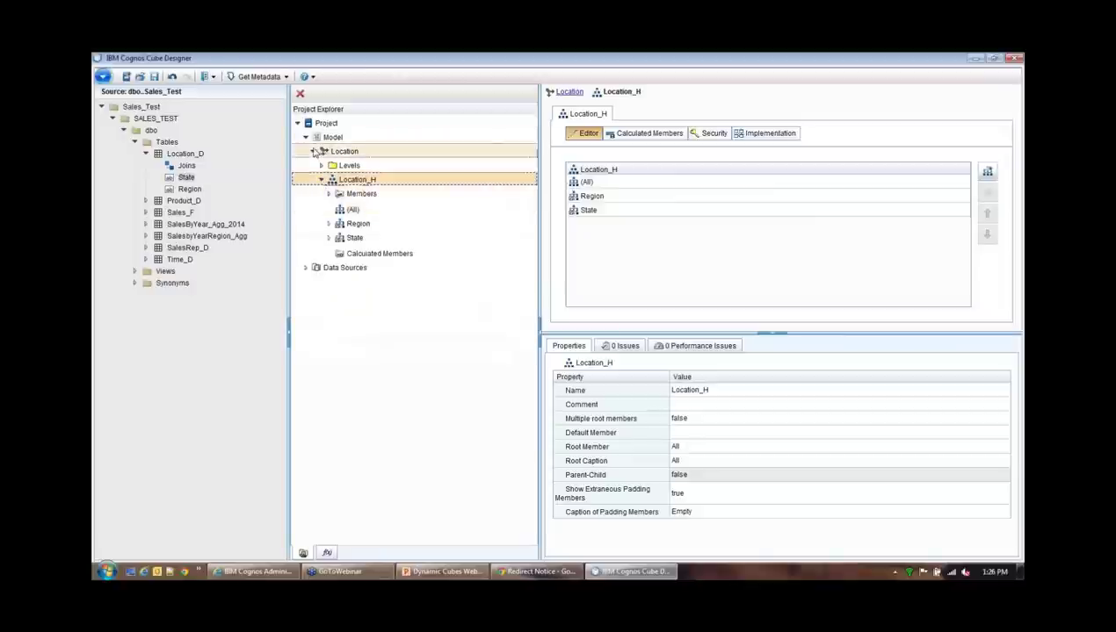
pyautogui.click(146, 154)
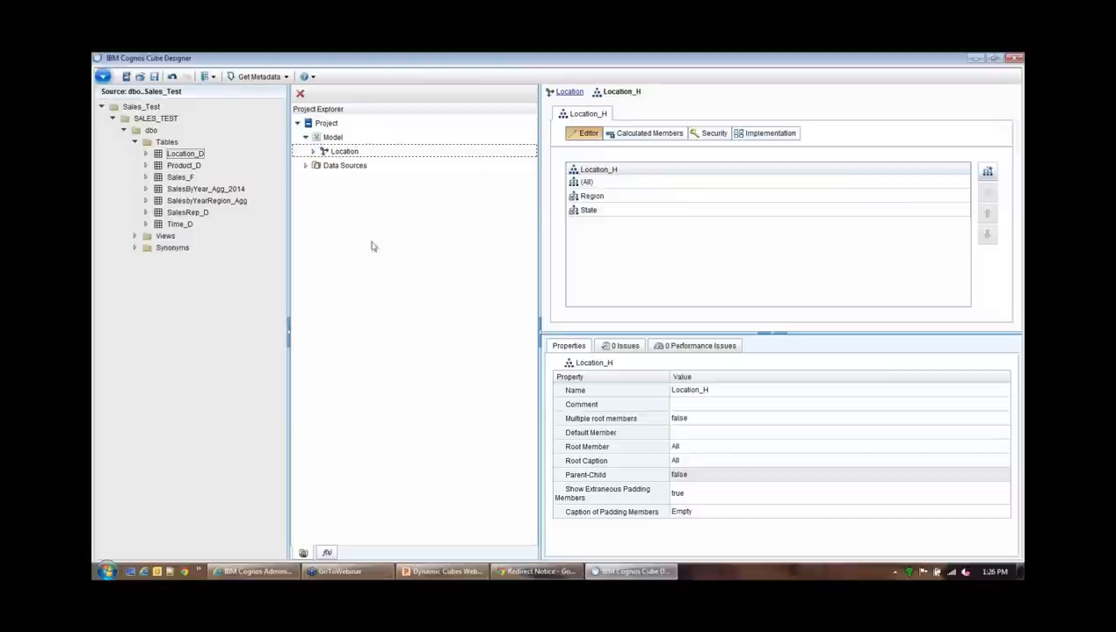
pyautogui.click(334, 138)
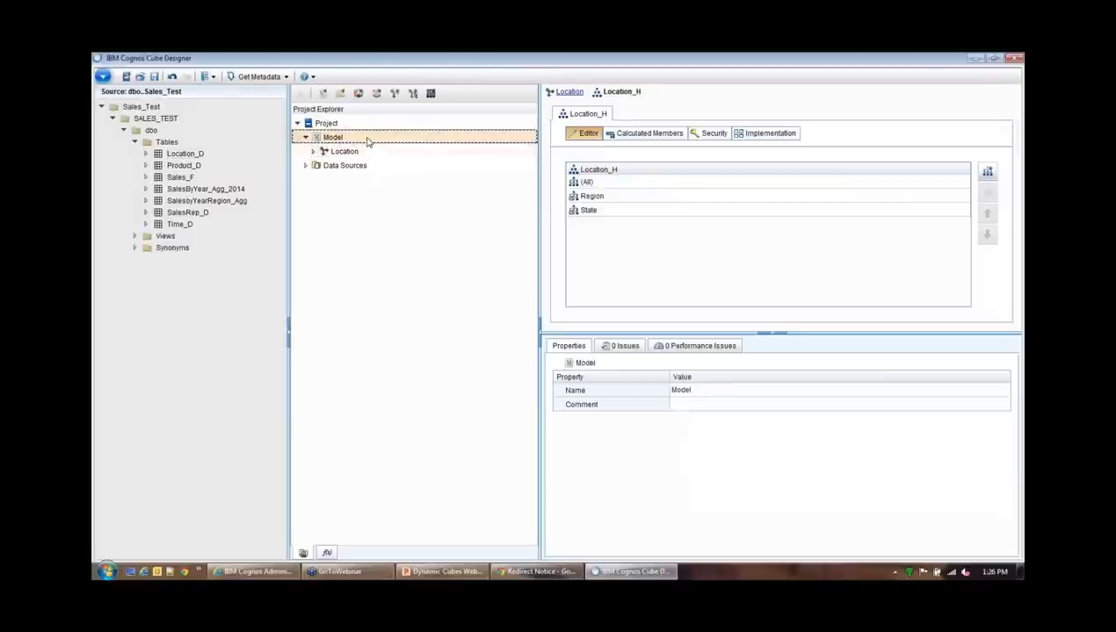
# Add a second dimension named Product under the Model and expand it
pyautogui.rightClick(366, 143)
pyautogui.moveTo(387, 143)
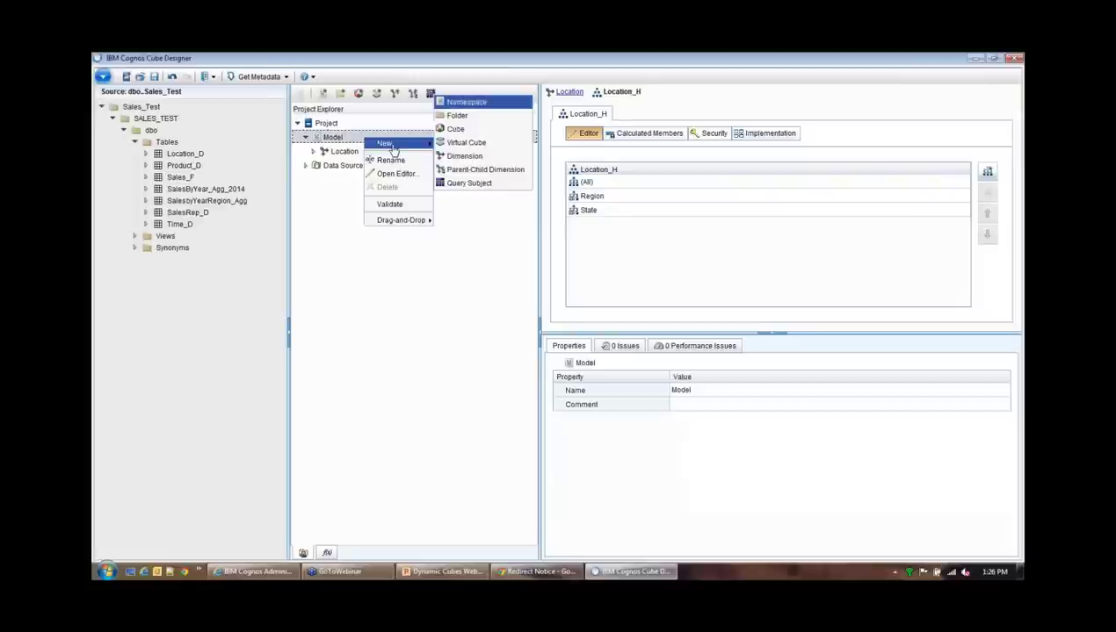
pyautogui.click(467, 245)
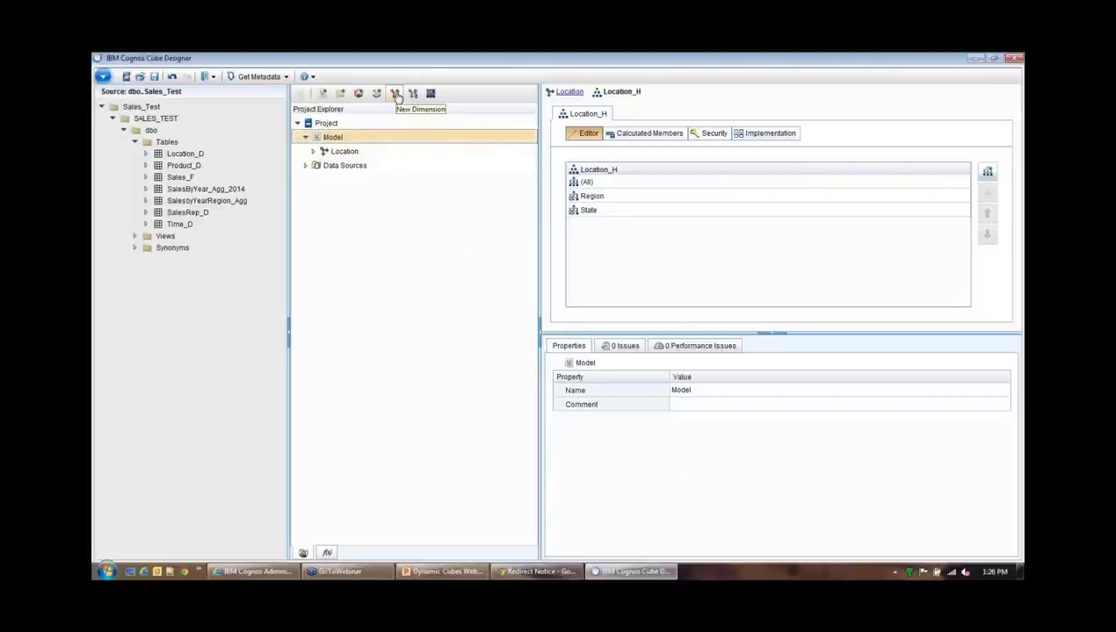
pyautogui.click(396, 94)
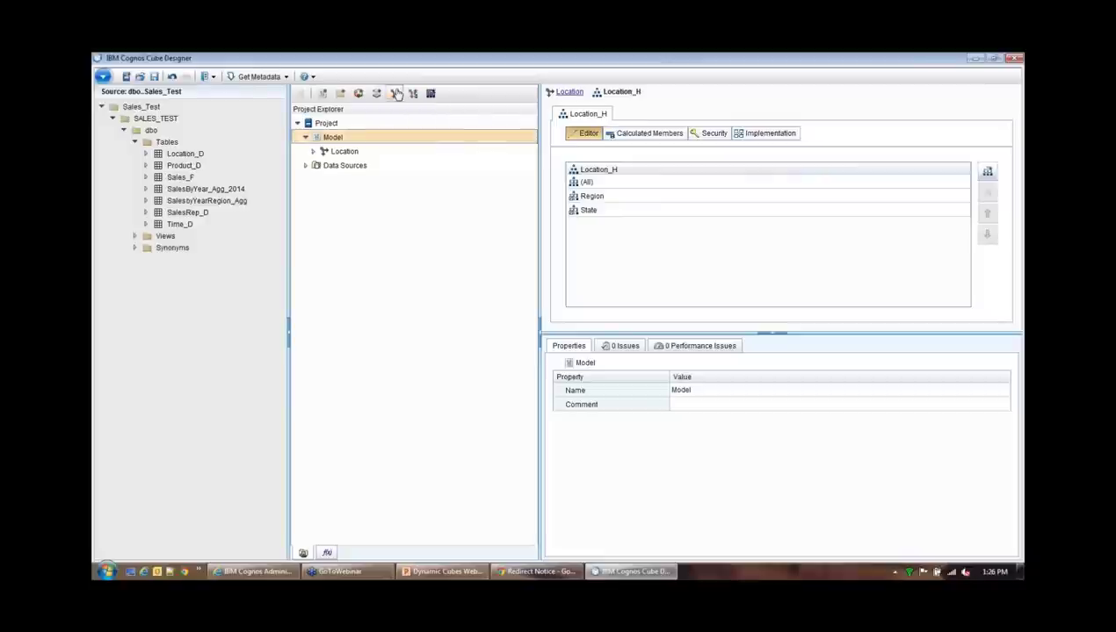
pyautogui.rightClick(372, 137)
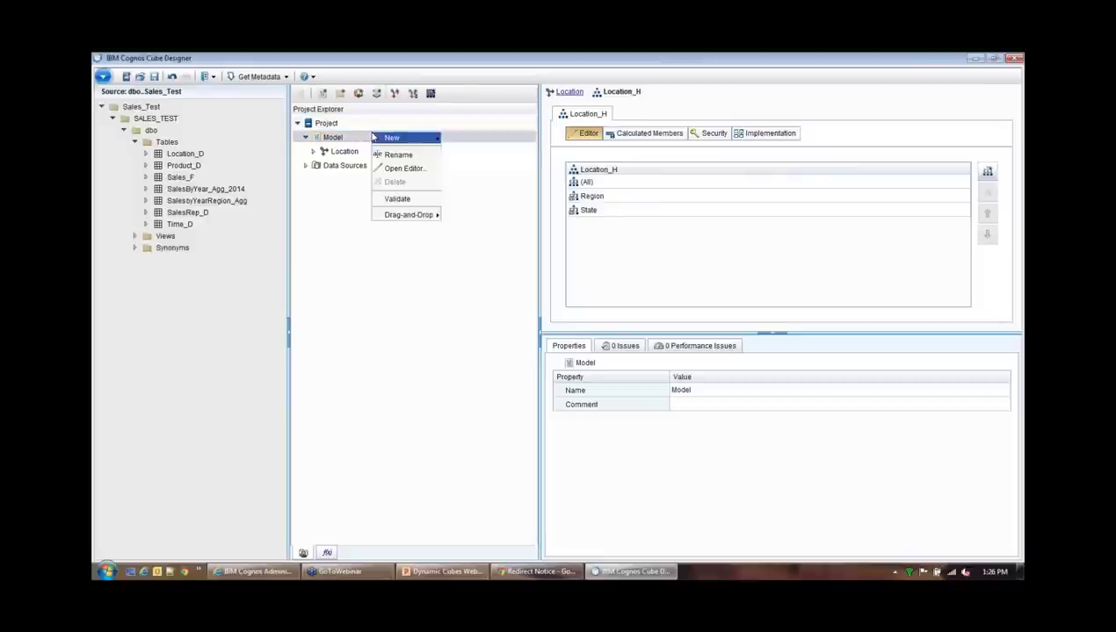
pyautogui.moveTo(413, 144)
pyautogui.click(490, 152)
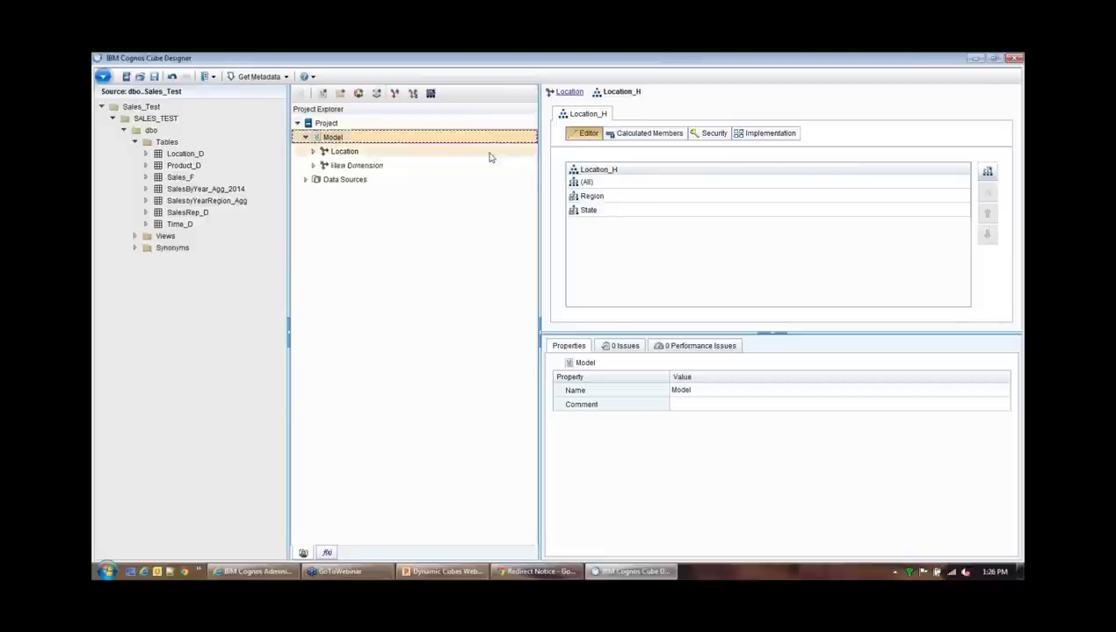
pyautogui.write('Product')
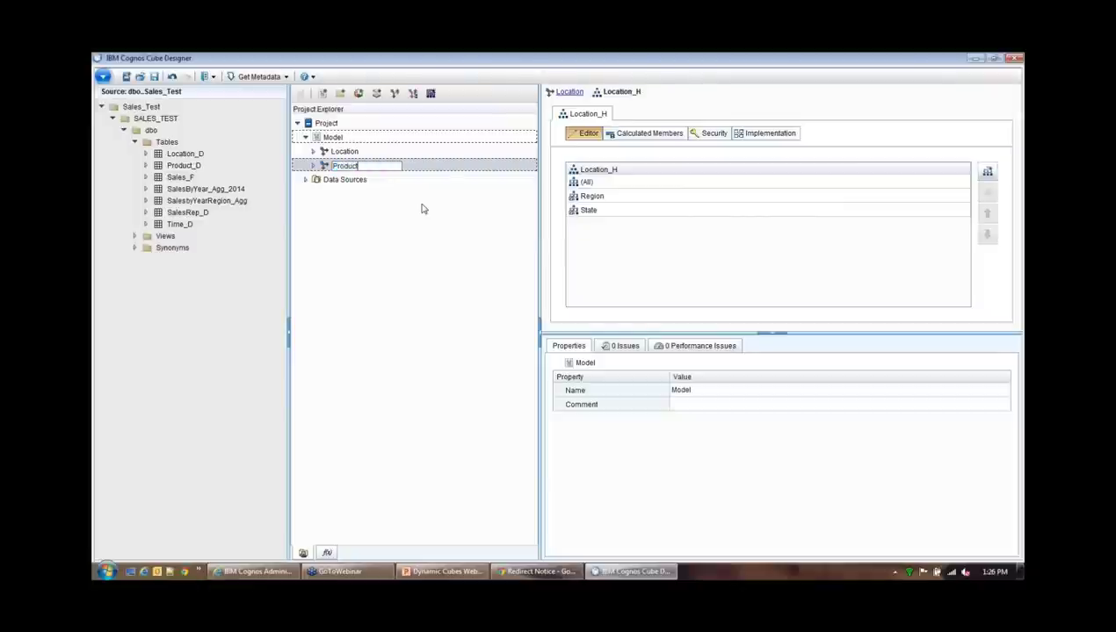
pyautogui.press('Return')
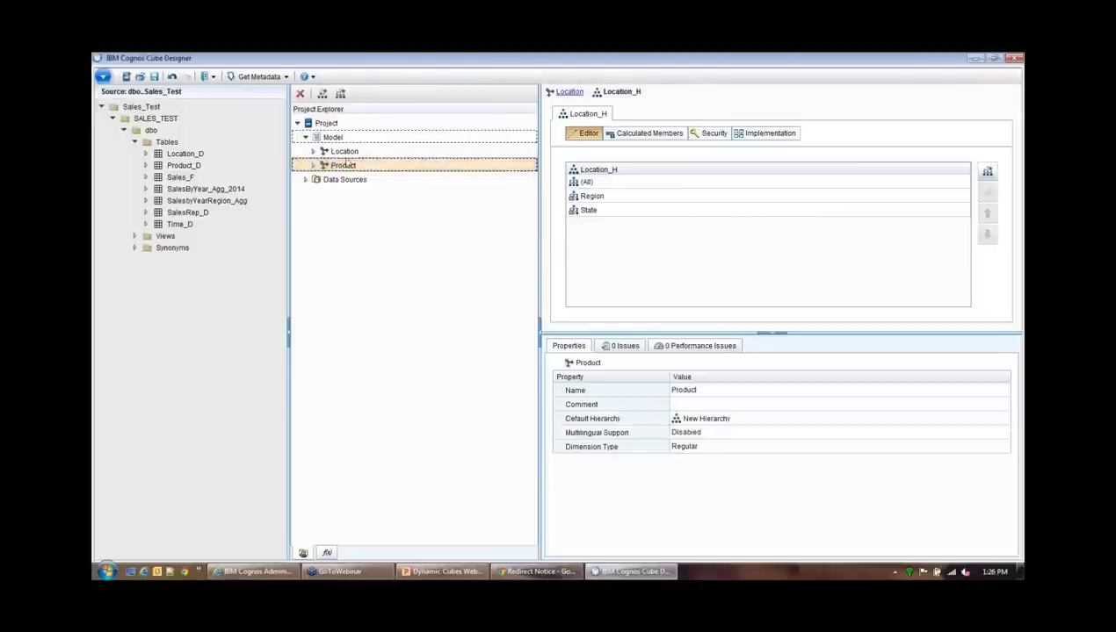
pyautogui.click(314, 166)
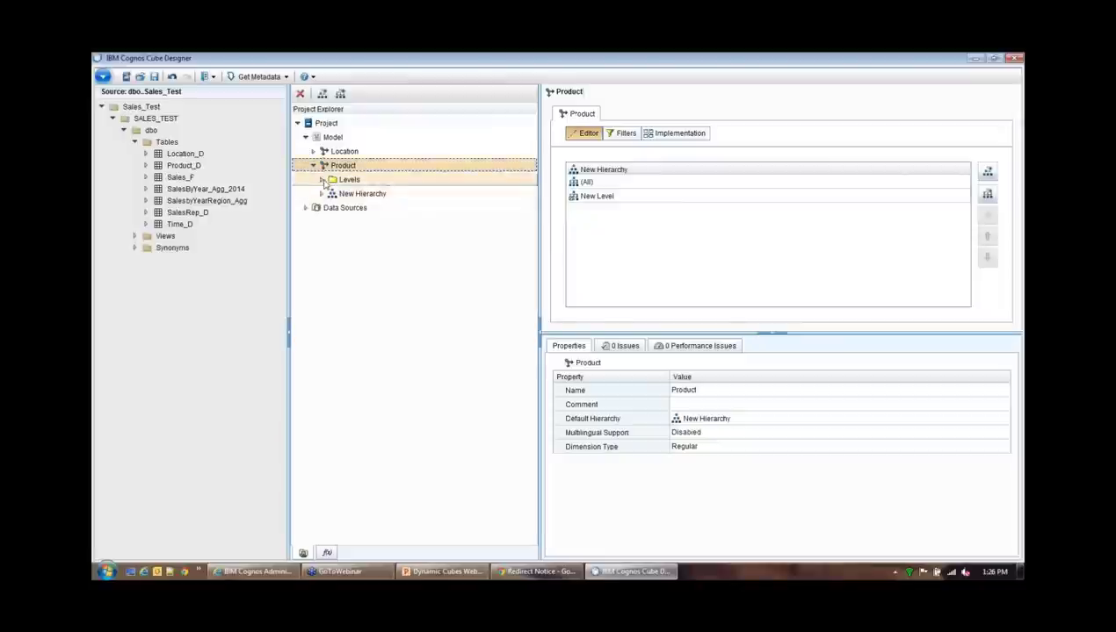
# Rename the Product dimension's New Level to Product Line
pyautogui.click(322, 179)
pyautogui.click(322, 211)
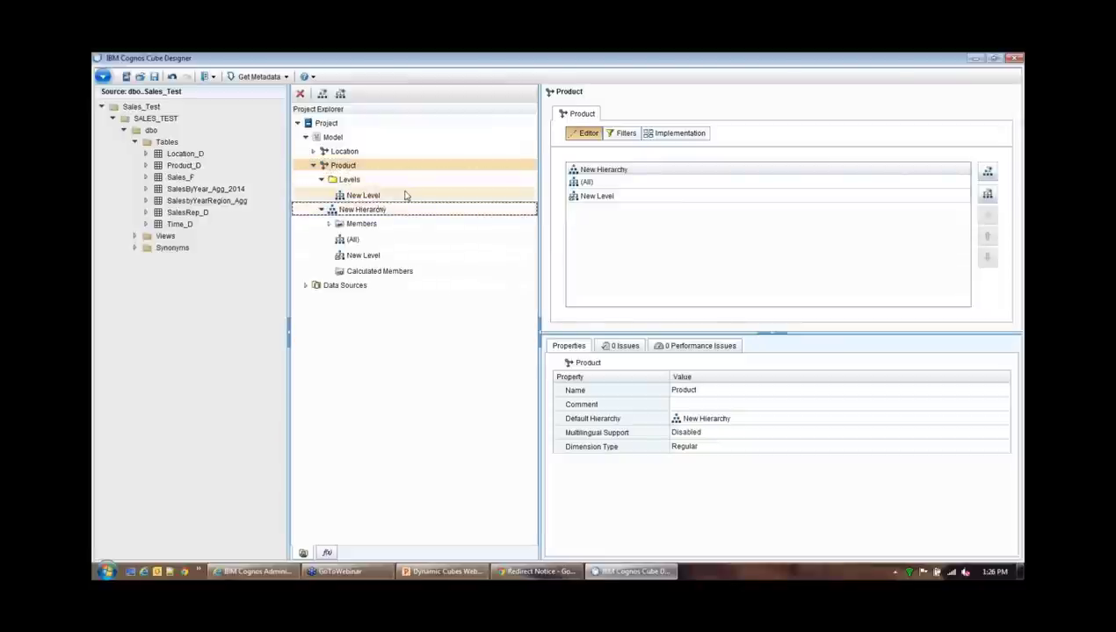
pyautogui.click(365, 212)
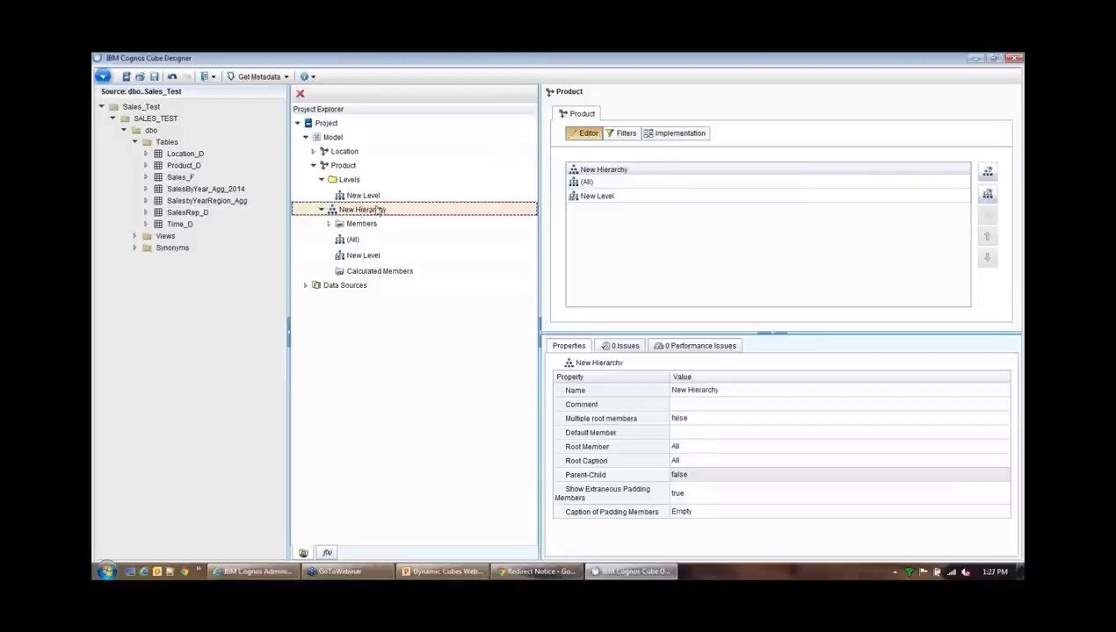
pyautogui.click(367, 197)
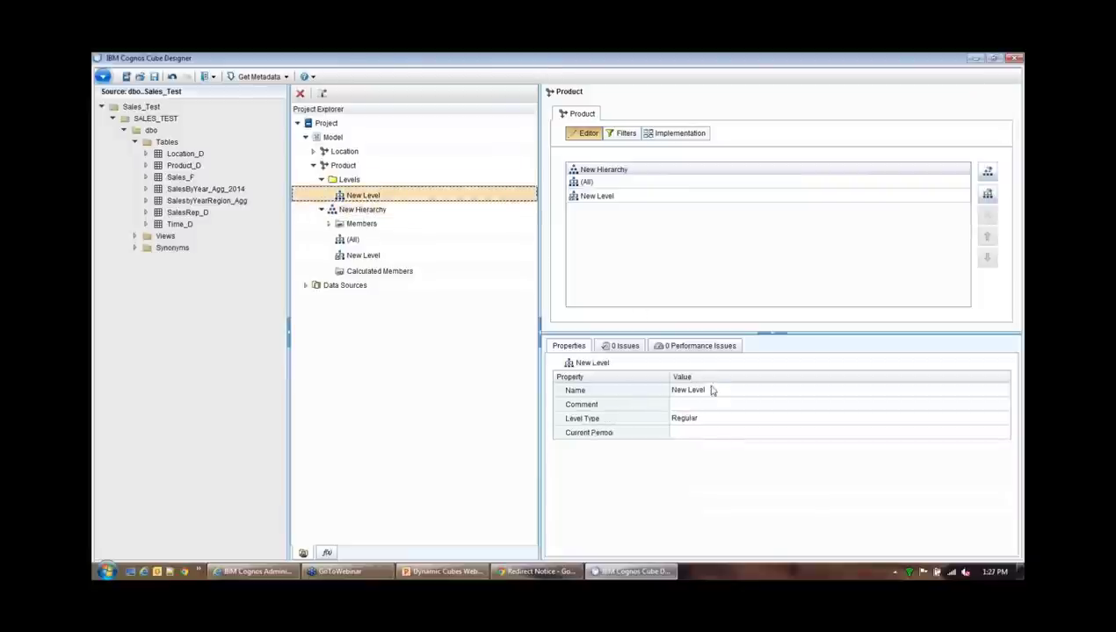
pyautogui.click(714, 392)
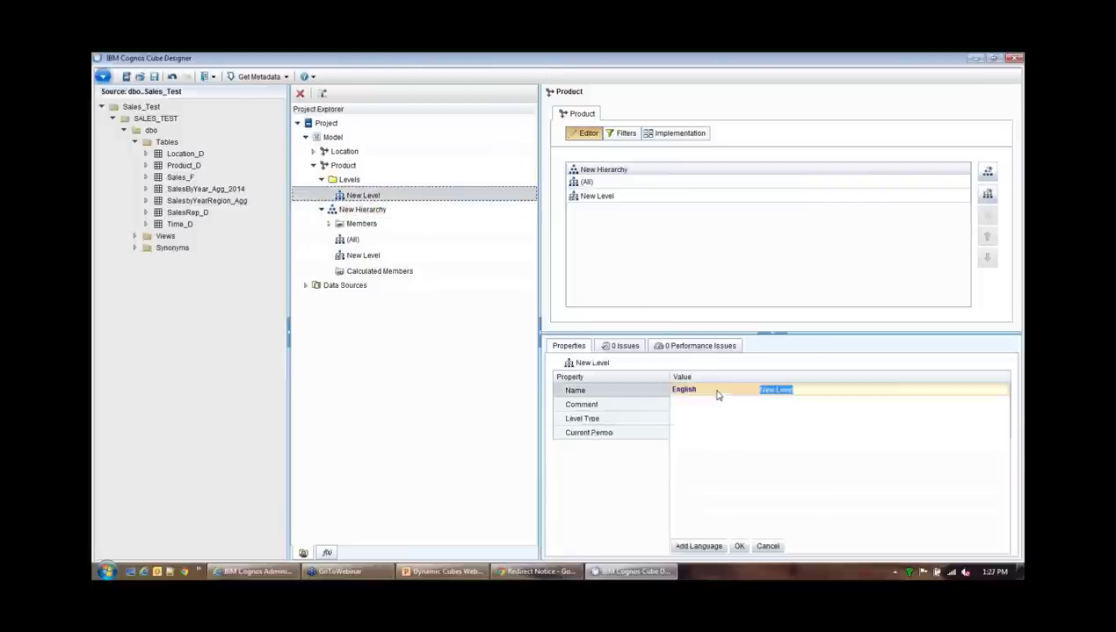
pyautogui.click(146, 165)
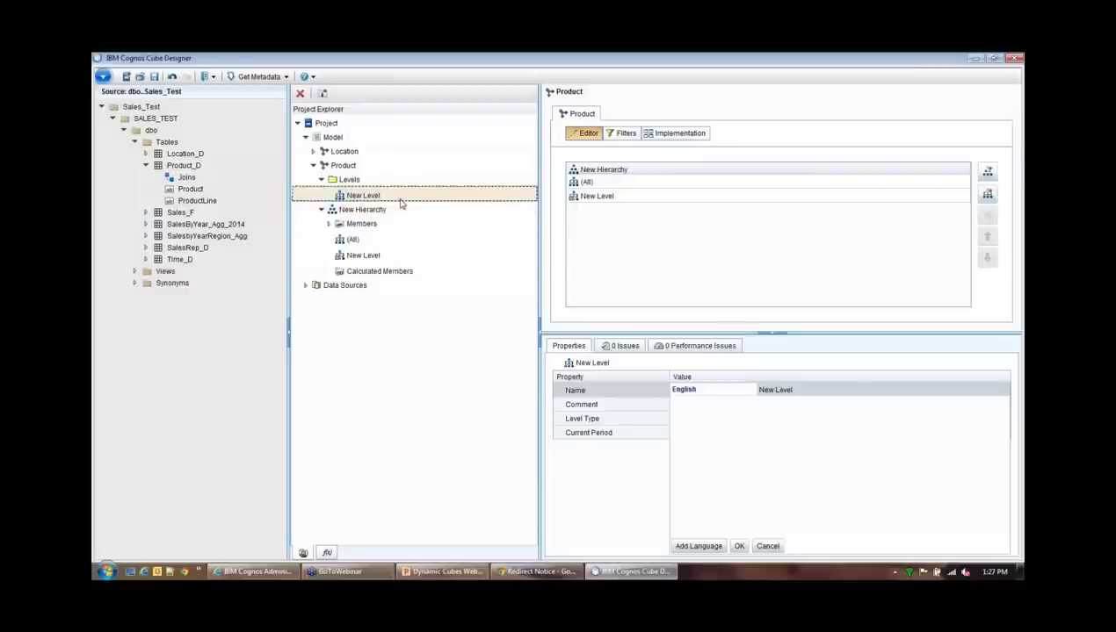
pyautogui.click(816, 390)
pyautogui.write('P')
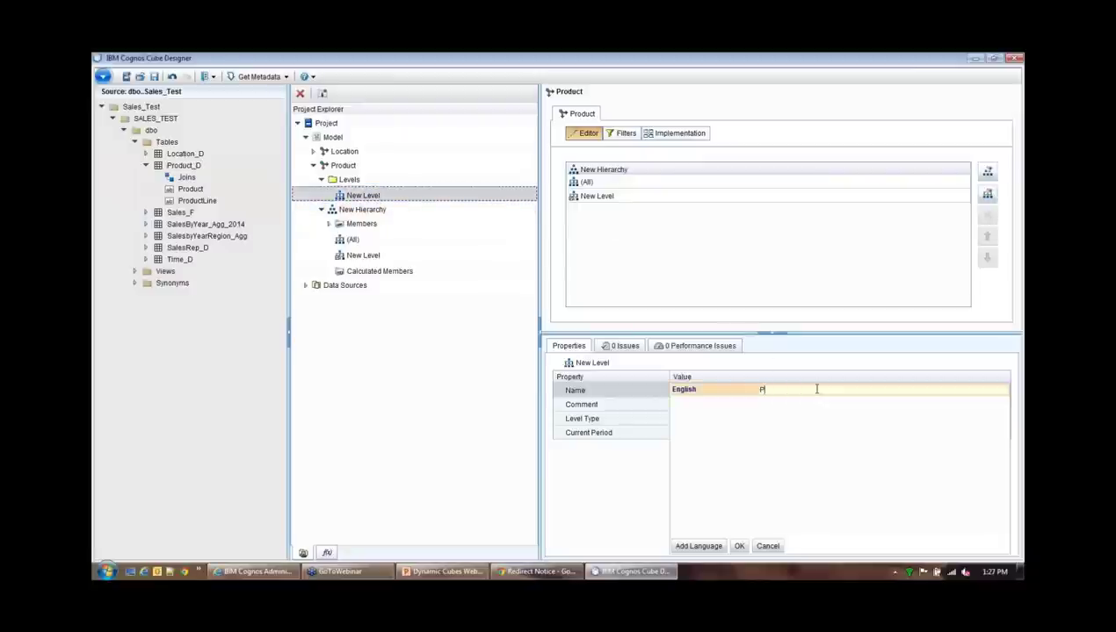
pyautogui.write('roduct Line')
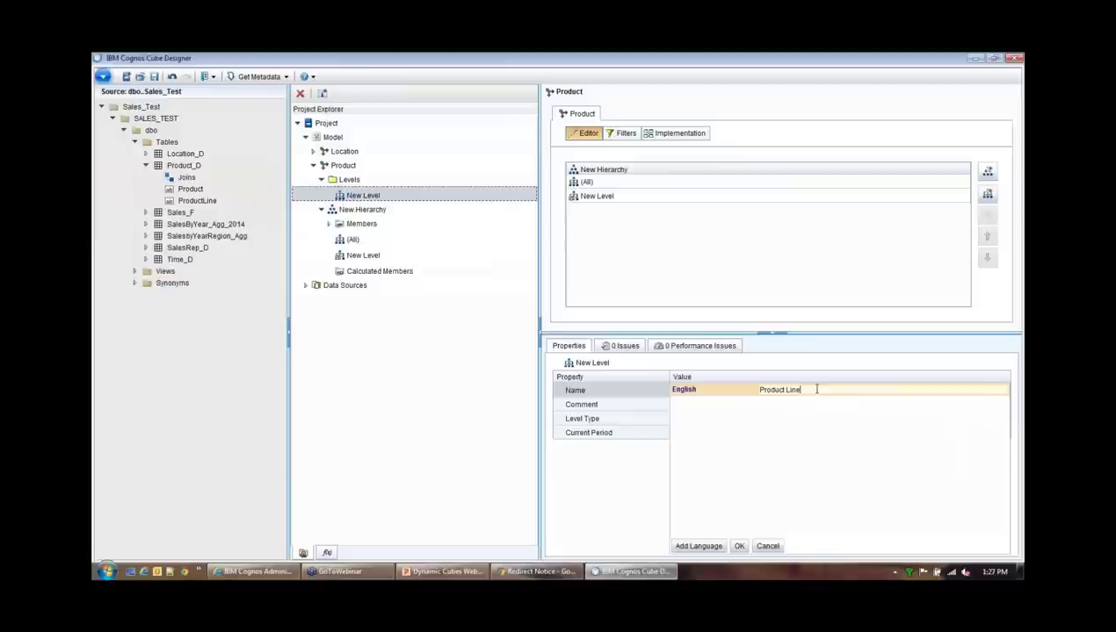
pyautogui.click(739, 546)
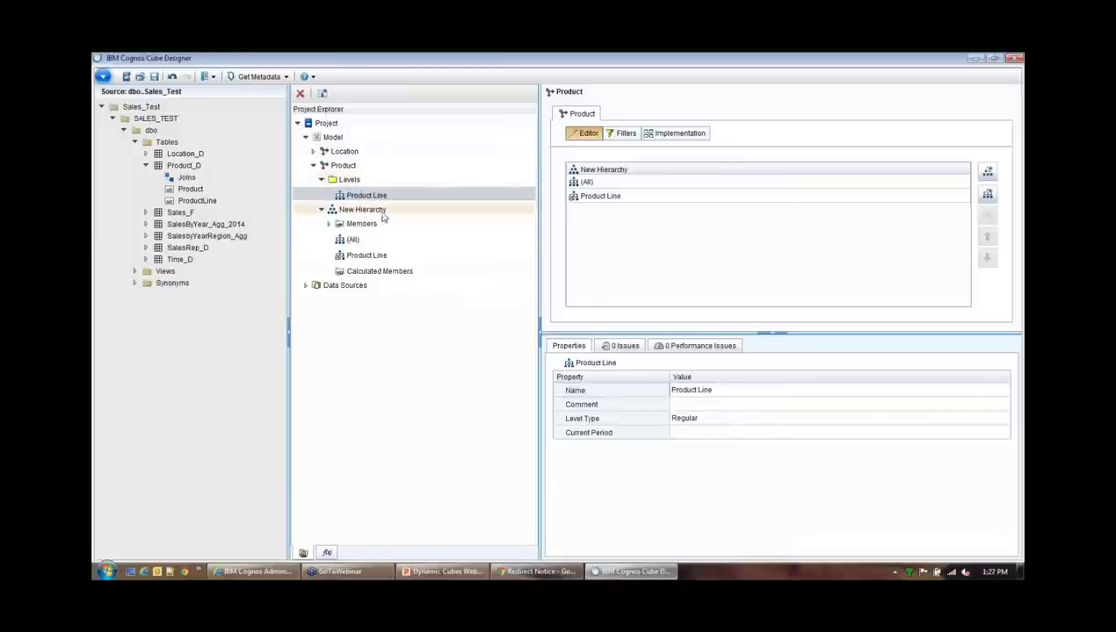
# Add a second level to the Product hierarchy and name it Product
pyautogui.click(344, 166)
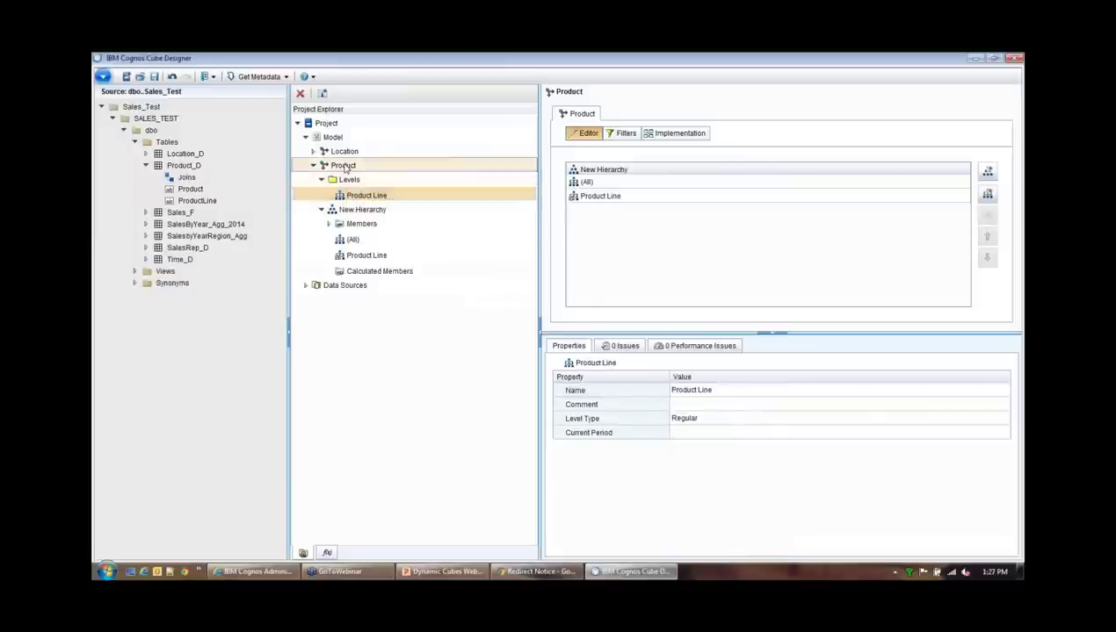
pyautogui.click(988, 194)
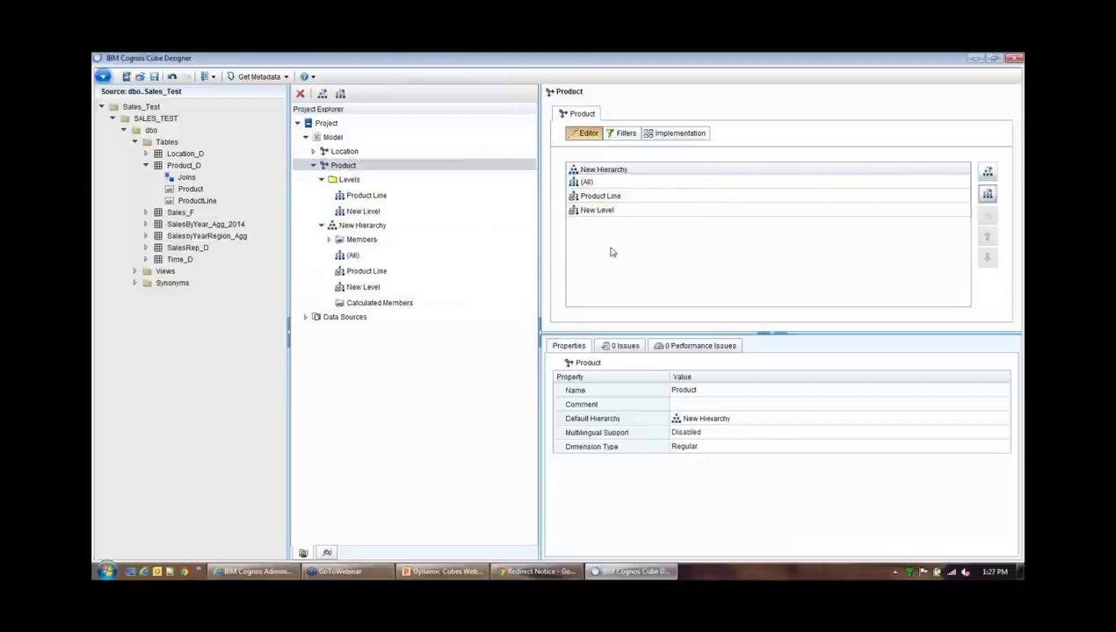
pyautogui.doubleClick(602, 211)
pyautogui.click(715, 389)
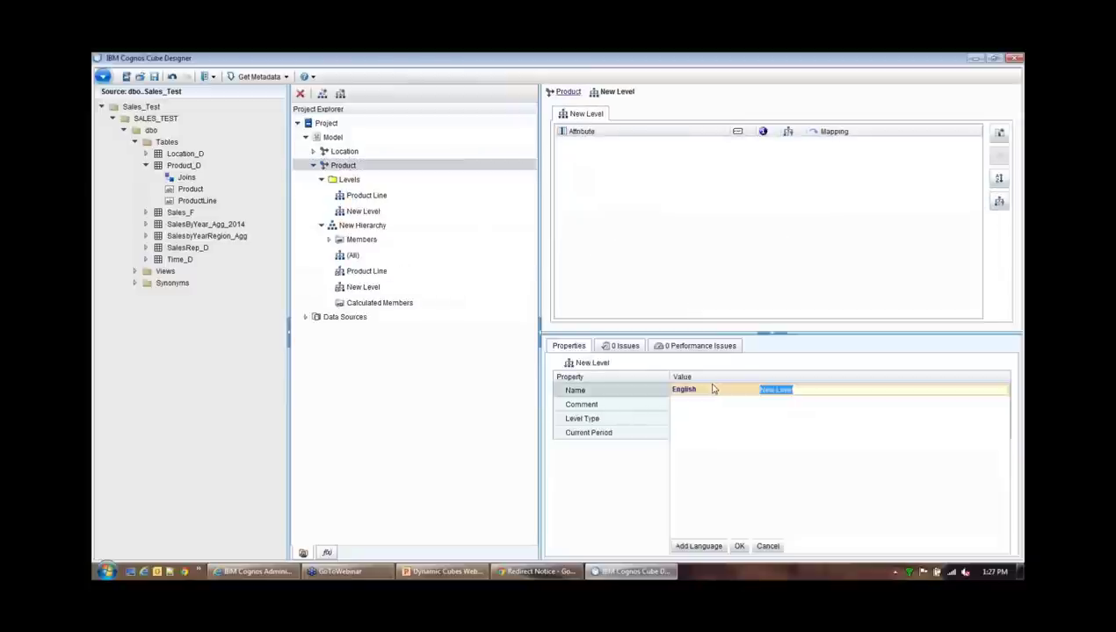
pyautogui.write('P')
pyautogui.write('duct')
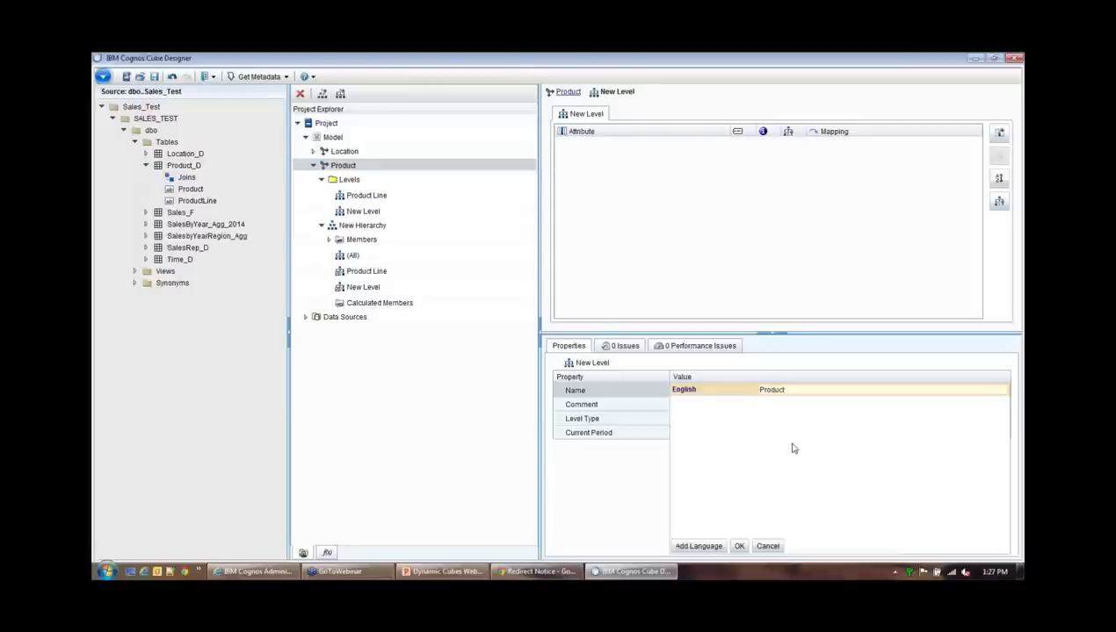
pyautogui.click(739, 546)
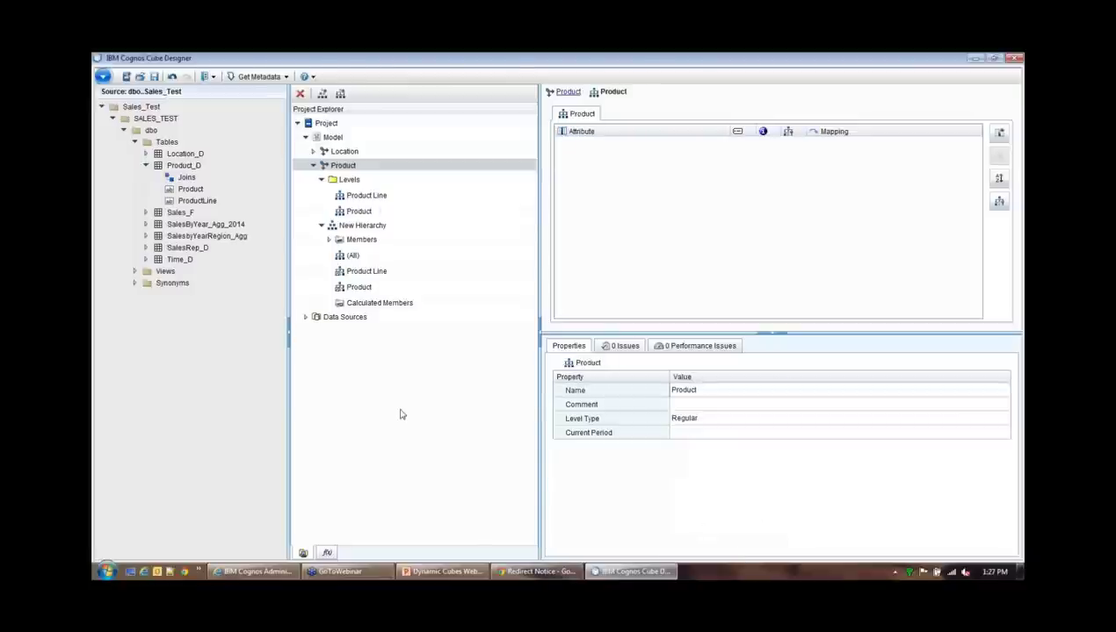
# Open the Product Line level and pick Product_D's ProductLine column
pyautogui.click(353, 195)
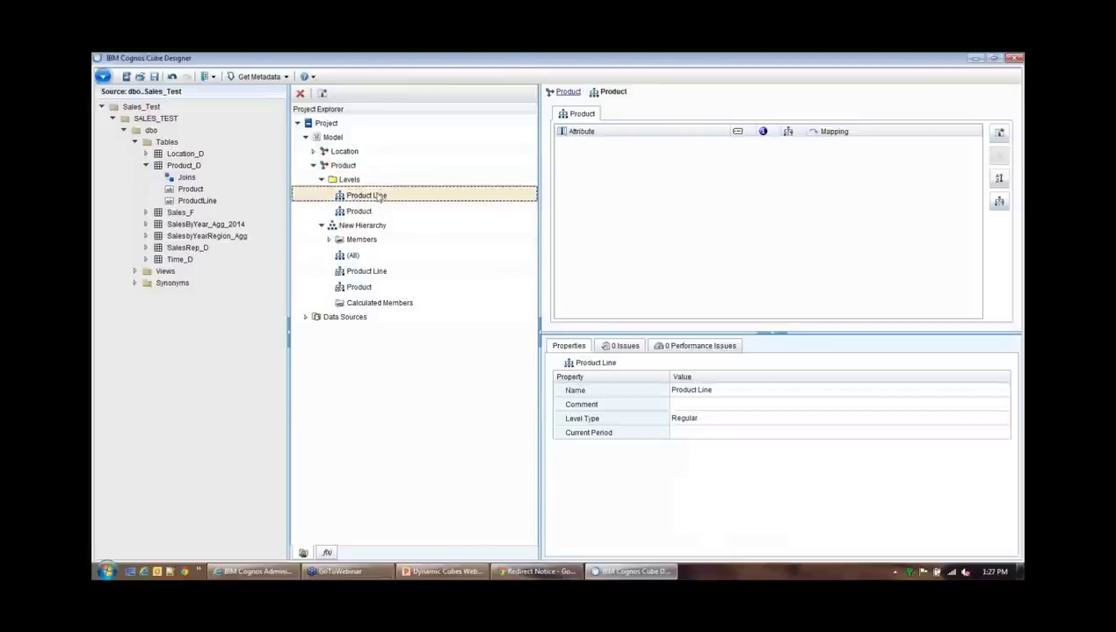
pyautogui.click(369, 211)
pyautogui.click(380, 196)
pyautogui.doubleClick(380, 196)
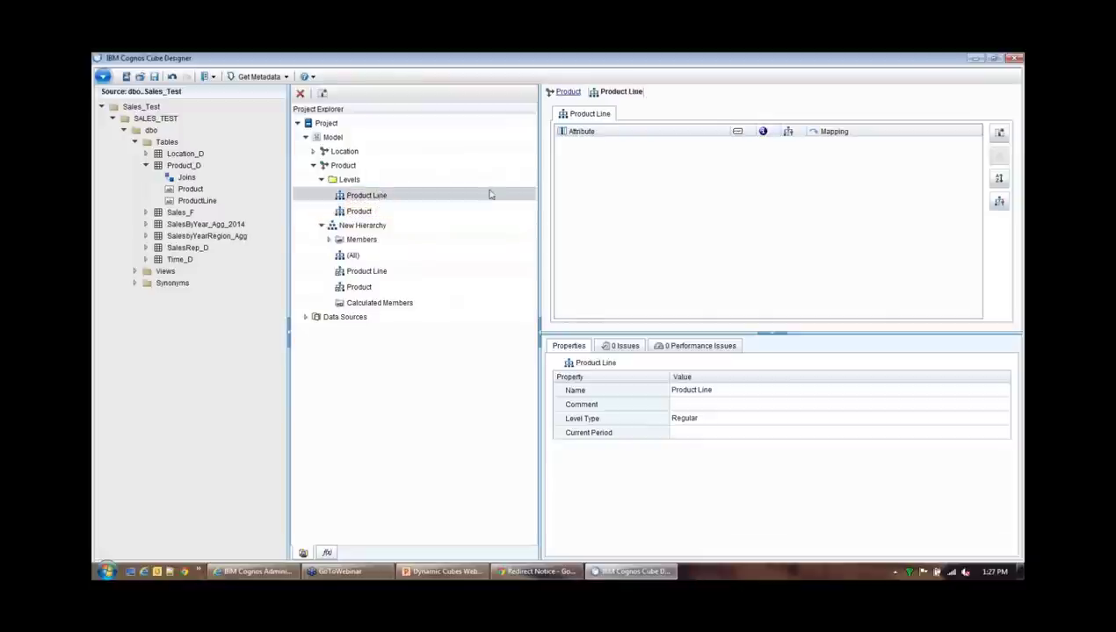
pyautogui.click(197, 202)
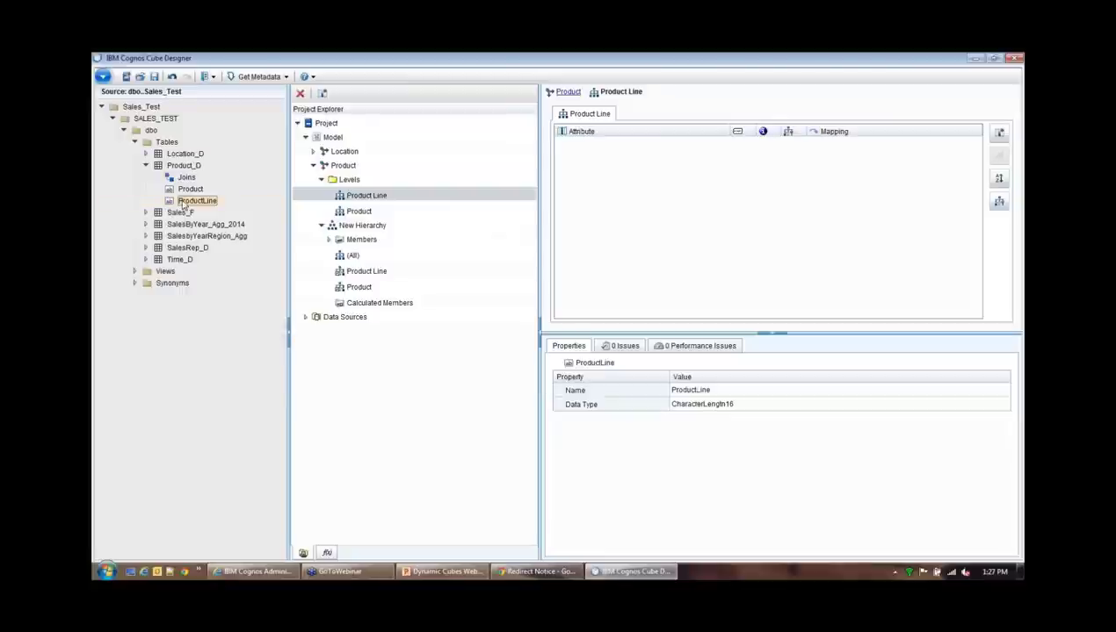
# Map ProductLine into the Product Line level as its member caption and unique key
pyautogui.moveTo(183, 203); pyautogui.dragTo(646, 214)
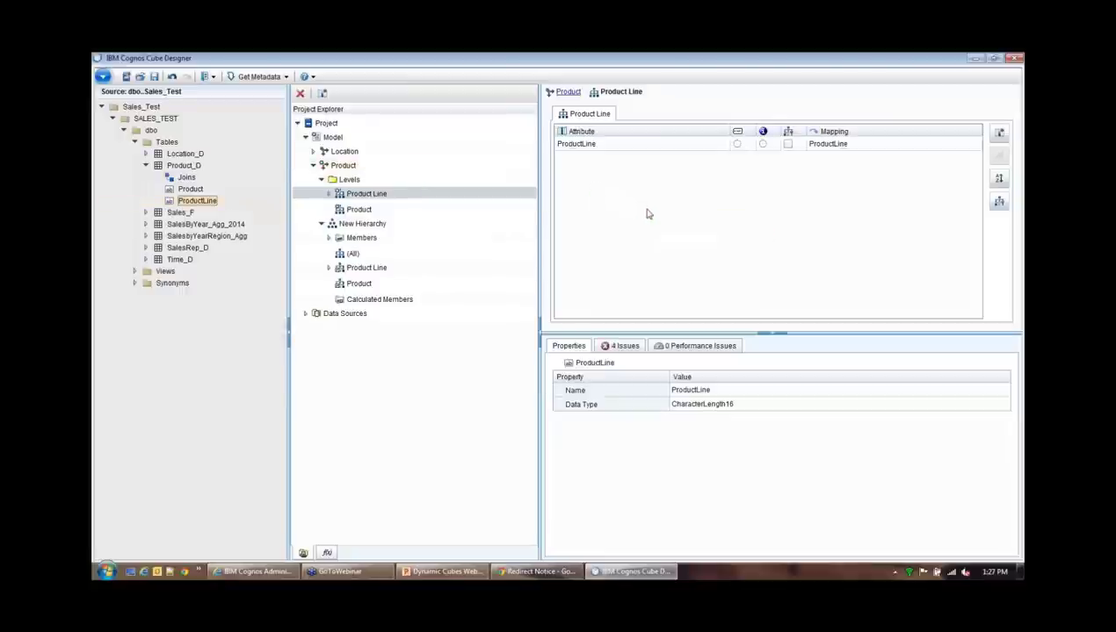
pyautogui.click(587, 144)
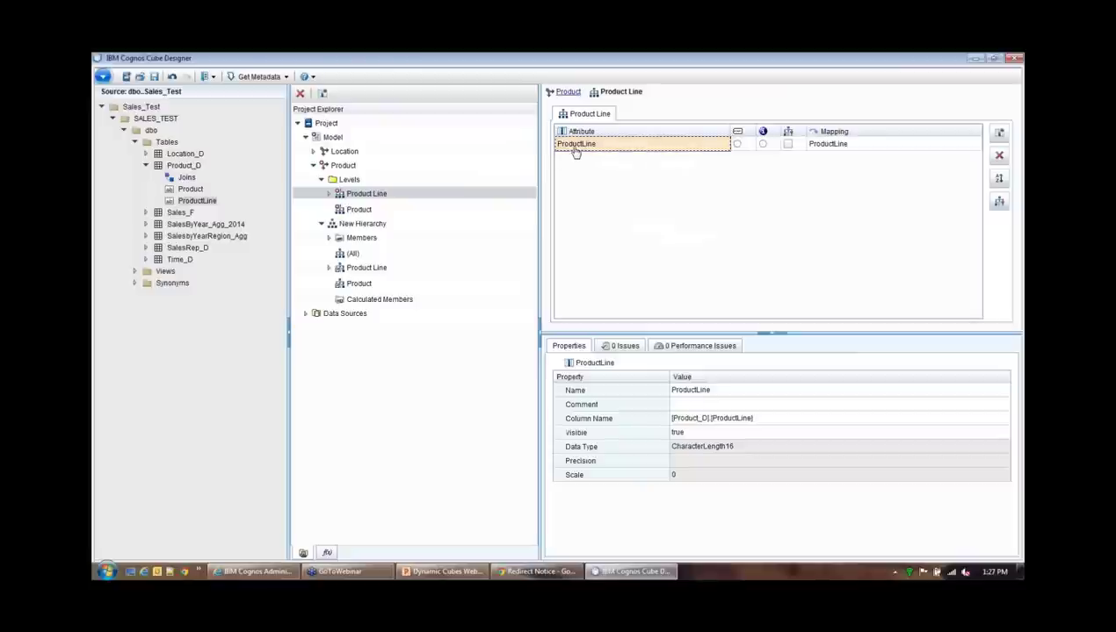
pyautogui.click(737, 144)
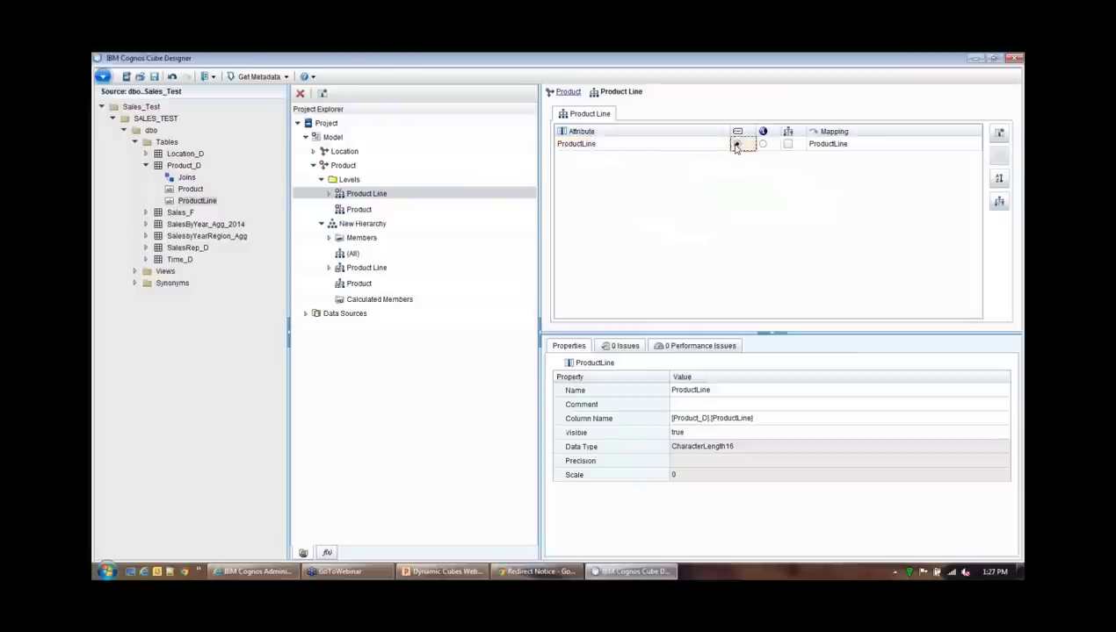
pyautogui.click(788, 145)
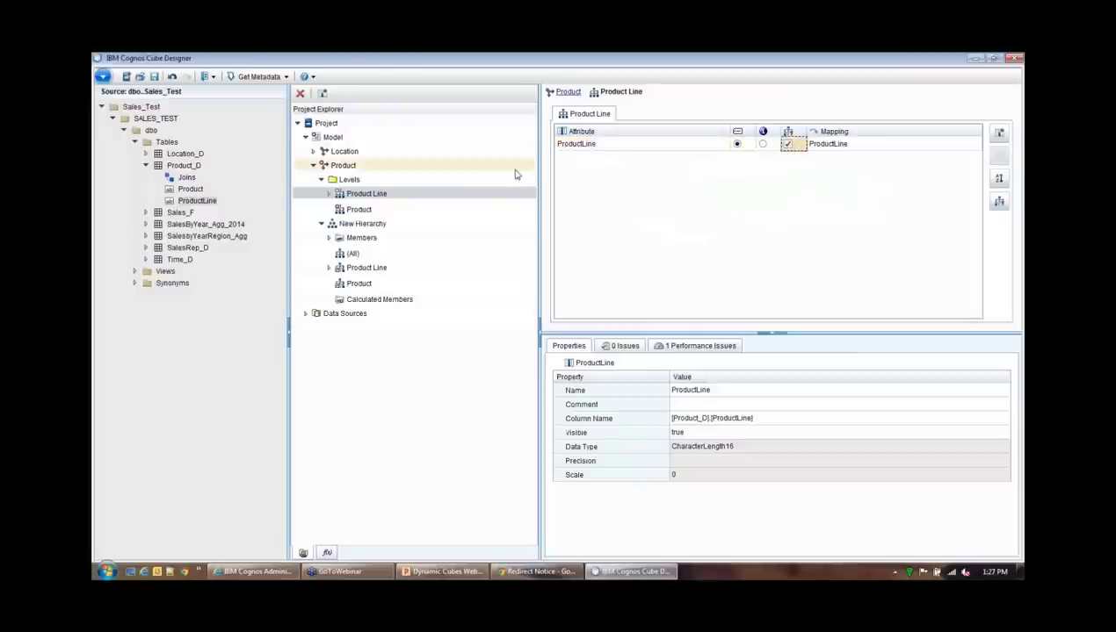
# Map Product_D's Product column into the Product level as caption and unique key
pyautogui.click(358, 210)
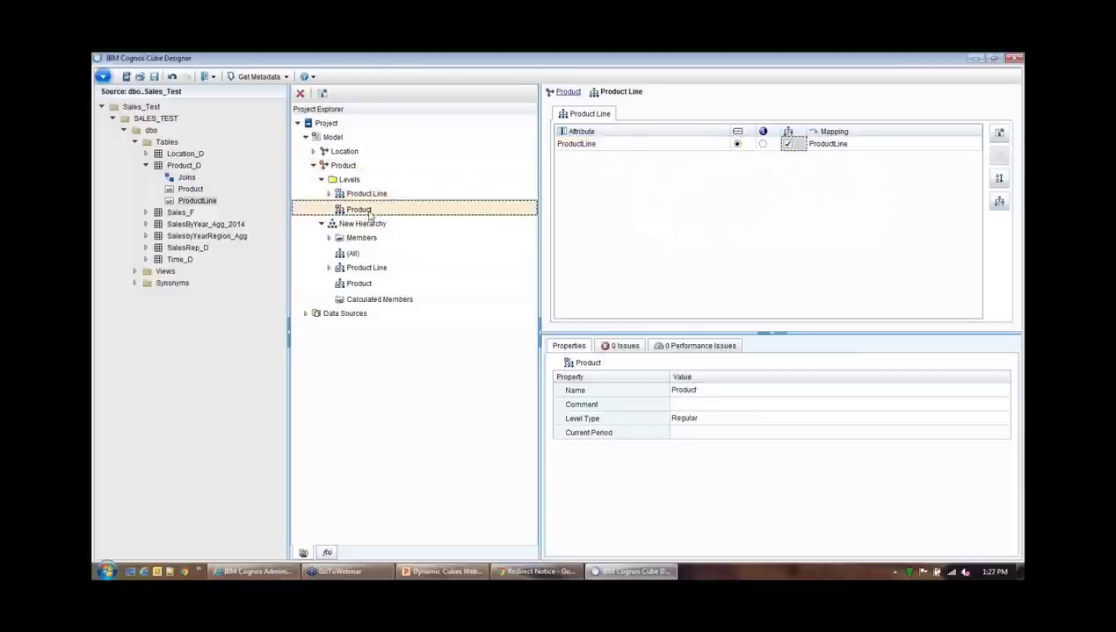
pyautogui.click(192, 190)
pyautogui.moveTo(190, 191); pyautogui.dragTo(740, 182)
pyautogui.click(736, 145)
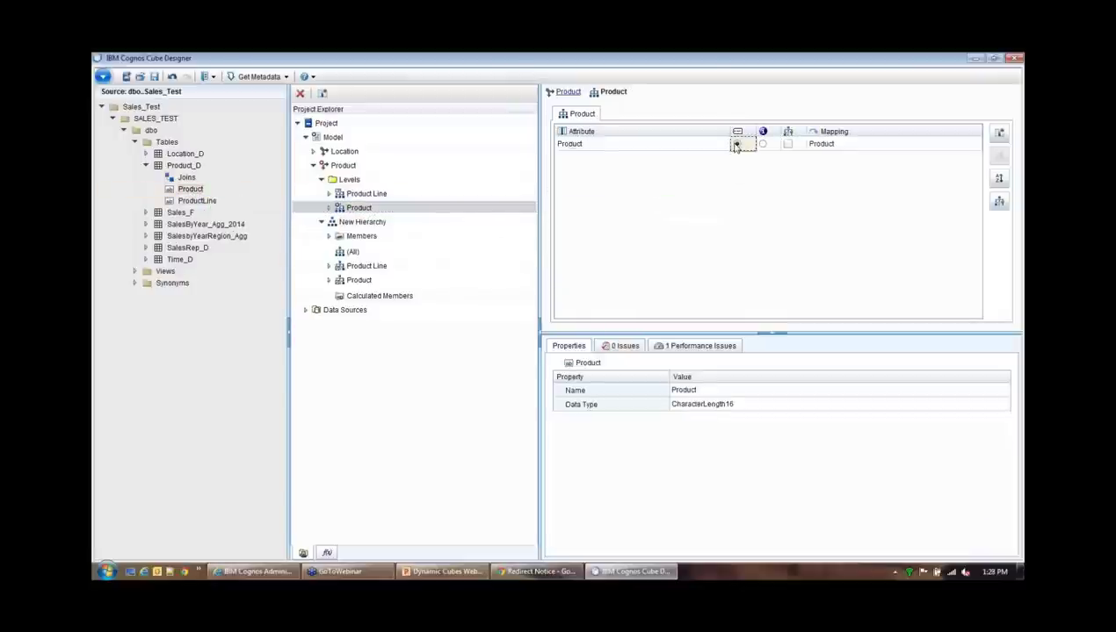
pyautogui.click(788, 145)
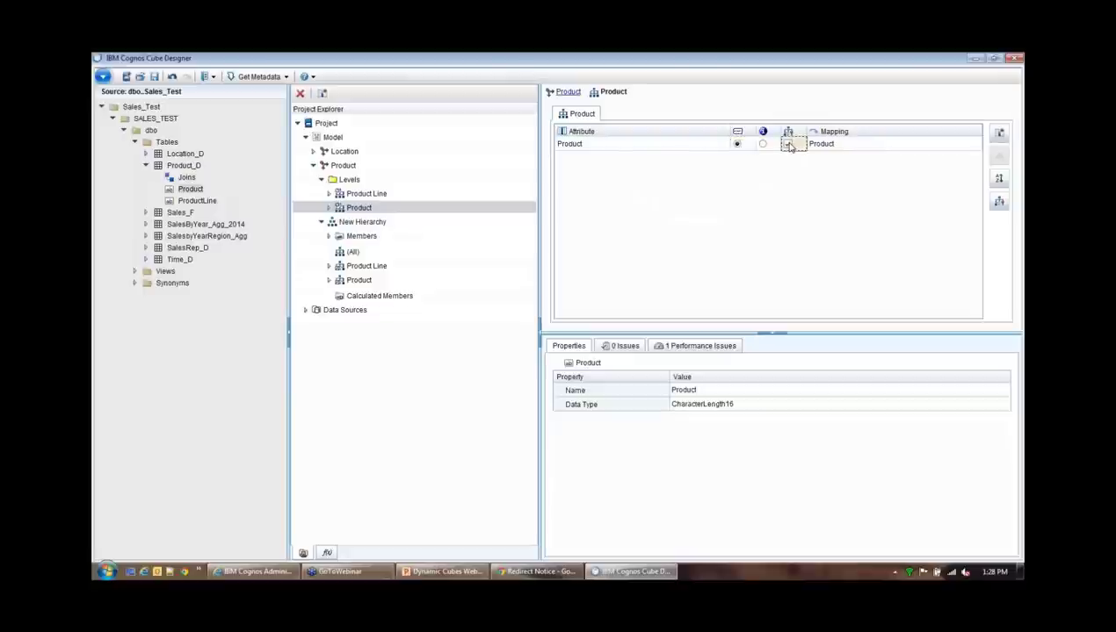
pyautogui.click(383, 223)
# Rename the product hierarchy to Product_H
pyautogui.click(739, 394)
pyautogui.write('Product')
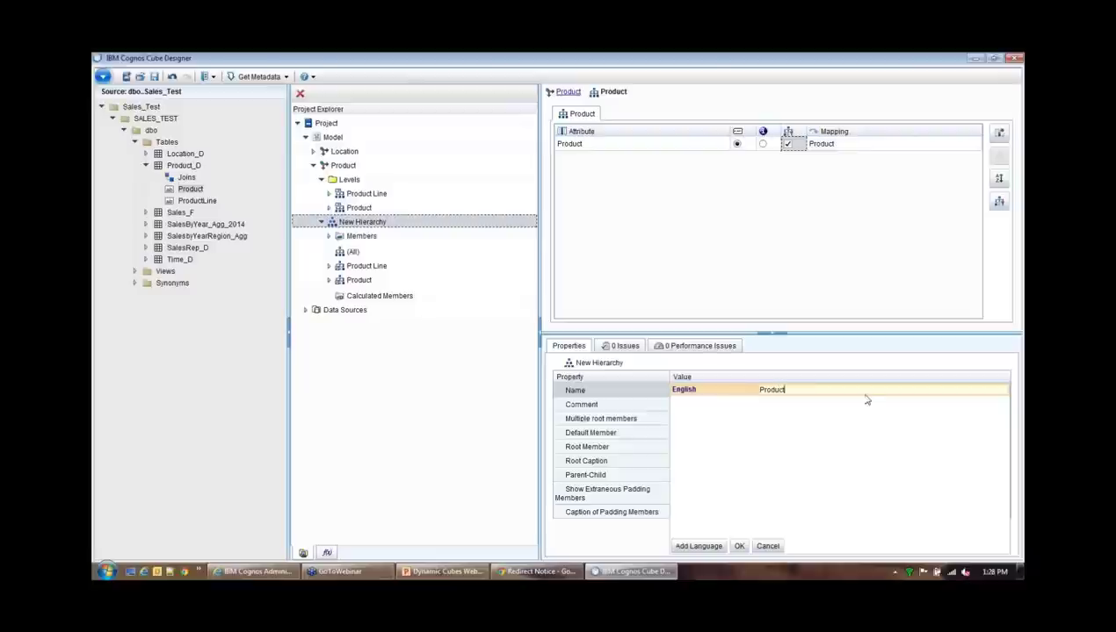
pyautogui.write('_H')
pyautogui.click(738, 546)
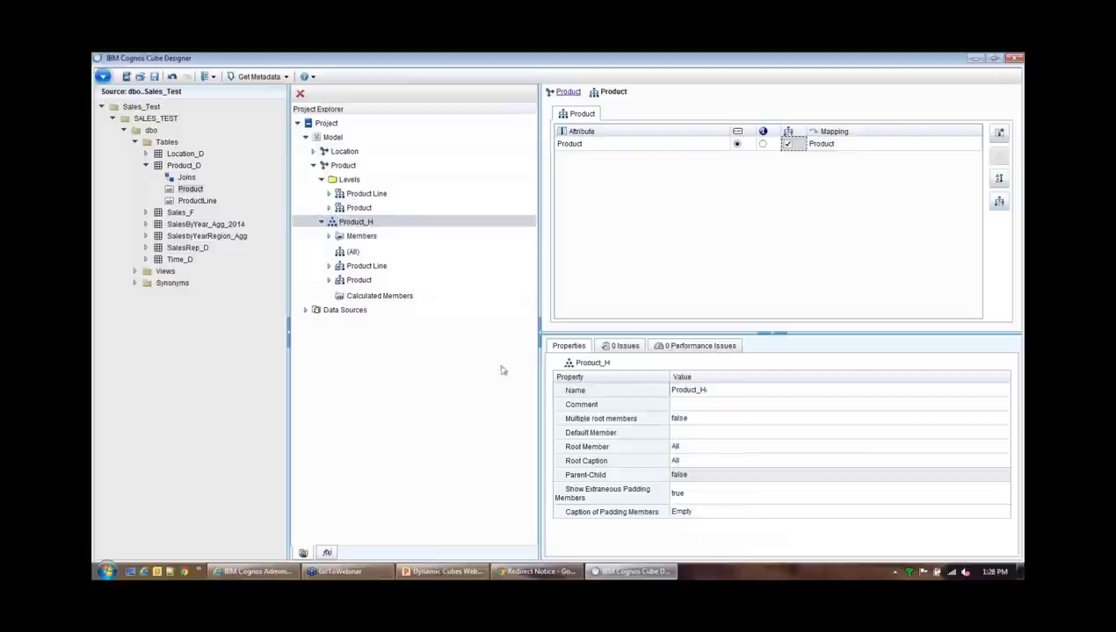
# Check Product_H members All, Air (Plane) and Land (Boat, Car), then collapse the trees
pyautogui.click(330, 238)
pyautogui.click(328, 236)
pyautogui.click(336, 250)
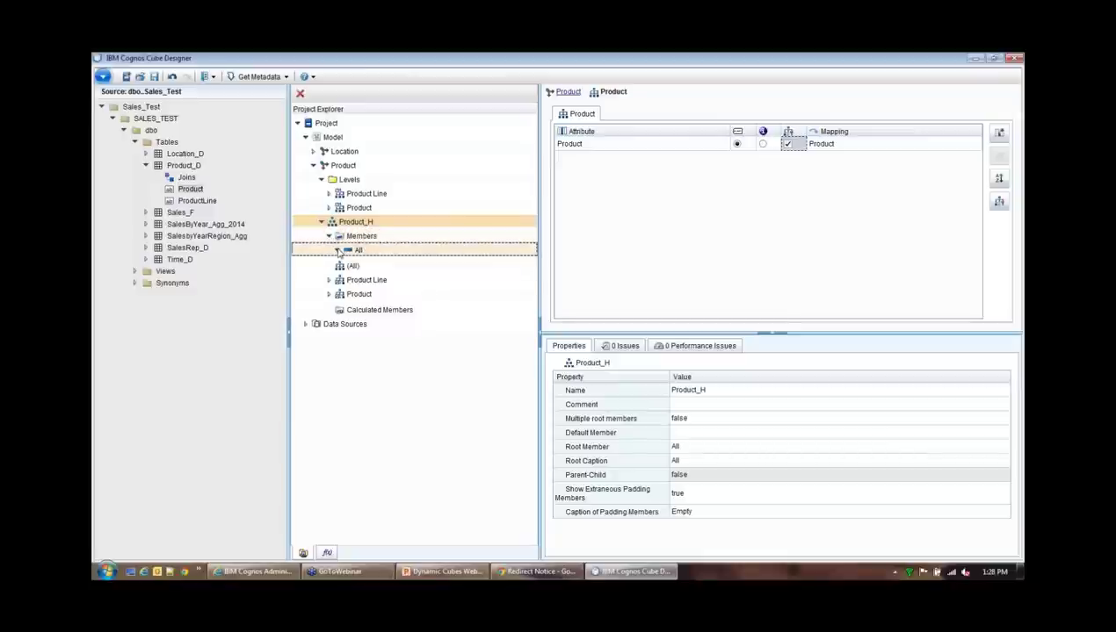
pyautogui.click(345, 264)
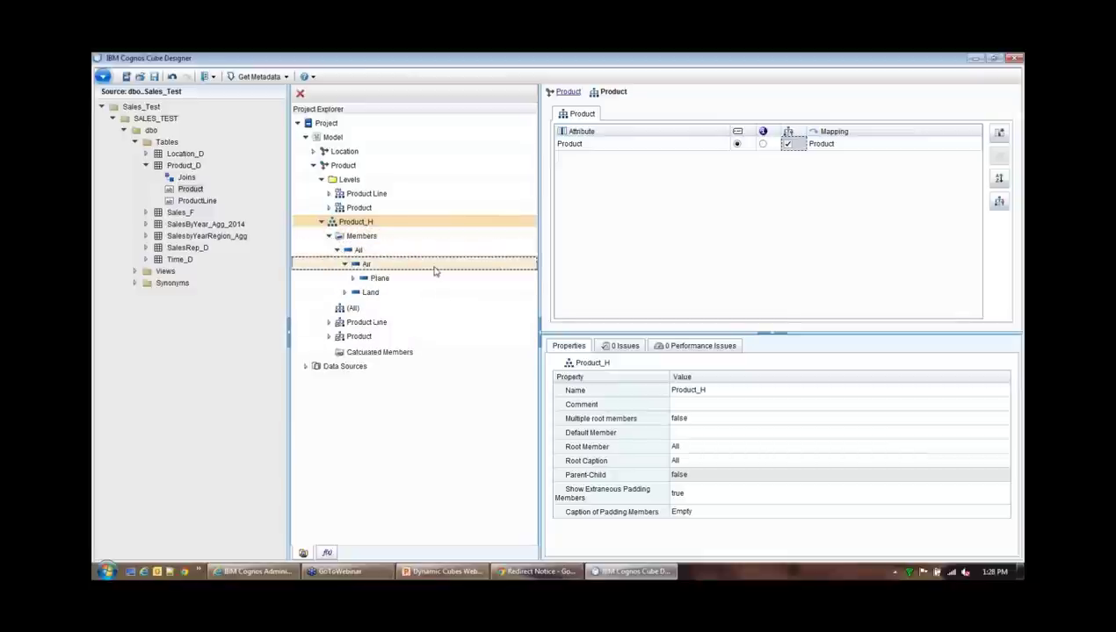
pyautogui.click(346, 293)
pyautogui.click(346, 293)
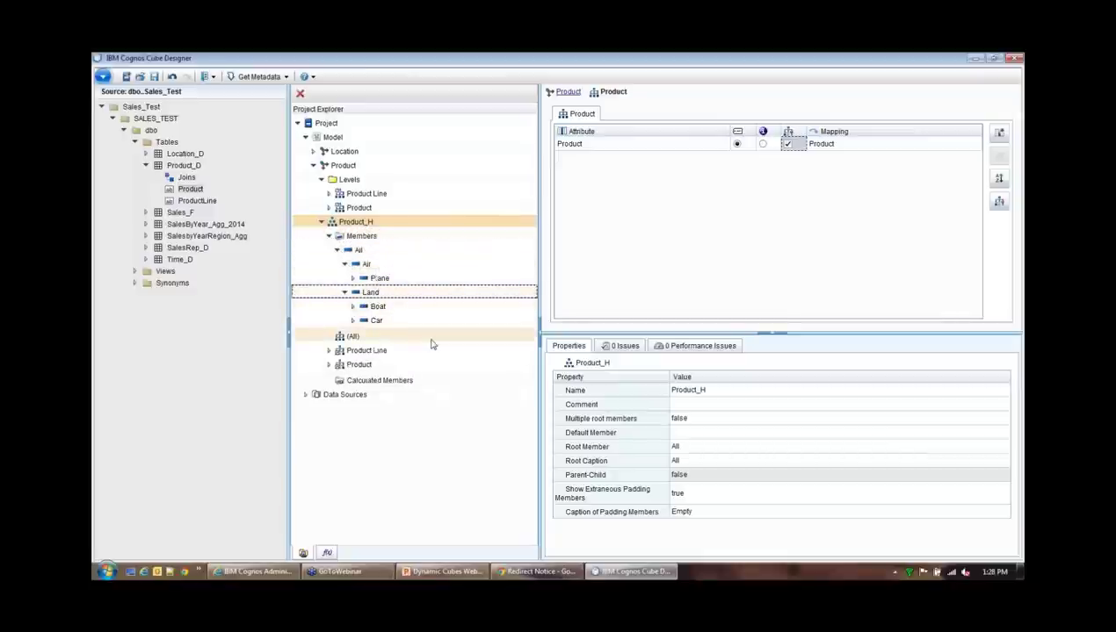
pyautogui.click(320, 222)
pyautogui.click(312, 166)
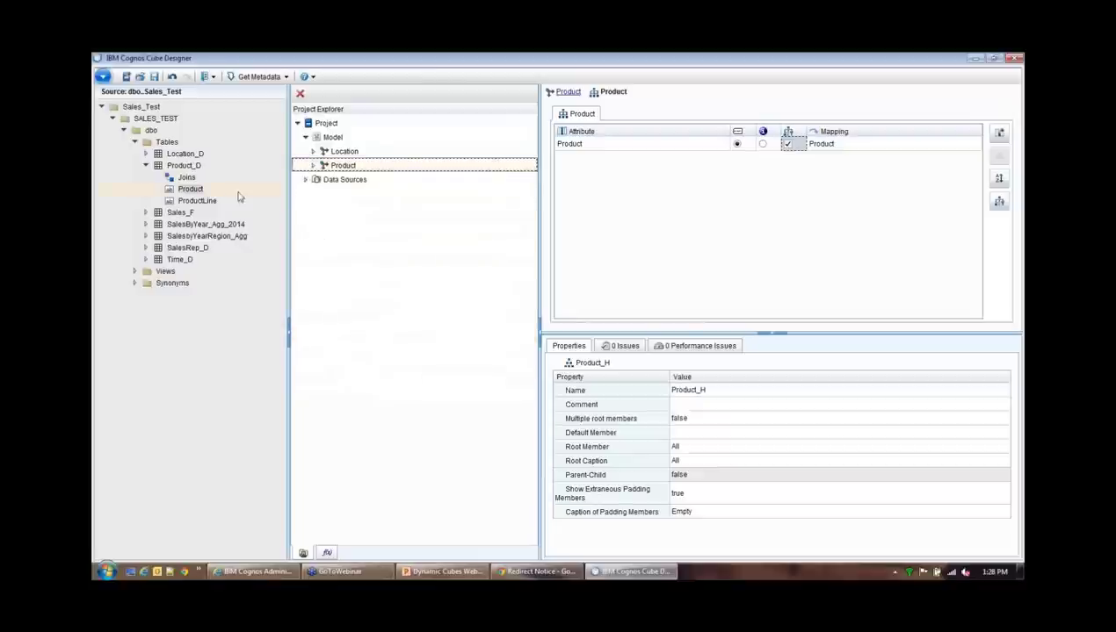
pyautogui.click(147, 166)
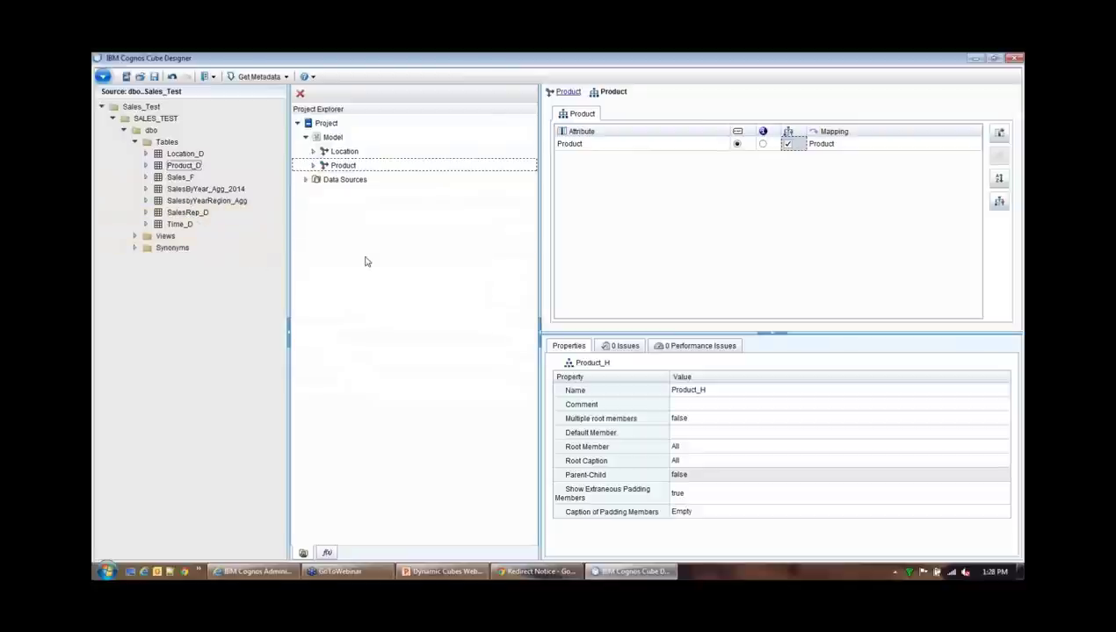
# Create a new dimension named Sales Rep in the model
pyautogui.click(335, 138)
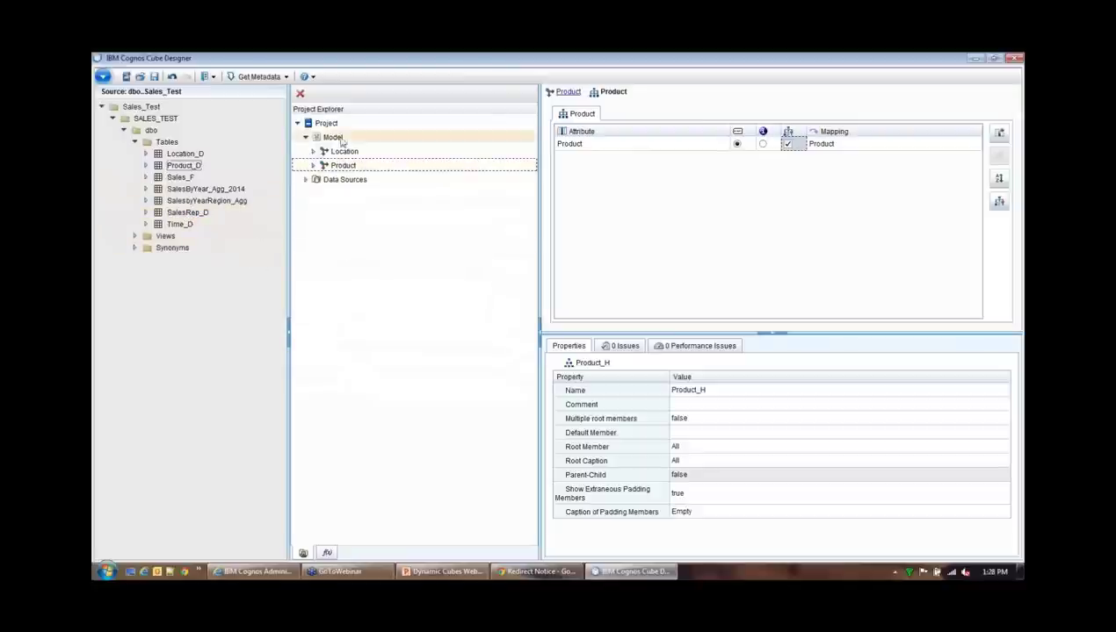
pyautogui.rightClick(345, 143)
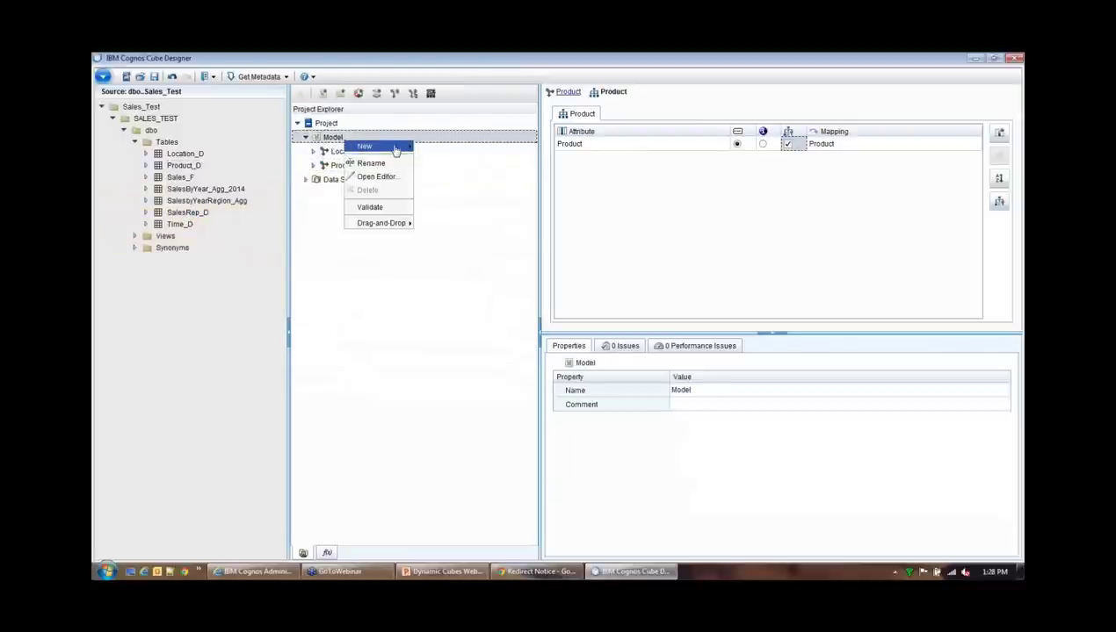
pyautogui.moveTo(393, 146)
pyautogui.click(434, 159)
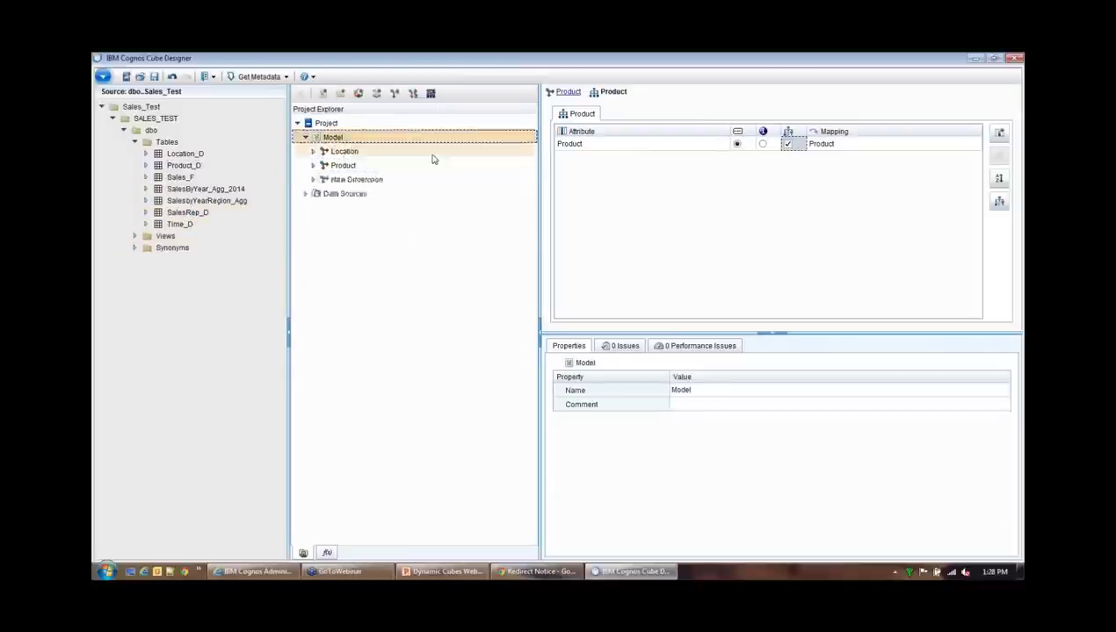
pyautogui.write('Sales')
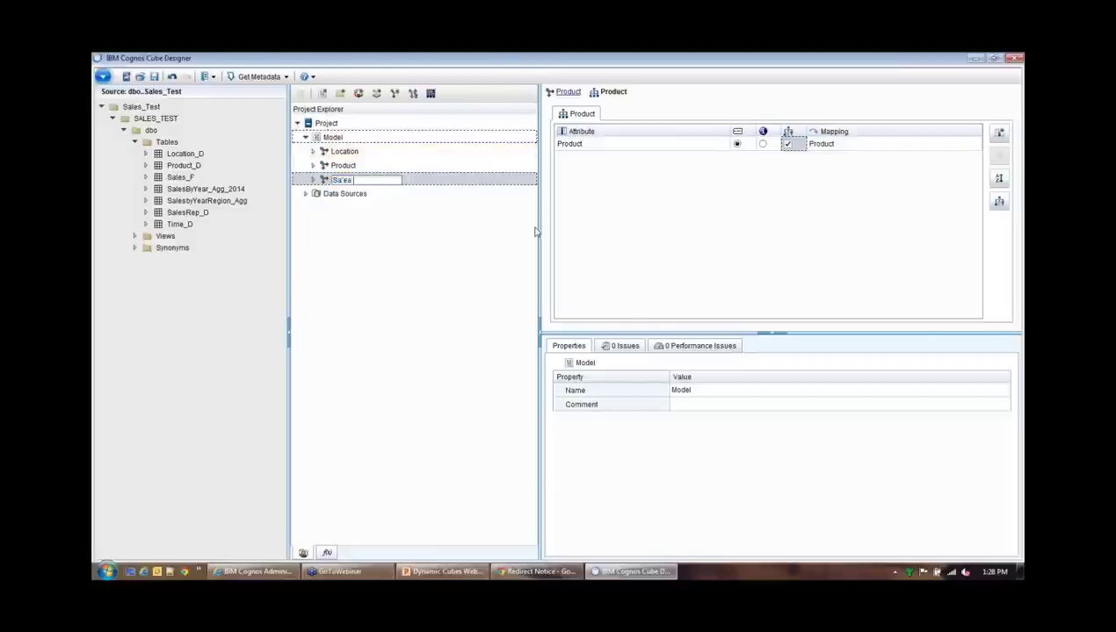
pyautogui.write(' Rep')
pyautogui.press('Return')
# Rename the Sales Rep dimension's default New Level to Manager
pyautogui.click(312, 180)
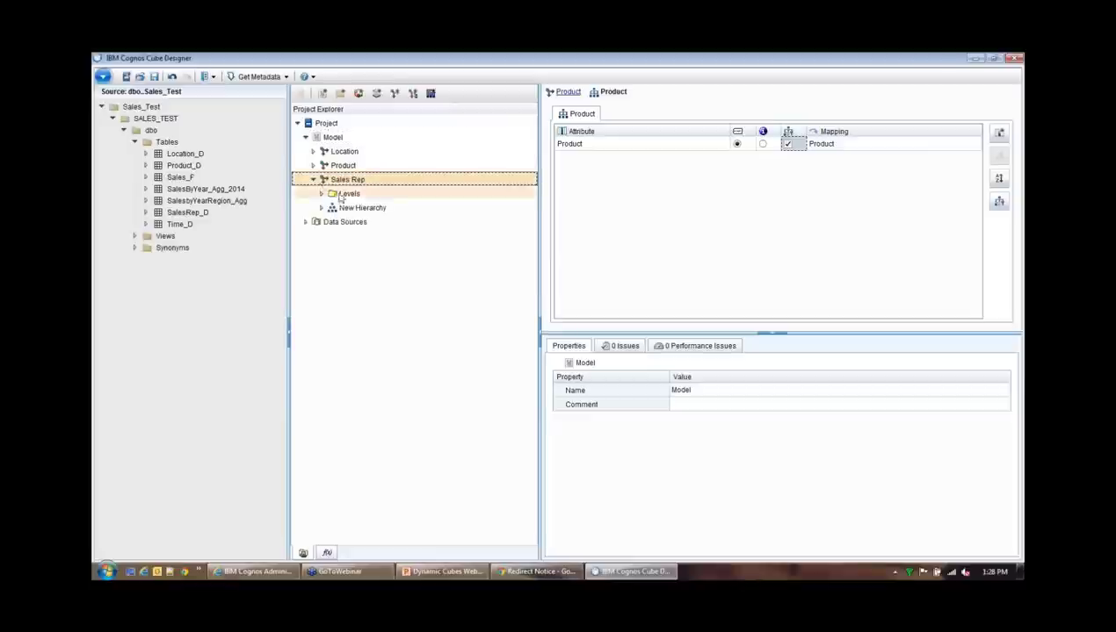
pyautogui.click(322, 193)
pyautogui.click(361, 210)
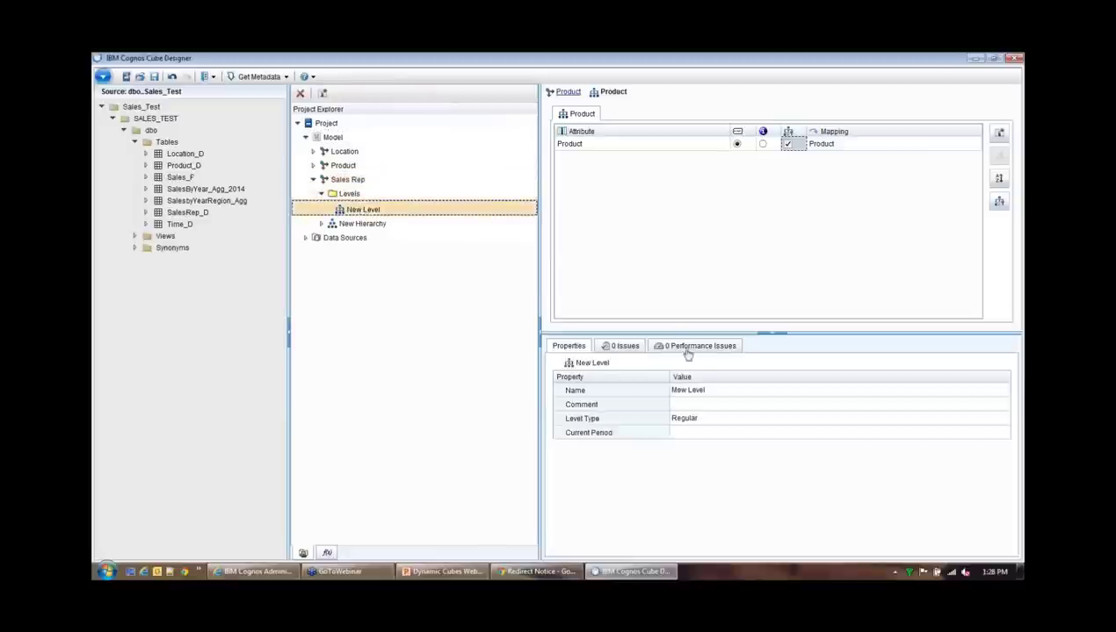
pyautogui.click(698, 390)
pyautogui.click(146, 213)
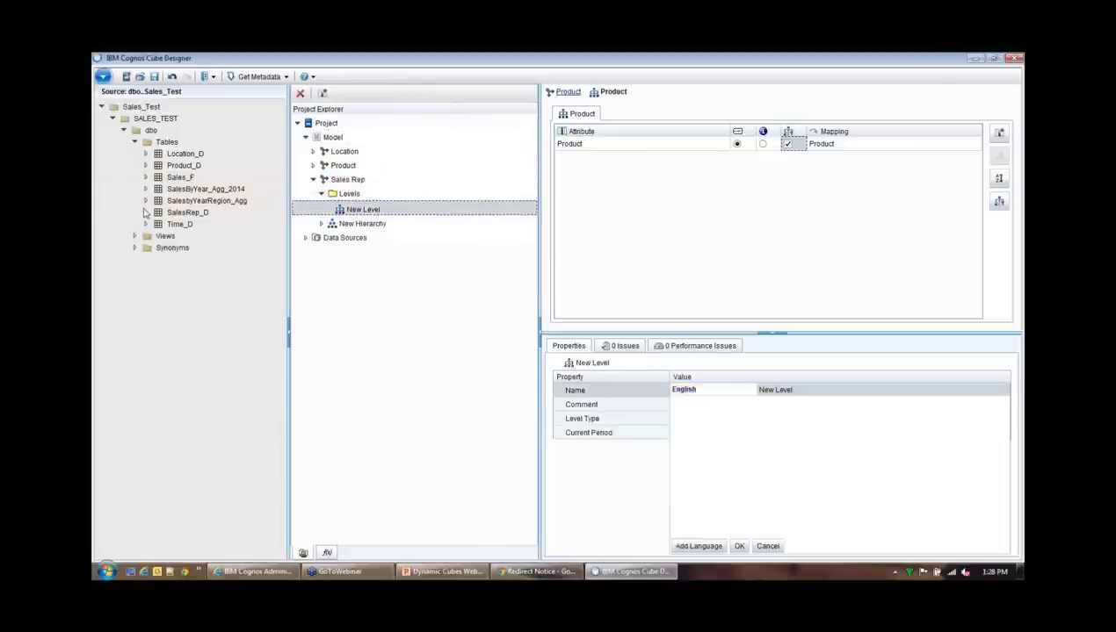
pyautogui.doubleClick(164, 216)
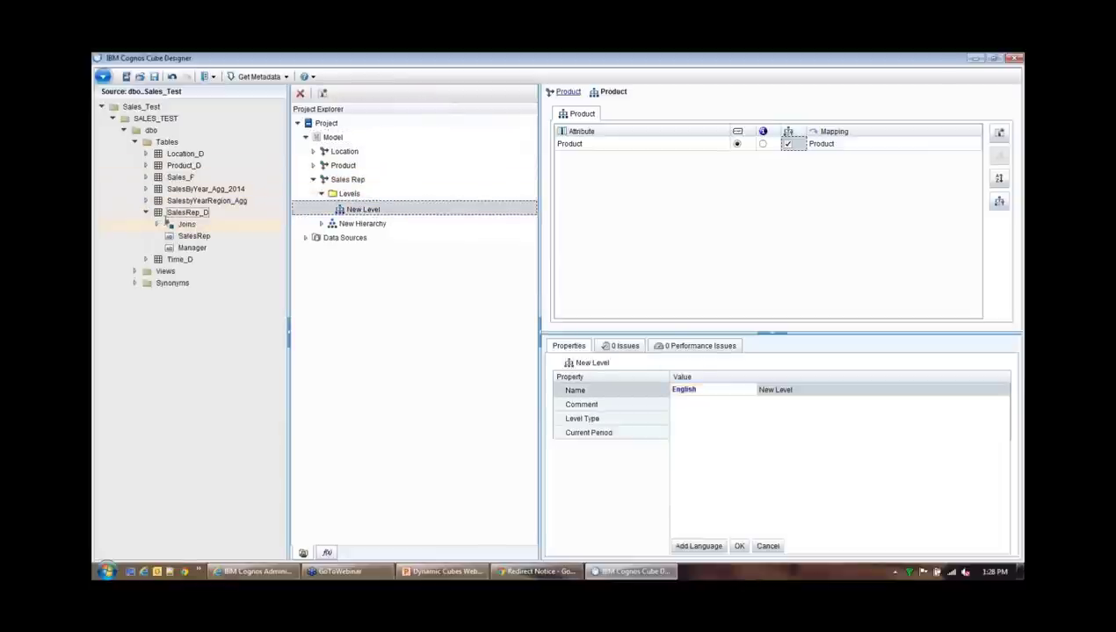
pyautogui.click(799, 390)
pyautogui.write('Manager')
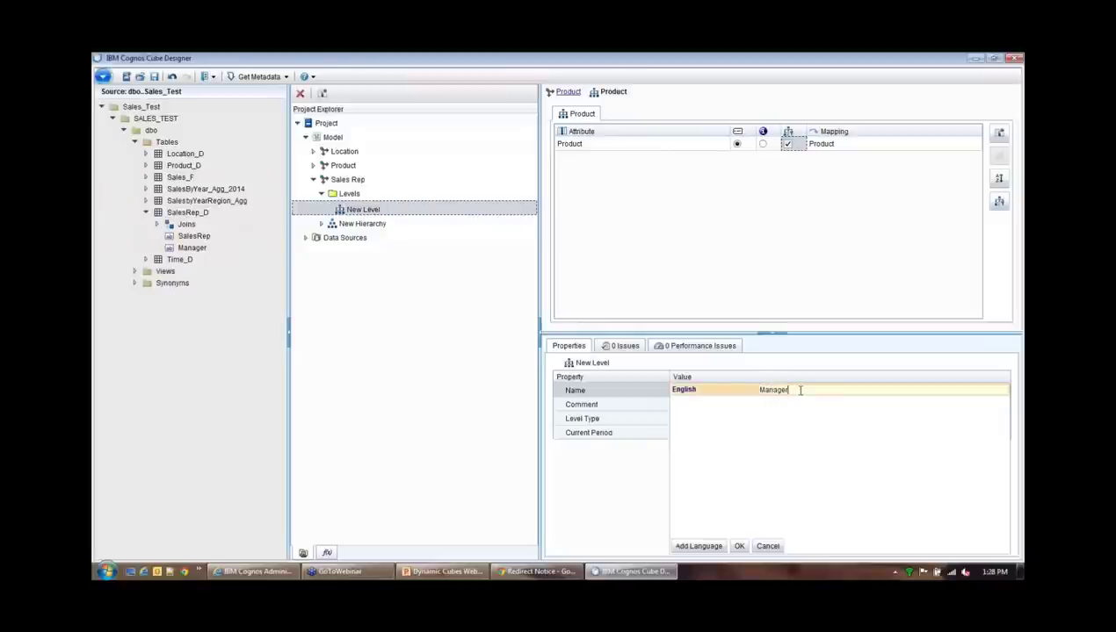
pyautogui.click(739, 547)
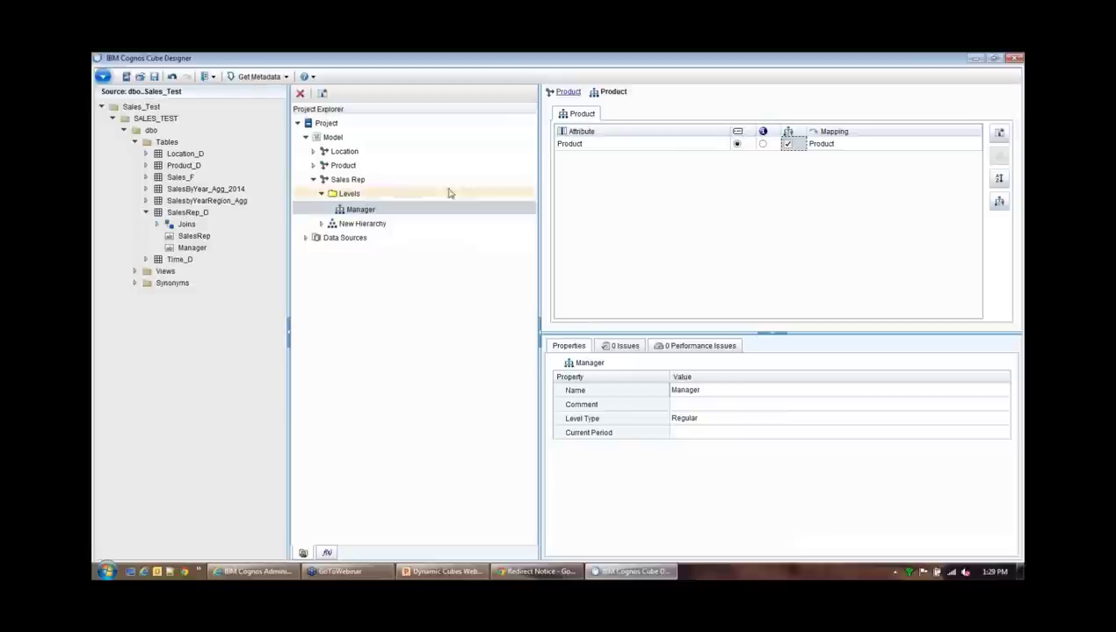
# Add a second level to the Sales Rep hierarchy and name it Sales Rep
pyautogui.click(353, 179)
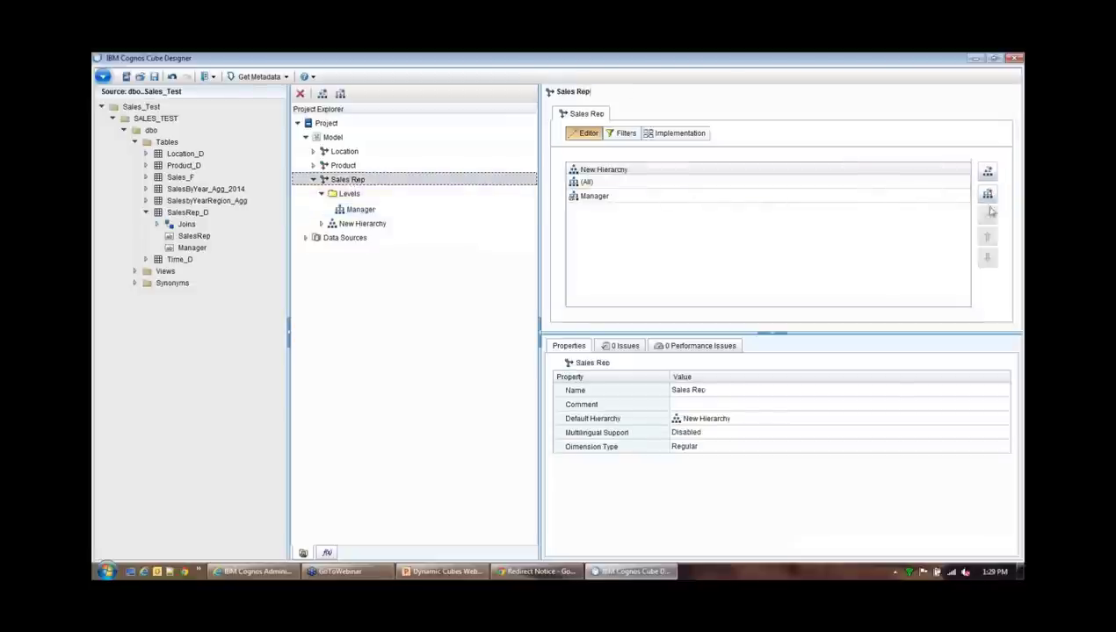
pyautogui.click(988, 194)
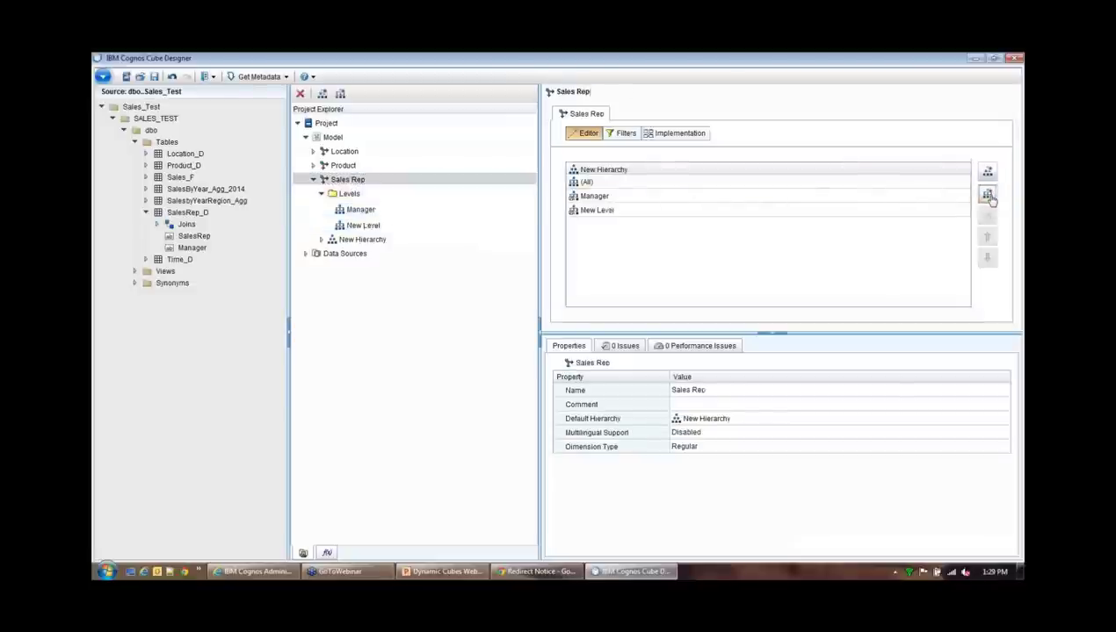
pyautogui.click(621, 214)
pyautogui.click(720, 390)
pyautogui.write('Sales Rep')
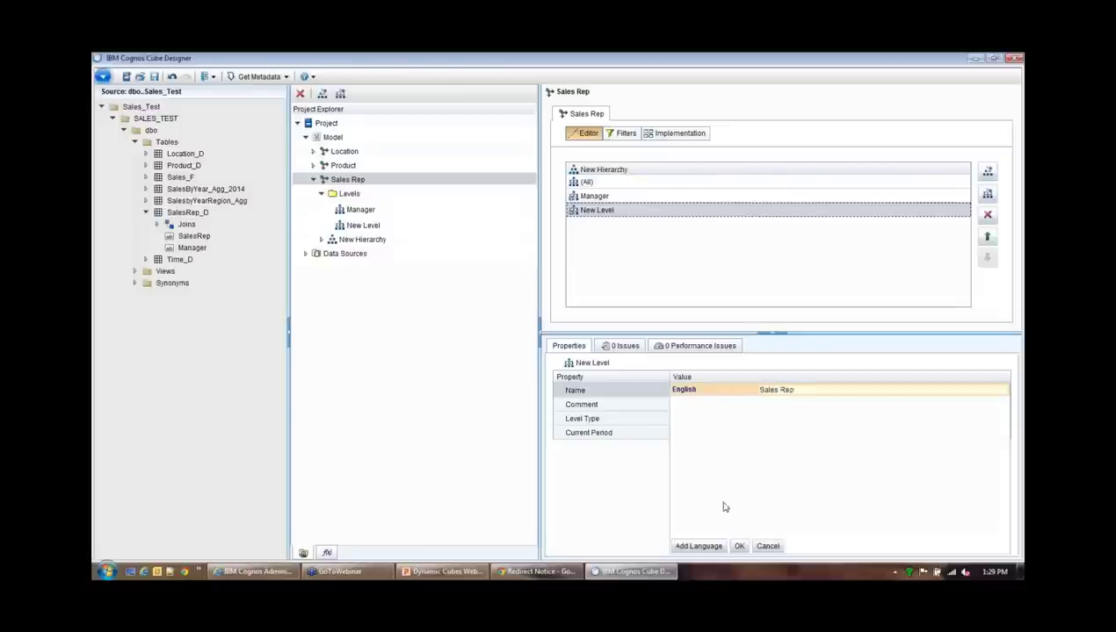
pyautogui.click(739, 546)
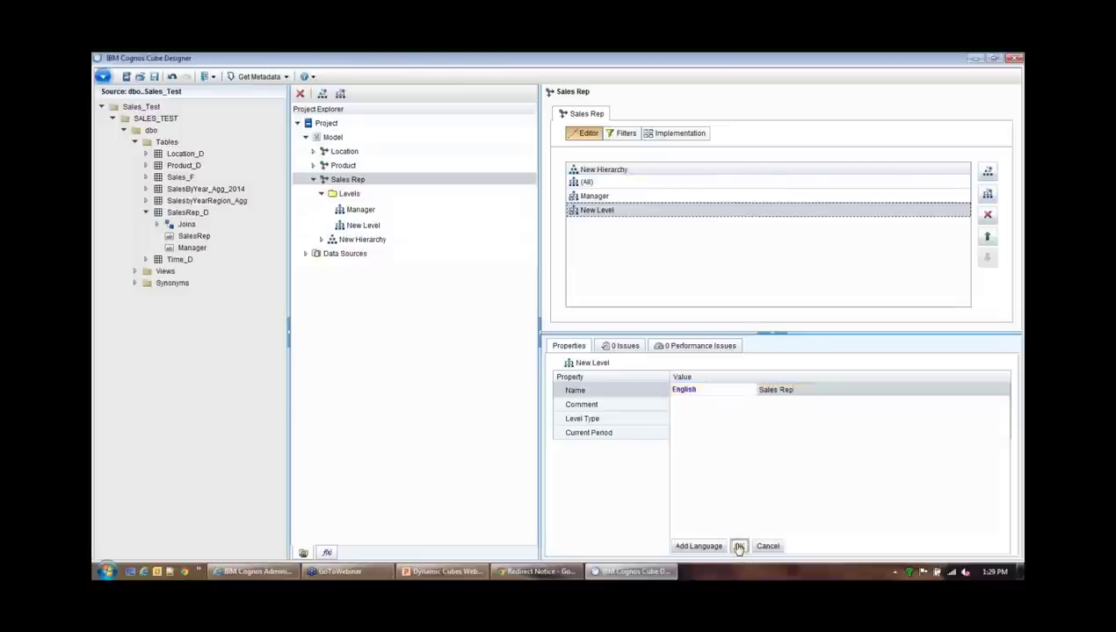
pyautogui.click(362, 210)
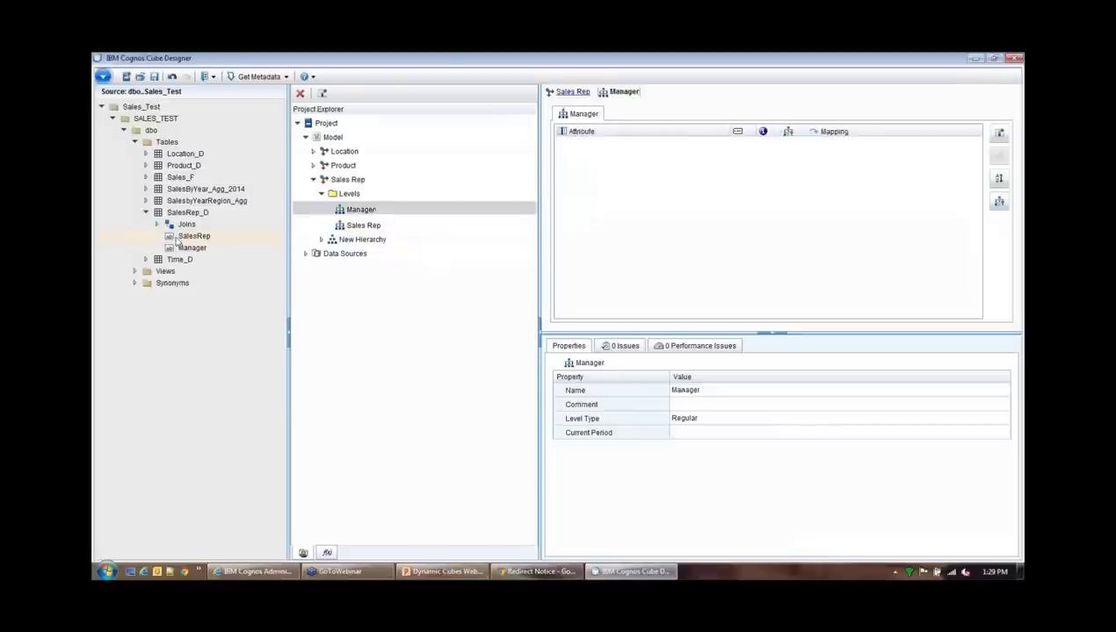
# Map the Manager column to the Manager level as its caption and level key
pyautogui.moveTo(285, 236); pyautogui.dragTo(597, 196)
pyautogui.click(736, 144)
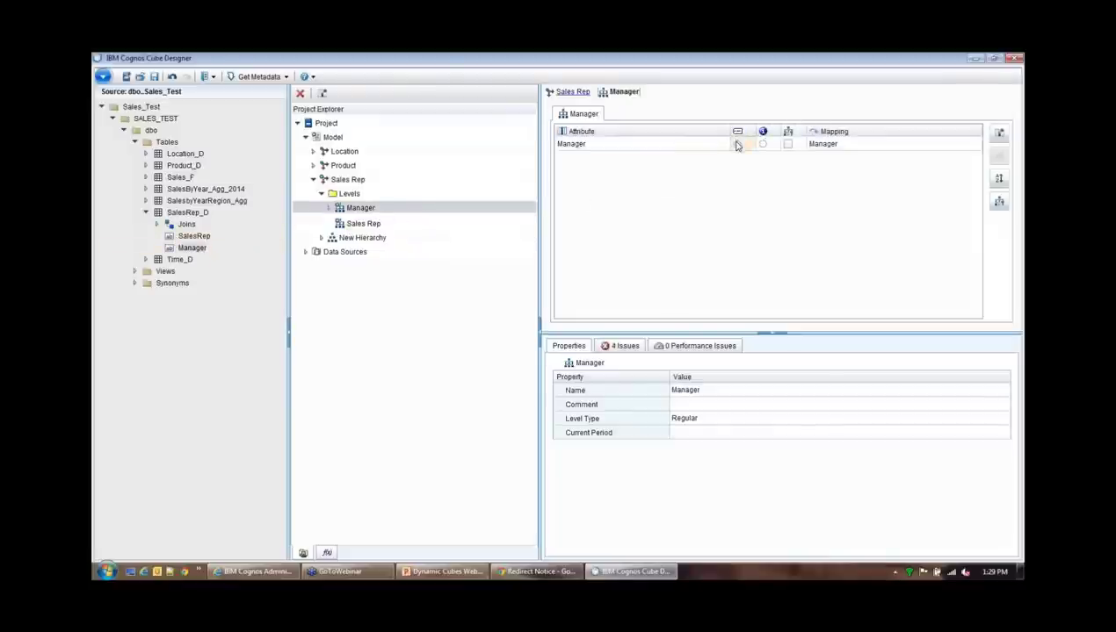
pyautogui.click(788, 145)
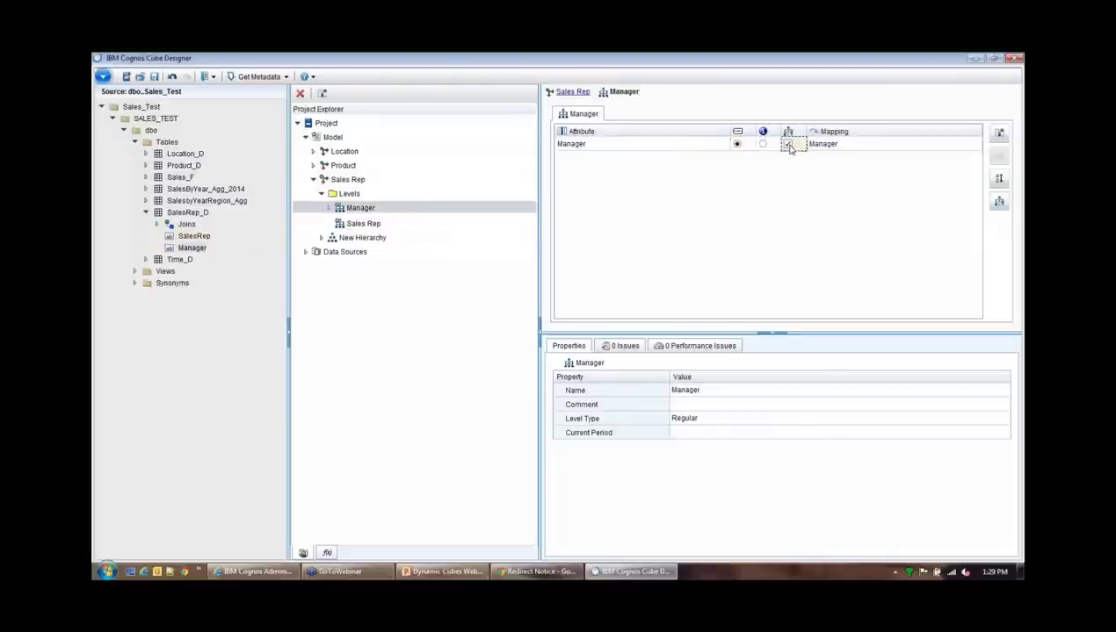
# Map SalesRep from SalesRep_D to the Sales Rep level as caption and level key, clearing the missing-key issue
pyautogui.click(373, 223)
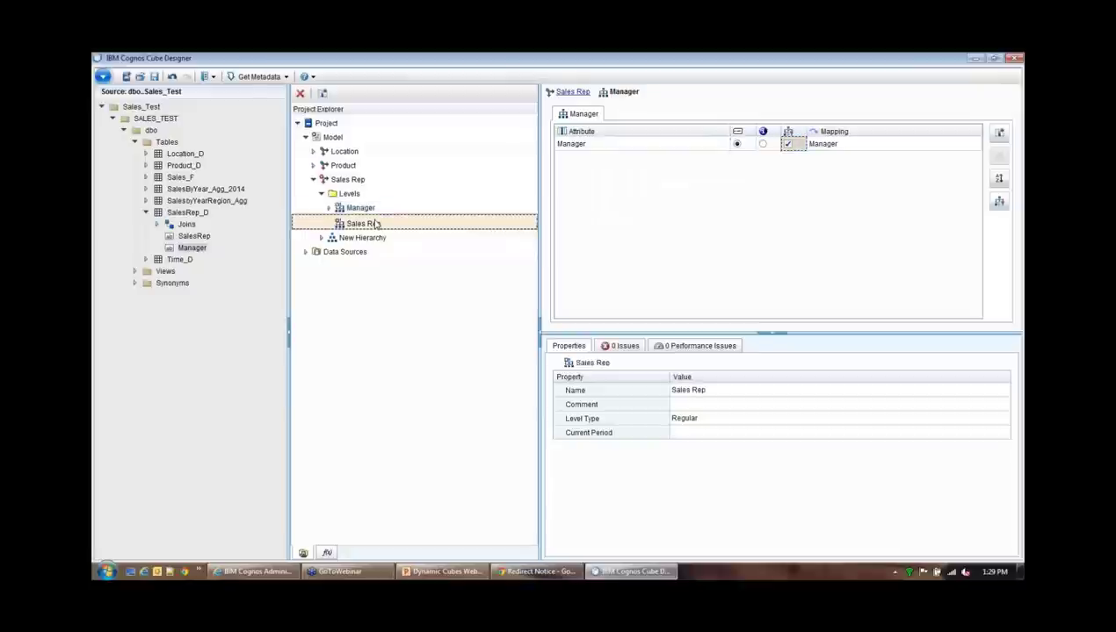
pyautogui.click(193, 236)
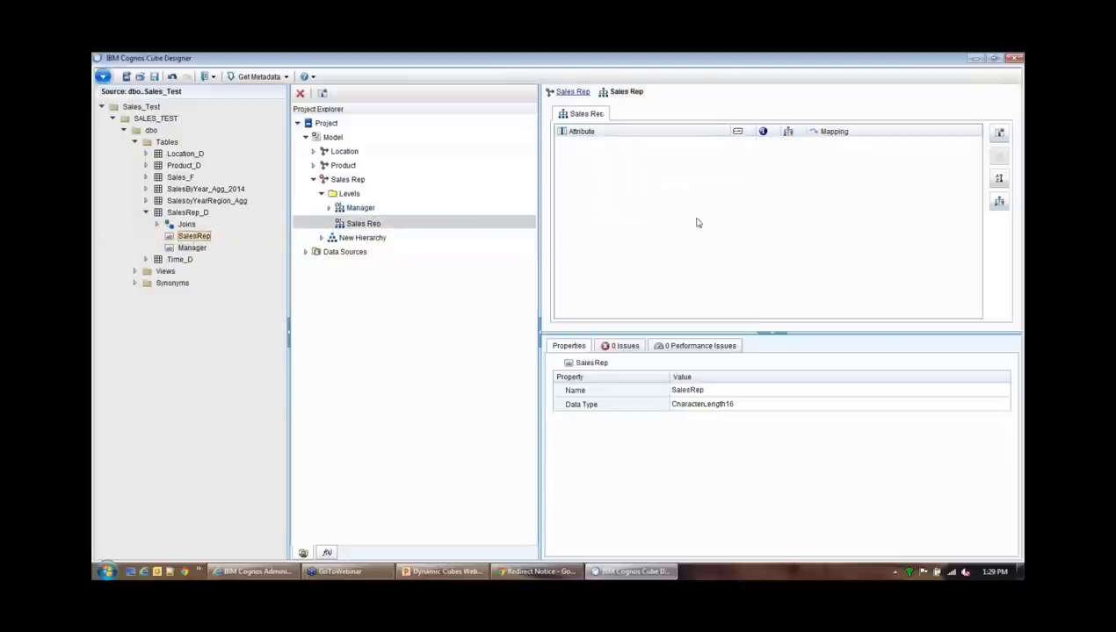
pyautogui.moveTo(199, 238); pyautogui.dragTo(631, 220)
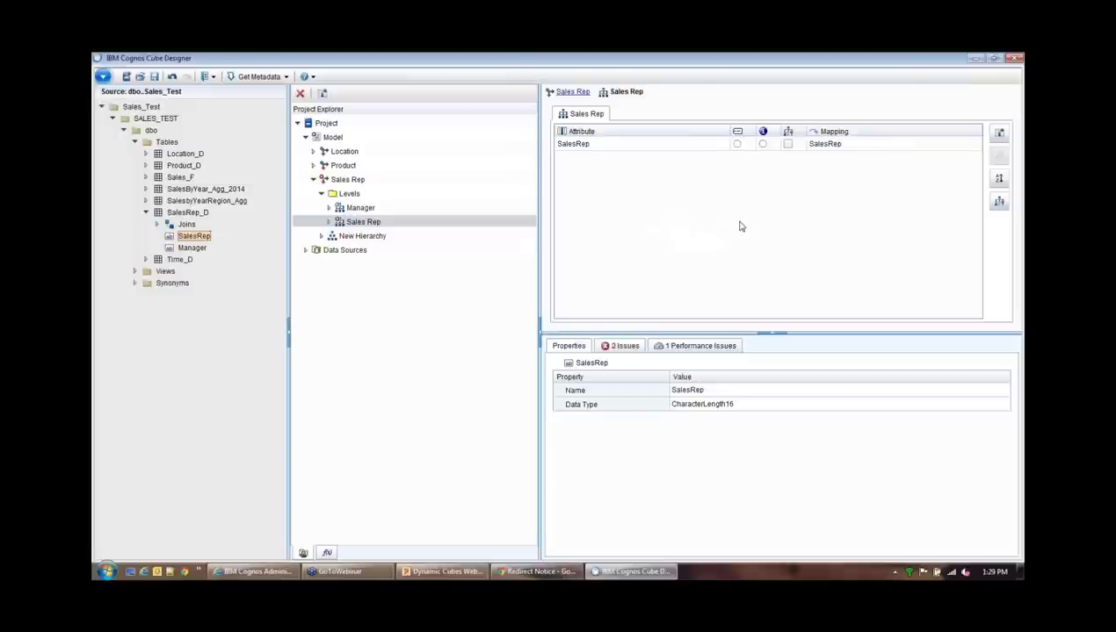
pyautogui.click(736, 145)
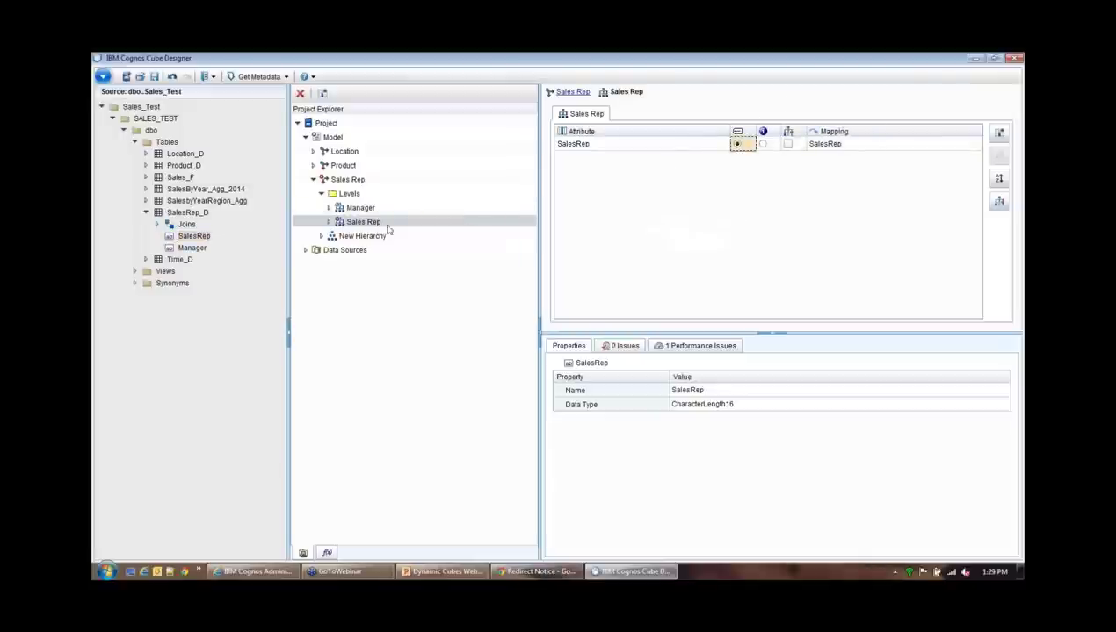
pyautogui.click(365, 209)
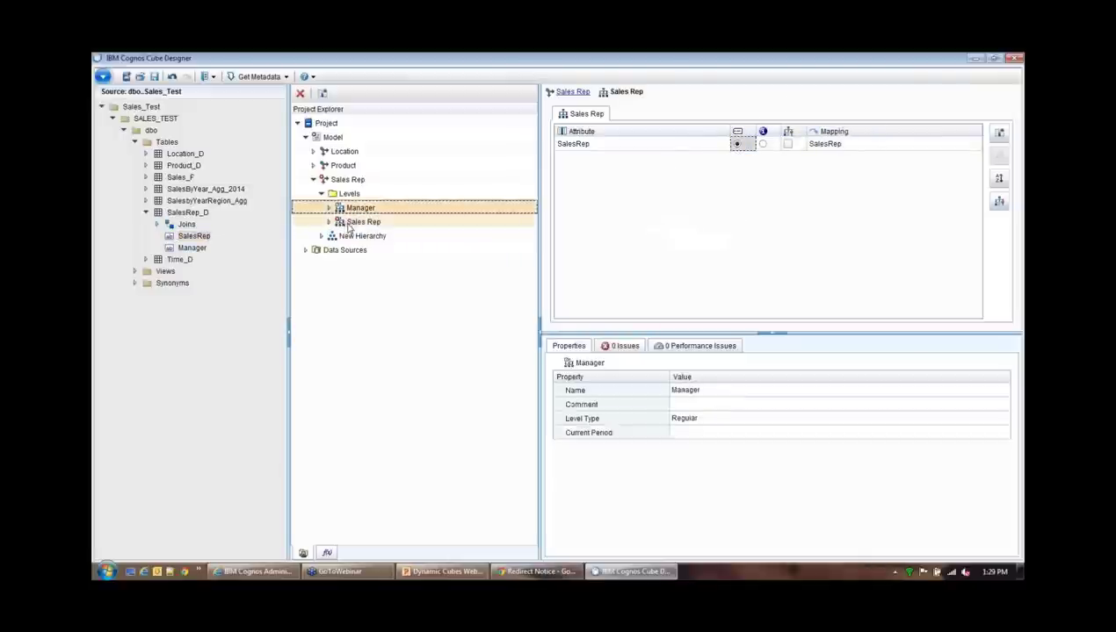
pyautogui.click(341, 226)
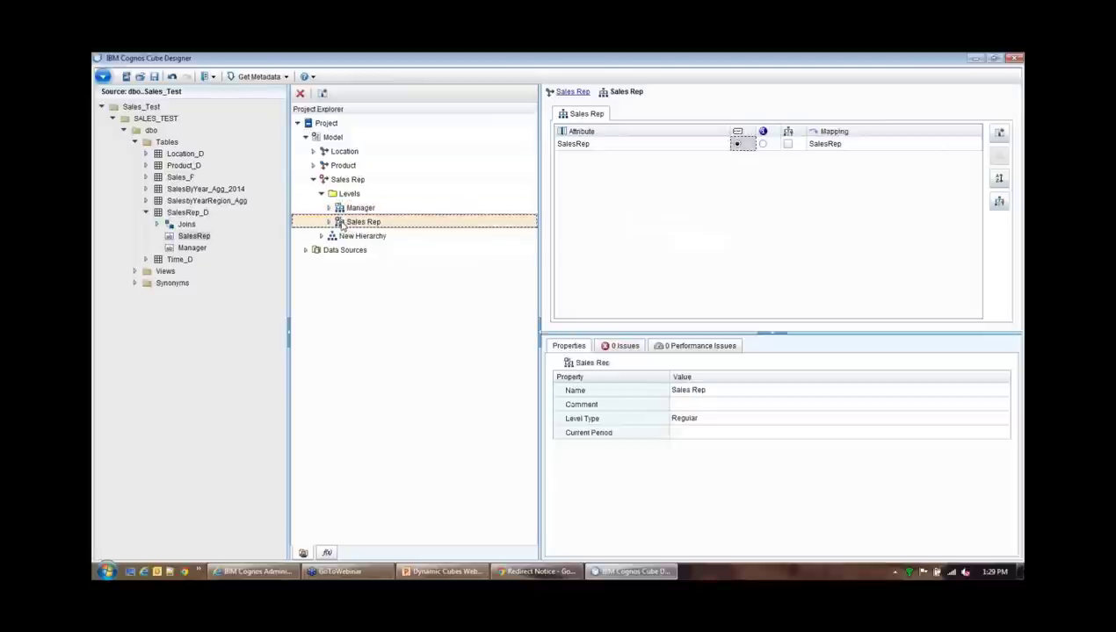
pyautogui.click(621, 348)
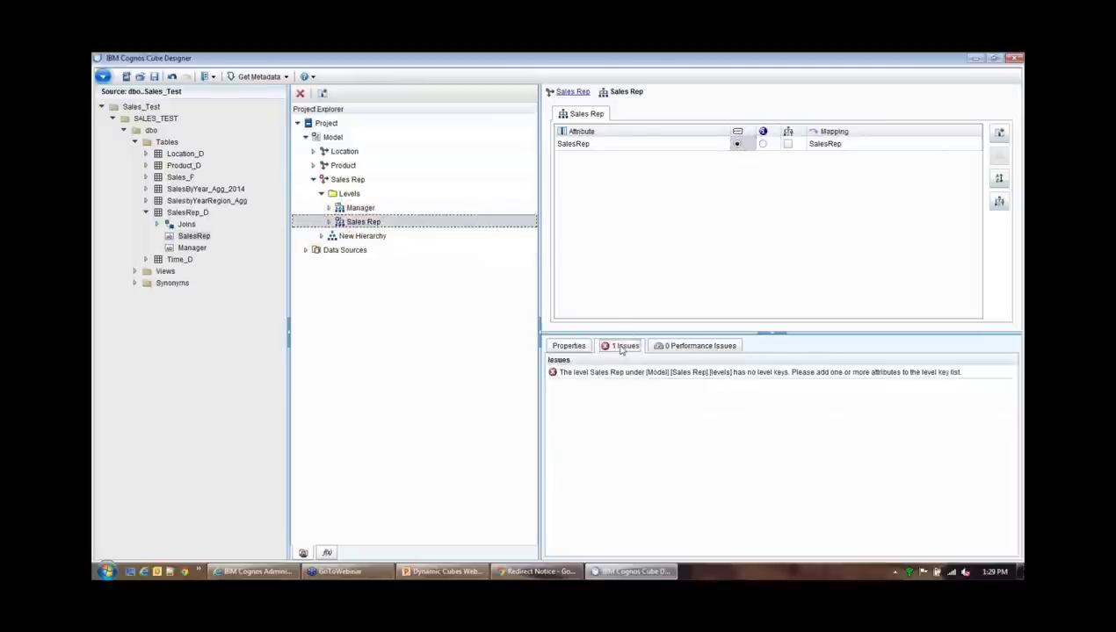
pyautogui.click(585, 380)
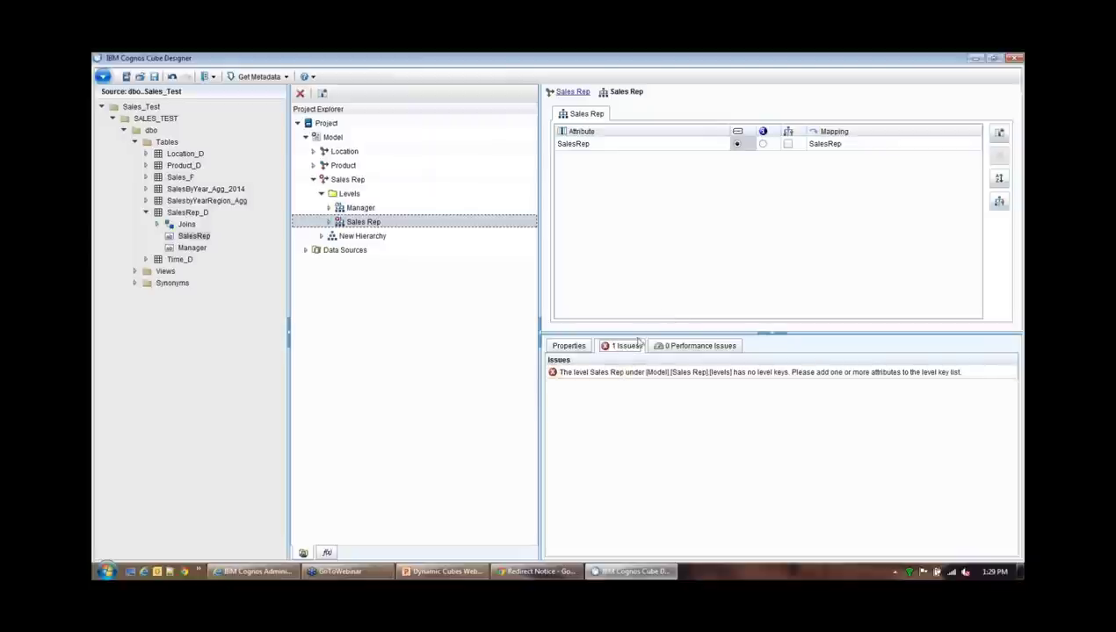
pyautogui.click(787, 144)
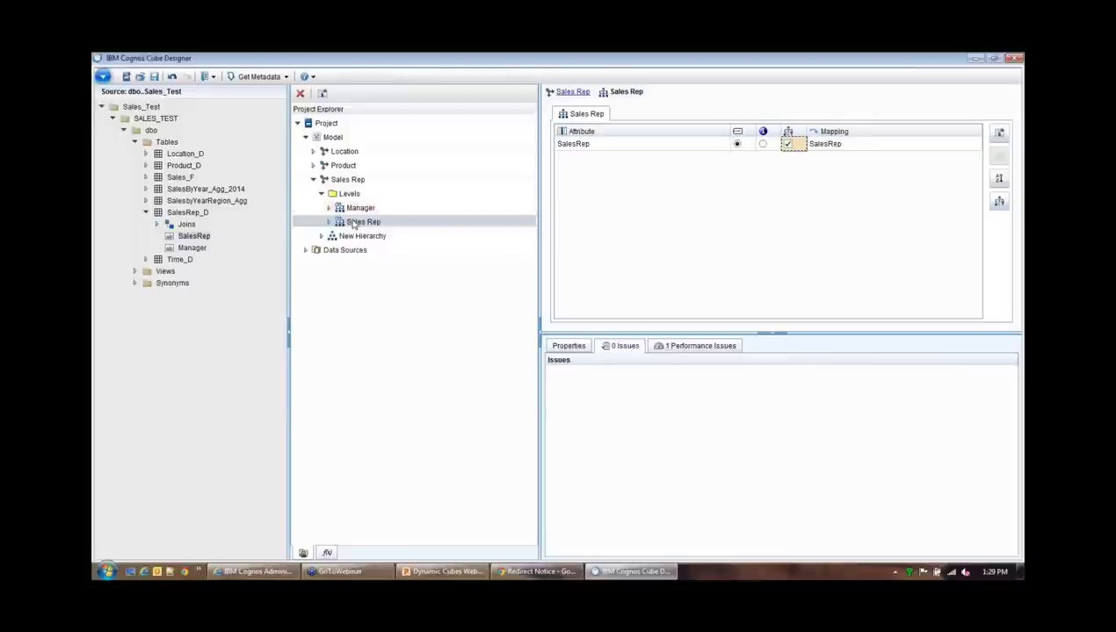
# Save the project in the Desktop folder under the file name test (test.fmd)
pyautogui.click(154, 76)
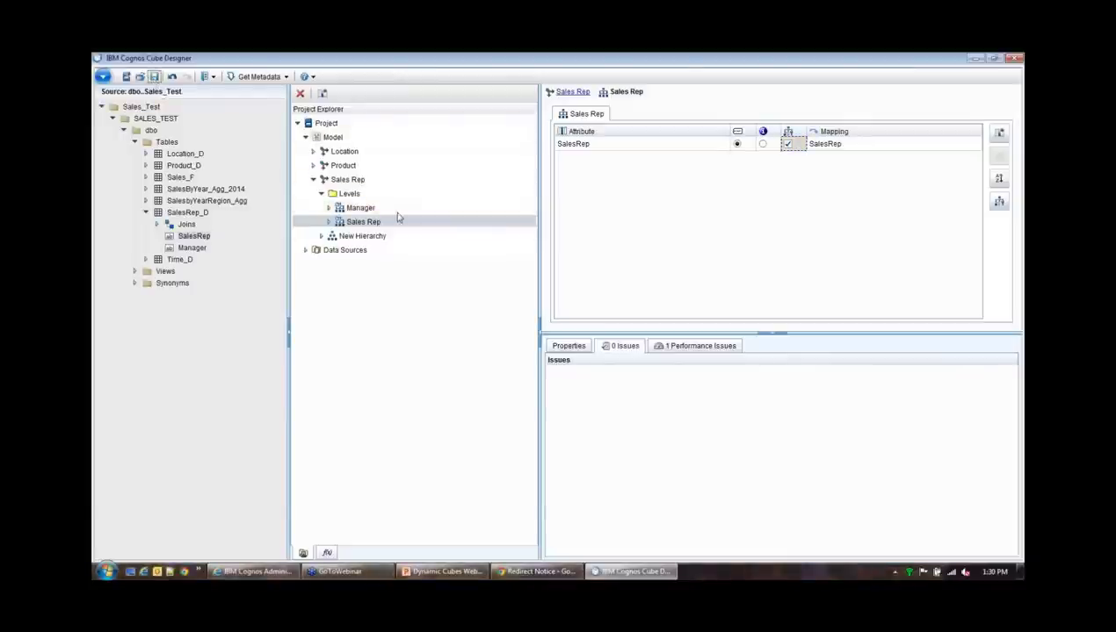
pyautogui.moveTo(261, 308); pyautogui.dragTo(263, 171)
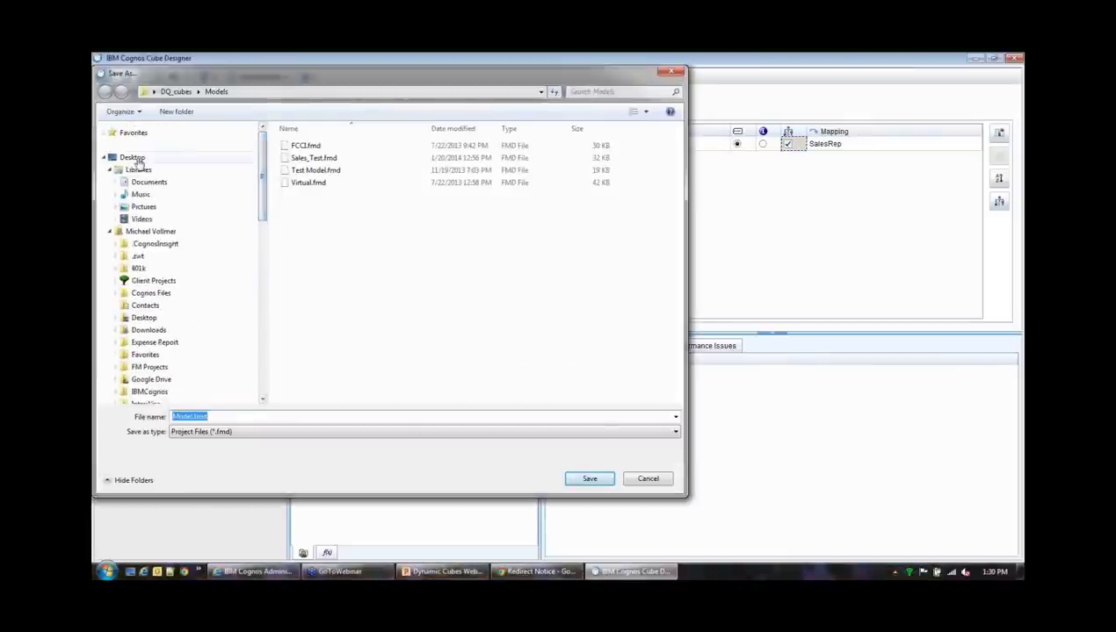
pyautogui.click(133, 158)
pyautogui.doubleClick(234, 413)
pyautogui.write('tes')
pyautogui.click(589, 478)
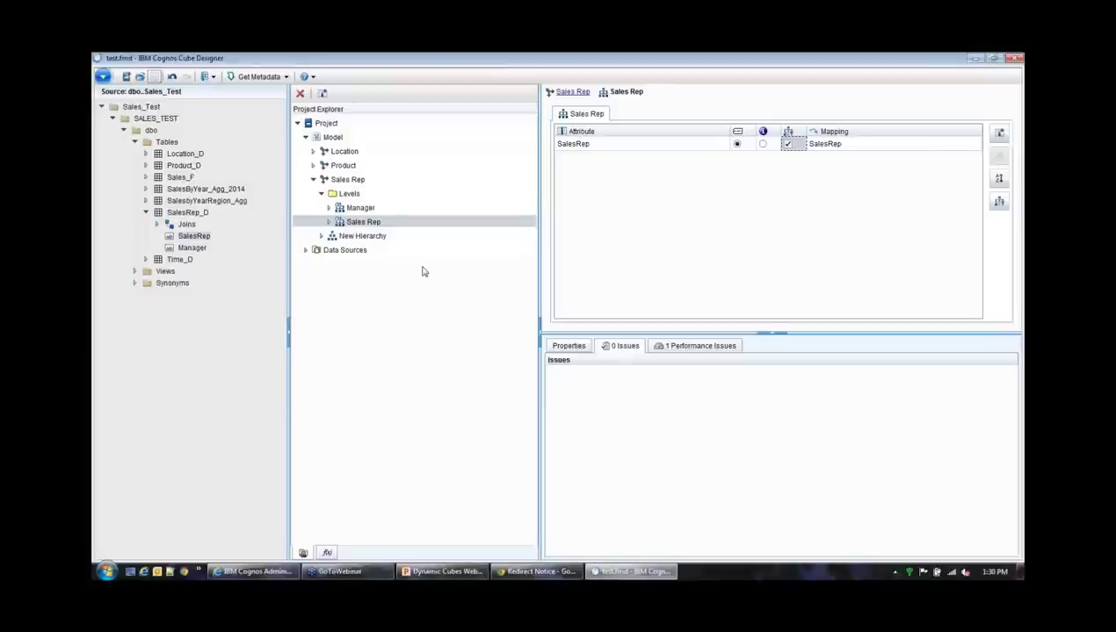
# Rename the Sales Rep dimension's New Hierarchy to Sales Rep and collapse the dimension
pyautogui.click(346, 240)
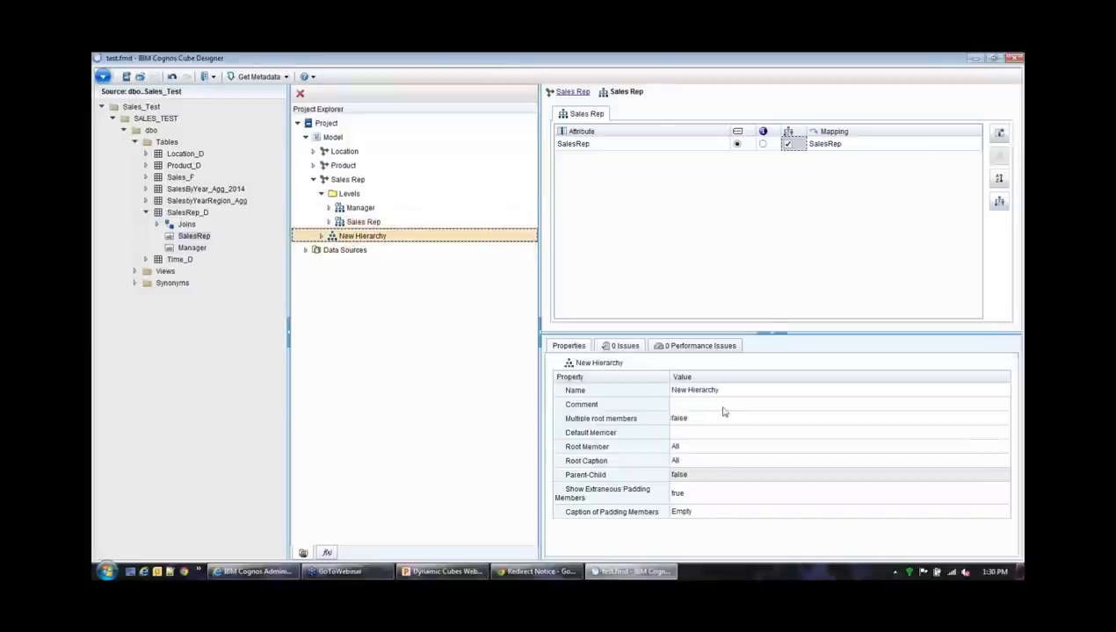
pyautogui.click(725, 391)
pyautogui.write('Sa')
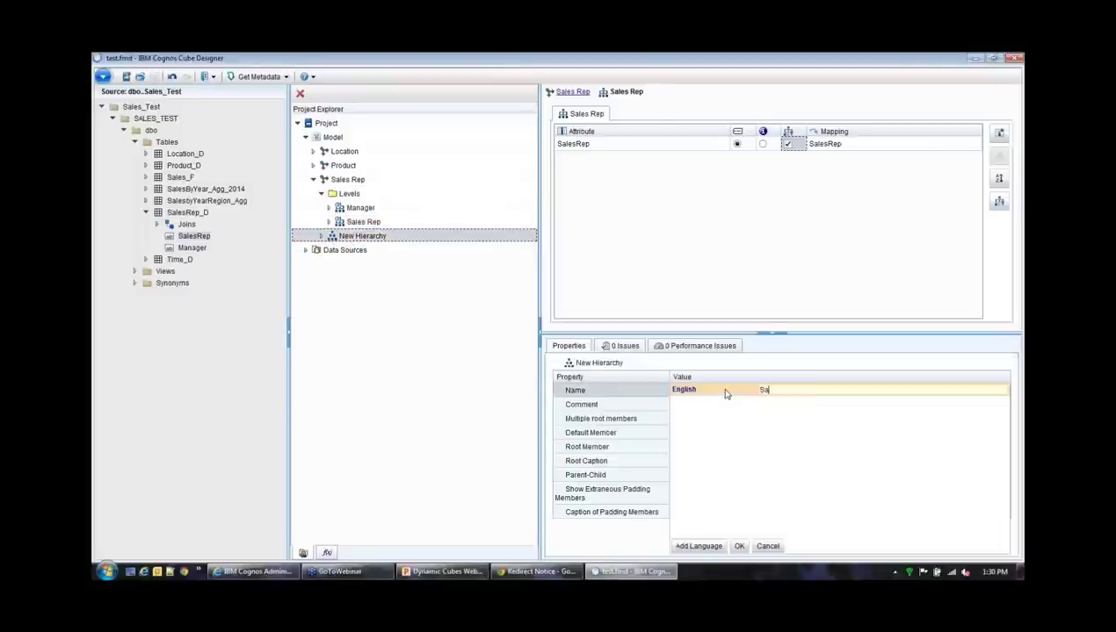
pyautogui.write('les ')
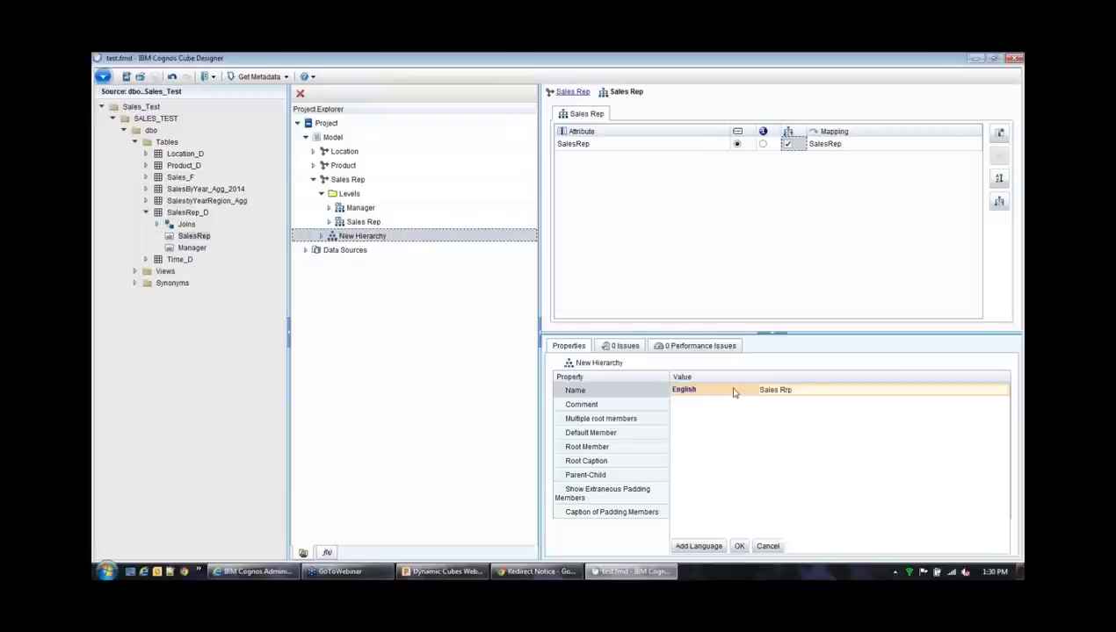
pyautogui.write('Rep')
pyautogui.click(739, 546)
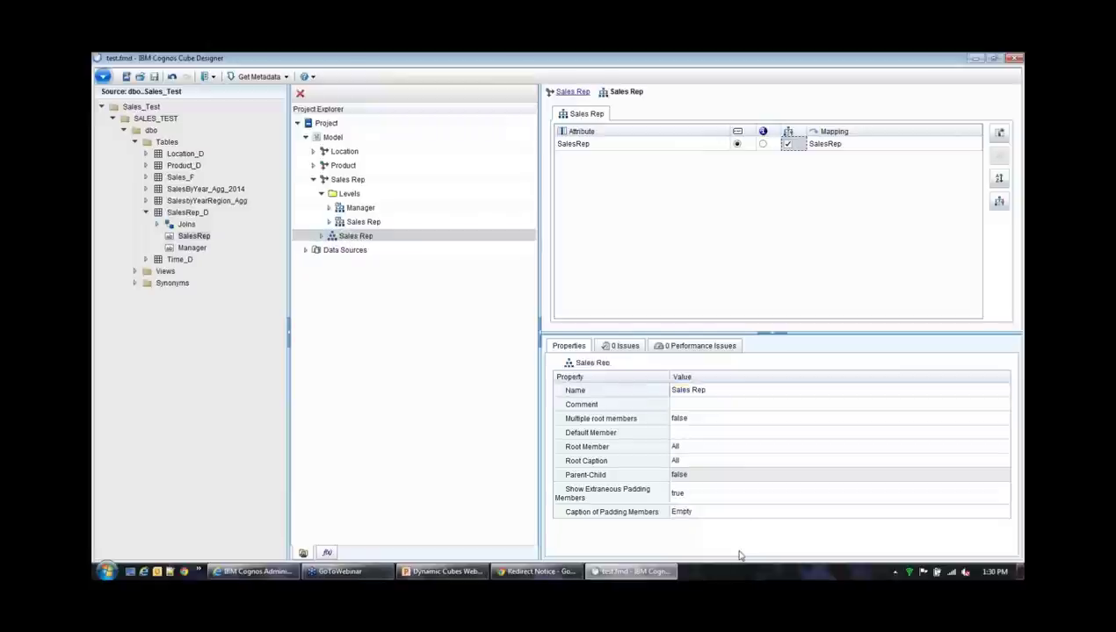
pyautogui.click(320, 236)
pyautogui.click(321, 236)
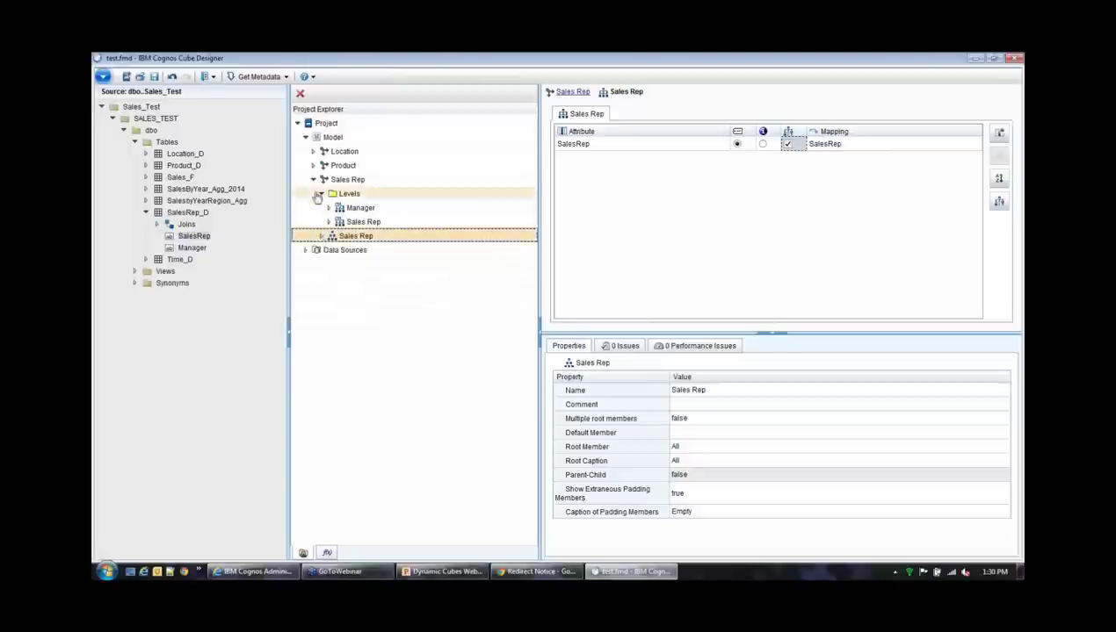
pyautogui.click(313, 179)
pyautogui.click(333, 137)
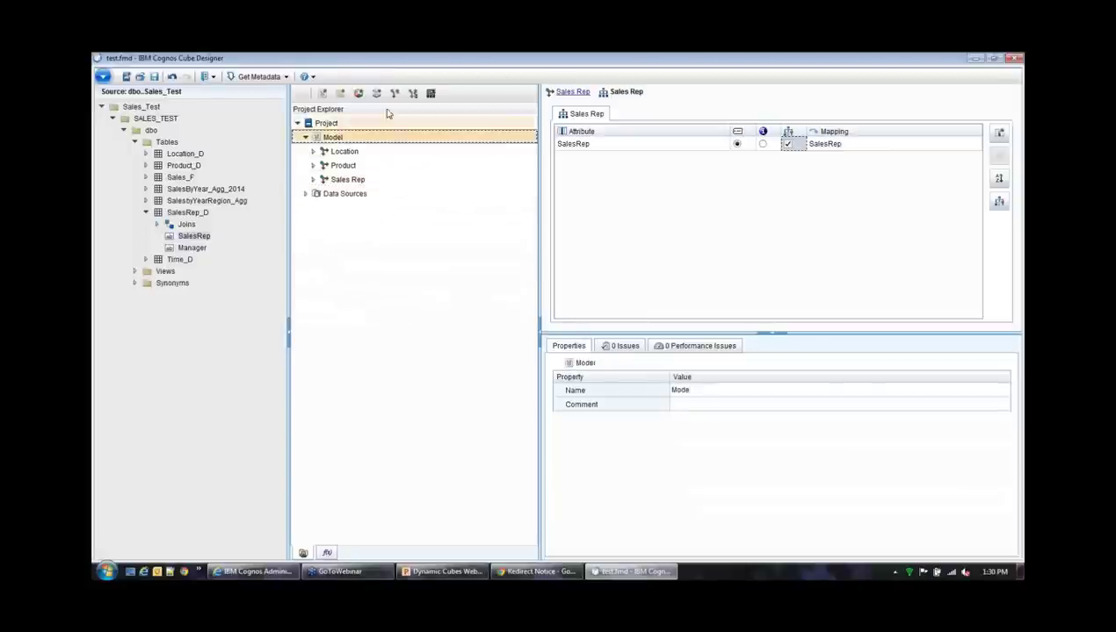
# Create a Time dimension and expand its levels alongside the Time_D table's columns
pyautogui.click(394, 93)
pyautogui.write('Time')
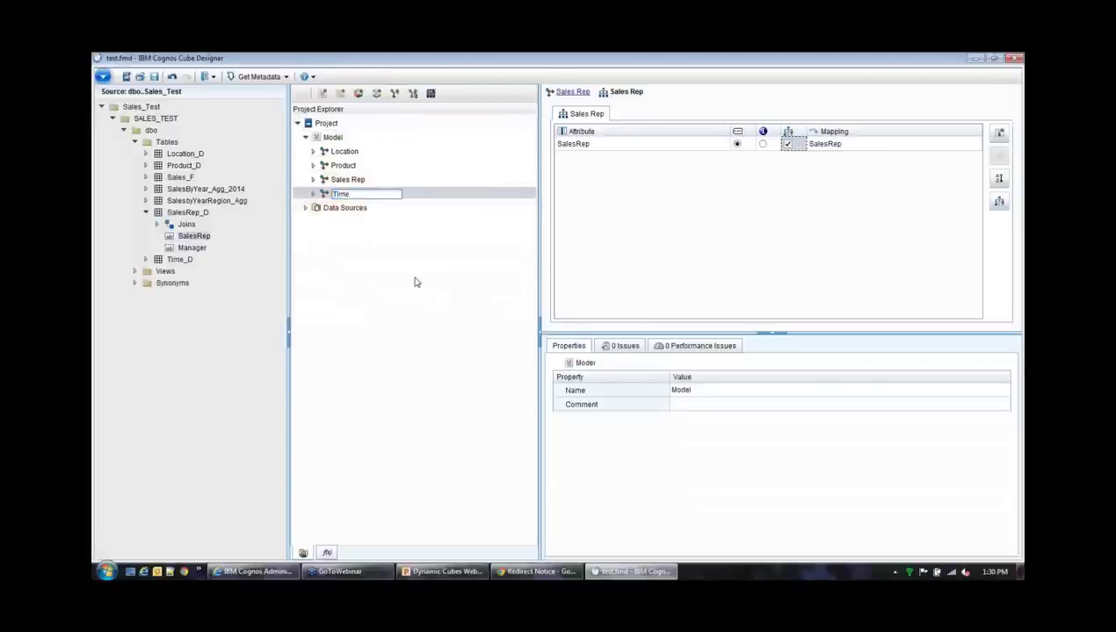
pyautogui.click(322, 197)
pyautogui.click(313, 193)
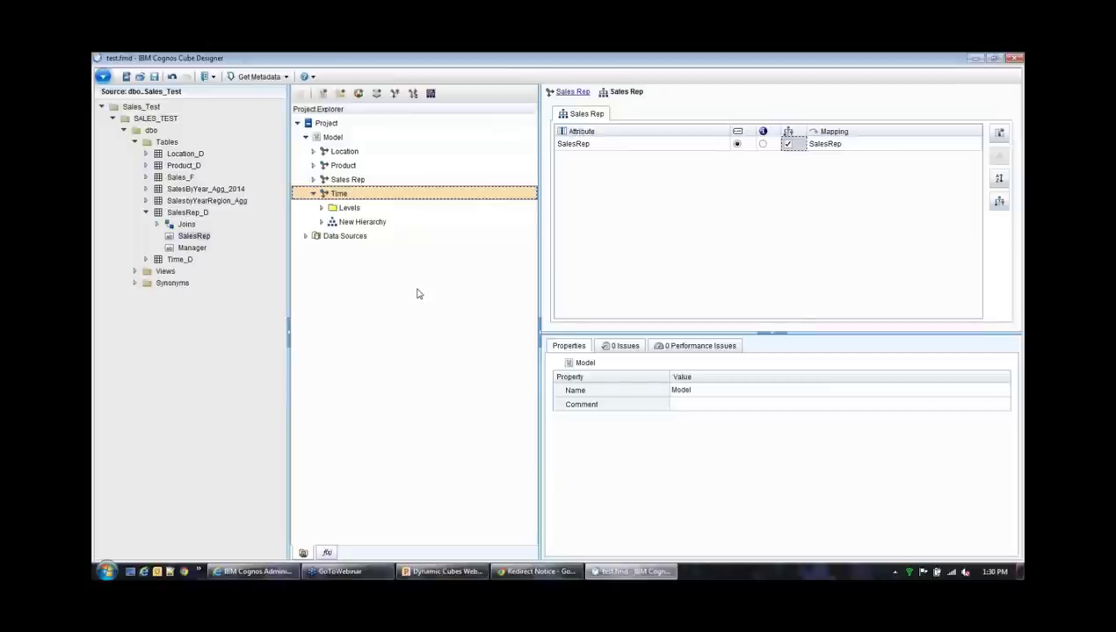
pyautogui.click(146, 213)
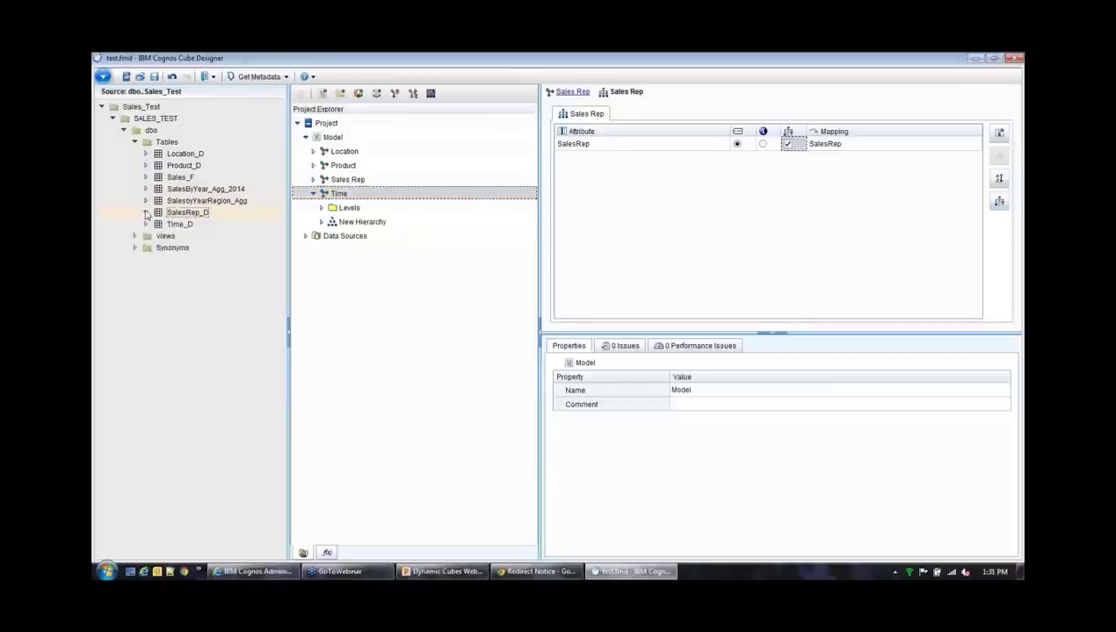
pyautogui.click(146, 224)
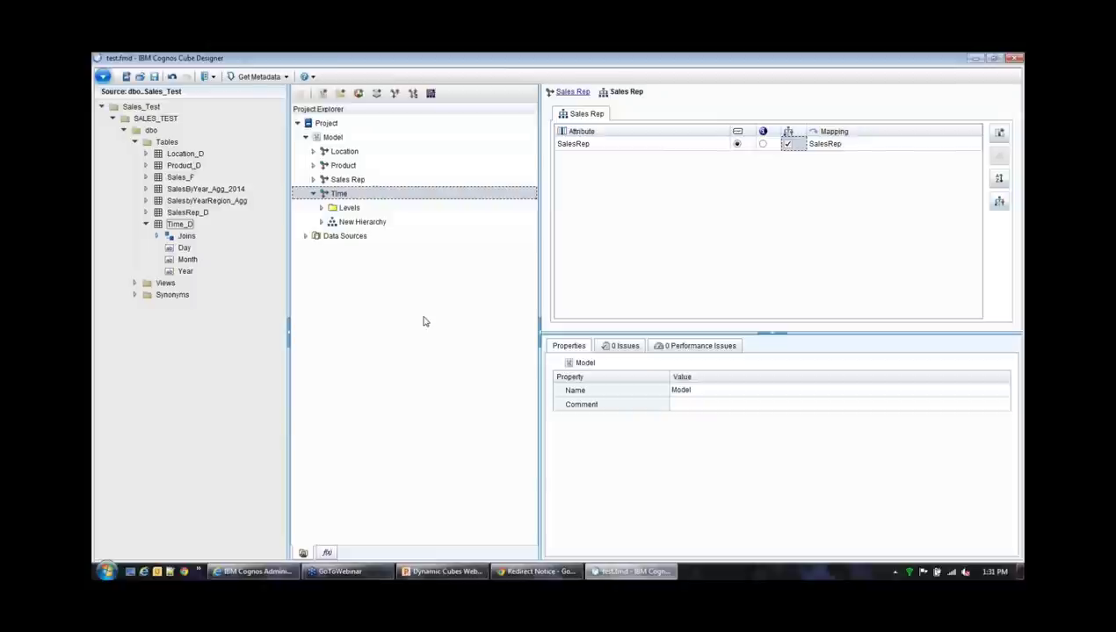
pyautogui.doubleClick(349, 208)
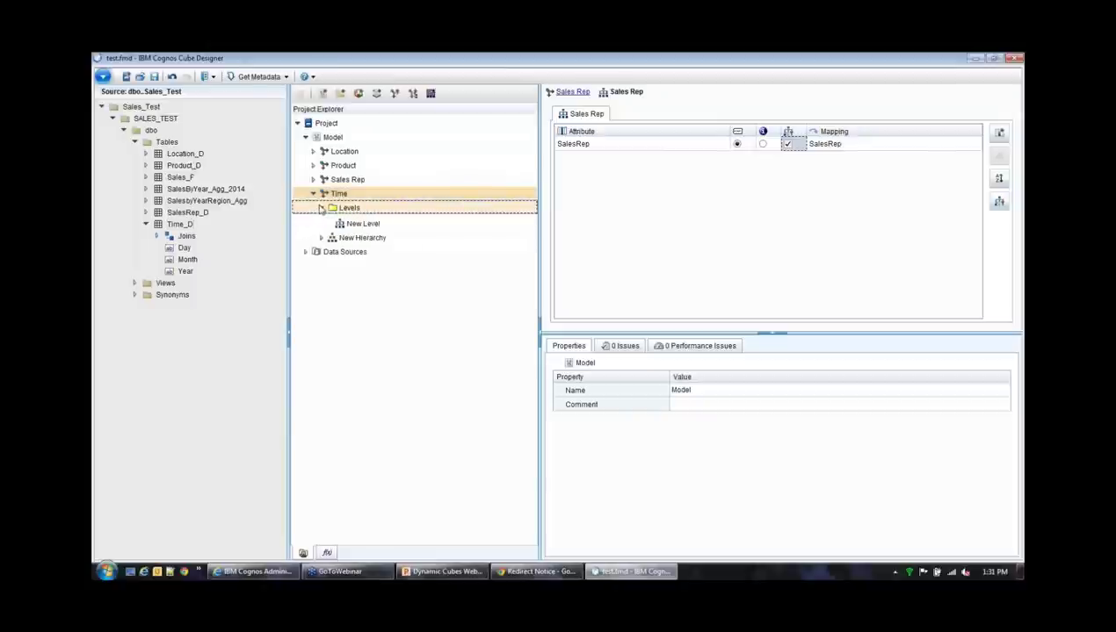
# Rename the Time dimension's default New Level to Year
pyautogui.click(365, 226)
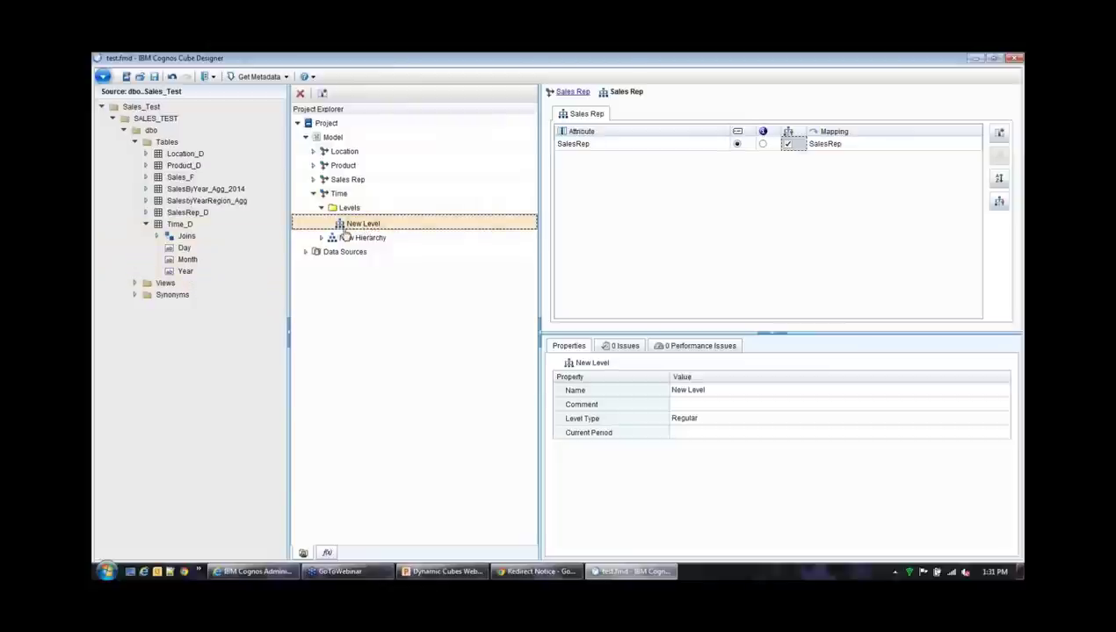
pyautogui.click(721, 391)
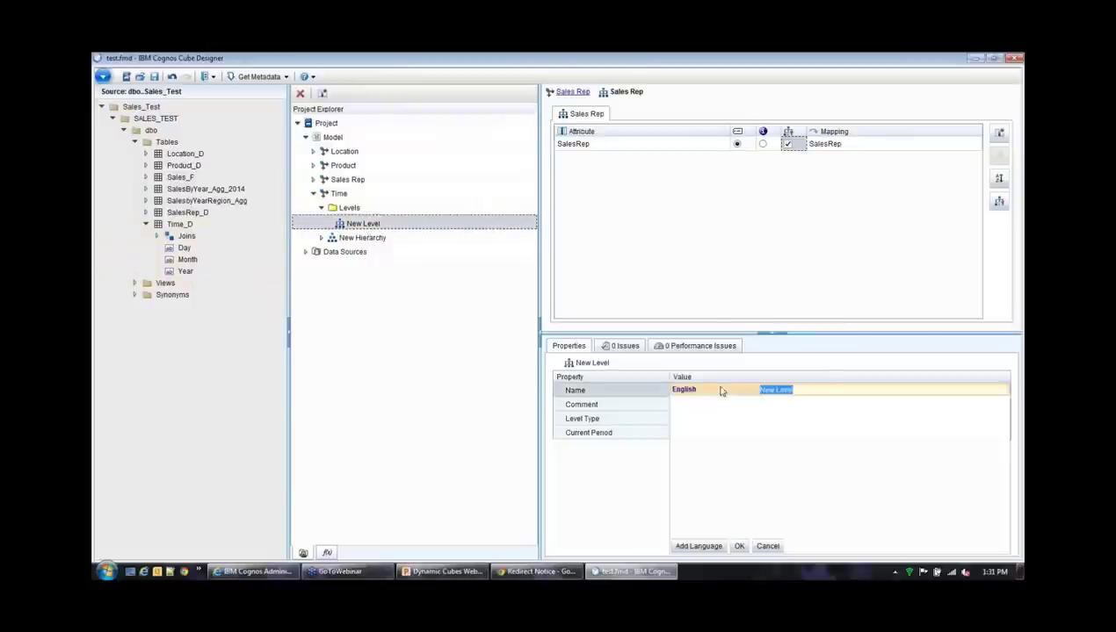
pyautogui.write('Year')
pyautogui.click(738, 547)
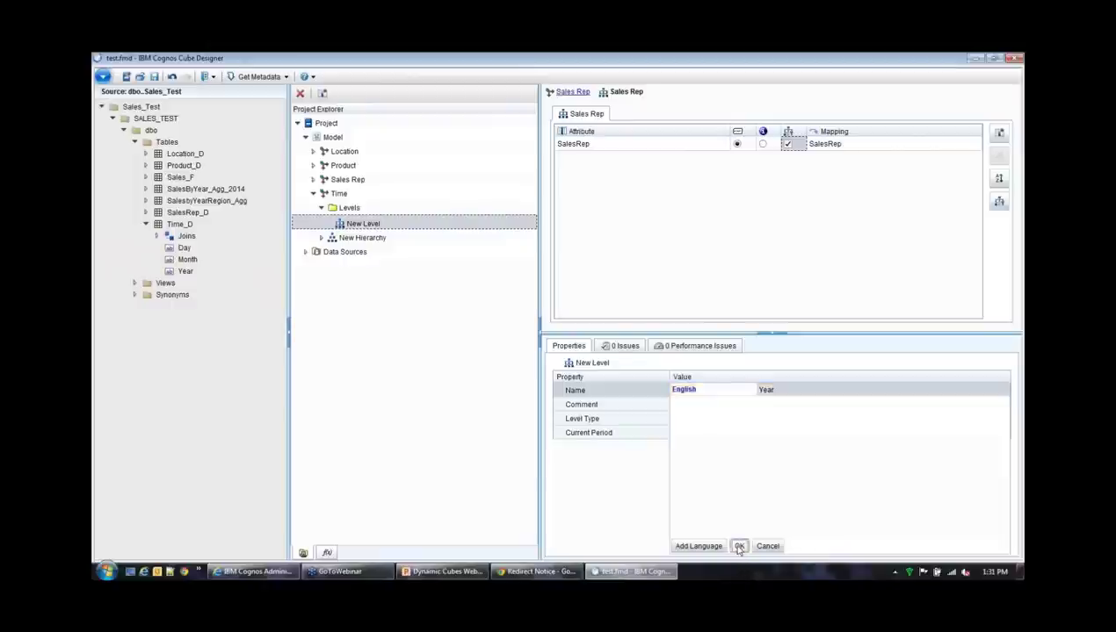
pyautogui.click(345, 195)
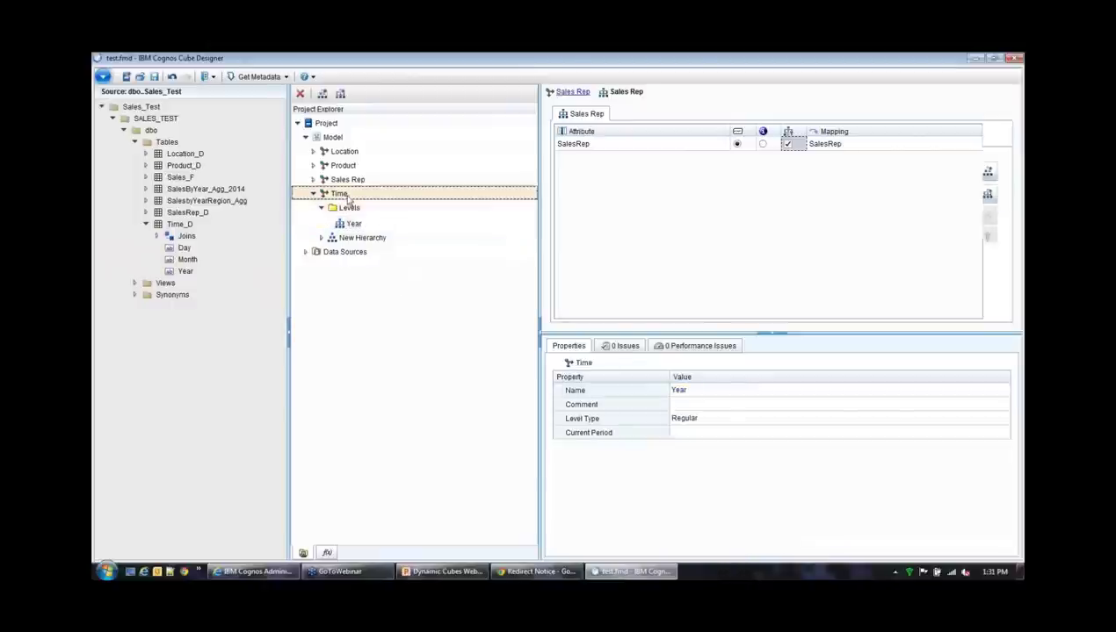
# Add two more levels to the Time hierarchy and name the first one Month
pyautogui.click(988, 194)
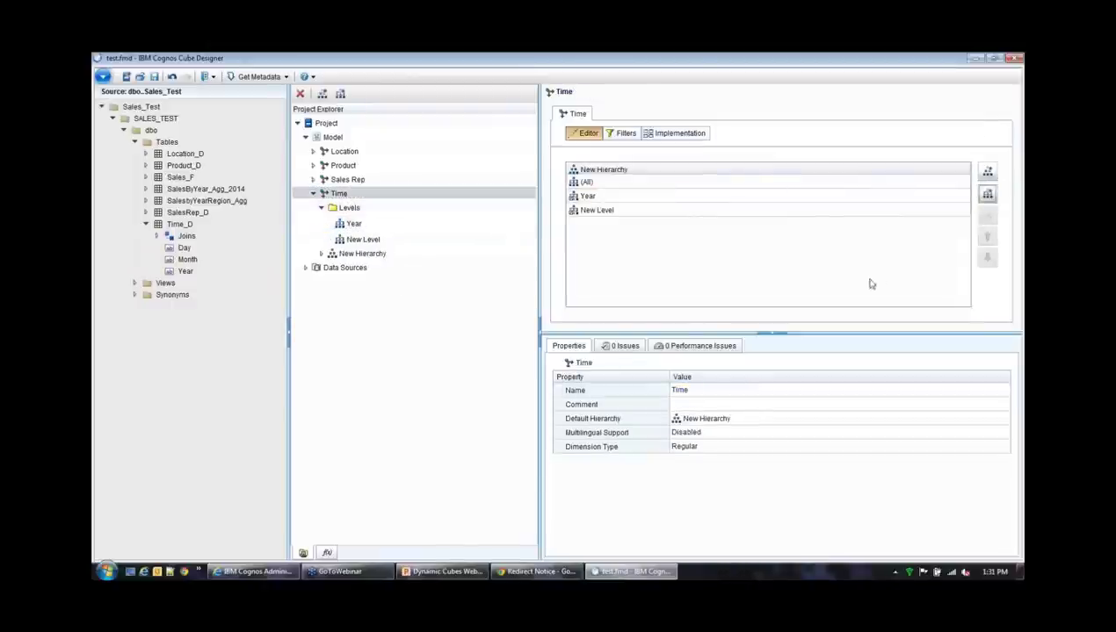
pyautogui.click(988, 194)
pyautogui.click(786, 211)
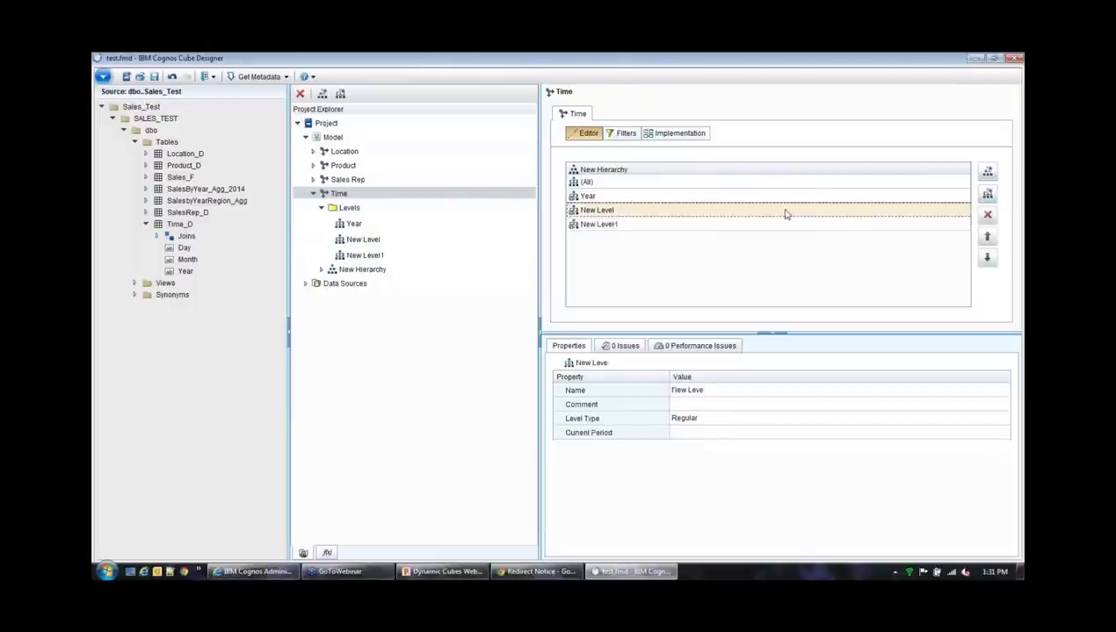
pyautogui.click(724, 389)
pyautogui.write('Mon')
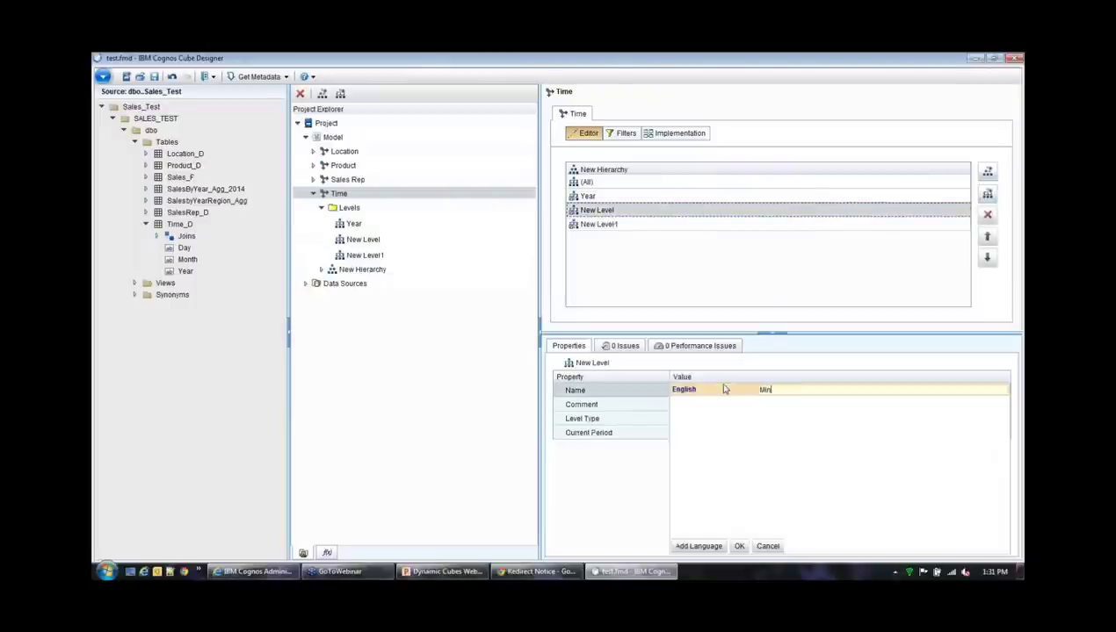
pyautogui.press('BackSpace')
pyautogui.press('BackSpace')
pyautogui.press('BackSpace')
pyautogui.write('onth')
pyautogui.click(739, 545)
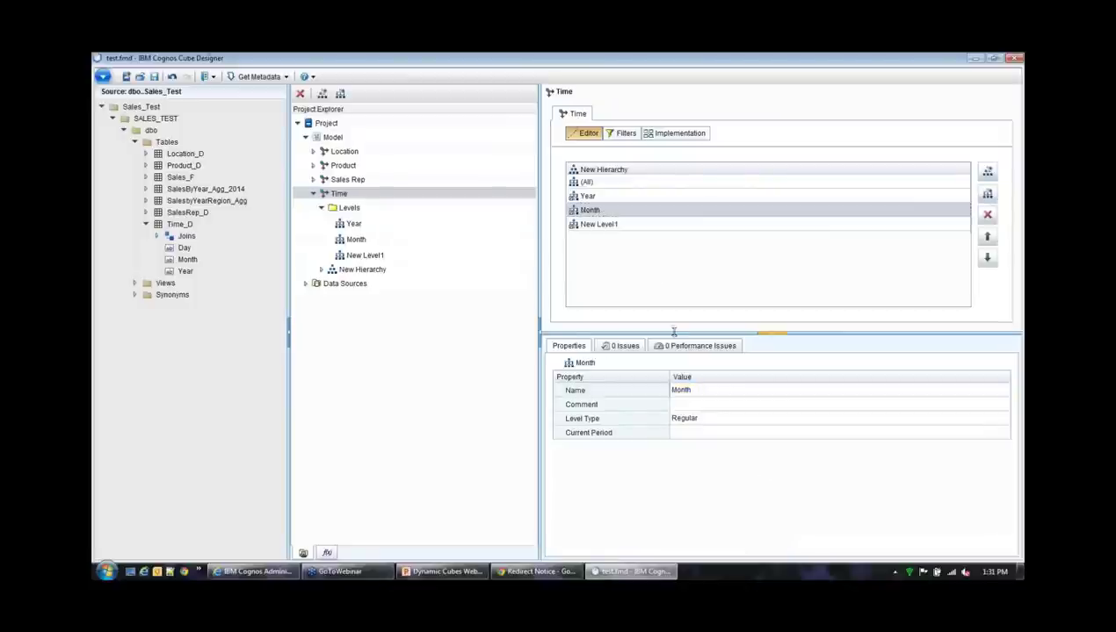
# Name the remaining New Level1 as Day
pyautogui.doubleClick(615, 225)
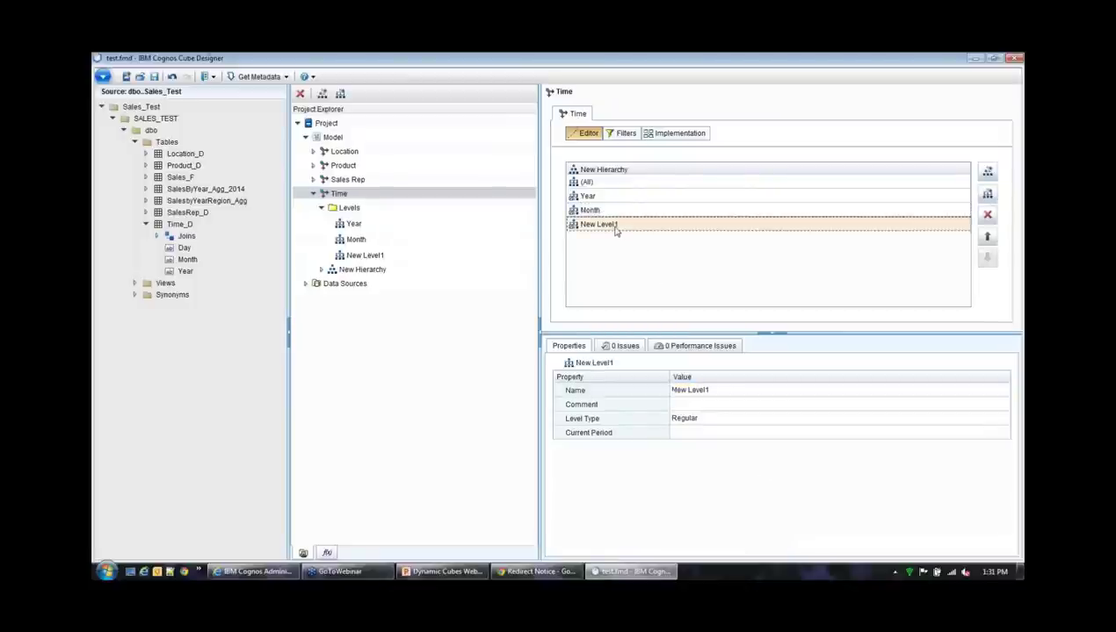
pyautogui.click(704, 393)
pyautogui.write('Day')
pyautogui.click(738, 546)
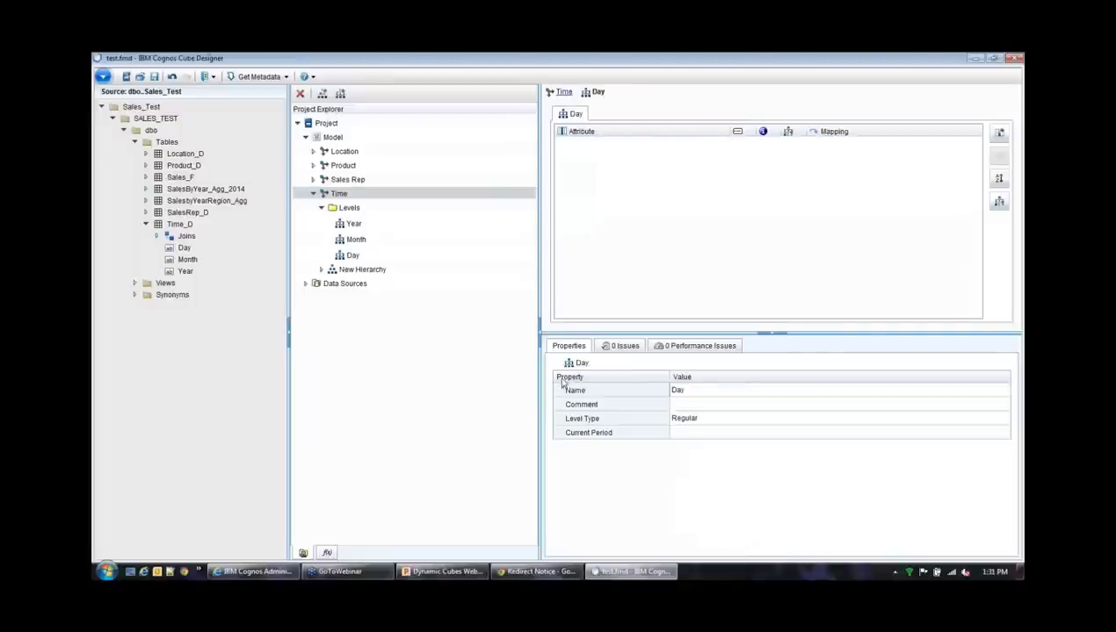
pyautogui.click(367, 226)
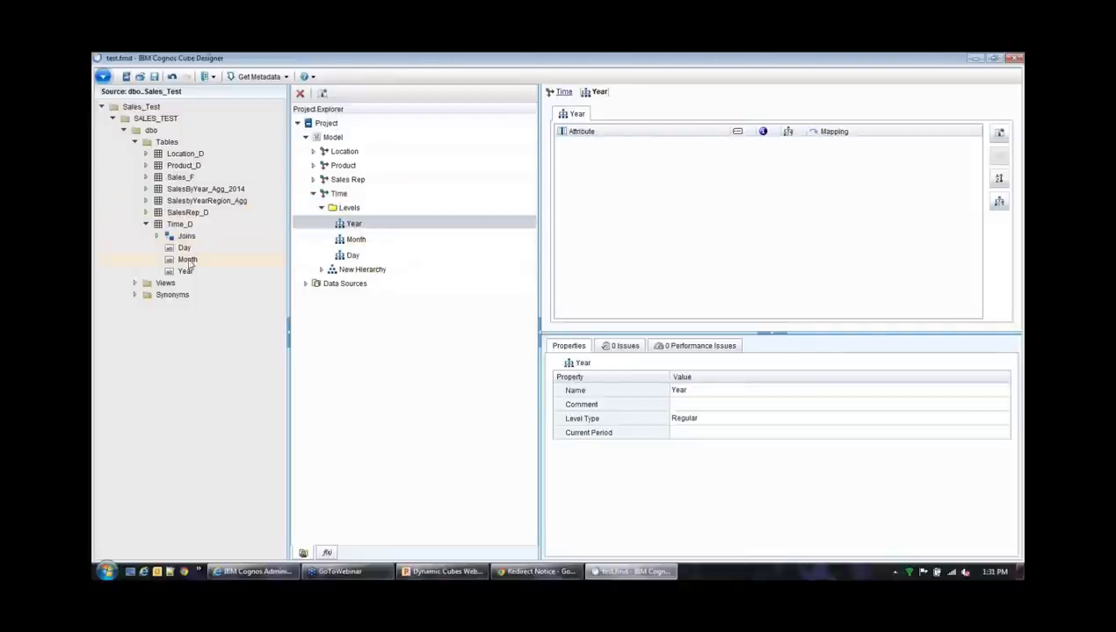
# Map Time_D's Year and Month columns to the Year and Month levels as caption and key
pyautogui.moveTo(187, 273); pyautogui.dragTo(705, 214)
pyautogui.click(736, 144)
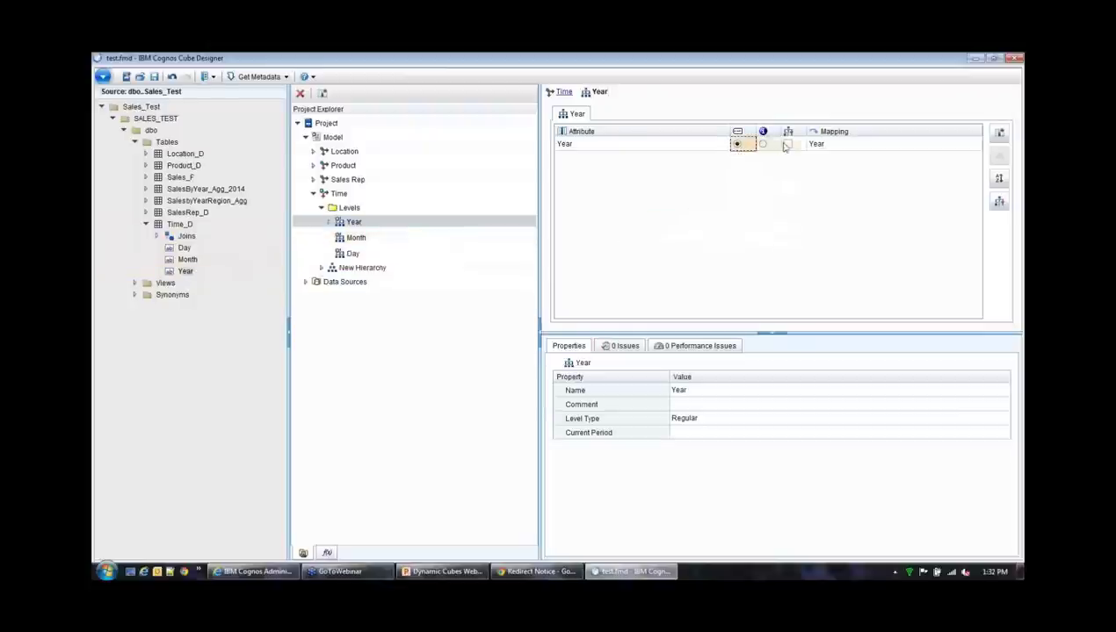
pyautogui.click(788, 144)
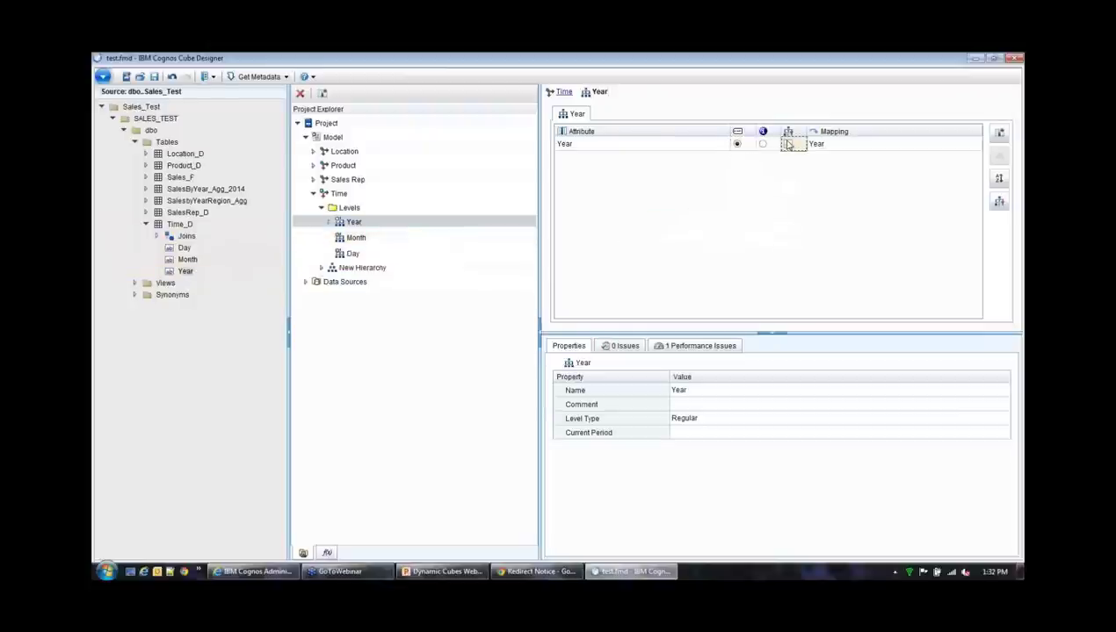
pyautogui.click(354, 238)
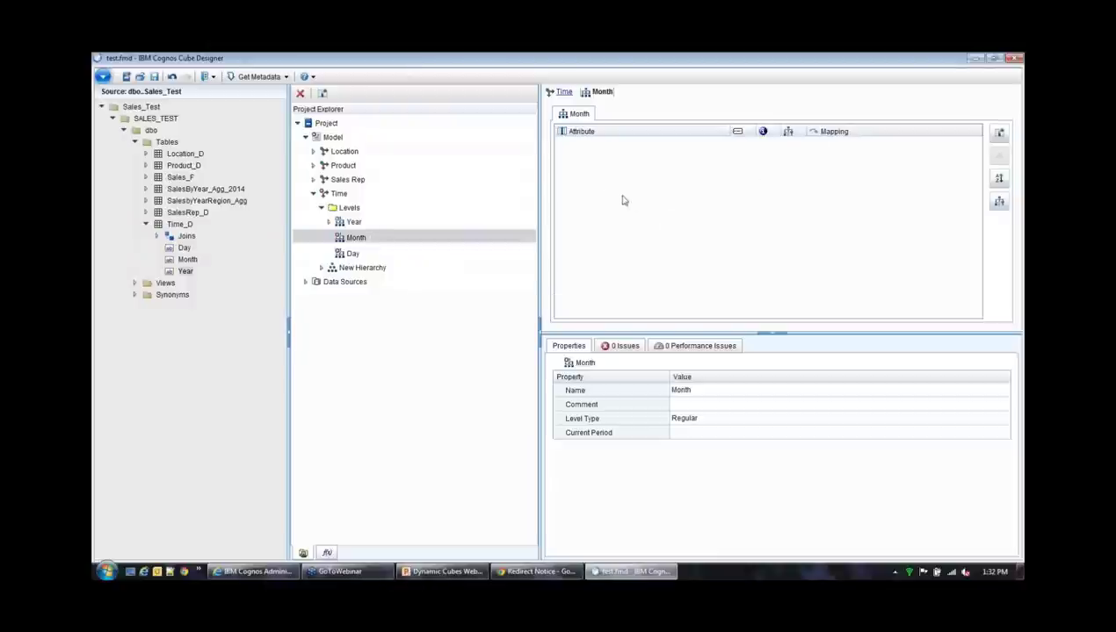
pyautogui.moveTo(187, 260); pyautogui.dragTo(711, 258)
pyautogui.click(737, 145)
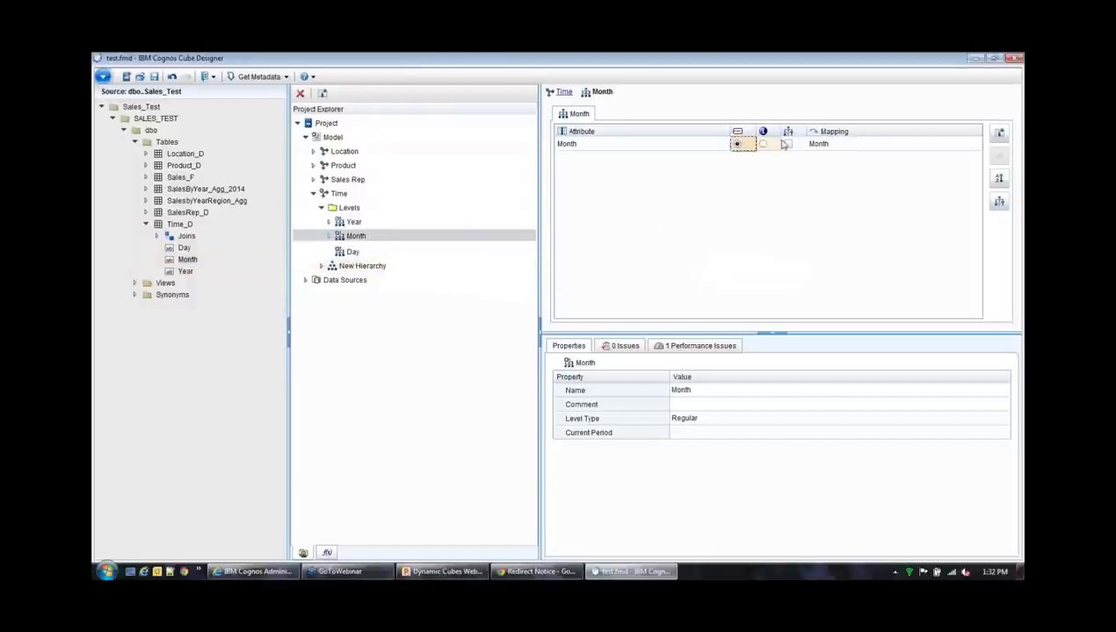
pyautogui.click(787, 144)
# Map Time_D's Day column to the Day level as caption and key
pyautogui.click(351, 252)
pyautogui.click(192, 249)
pyautogui.moveTo(195, 251); pyautogui.dragTo(704, 207)
pyautogui.click(737, 144)
pyautogui.click(787, 144)
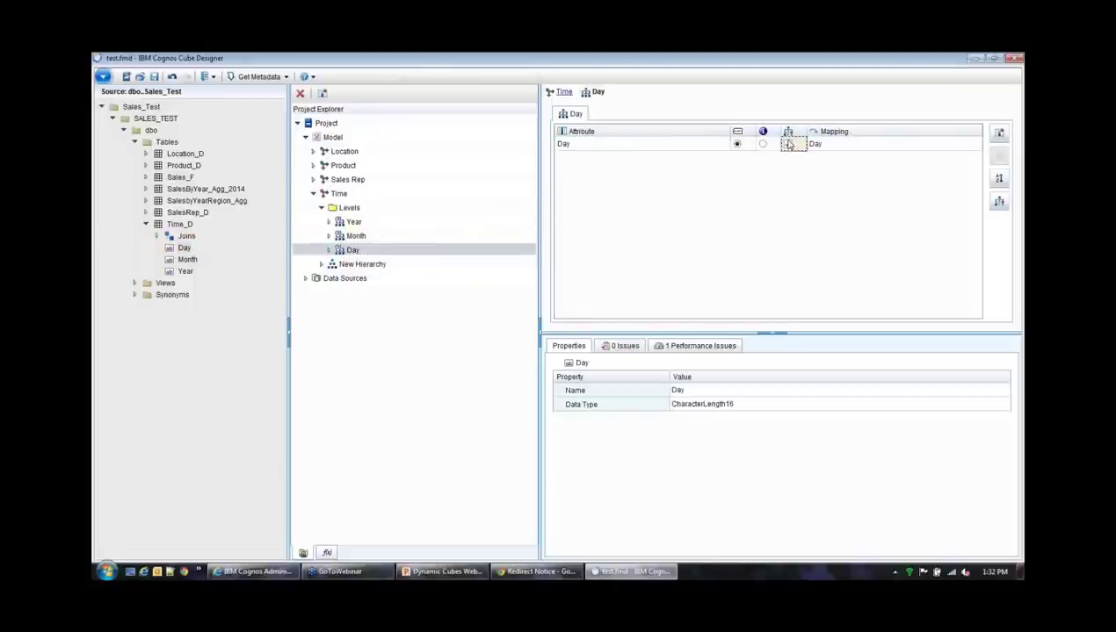
pyautogui.click(353, 250)
pyautogui.click(348, 194)
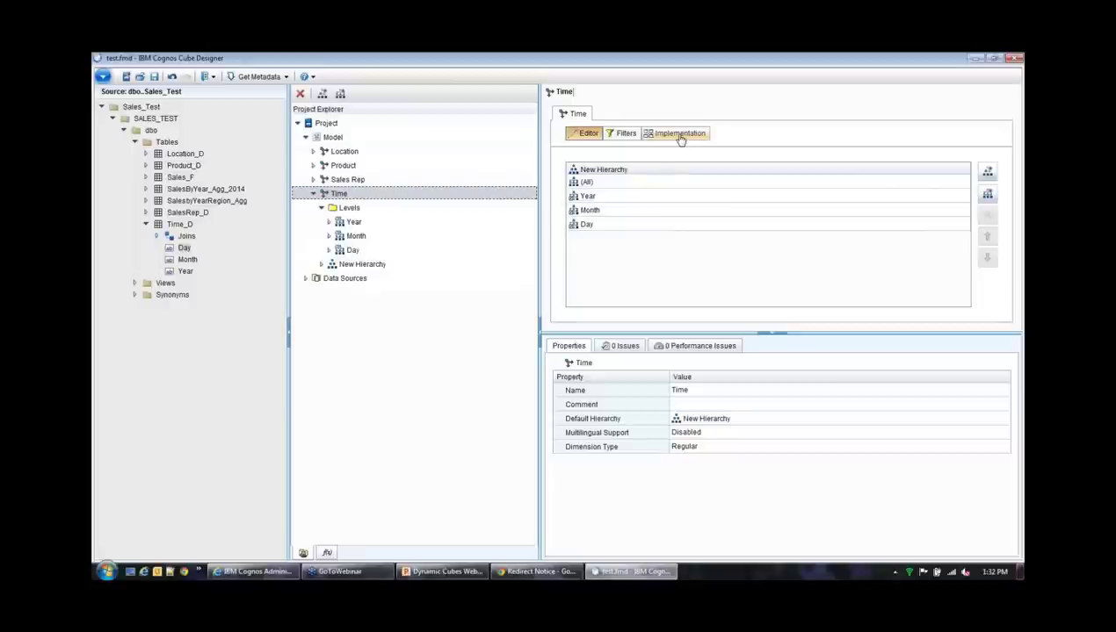
# Review the Implementation diagrams of the Time and Sales Rep dimensions, ending on SalesRep_D
pyautogui.click(681, 139)
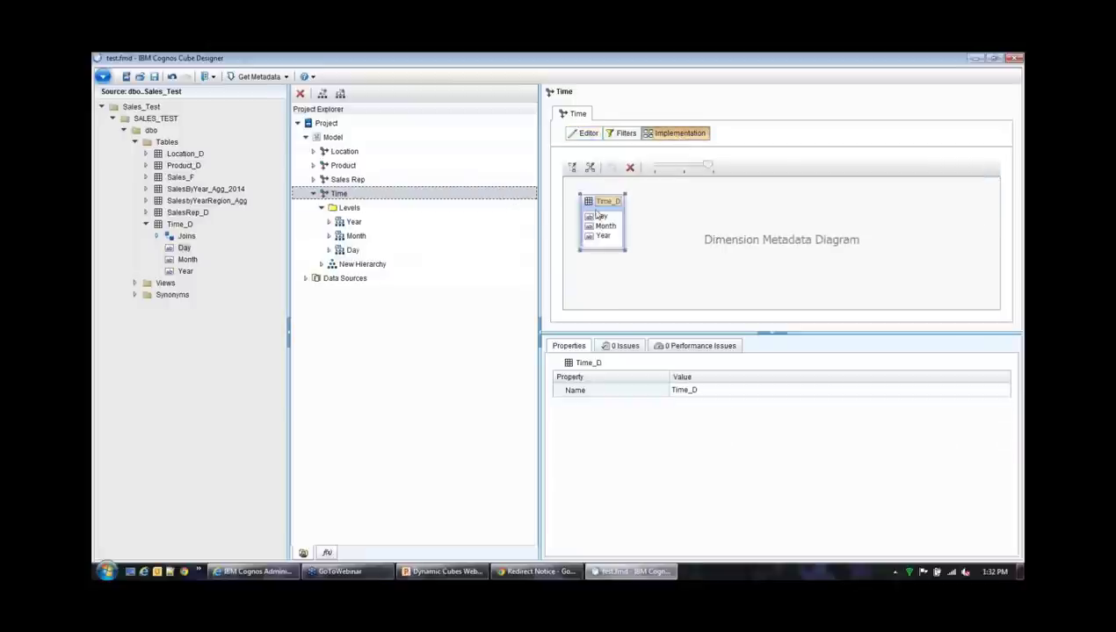
pyautogui.click(348, 181)
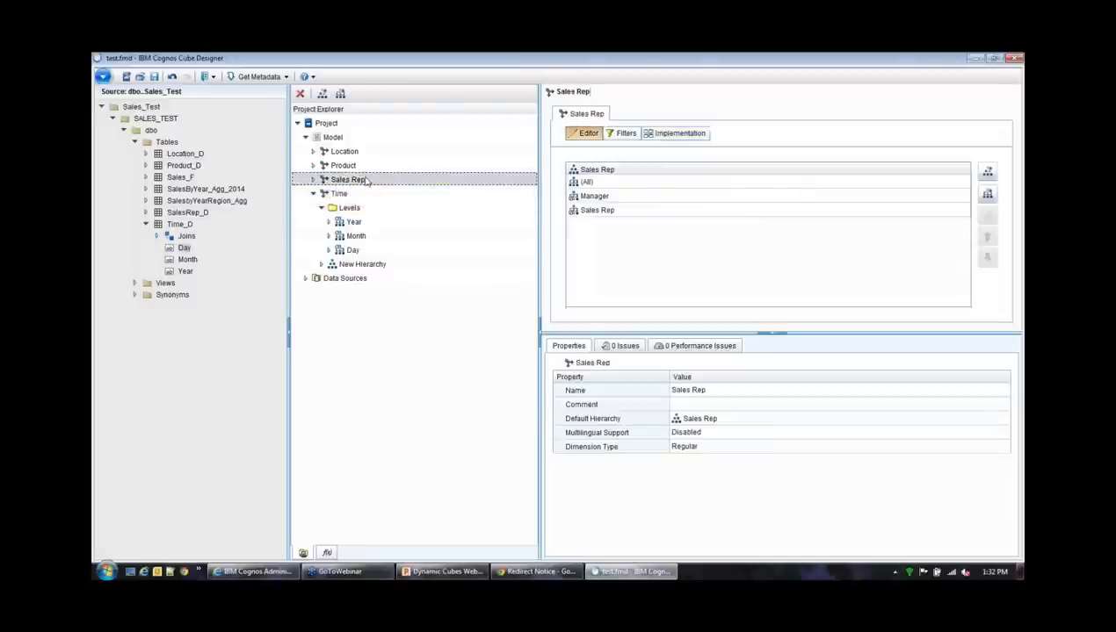
pyautogui.click(681, 134)
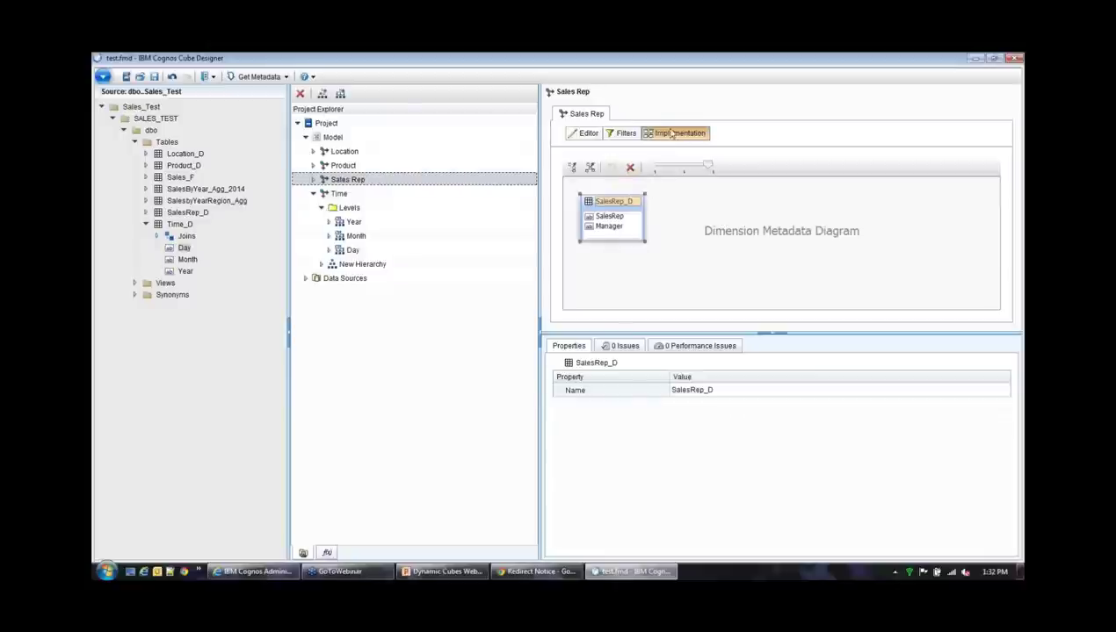
pyautogui.click(312, 193)
pyautogui.click(332, 137)
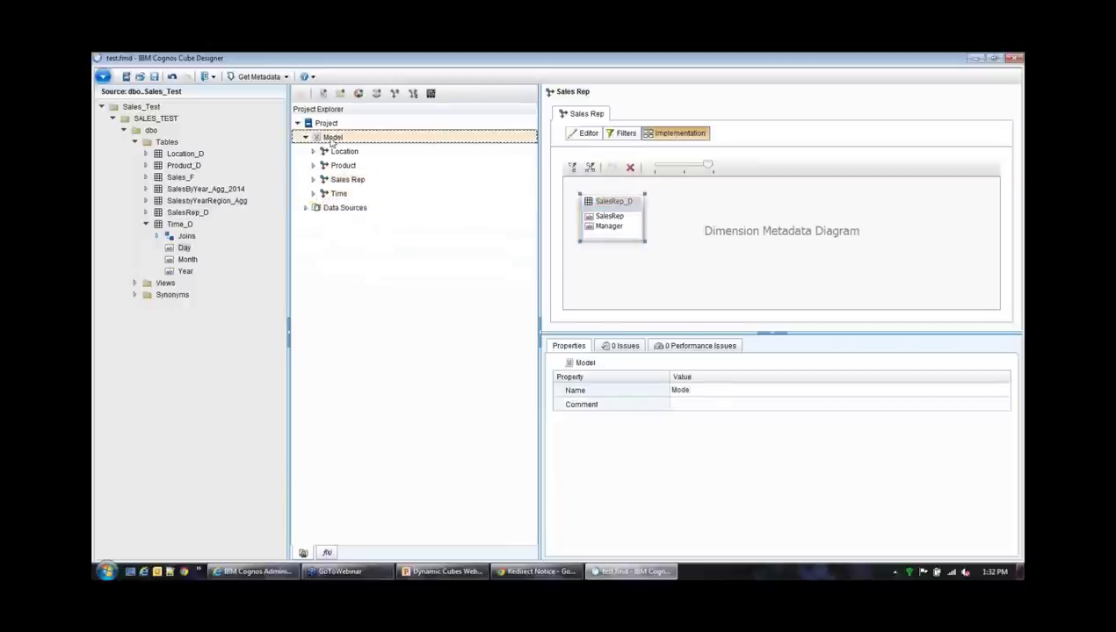
# Create a cube named My Sales DC and open it in the cube editor
pyautogui.rightClick(332, 138)
pyautogui.moveTo(364, 145)
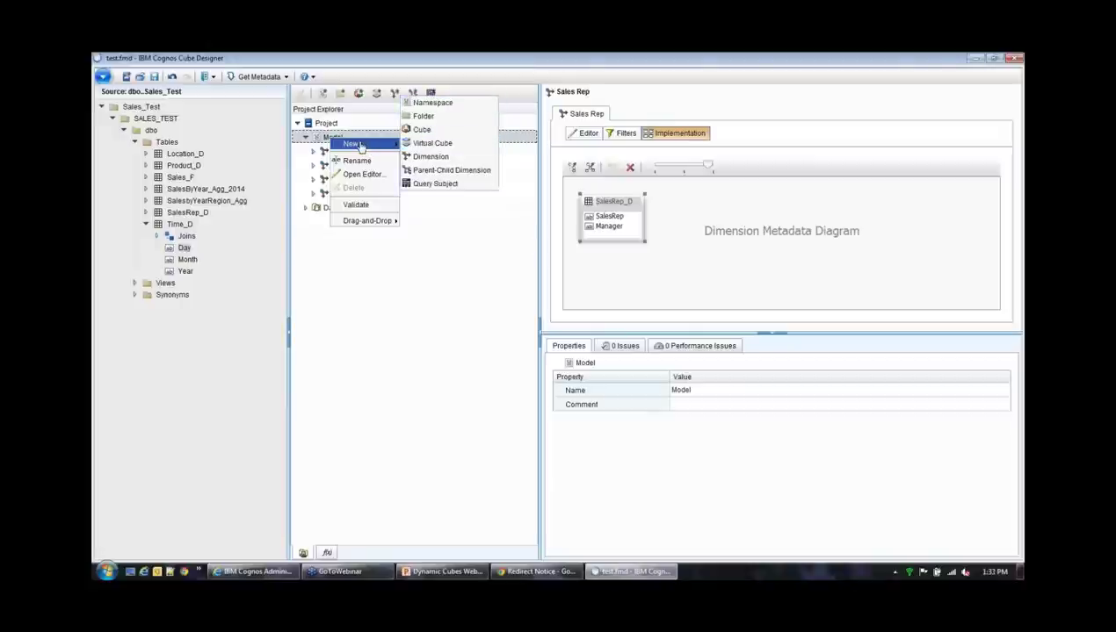
pyautogui.click(421, 133)
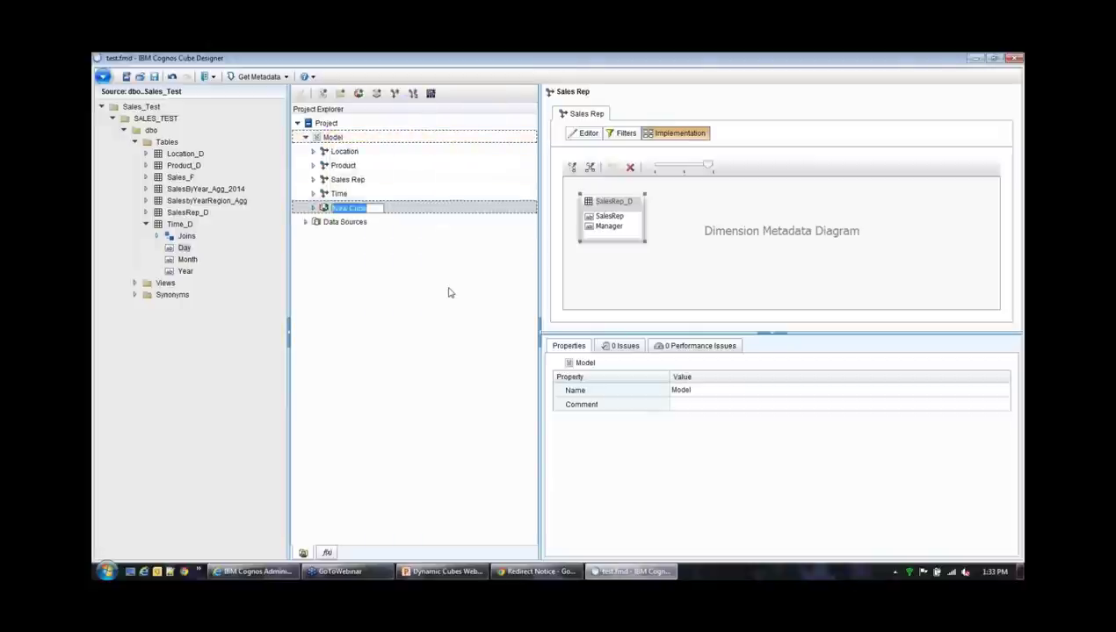
pyautogui.write('My Sales DC')
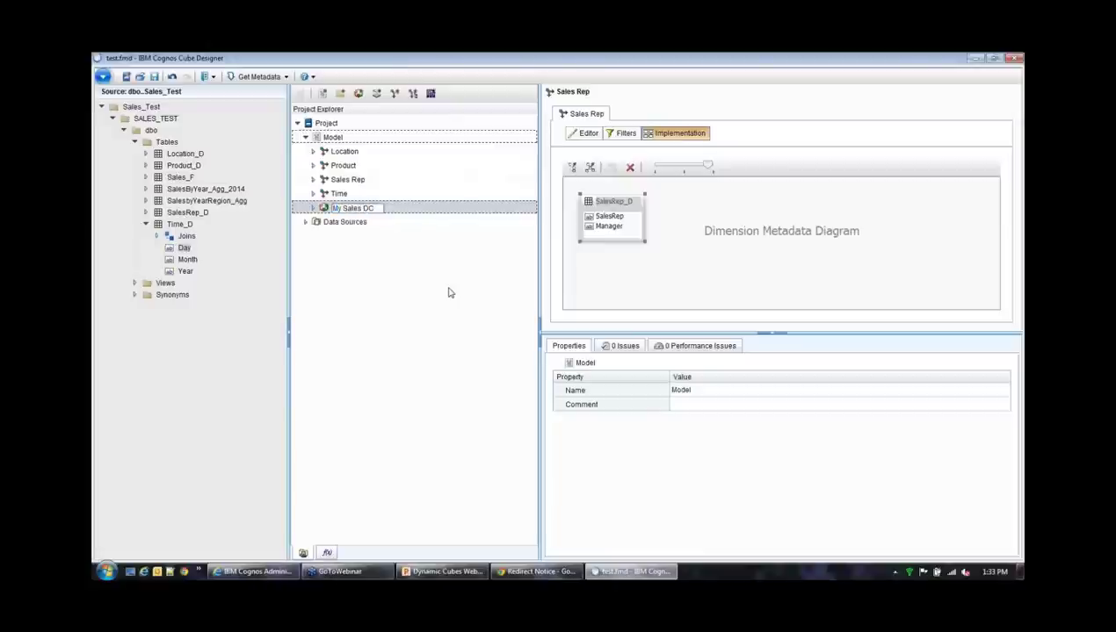
pyautogui.press('Return')
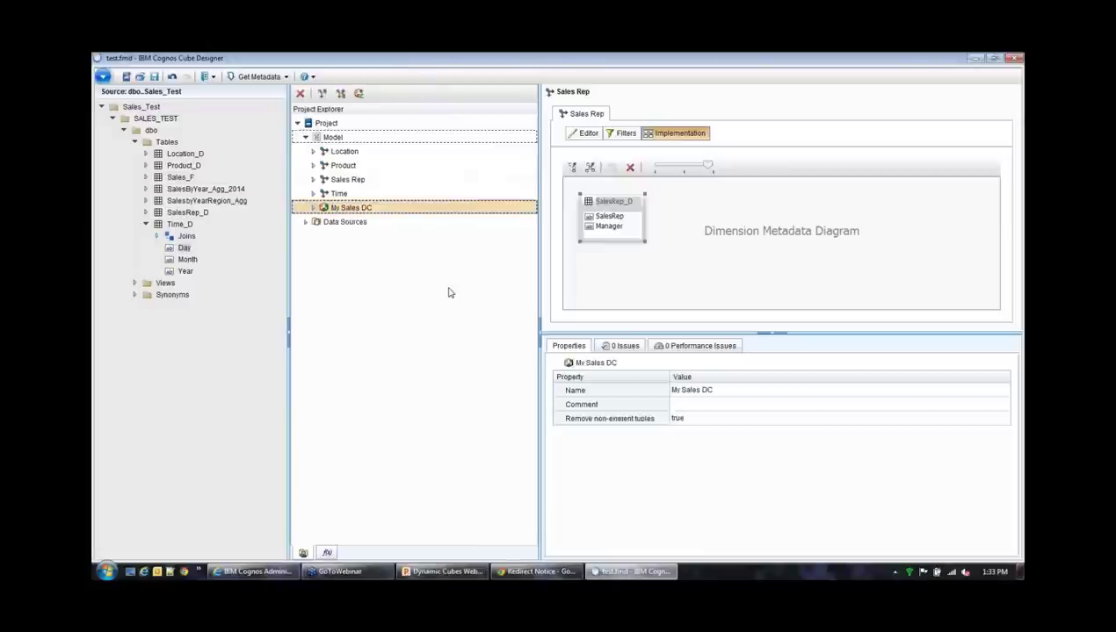
pyautogui.click(313, 208)
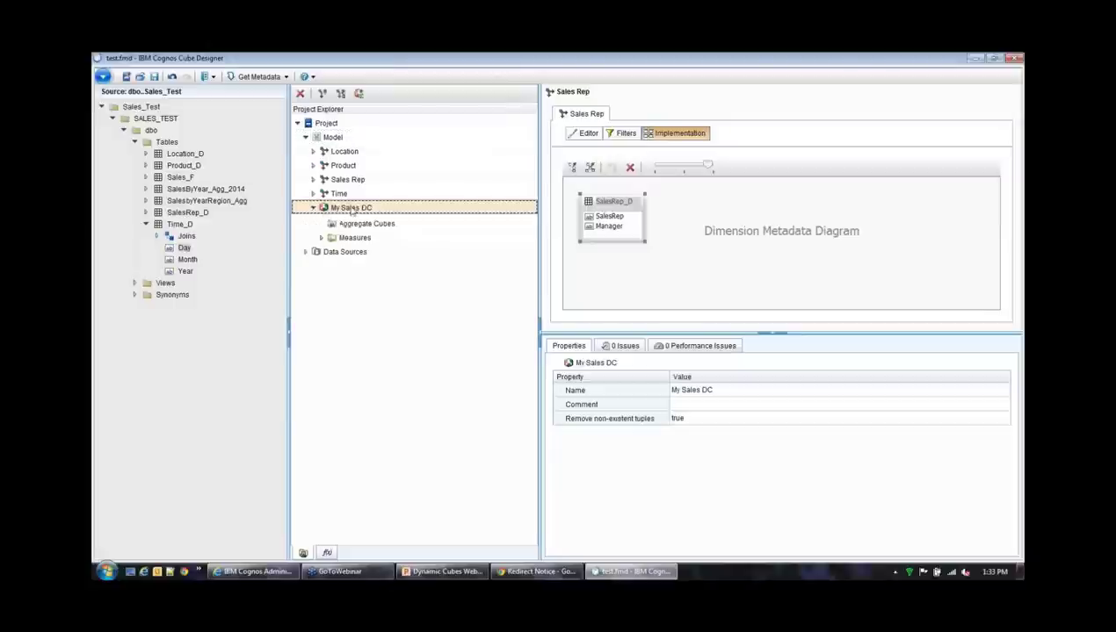
pyautogui.doubleClick(351, 208)
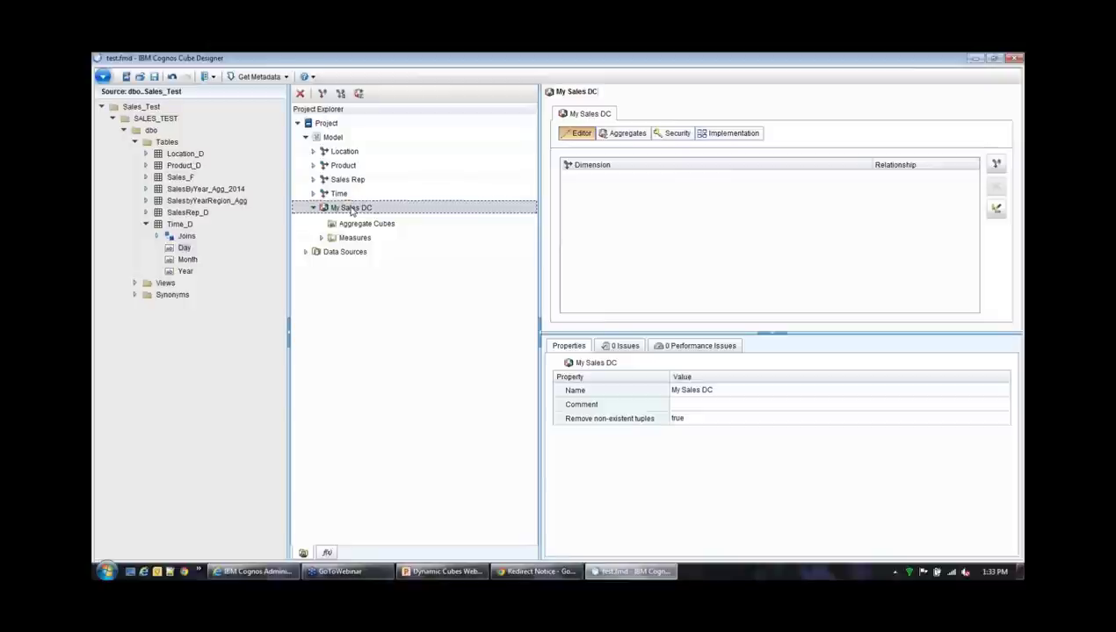
pyautogui.click(146, 224)
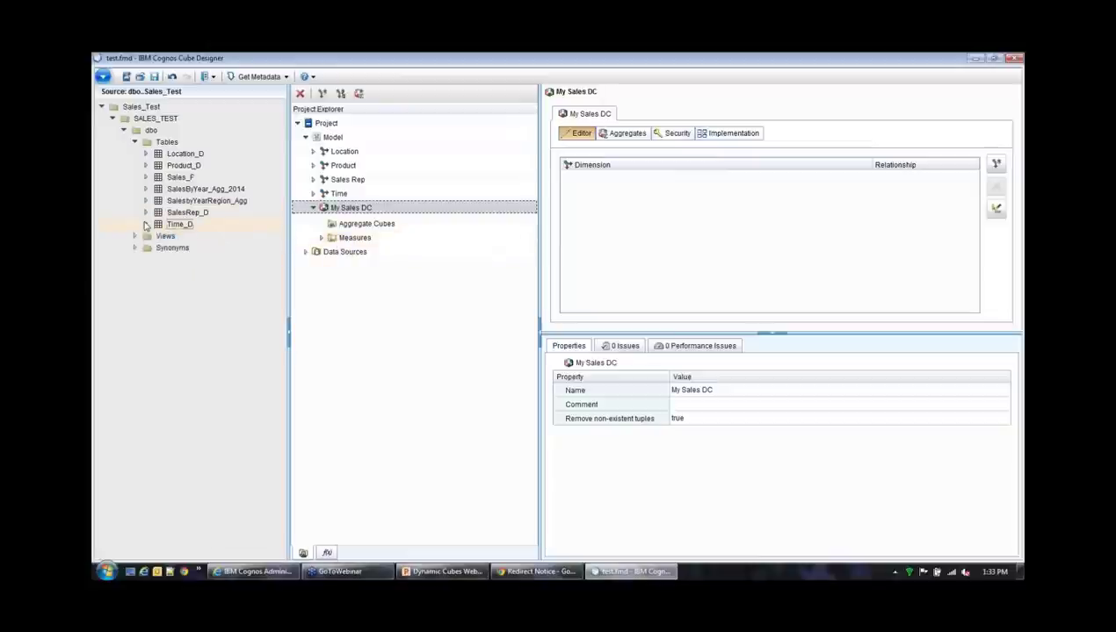
# Drag Sales_F's Sales_Amount and Quantity columns into the My Sales DC Measures folder
pyautogui.click(147, 180)
pyautogui.click(146, 178)
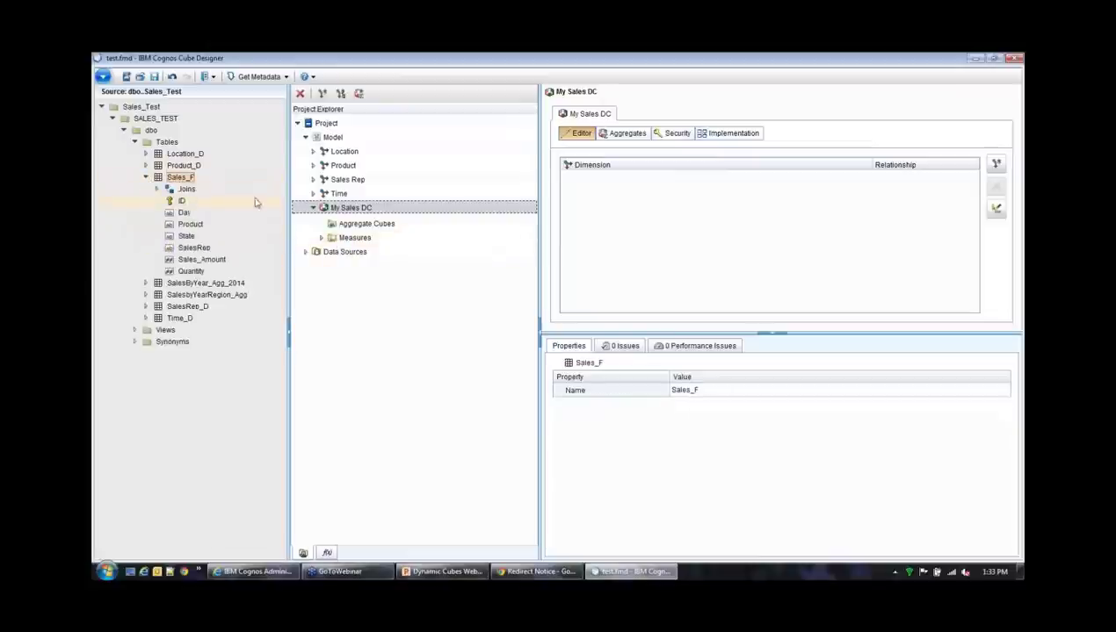
pyautogui.click(205, 262)
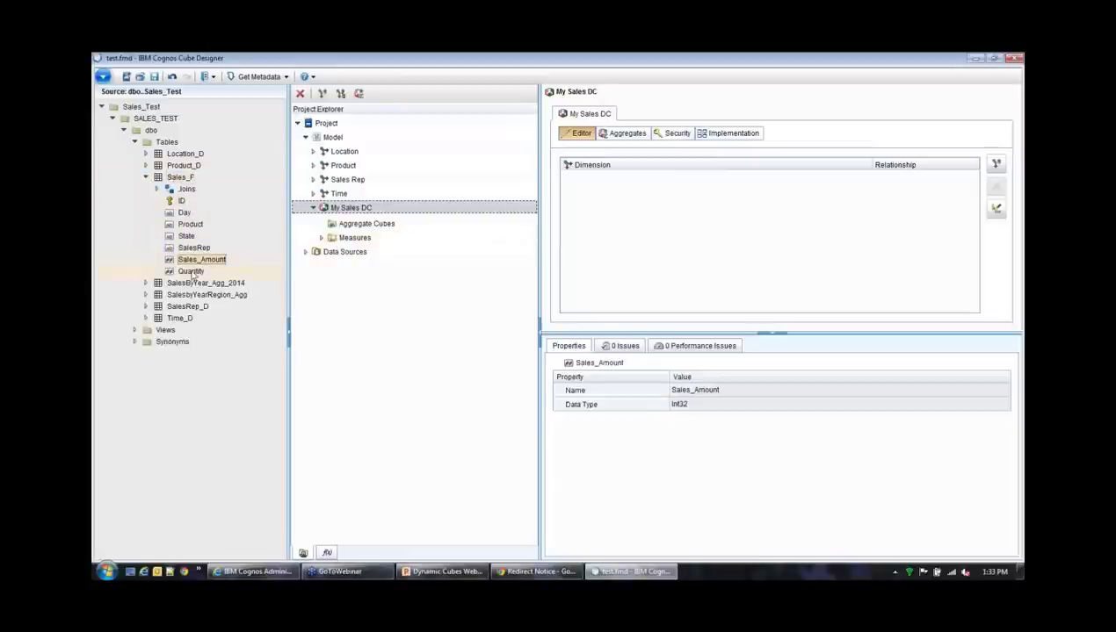
pyautogui.click(191, 272)
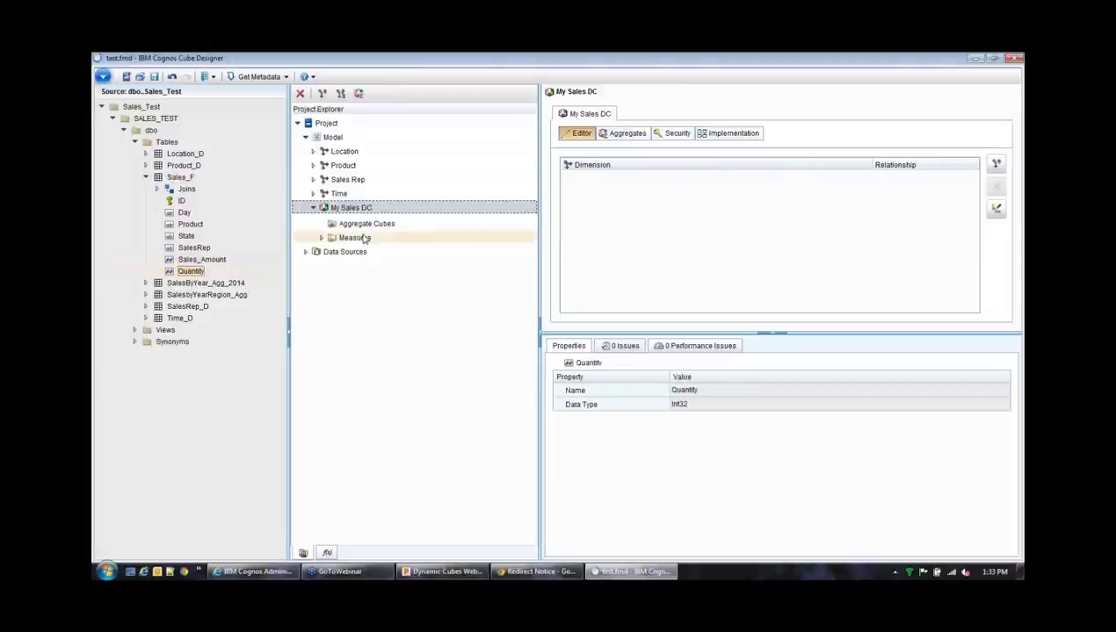
pyautogui.click(356, 240)
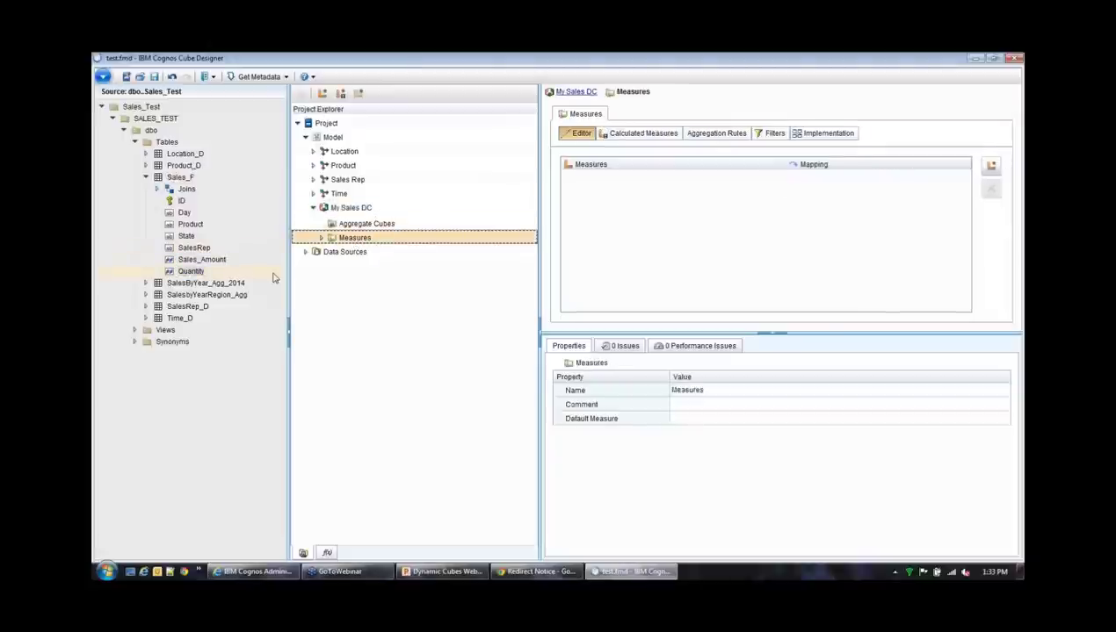
pyautogui.click(189, 260)
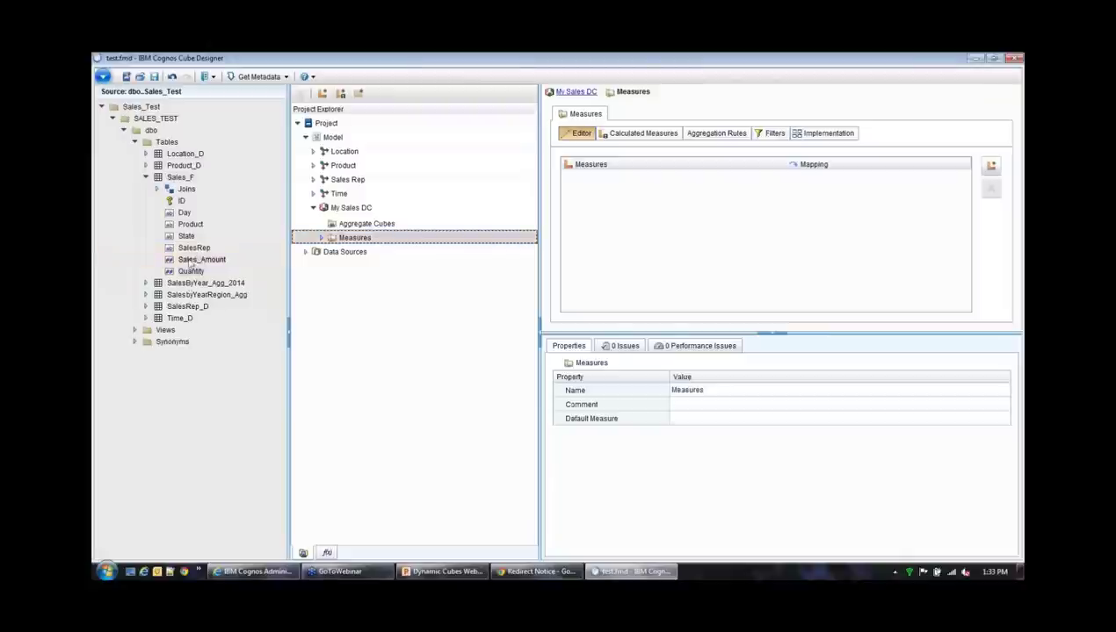
pyautogui.moveTo(190, 260); pyautogui.dragTo(659, 253)
pyautogui.click(189, 272)
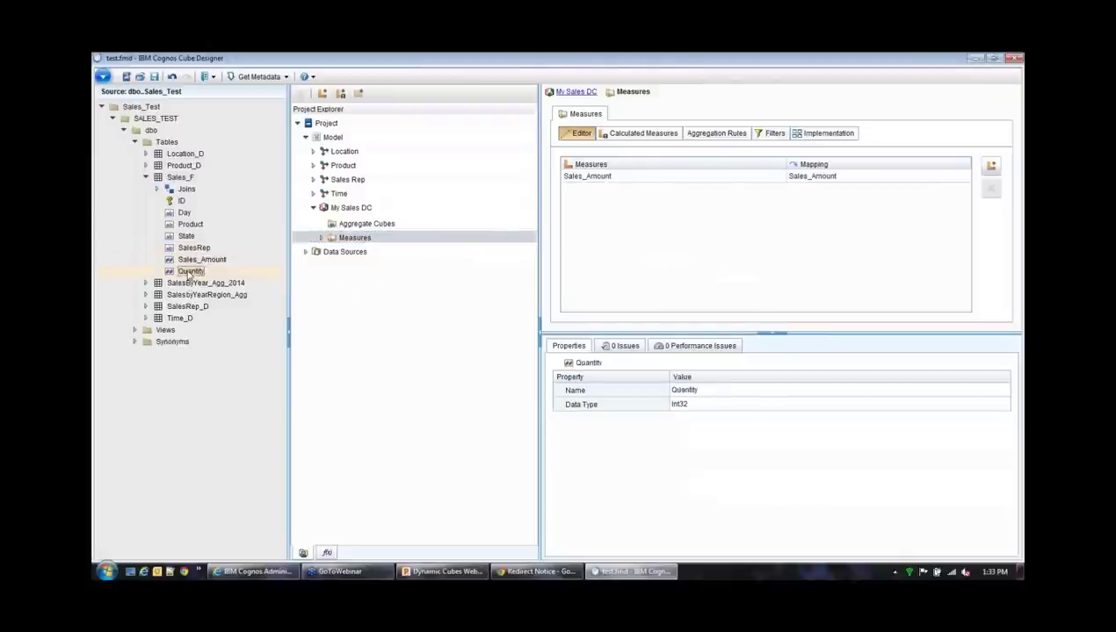
pyautogui.moveTo(187, 274); pyautogui.dragTo(657, 232)
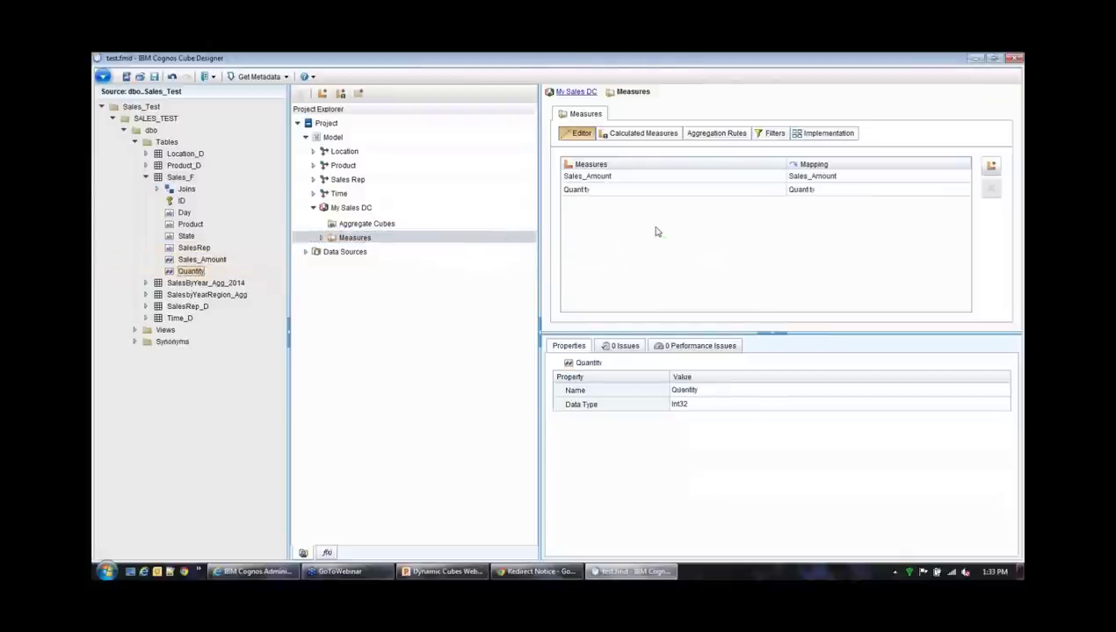
pyautogui.click(321, 238)
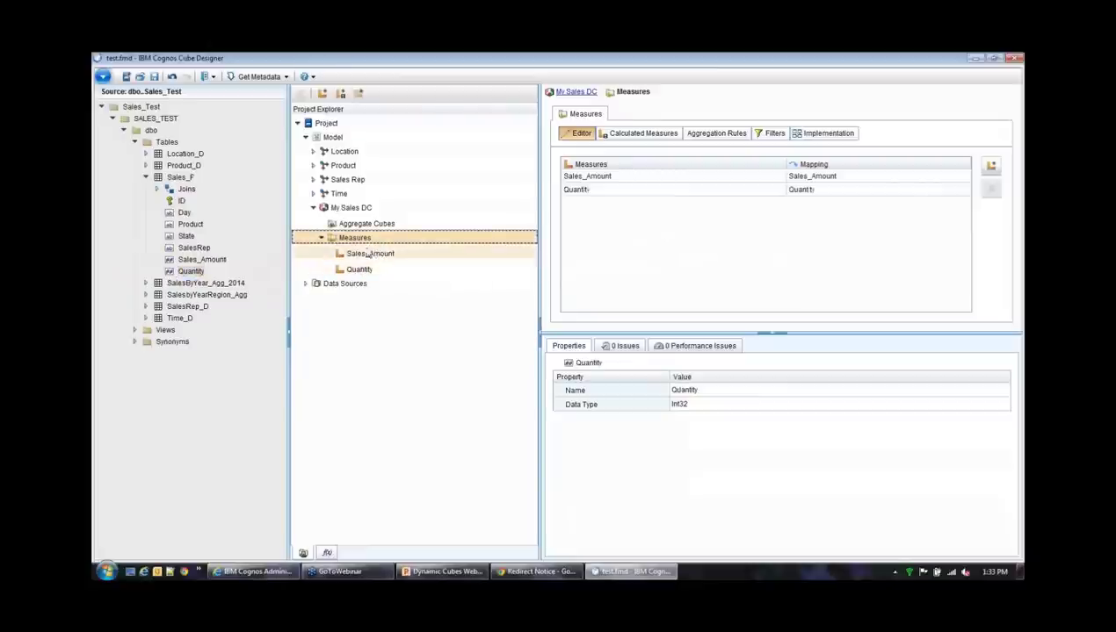
pyautogui.click(351, 212)
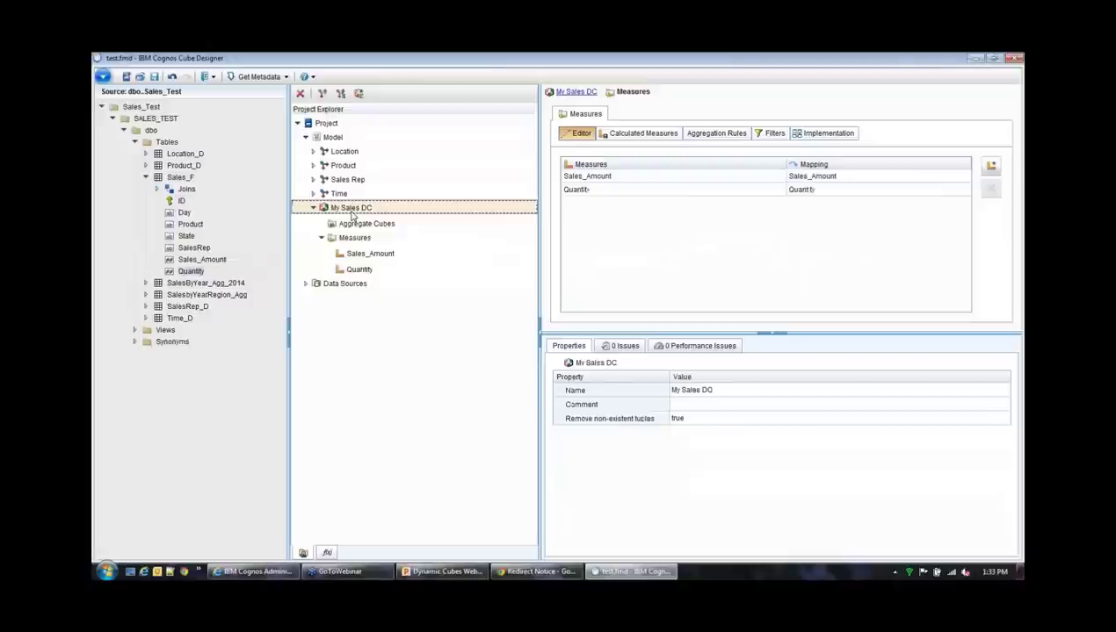
# Open the My Sales DC cube editor and add the Location and Product dimensions
pyautogui.doubleClick(352, 211)
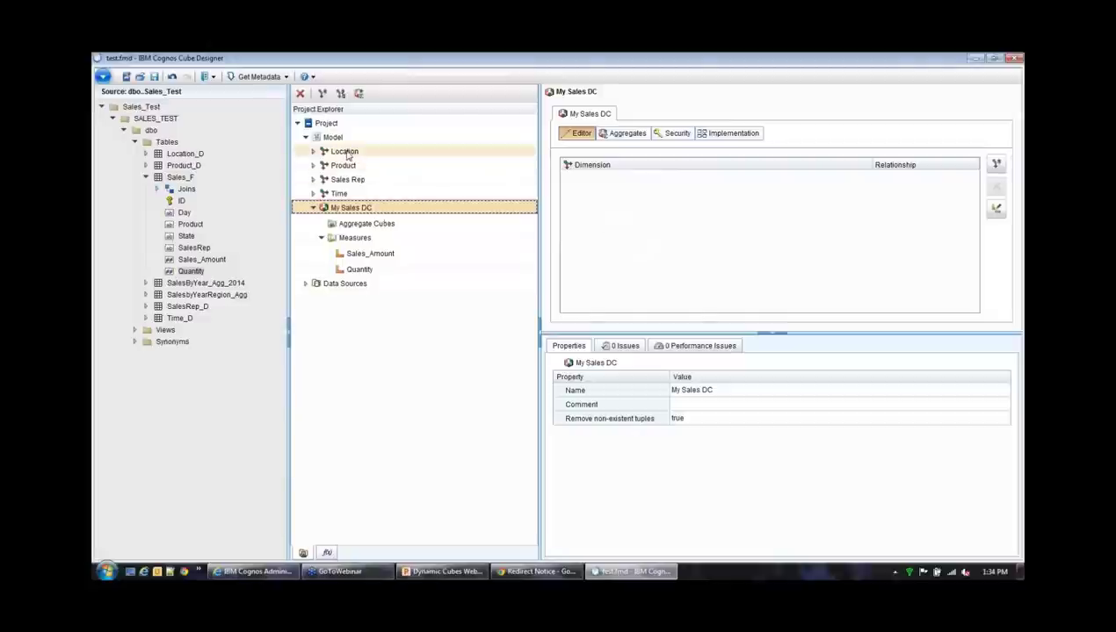
pyautogui.moveTo(348, 153); pyautogui.dragTo(655, 209)
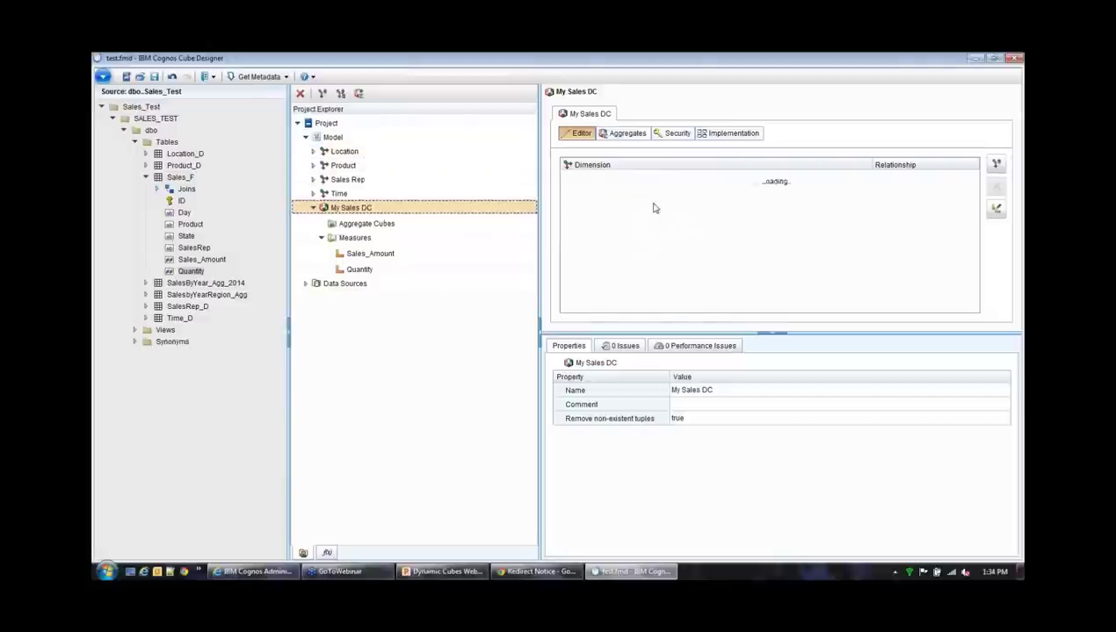
pyautogui.moveTo(343, 166); pyautogui.dragTo(616, 212)
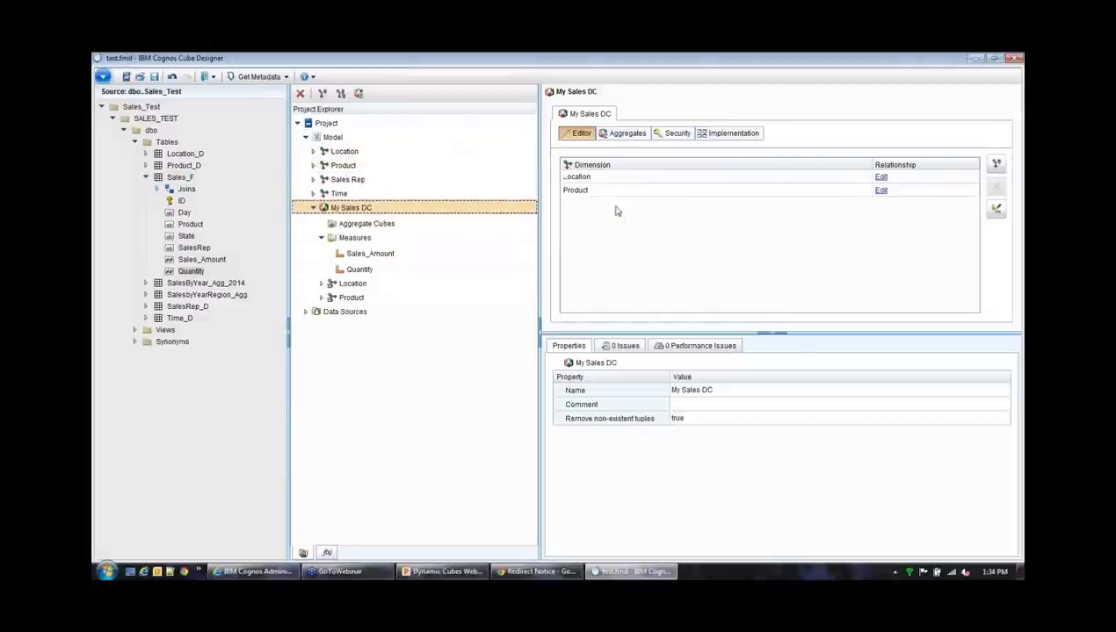
# Add the Sales Rep and Time dimensions to My Sales DC and show its full contents
pyautogui.click(339, 180)
pyautogui.moveTo(467, 195); pyautogui.dragTo(630, 242)
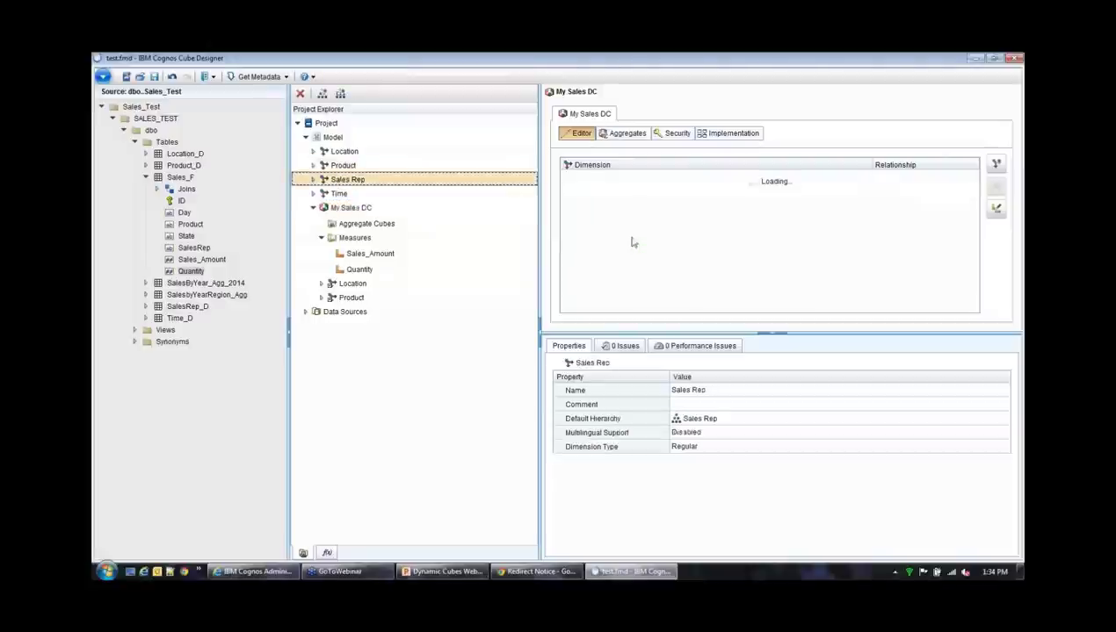
pyautogui.click(340, 195)
pyautogui.moveTo(339, 197); pyautogui.dragTo(633, 254)
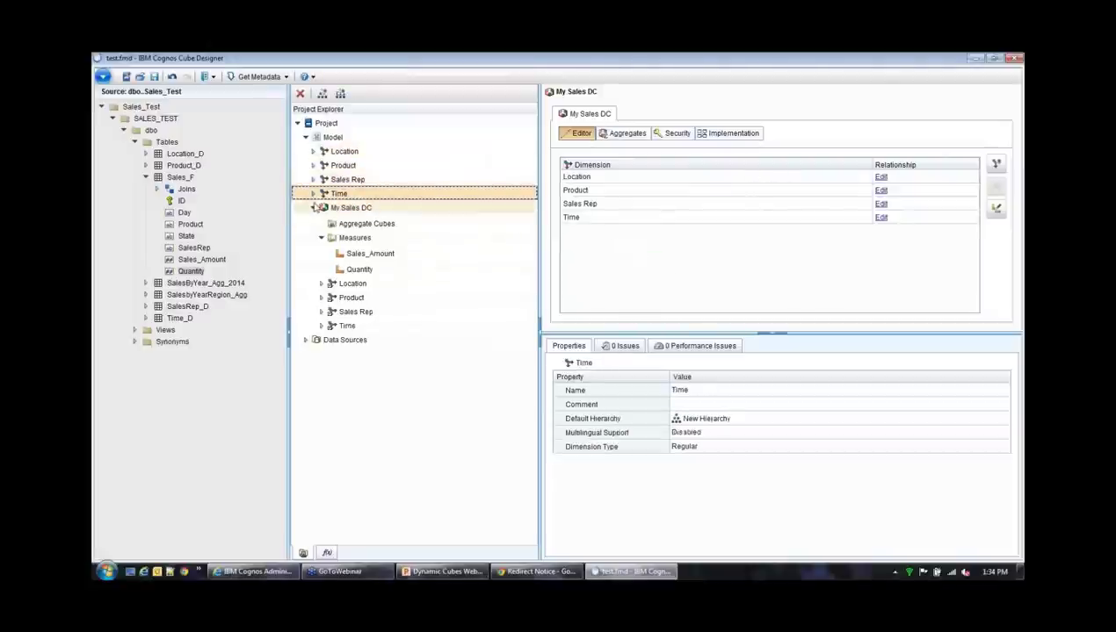
pyautogui.click(314, 207)
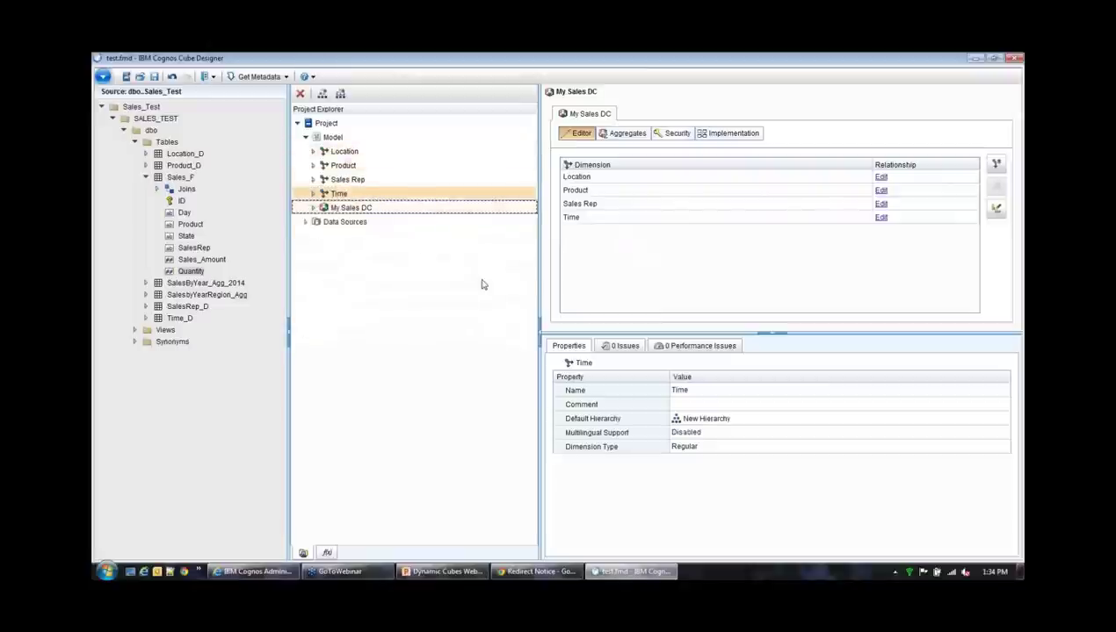
pyautogui.click(314, 207)
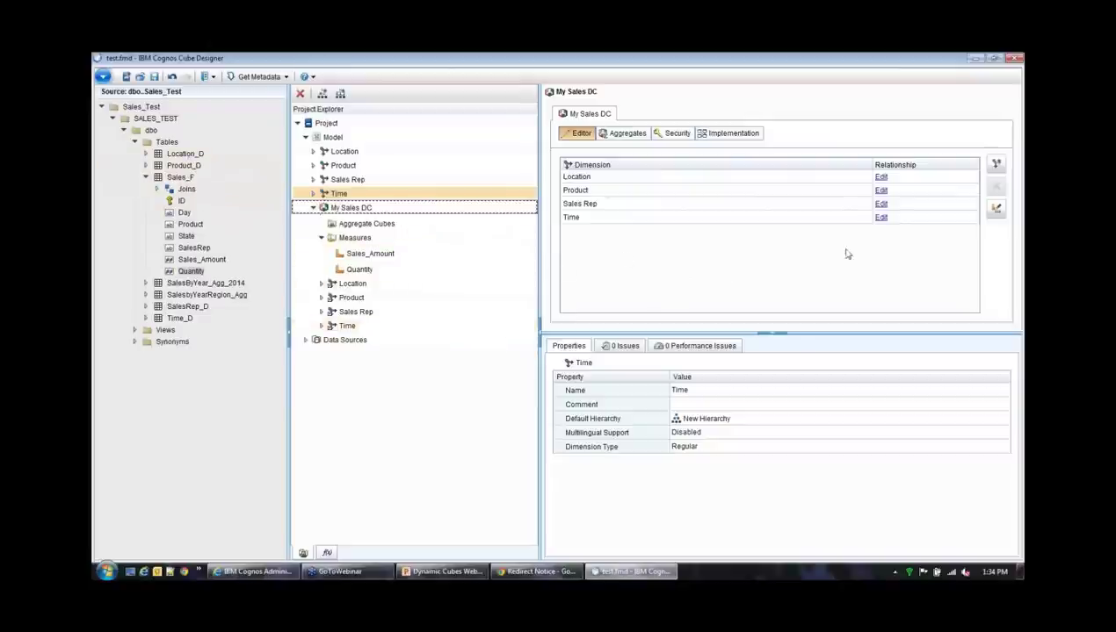
pyautogui.click(876, 164)
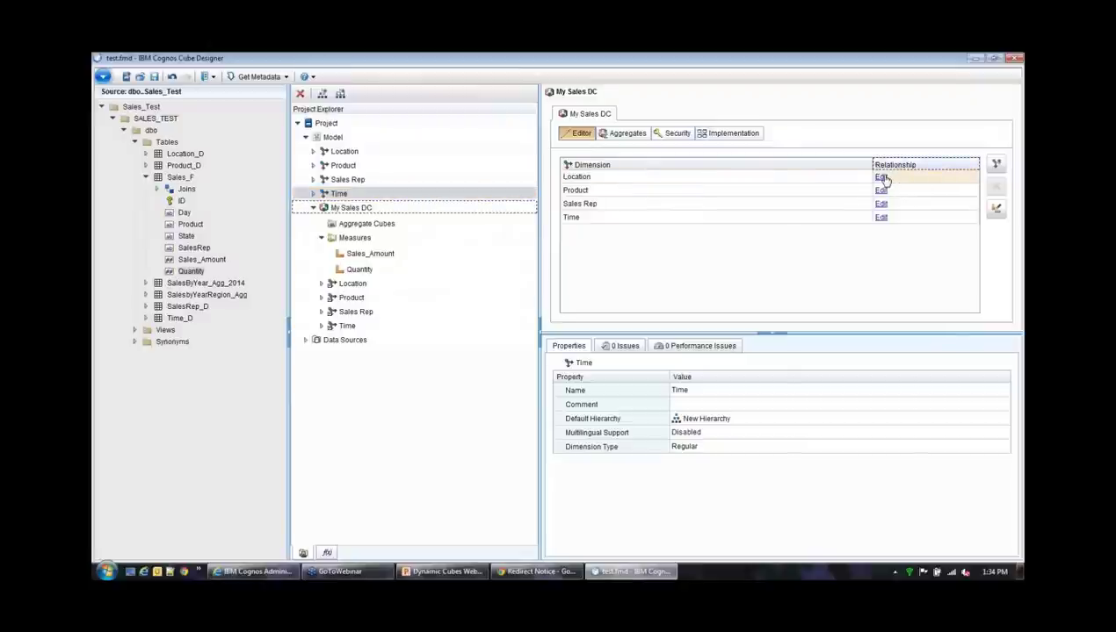
pyautogui.click(882, 177)
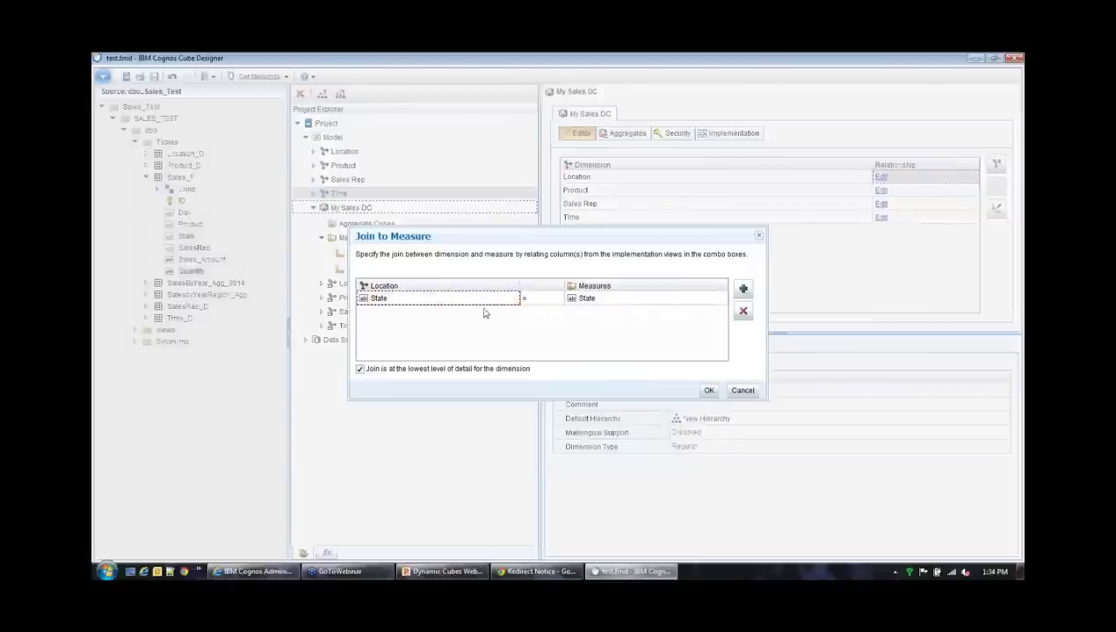
pyautogui.click(507, 301)
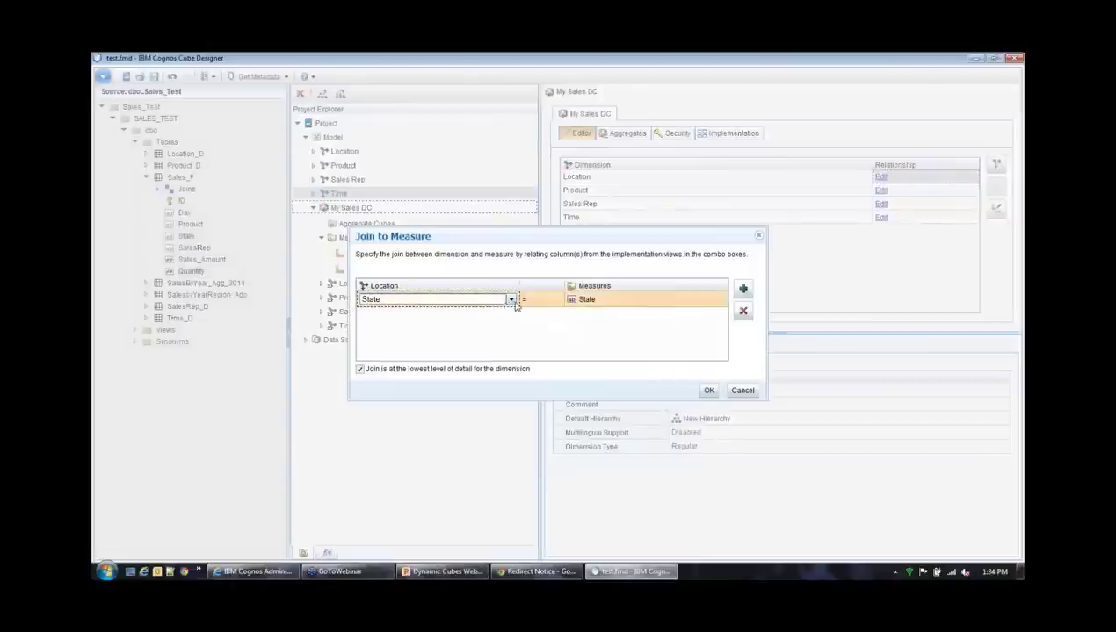
pyautogui.click(509, 300)
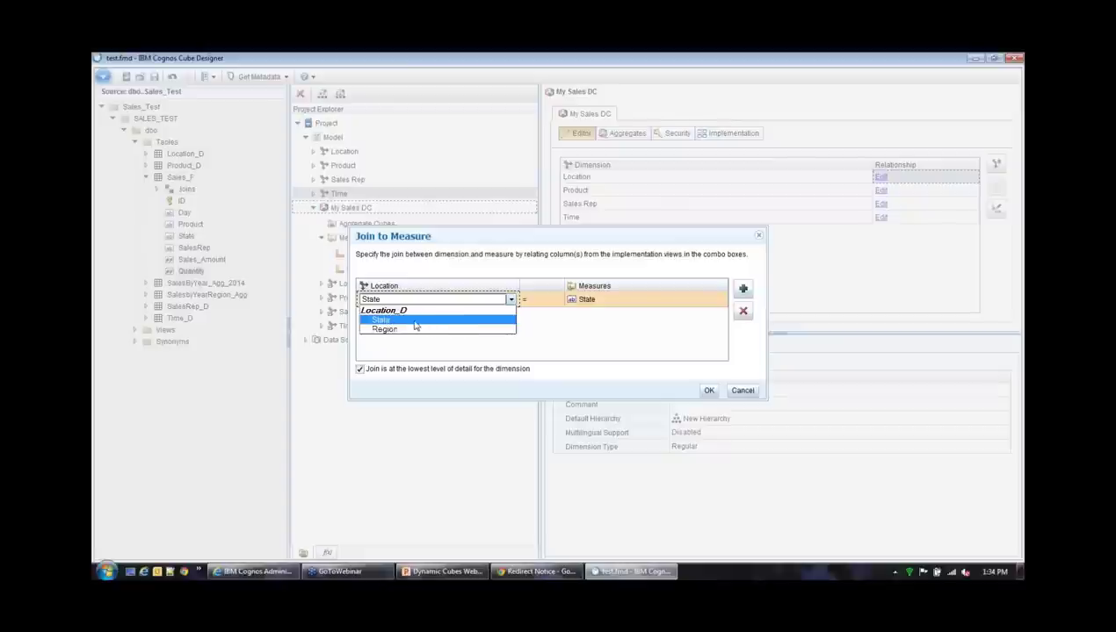
pyautogui.click(414, 320)
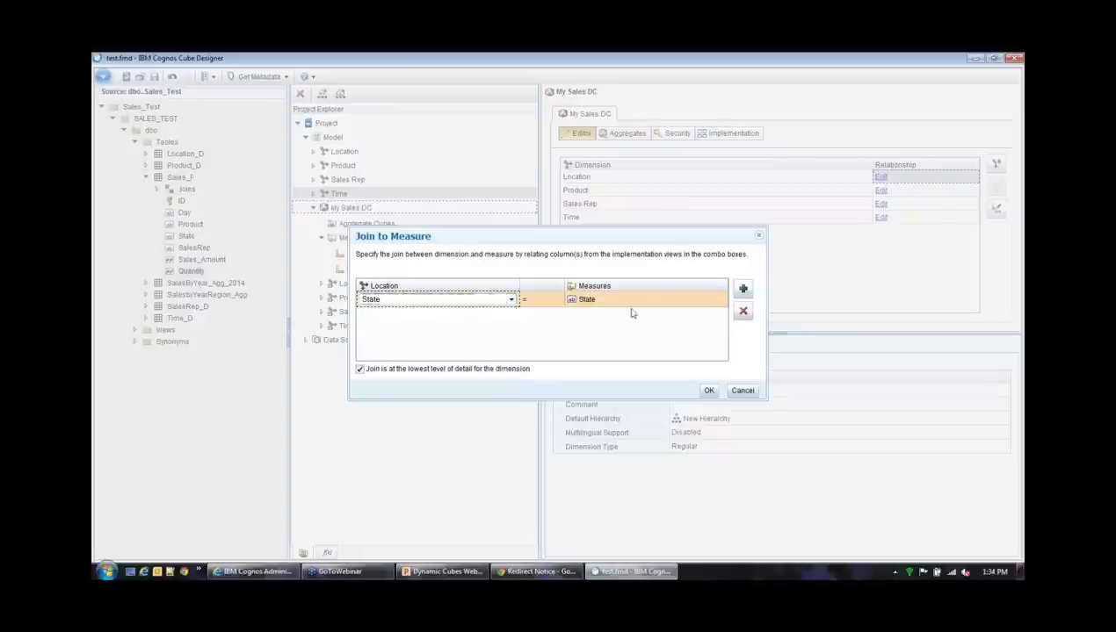
pyautogui.click(656, 302)
pyautogui.click(717, 301)
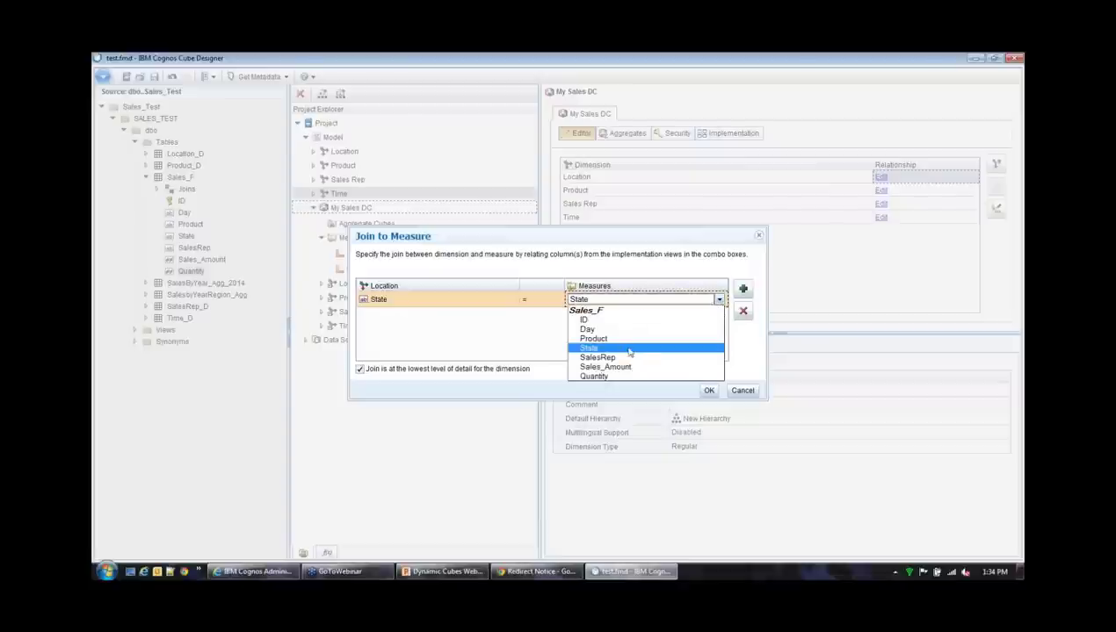
pyautogui.click(510, 343)
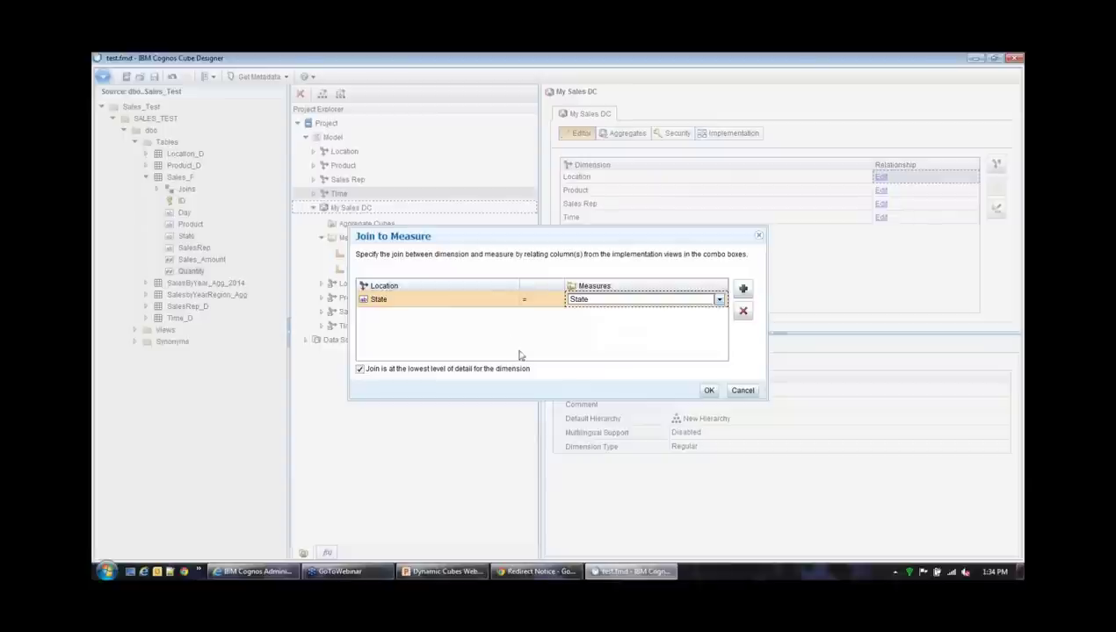
pyautogui.click(708, 390)
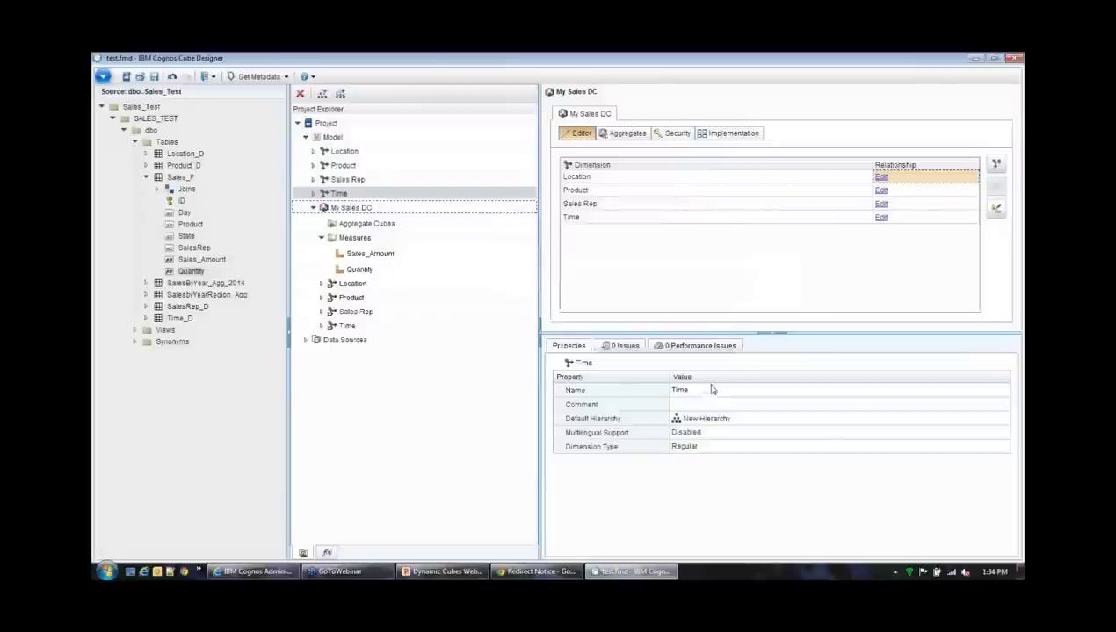
pyautogui.click(880, 204)
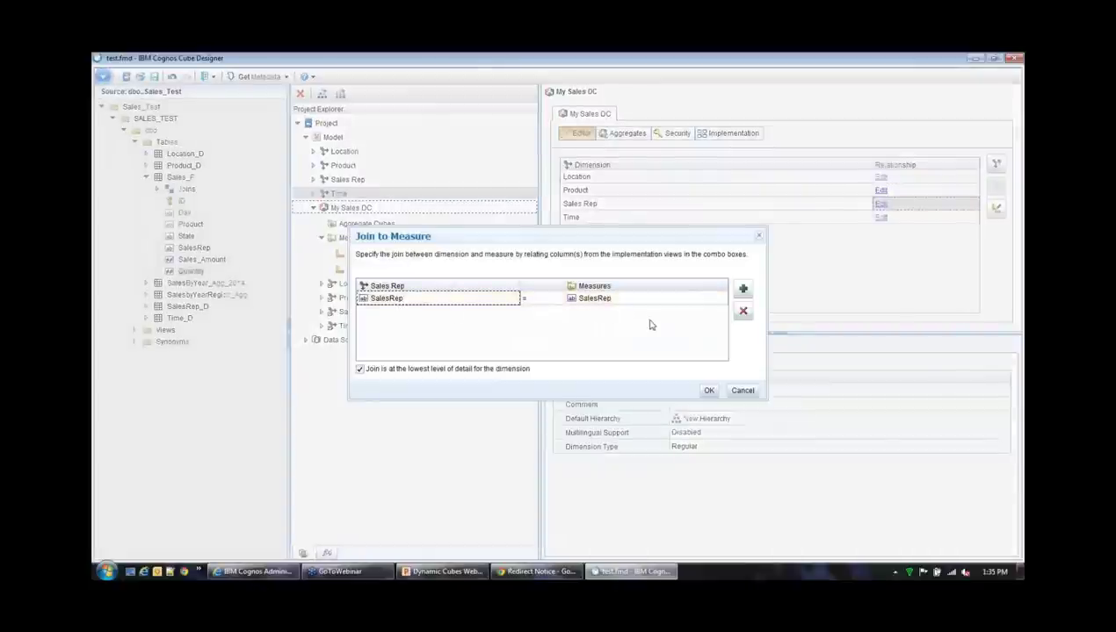
pyautogui.click(742, 392)
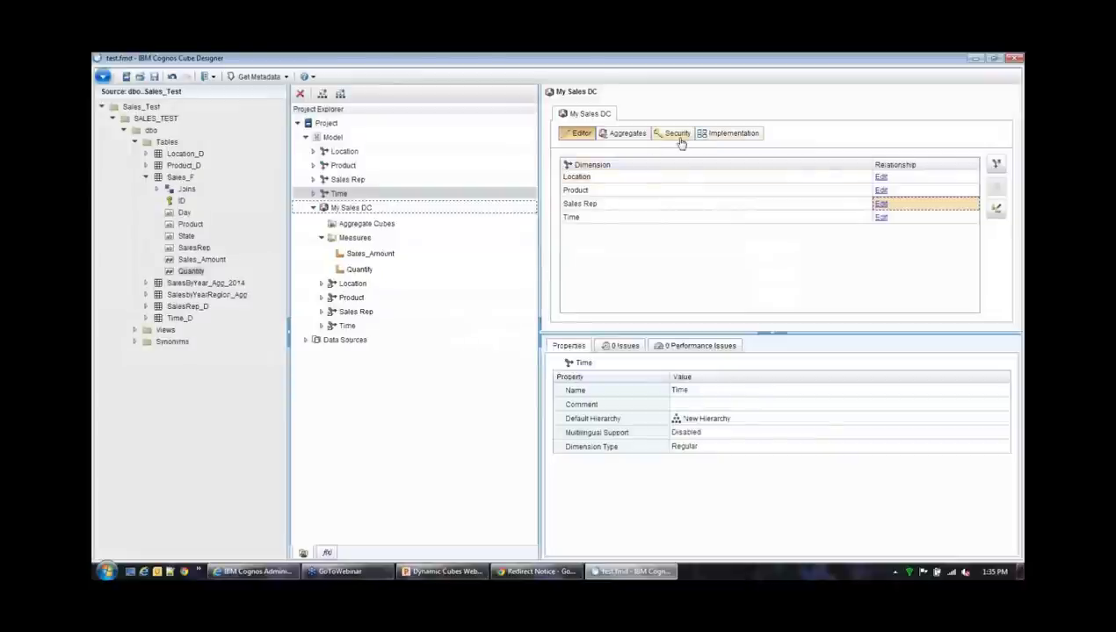
# Show the enlarged Cube Metadata Diagram and inspect Sales_F, Product_D, Location_D, SalesRep_D and Time_D
pyautogui.click(725, 134)
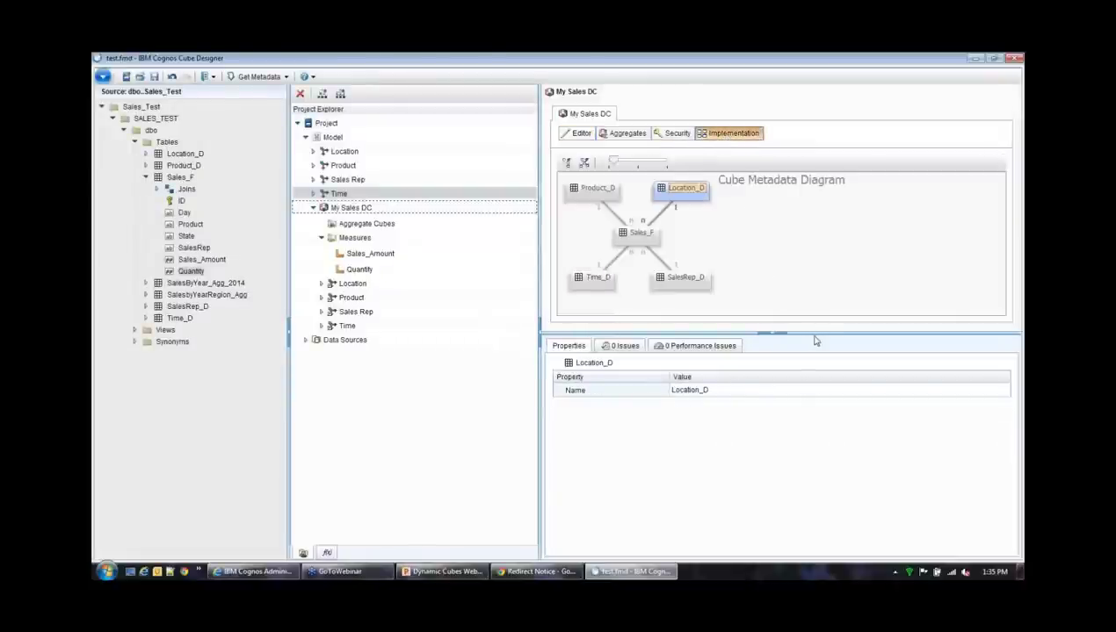
pyautogui.moveTo(810, 333); pyautogui.dragTo(809, 399)
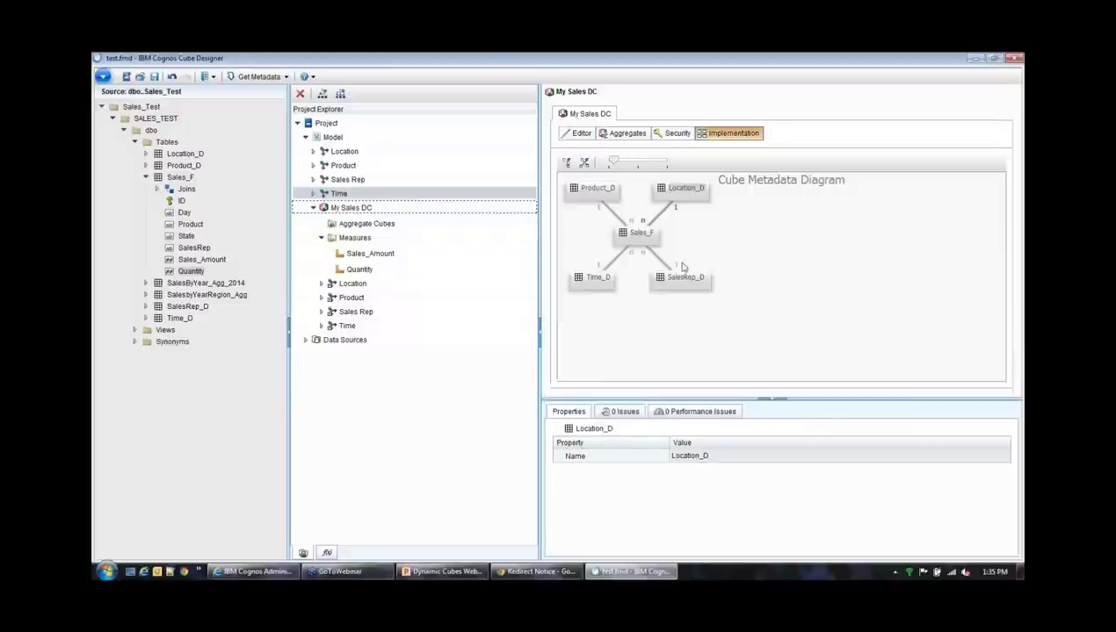
pyautogui.click(626, 236)
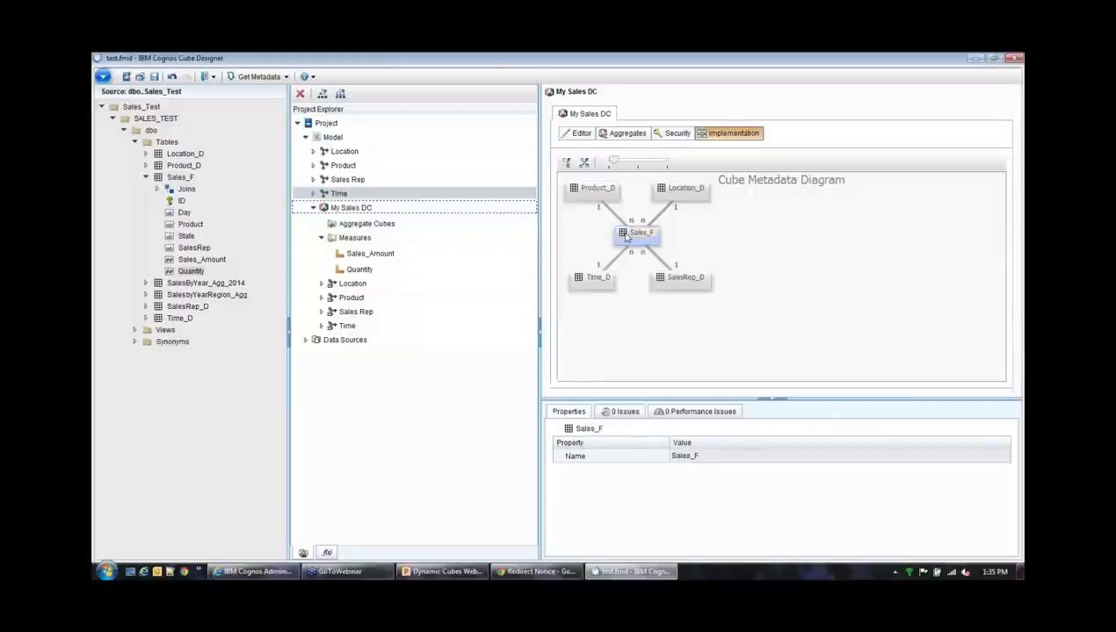
pyautogui.click(587, 192)
pyautogui.click(673, 200)
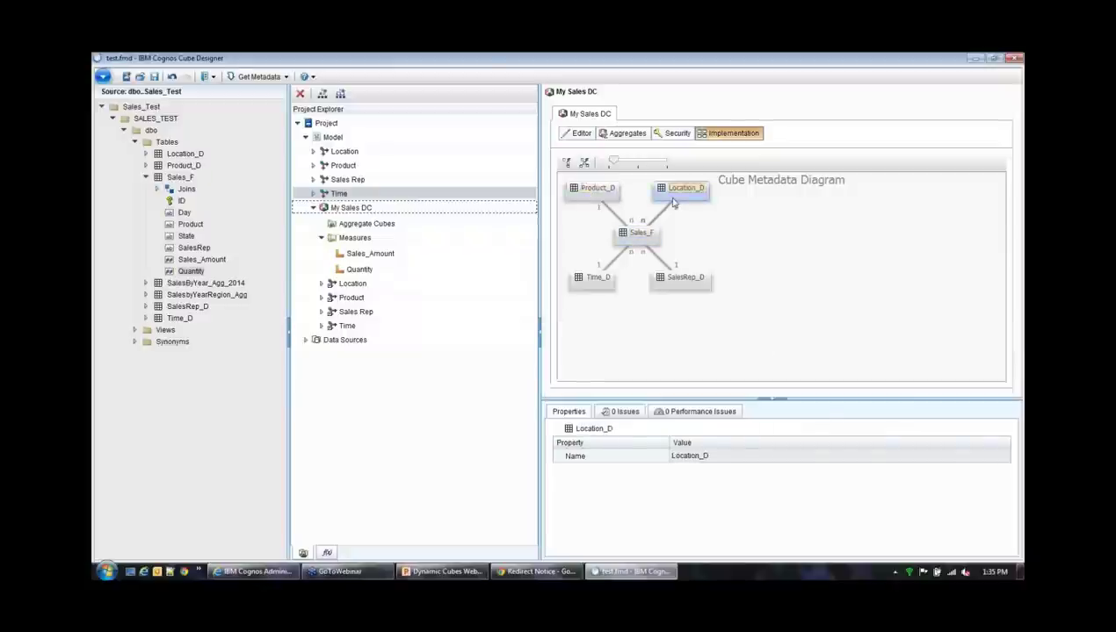
pyautogui.click(665, 278)
pyautogui.click(601, 281)
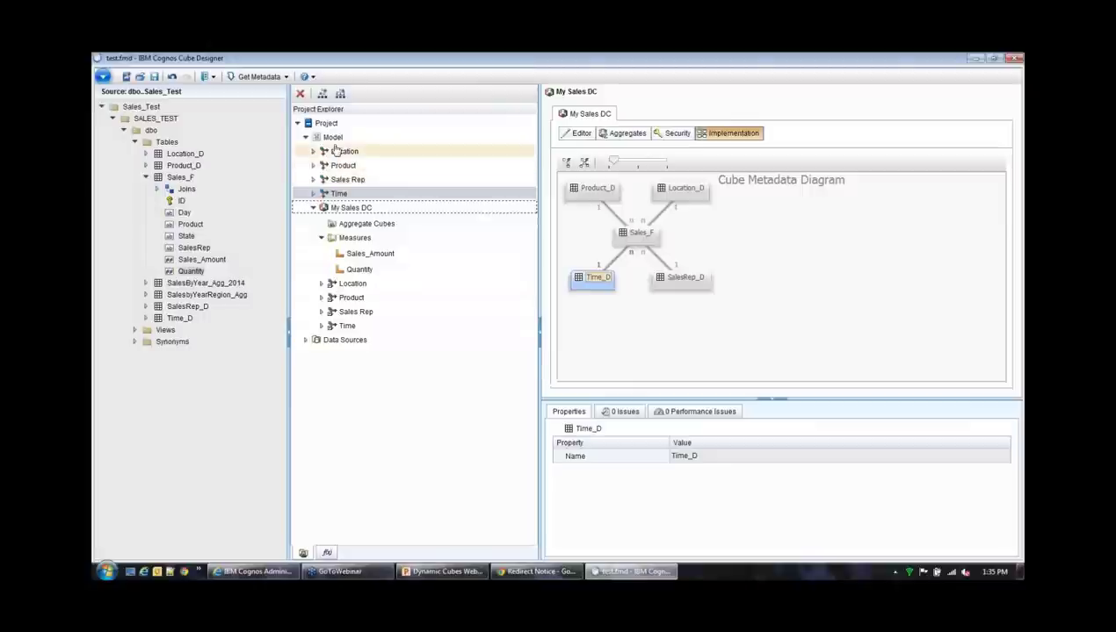
# Save the project, collapse the Measures folder and select the My Sales DC cube
pyautogui.click(154, 77)
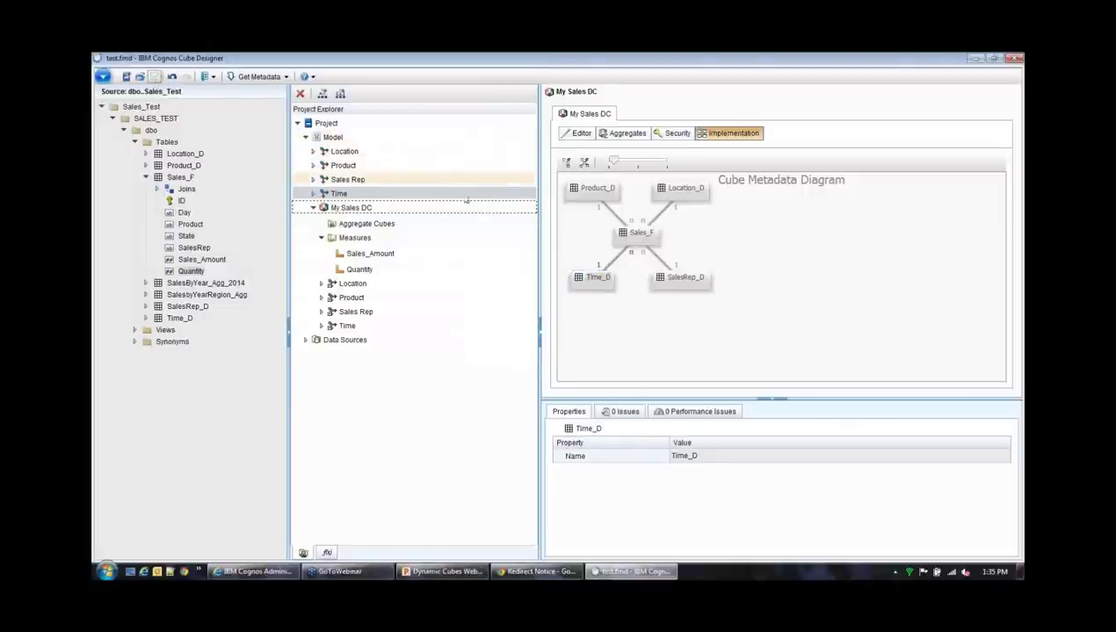
pyautogui.click(321, 238)
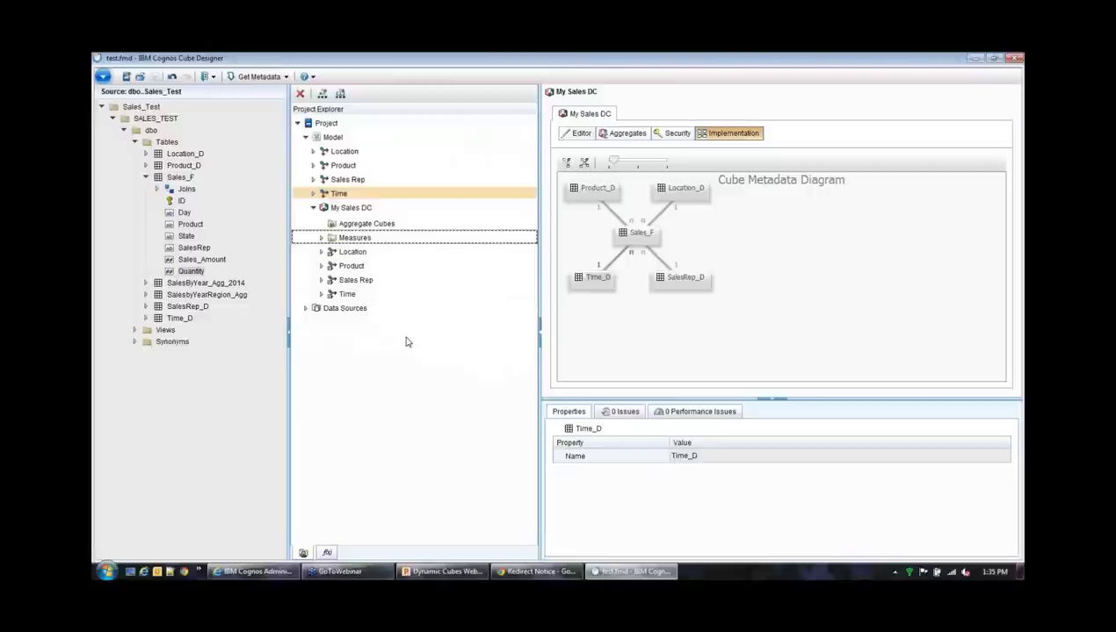
pyautogui.click(361, 209)
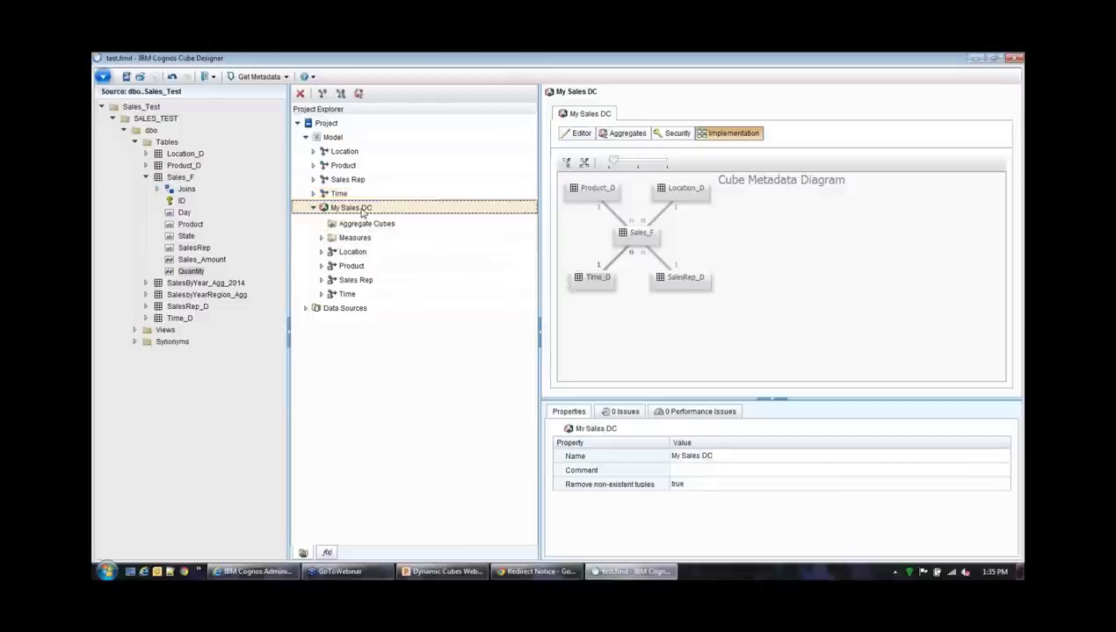
# Start publishing My Sales DC with every additional option selected, including package My Sales DC
pyautogui.rightClick(362, 212)
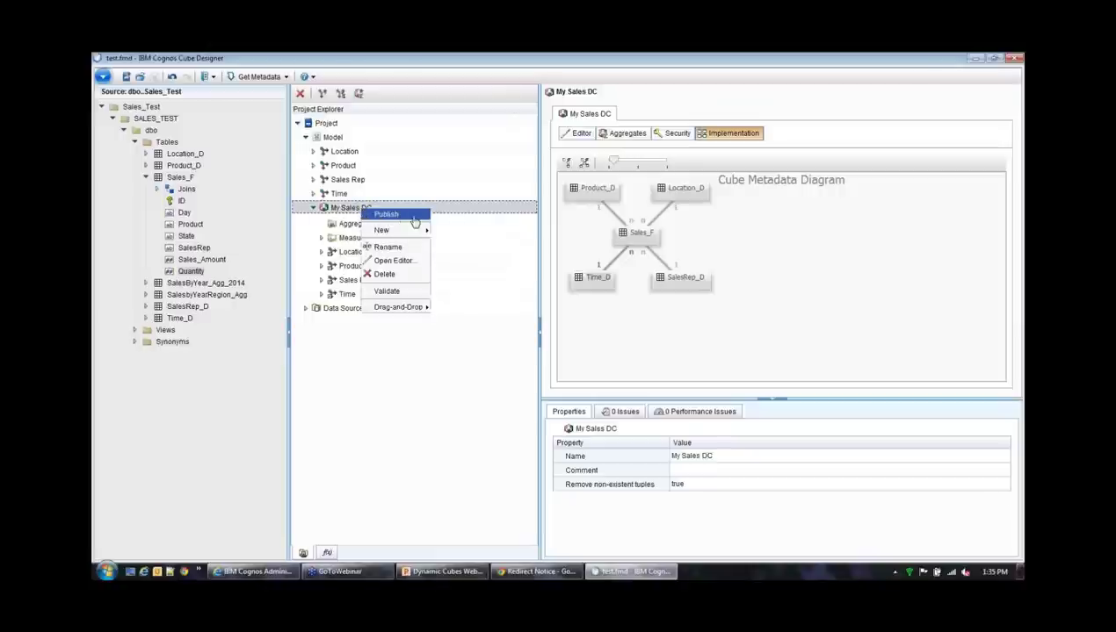
pyautogui.click(412, 218)
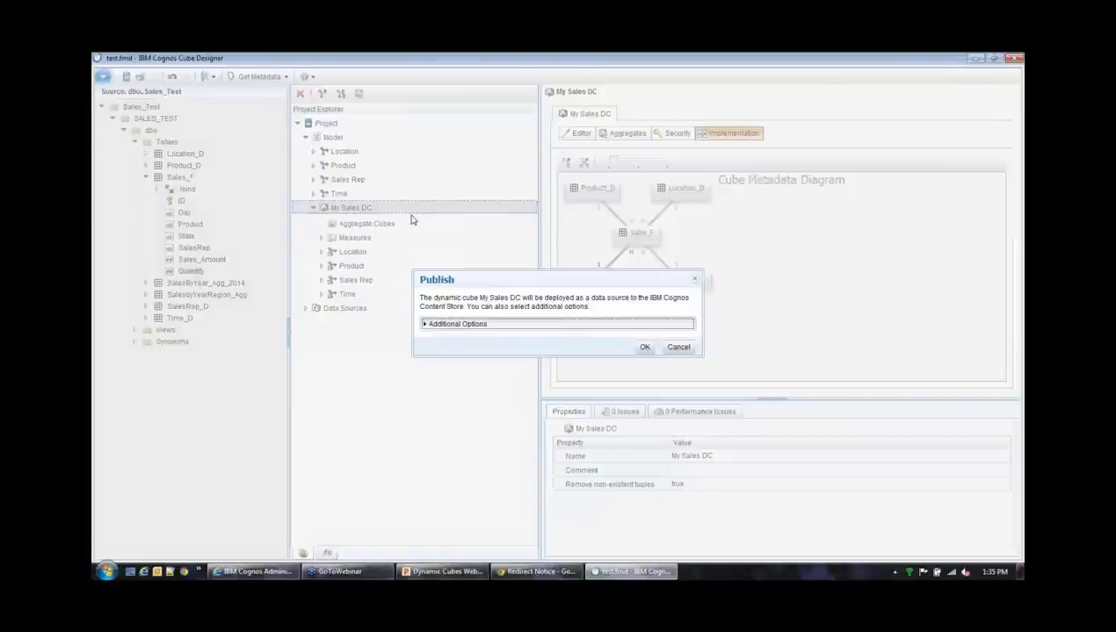
pyautogui.click(429, 324)
pyautogui.moveTo(493, 202); pyautogui.dragTo(496, 150)
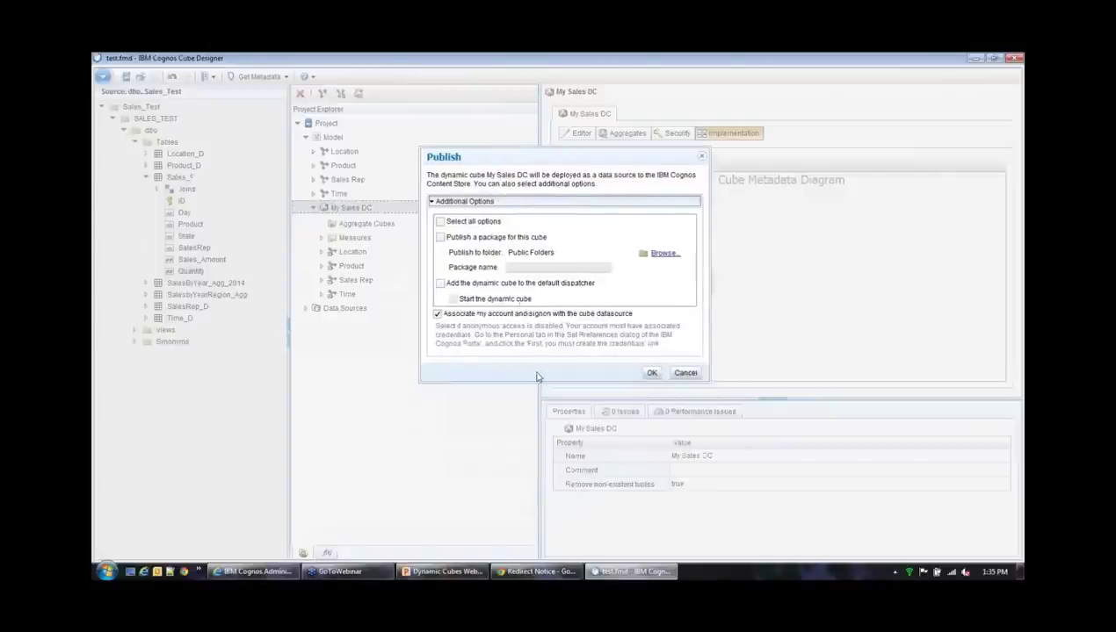
pyautogui.click(441, 222)
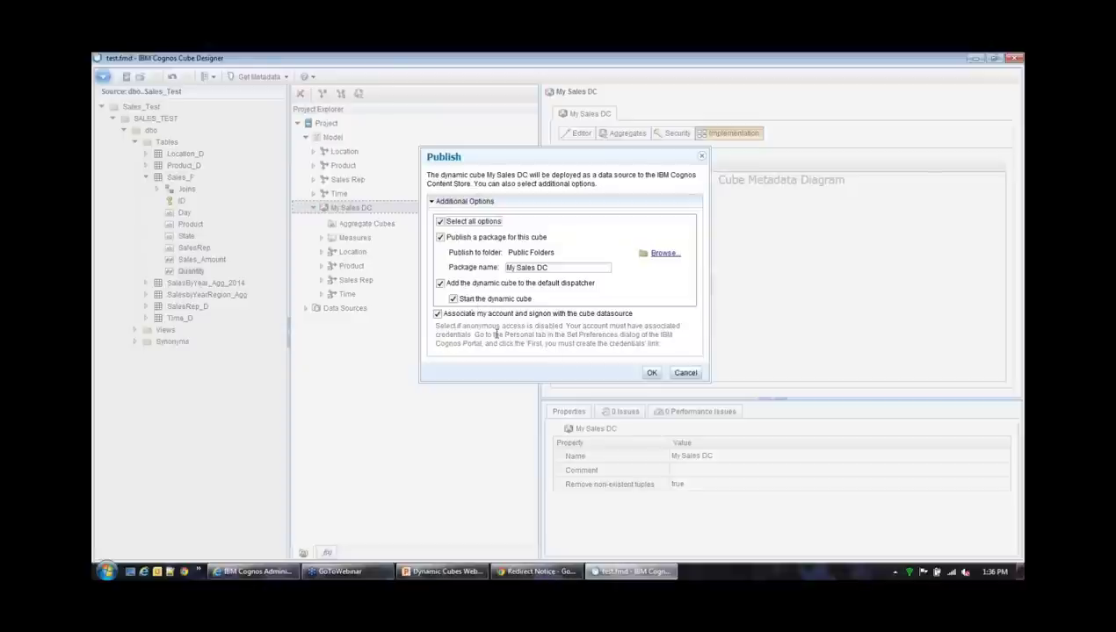
# Publish My Sales DC to Public Folders with default dispatcher, start cube and signon options kept
pyautogui.moveTo(443, 314); pyautogui.dragTo(565, 314)
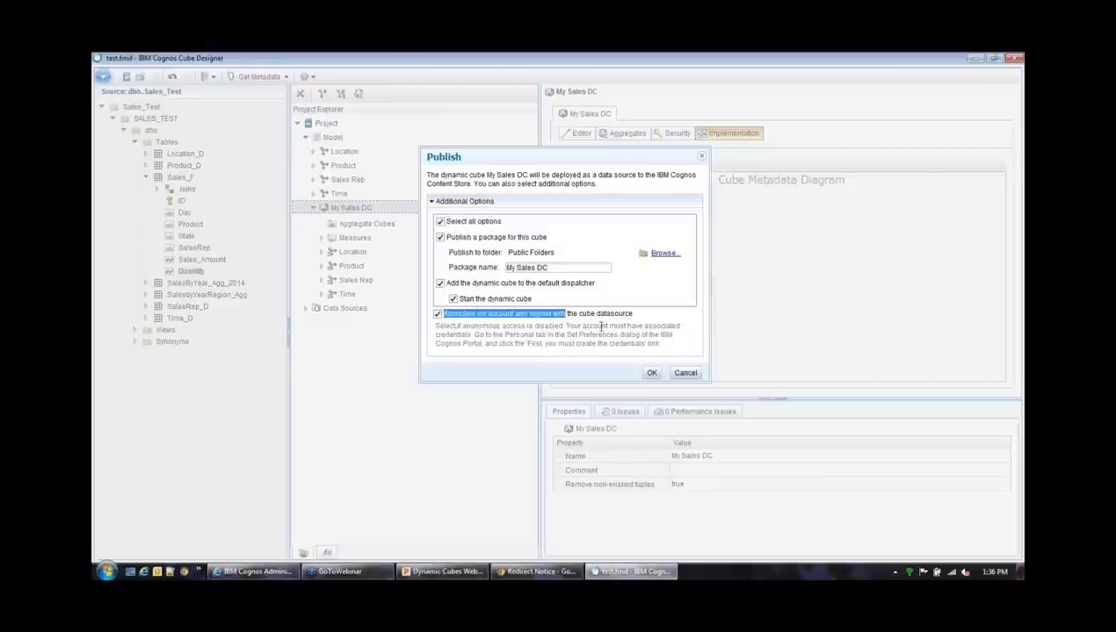
pyautogui.click(527, 313)
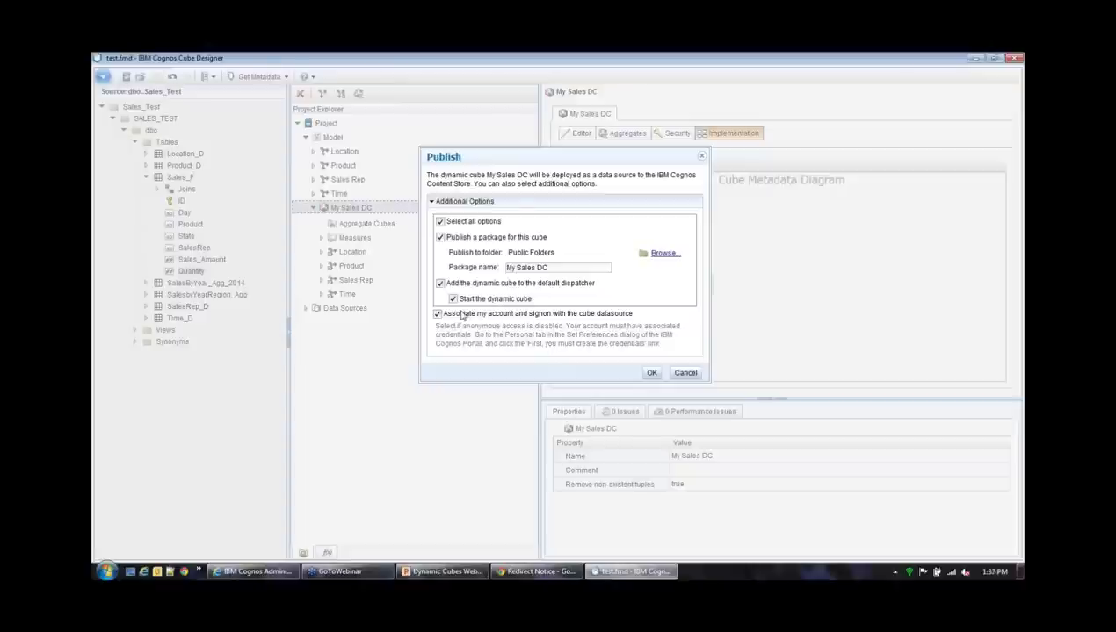
pyautogui.click(650, 373)
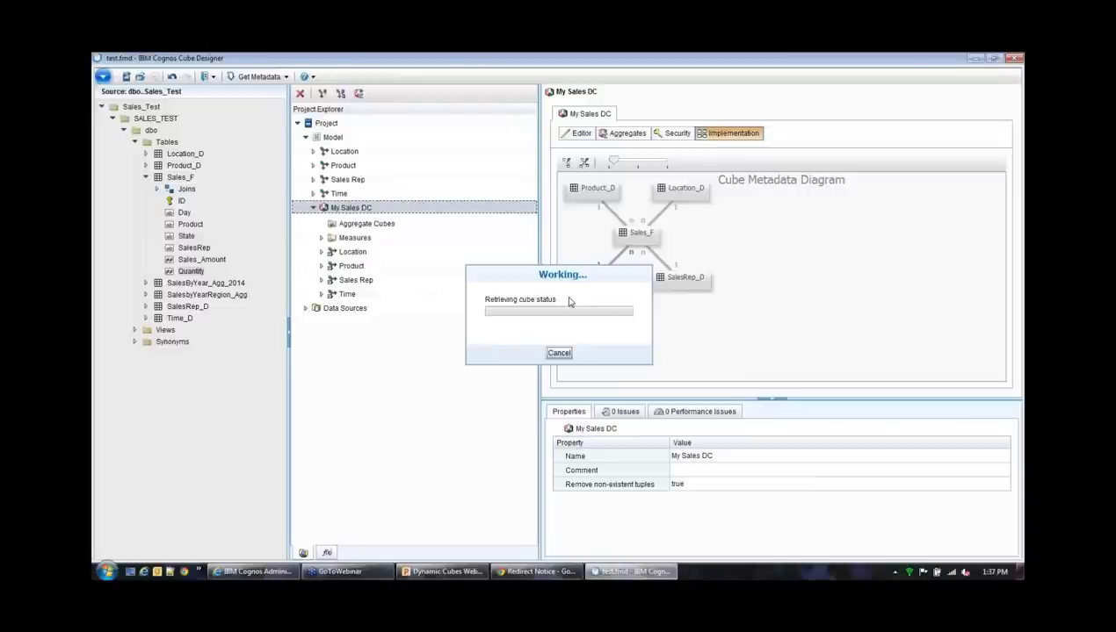
# Refresh Data Stores in Cognos Administration, then dismiss the BMT-MD-6587 cube configuration error
pyautogui.moveTo(555, 275); pyautogui.dragTo(478, 272)
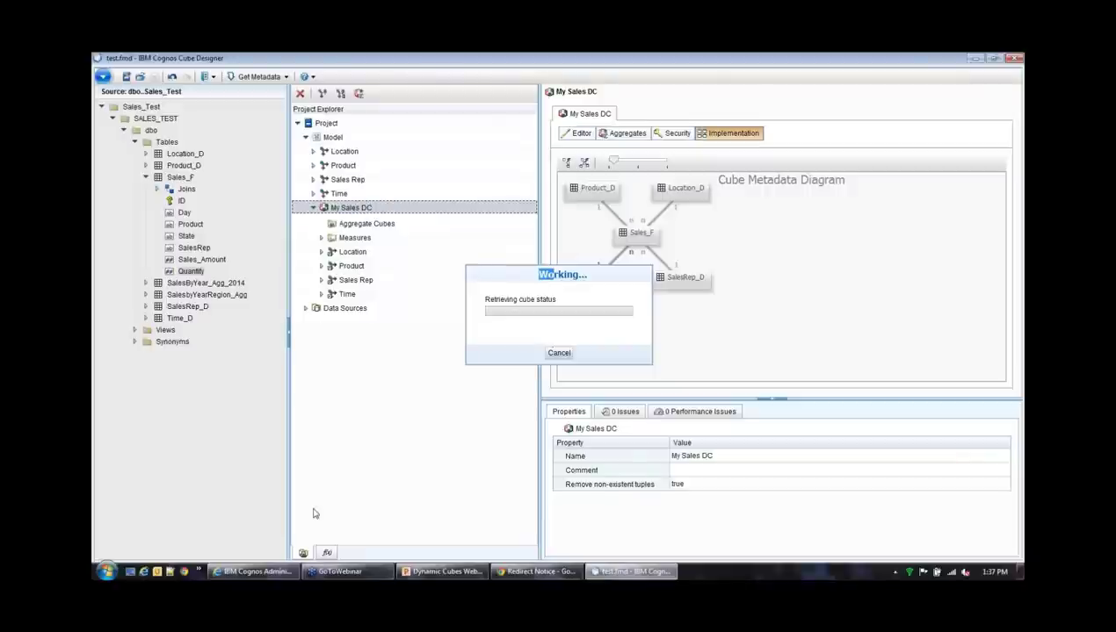
pyautogui.click(264, 572)
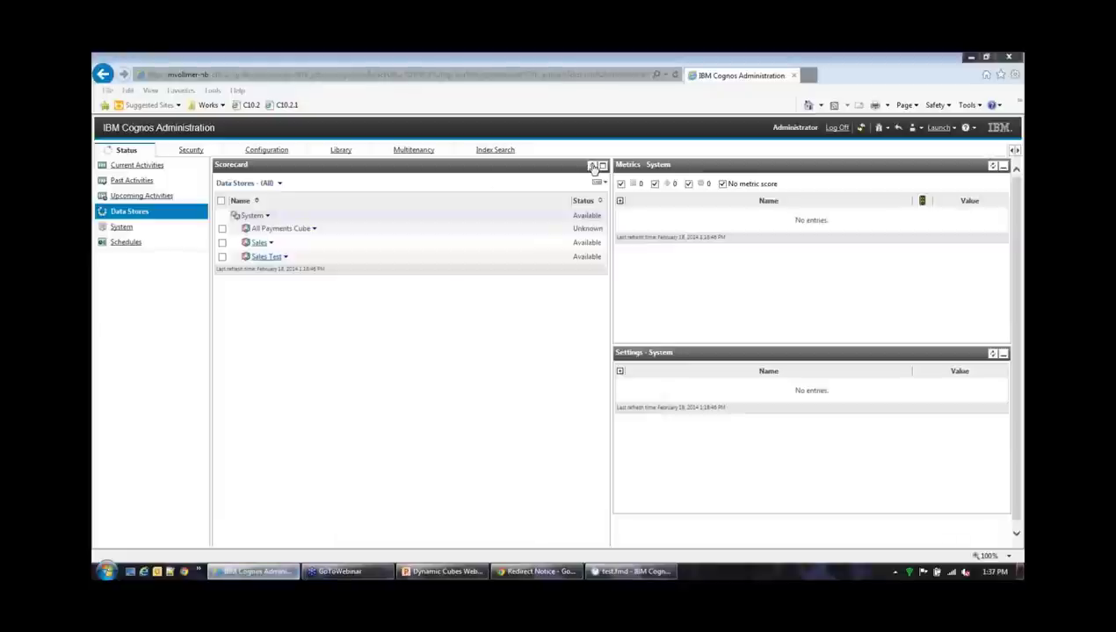
pyautogui.click(593, 167)
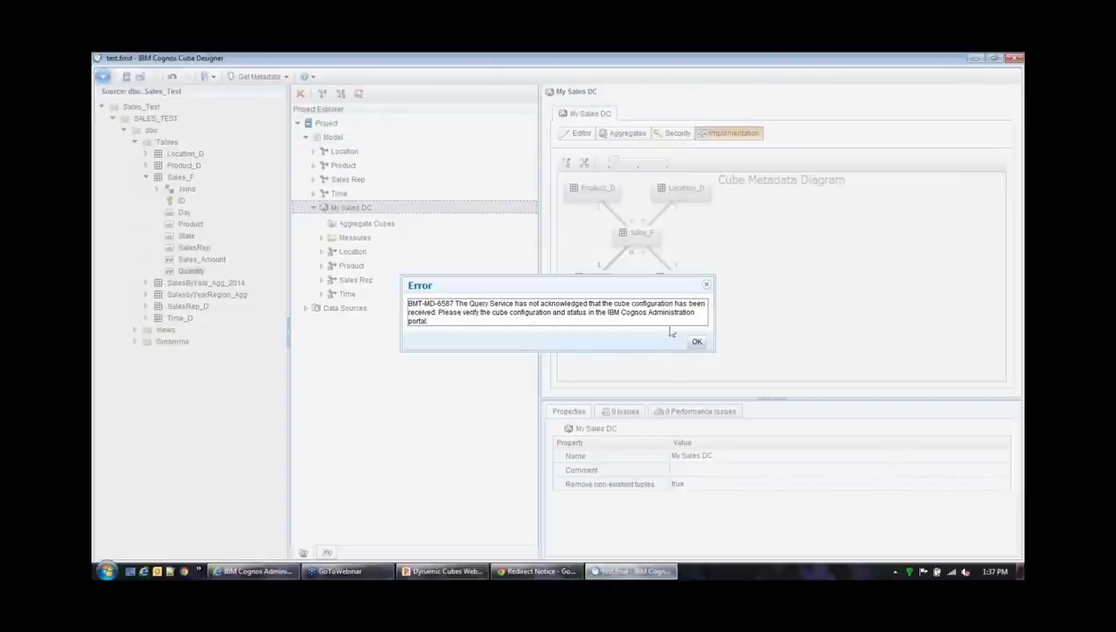
pyautogui.click(695, 343)
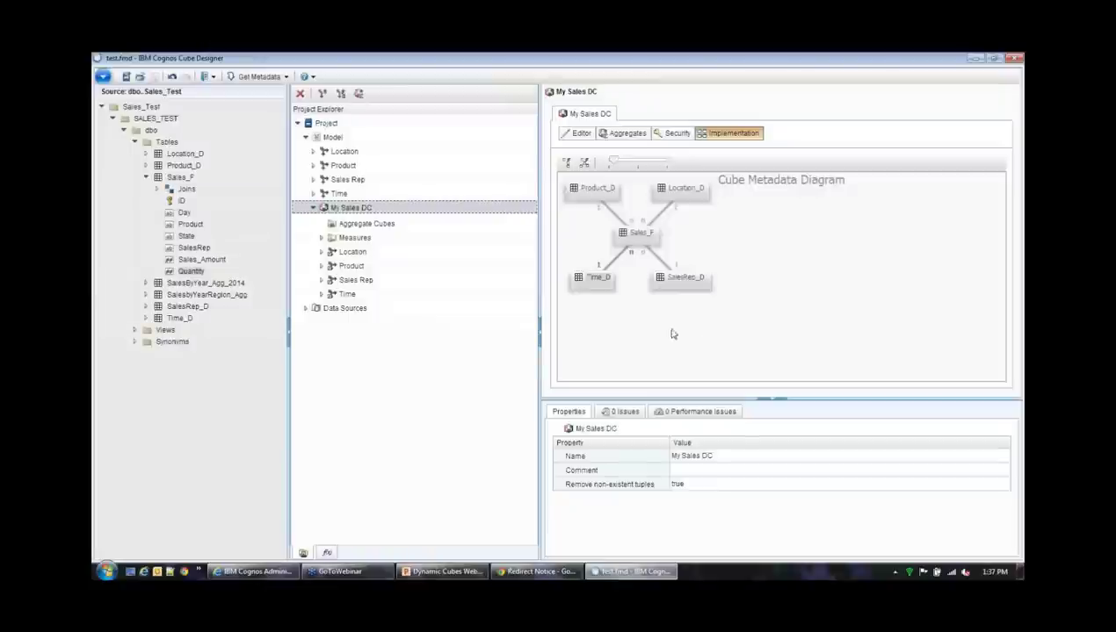
# Refresh Data Stores and drill into My Sales DC > Server_1
pyautogui.click(255, 571)
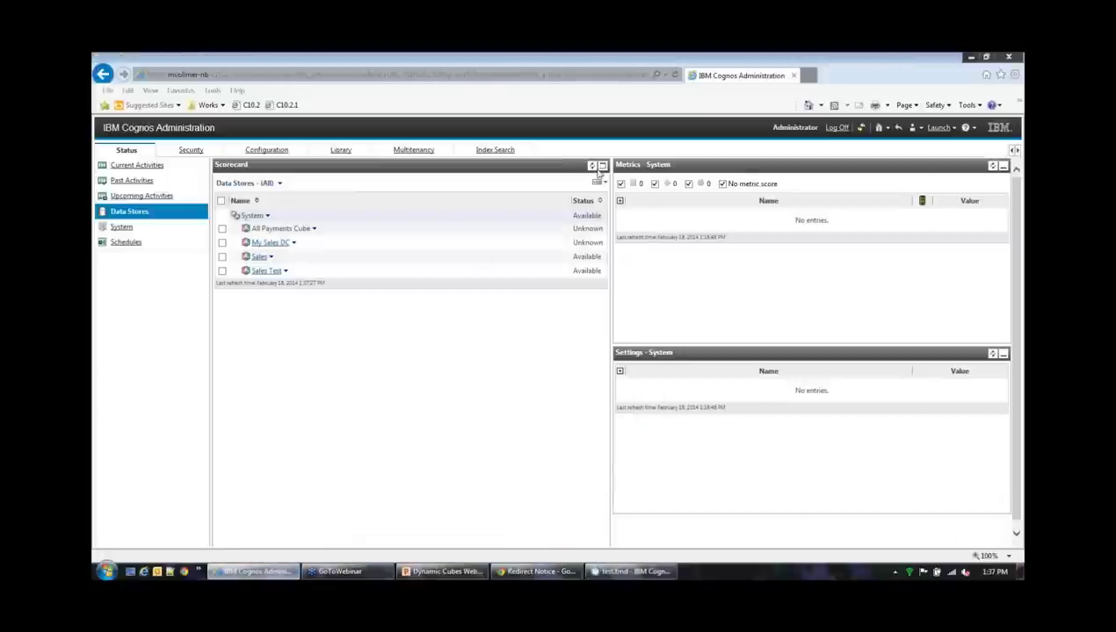
pyautogui.click(592, 166)
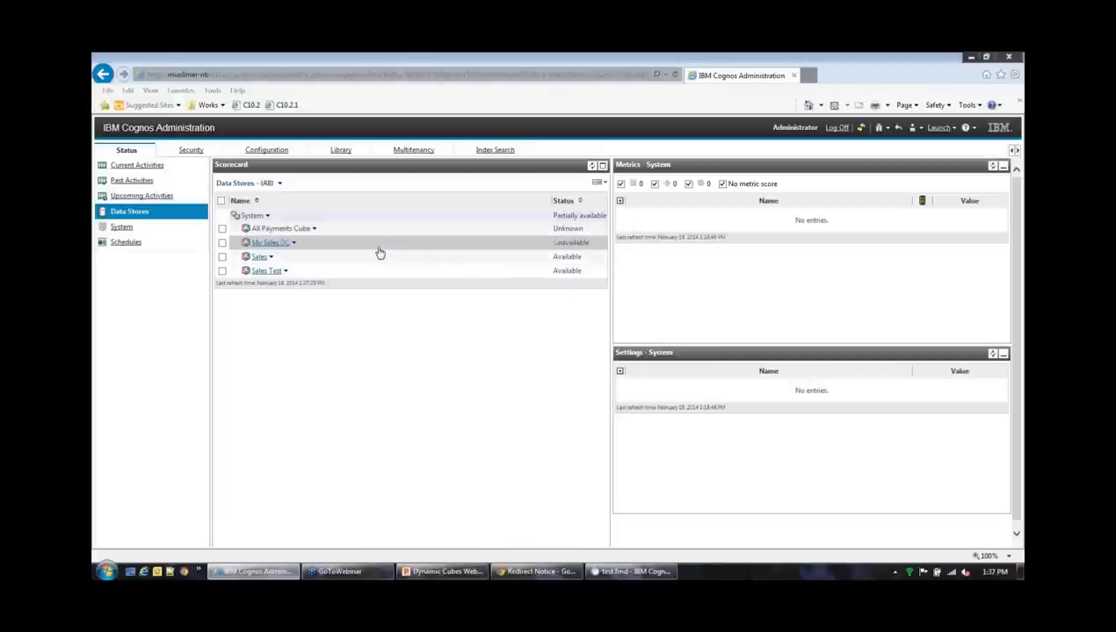
pyautogui.click(269, 244)
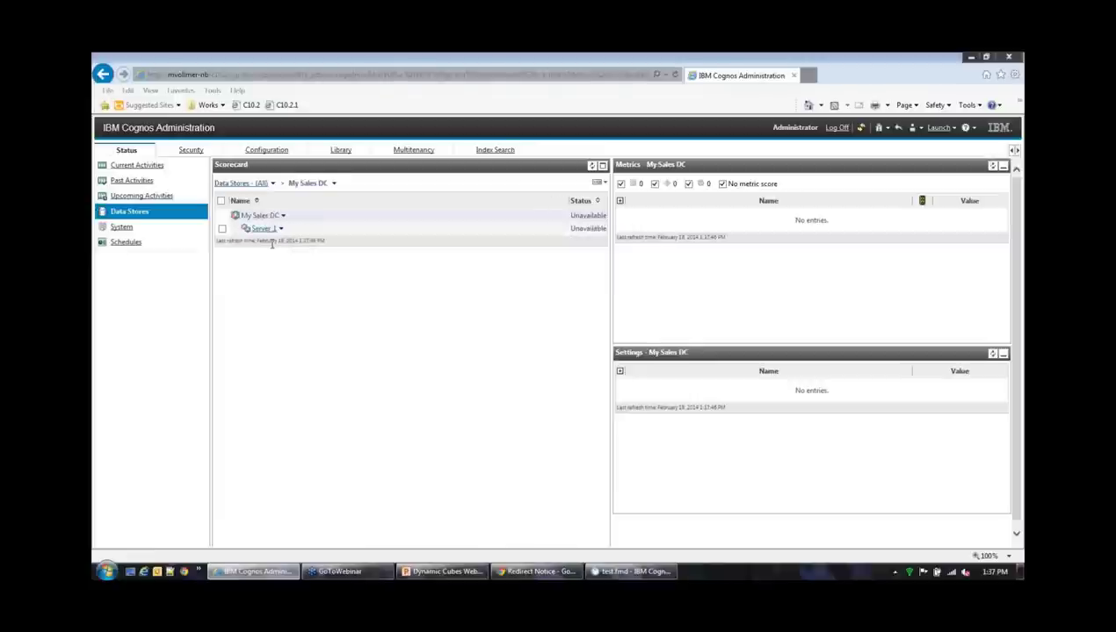
pyautogui.click(265, 230)
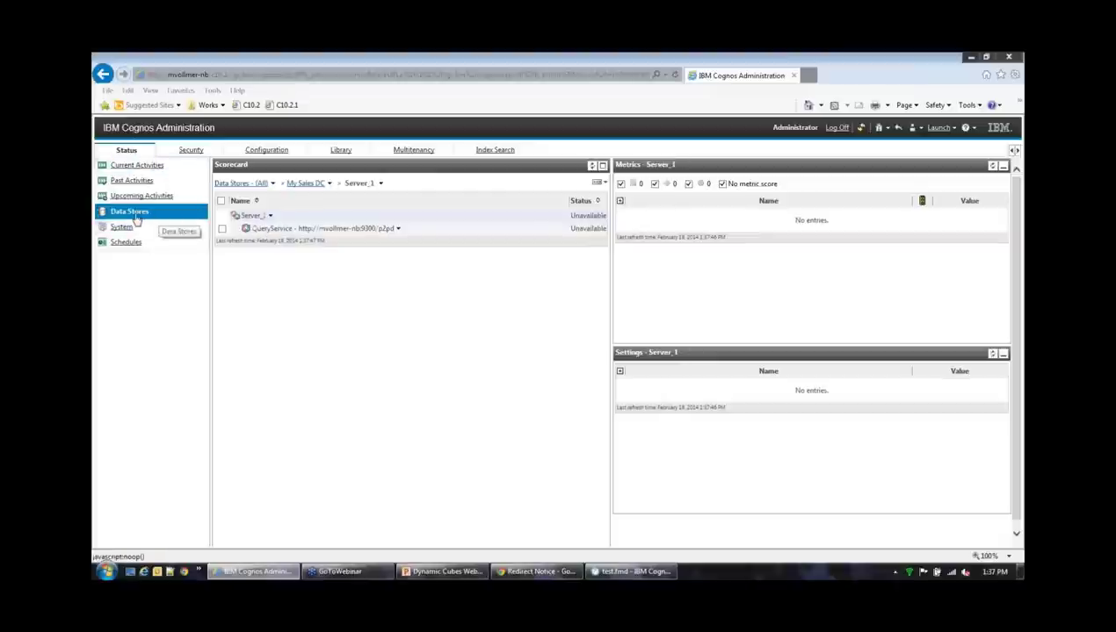
# Start the cube on the QueryService so it shows Available and Running
pyautogui.click(398, 228)
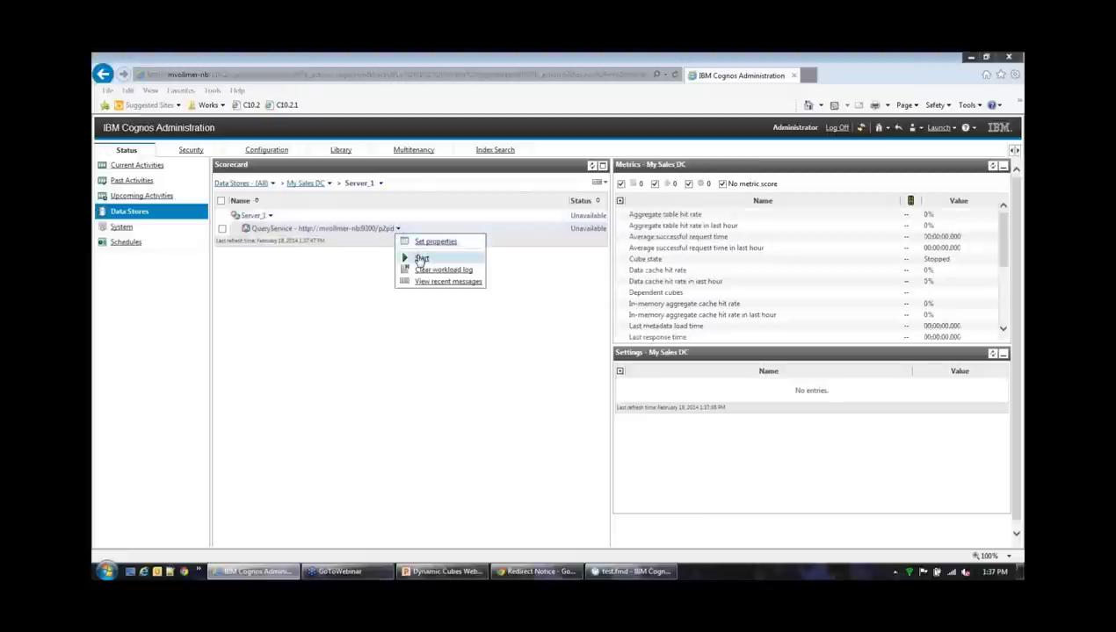
pyautogui.click(419, 257)
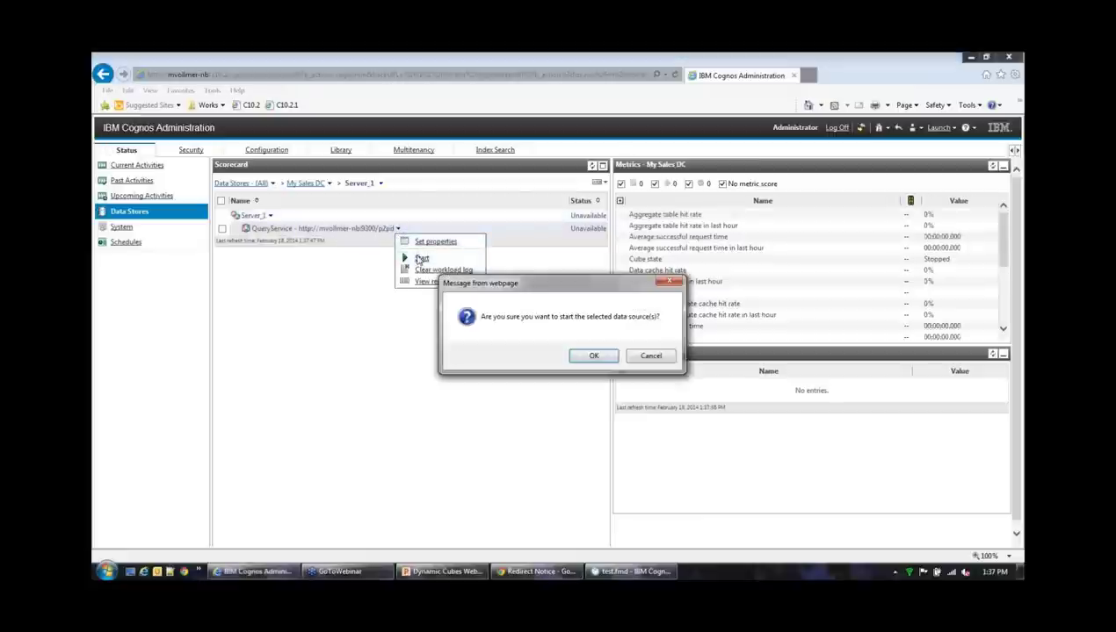
pyautogui.click(595, 355)
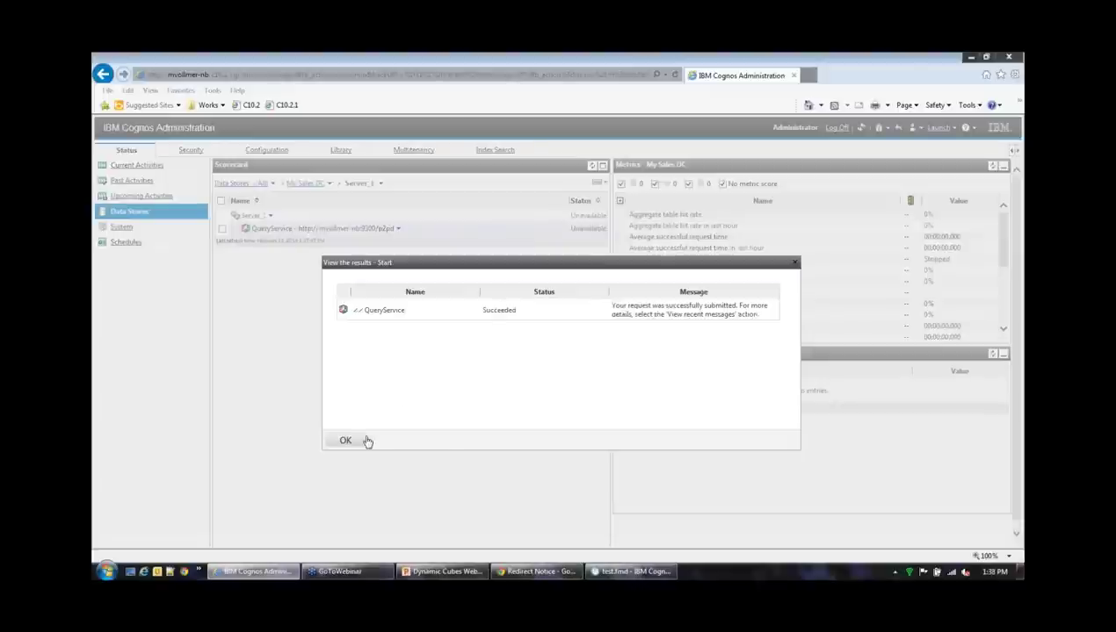
pyautogui.click(346, 443)
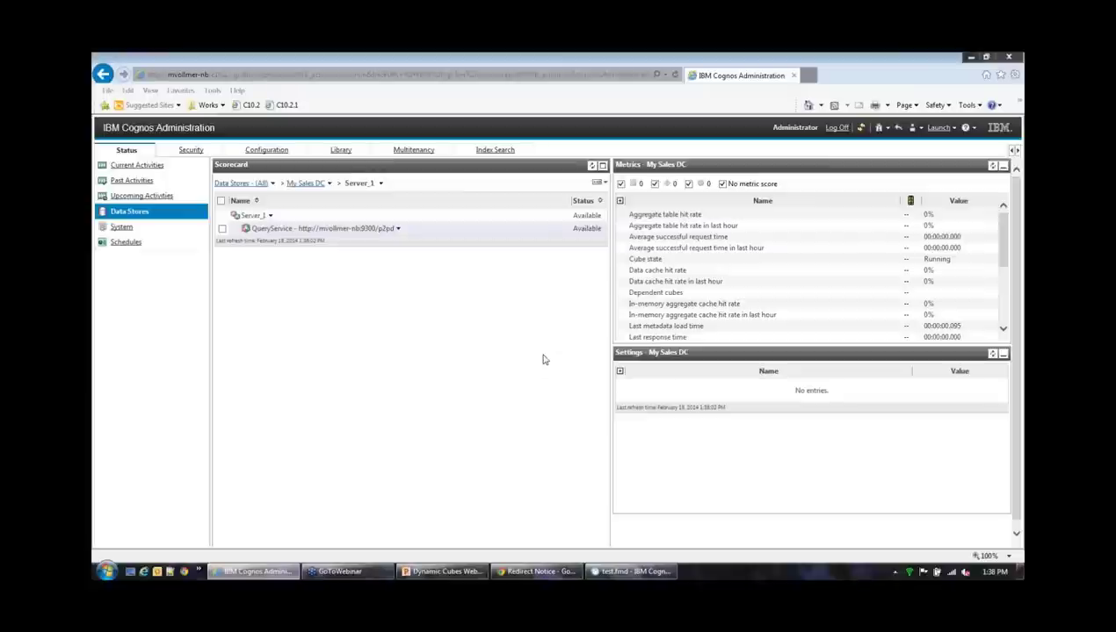
pyautogui.click(398, 228)
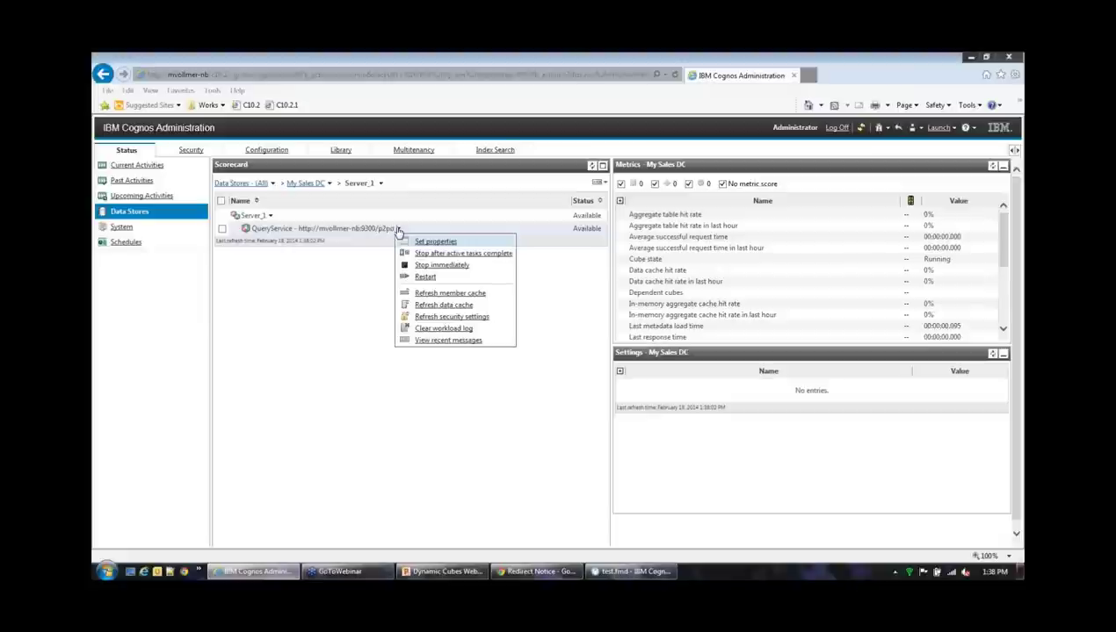
pyautogui.click(330, 281)
pyautogui.click(398, 229)
pyautogui.click(481, 342)
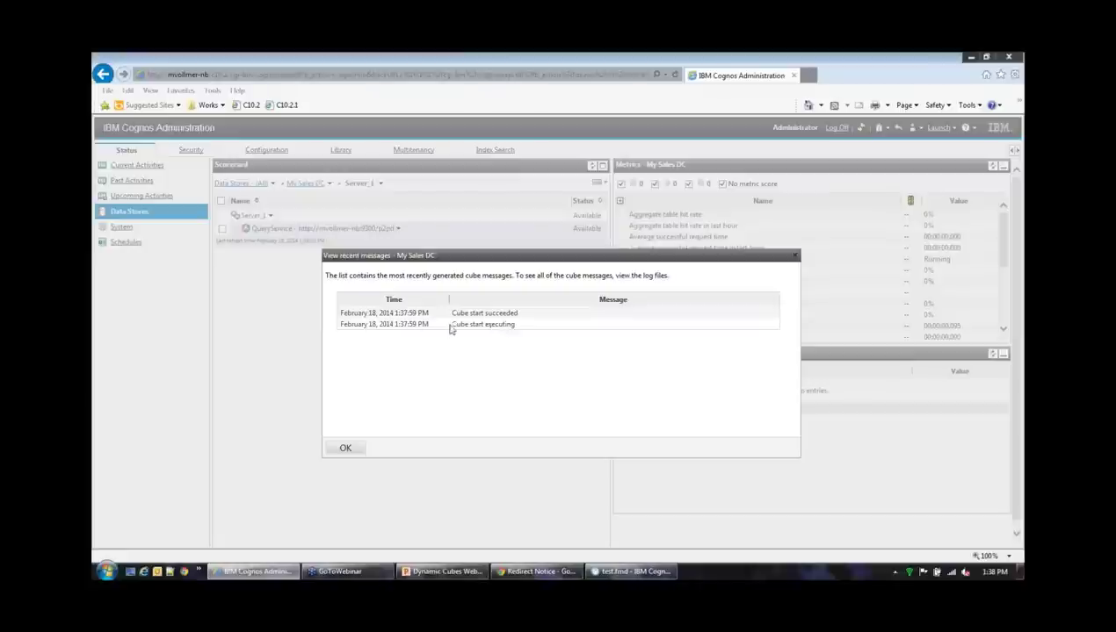
pyautogui.click(348, 447)
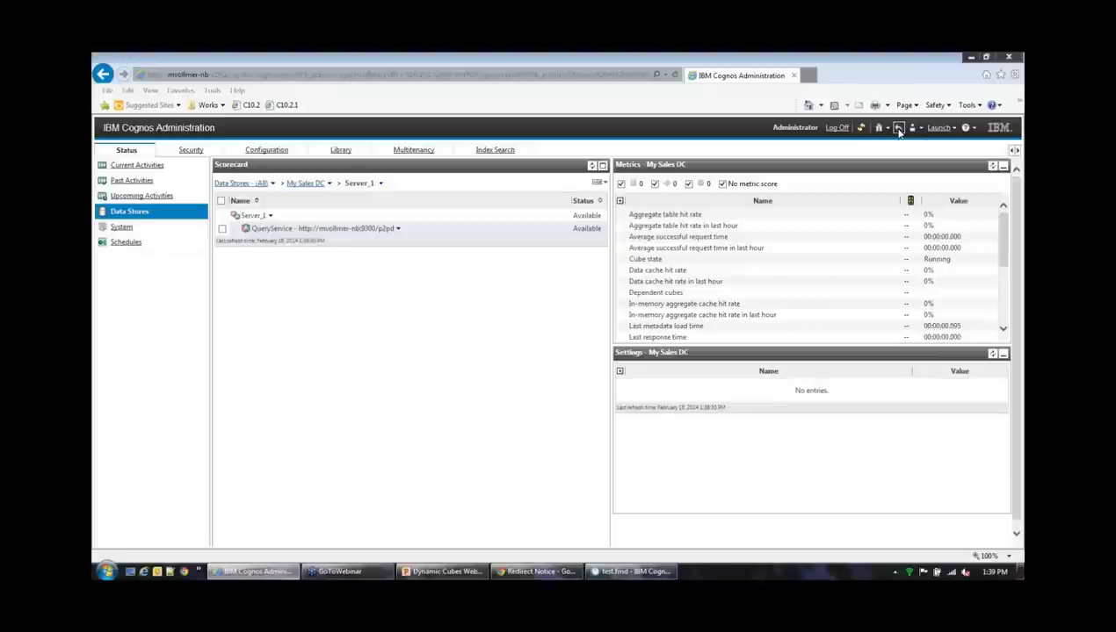
# Open the My Sales DC package from Public Folders in Analysis Studio as a blank analysis
pyautogui.click(897, 130)
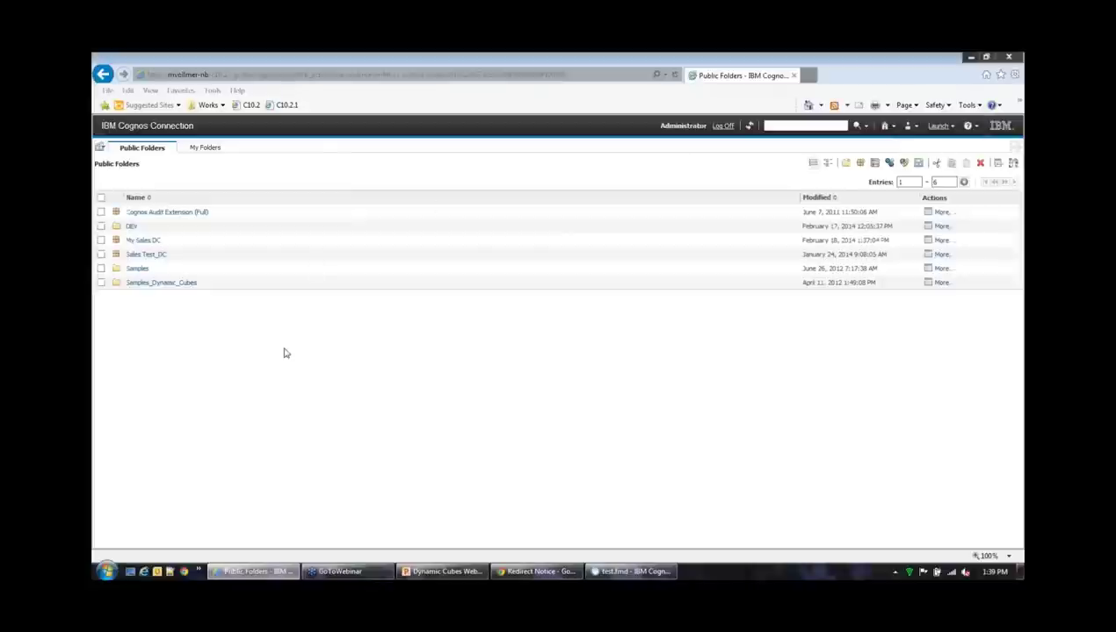
pyautogui.click(154, 241)
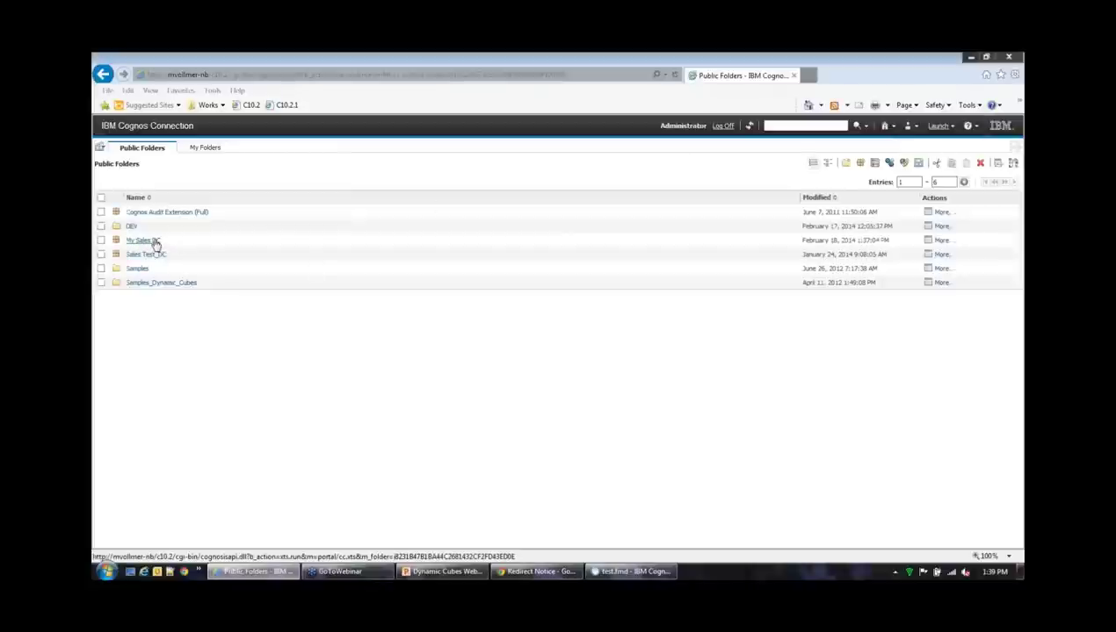
pyautogui.click(936, 125)
pyautogui.click(889, 175)
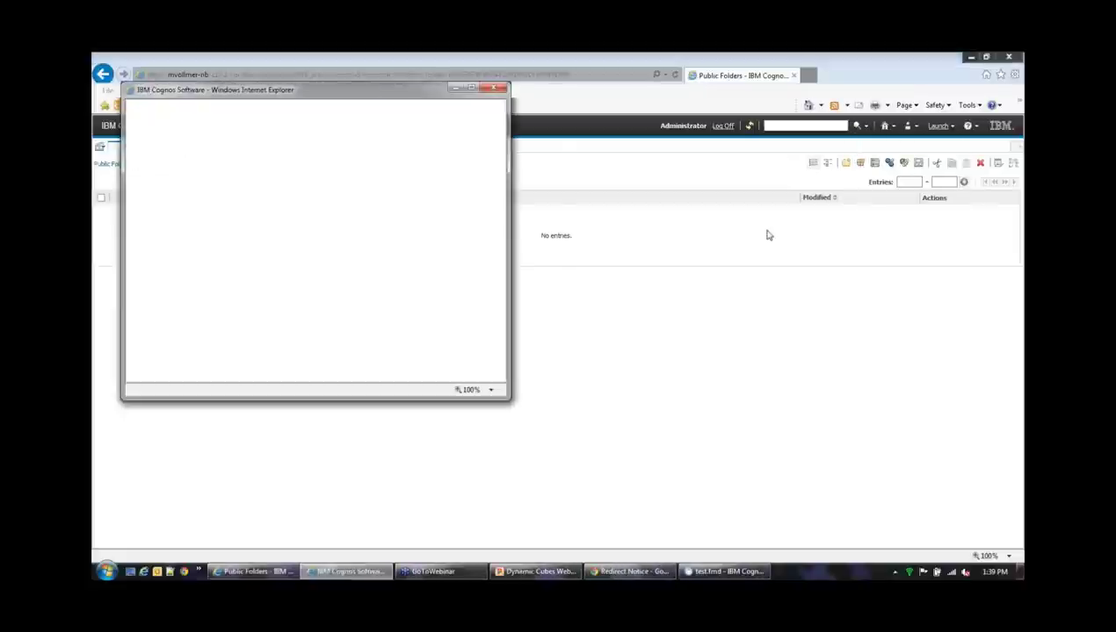
pyautogui.click(416, 349)
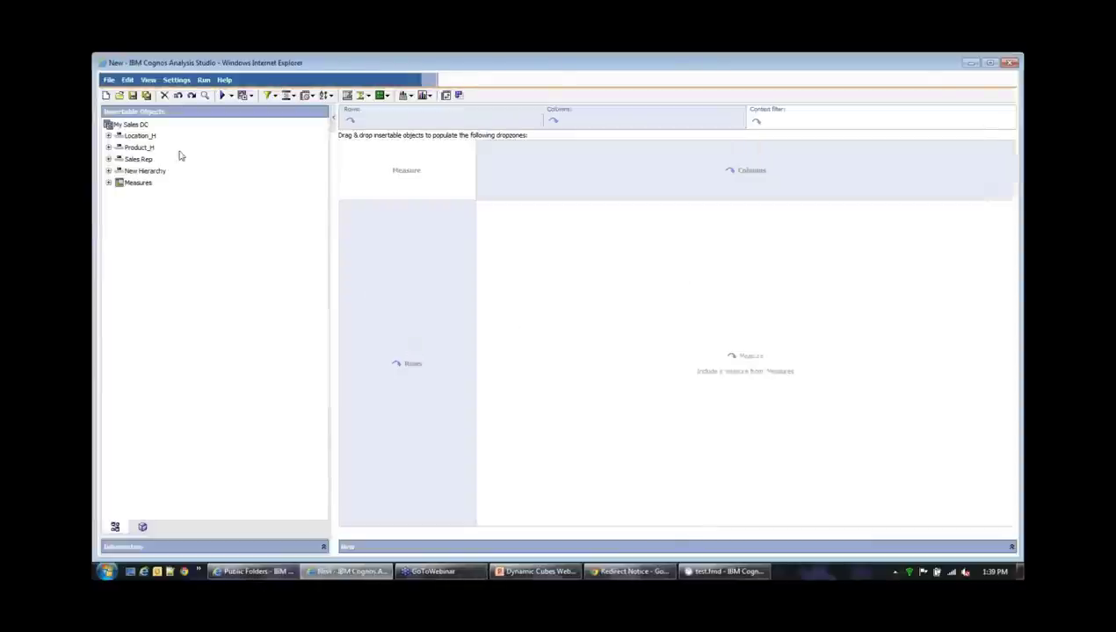
# Try Location_H on columns, Product_H on rows and Sales_Amount as measure, then leave unsaved
pyautogui.click(108, 136)
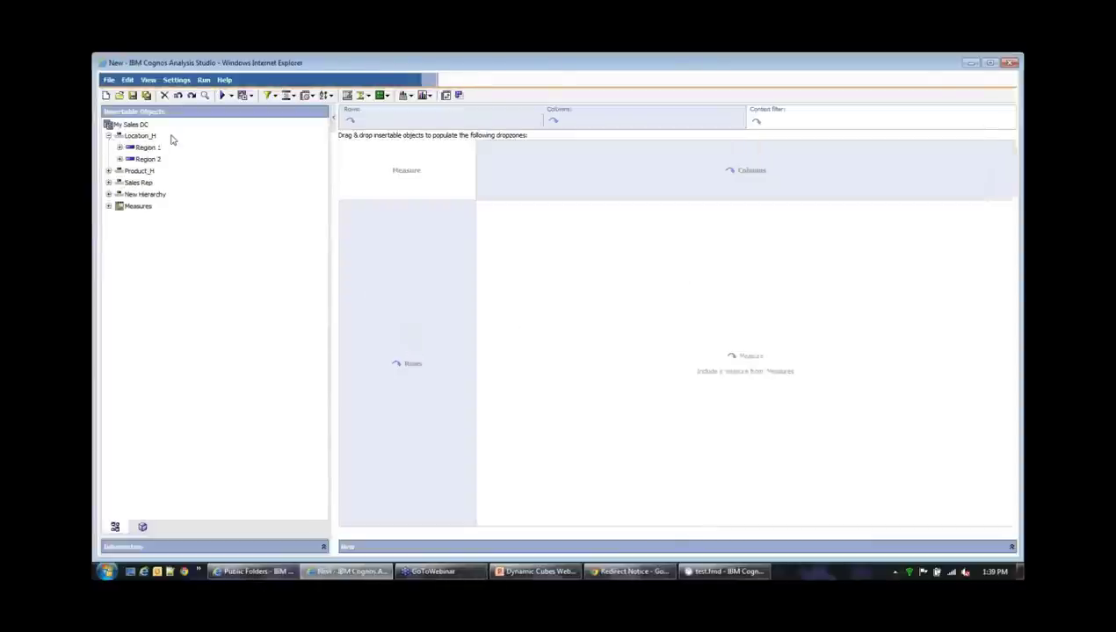
pyautogui.moveTo(138, 136); pyautogui.dragTo(567, 179)
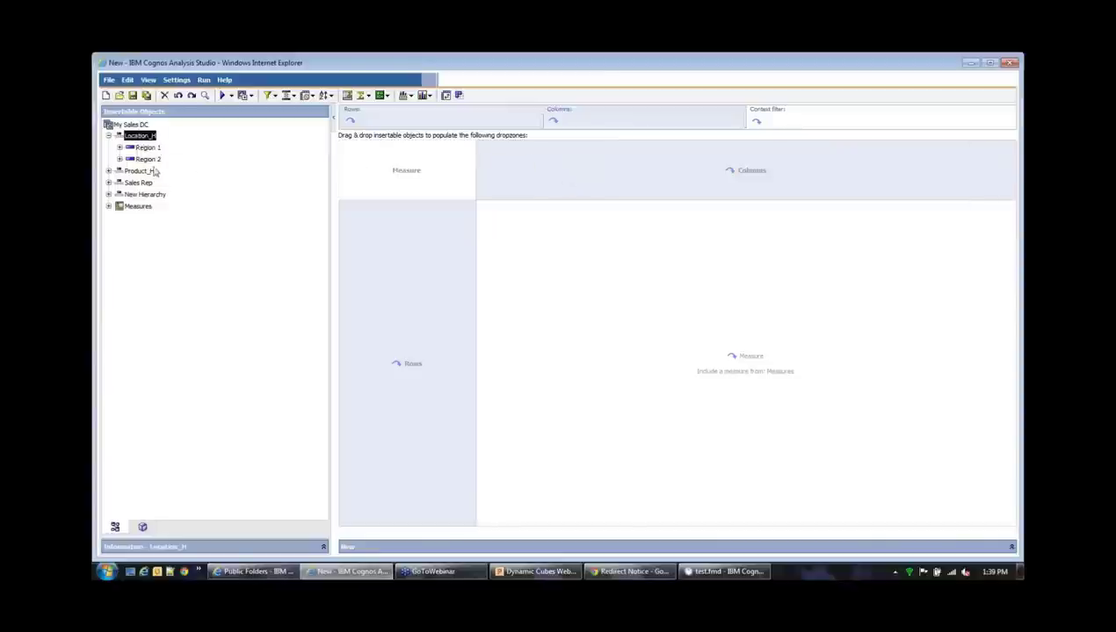
pyautogui.moveTo(136, 137); pyautogui.dragTo(583, 179)
pyautogui.moveTo(137, 172); pyautogui.dragTo(388, 307)
pyautogui.click(108, 206)
pyautogui.moveTo(136, 218); pyautogui.dragTo(575, 299)
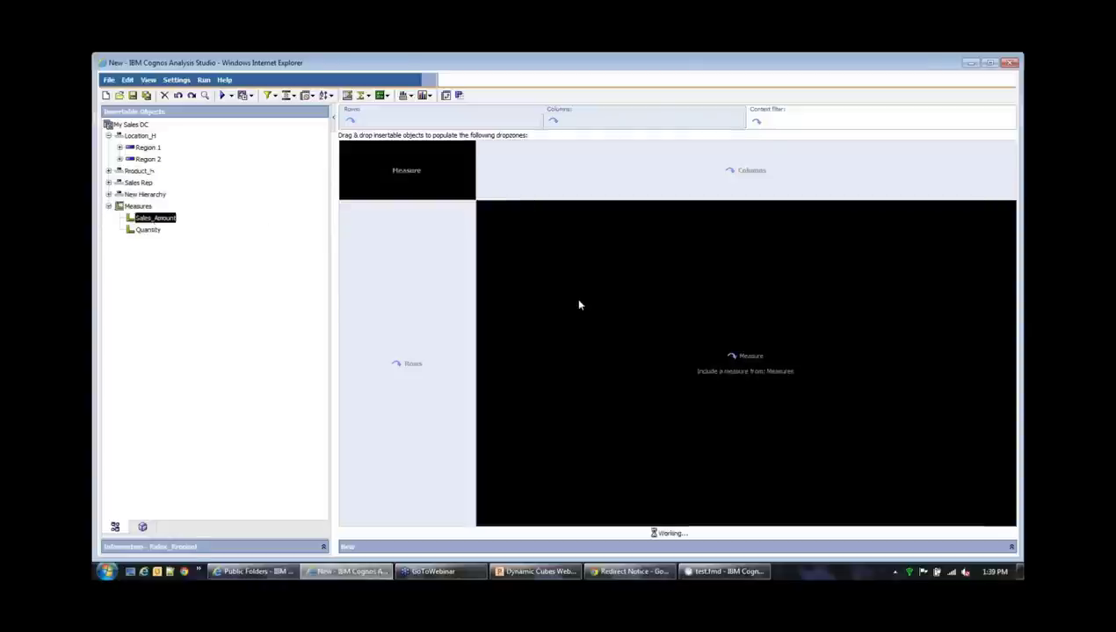
pyautogui.click(1009, 61)
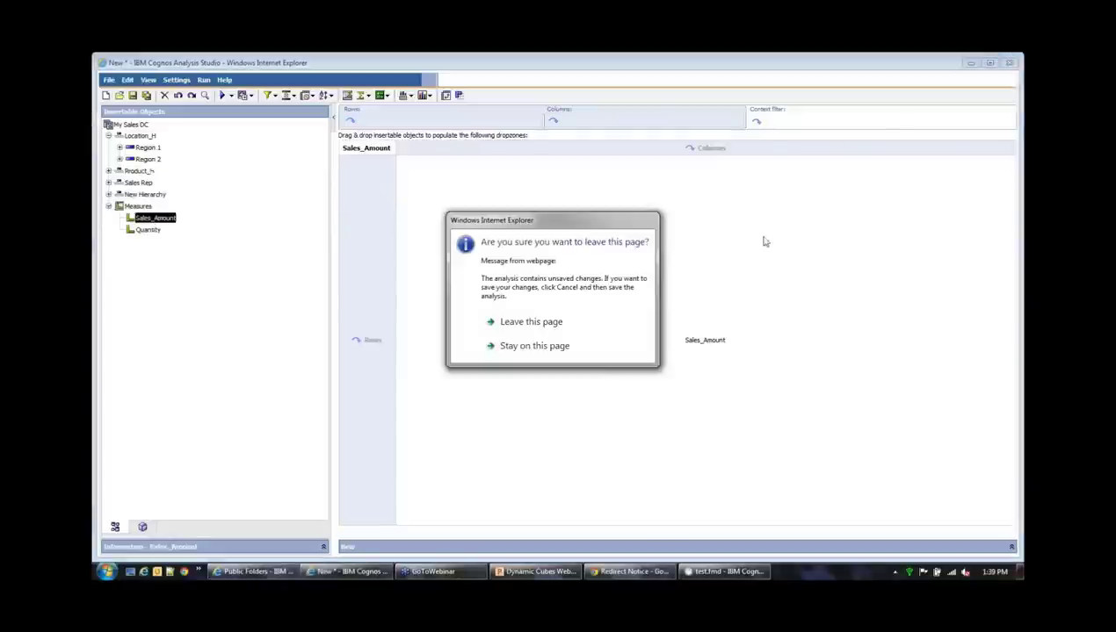
pyautogui.click(531, 319)
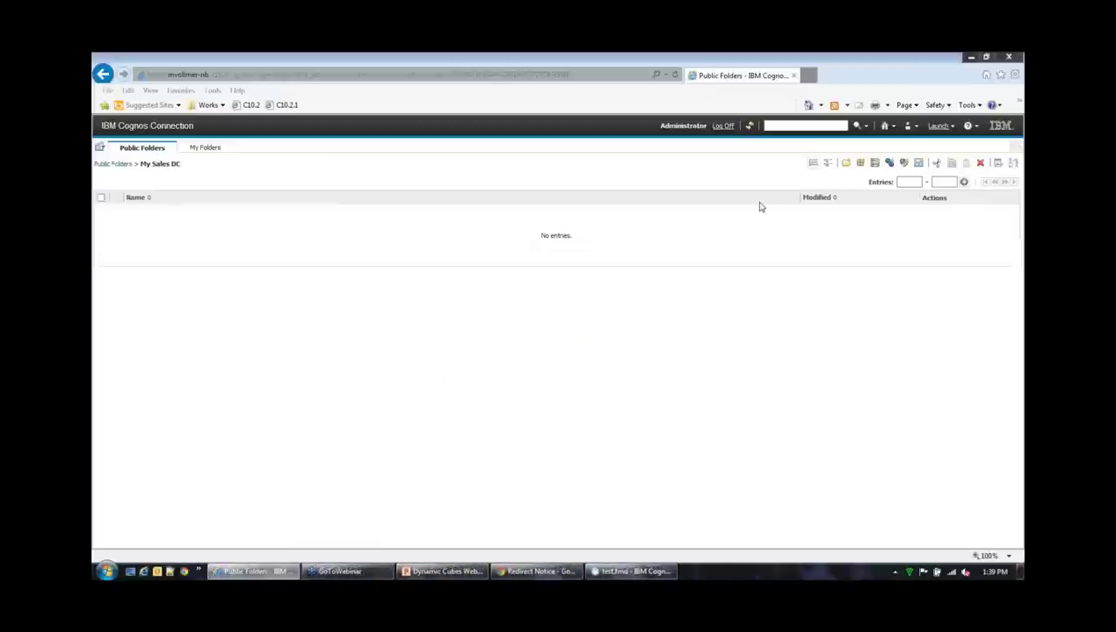
# Launch Analysis Studio and log on with the user ID and account password
pyautogui.click(937, 126)
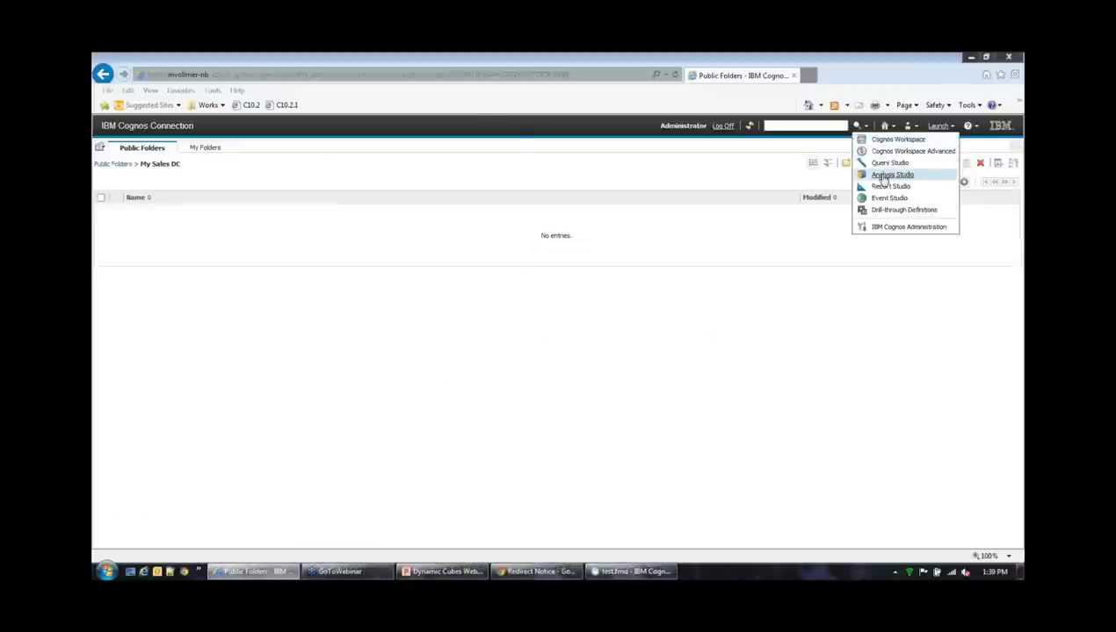
pyautogui.click(882, 178)
pyautogui.click(281, 224)
pyautogui.write('admin')
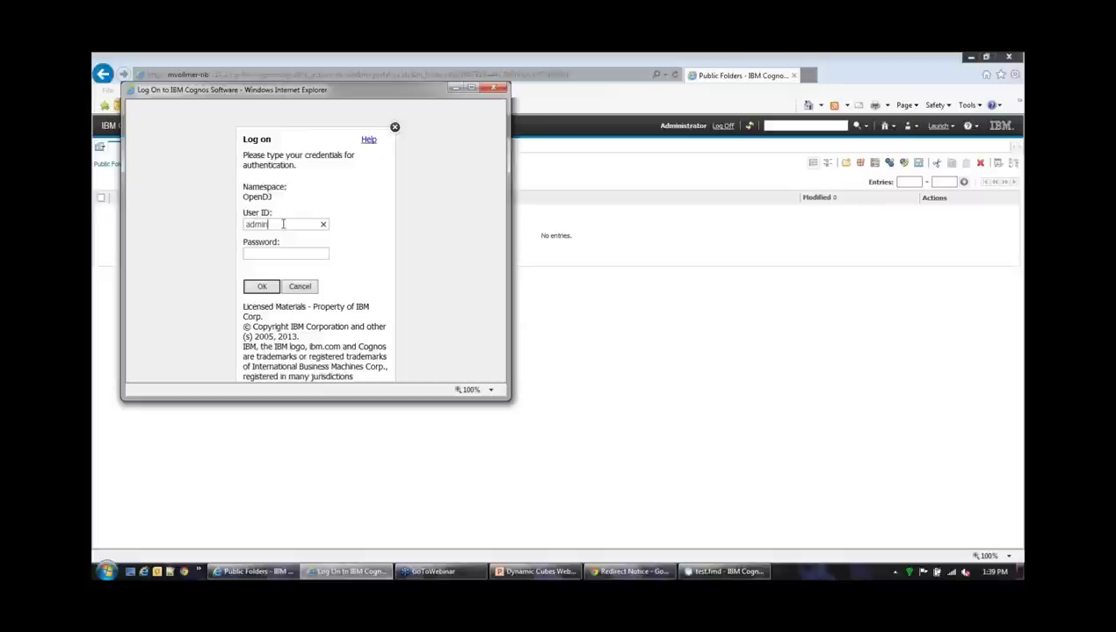
pyautogui.press('BackSpace')
pyautogui.press('BackSpace')
pyautogui.press('BackSpace')
pyautogui.press('BackSpace')
pyautogui.write('administrat')
pyautogui.press('BackSpace')
pyautogui.press('BackSpace')
pyautogui.press('BackSpace')
pyautogui.write('dministr')
pyautogui.press('BackSpace')
pyautogui.press('BackSpace')
pyautogui.press('BackSpace')
pyautogui.press('BackSpace')
pyautogui.write('istrator*********')
pyautogui.press('Return')
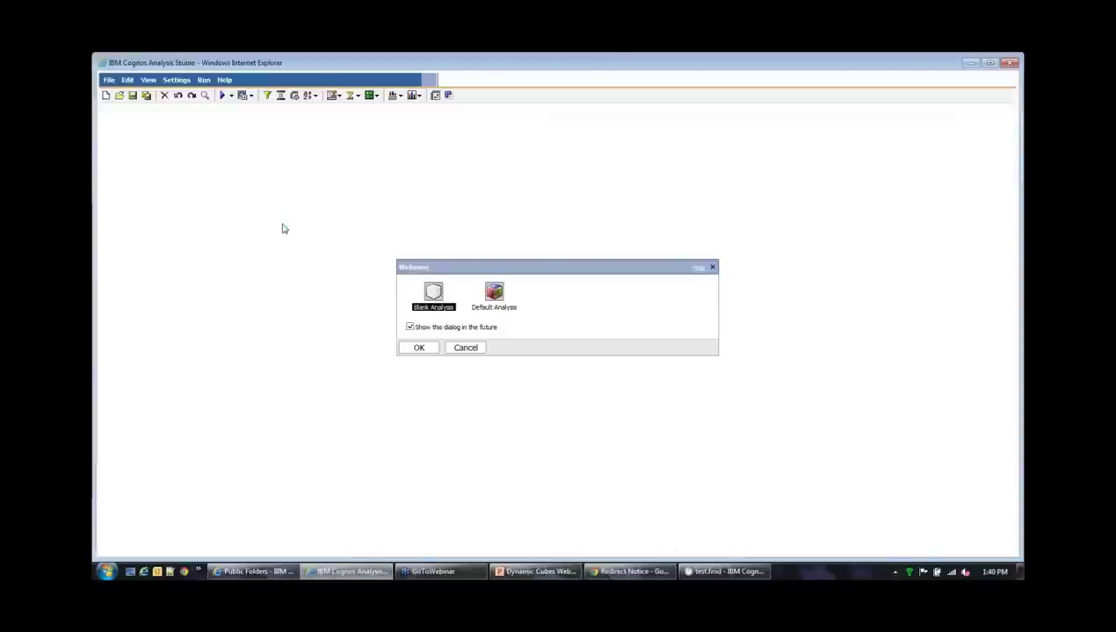
# Build a blank crosstab of Sales_Amount by Product_H rows and Location_H columns, then discard it
pyautogui.click(425, 348)
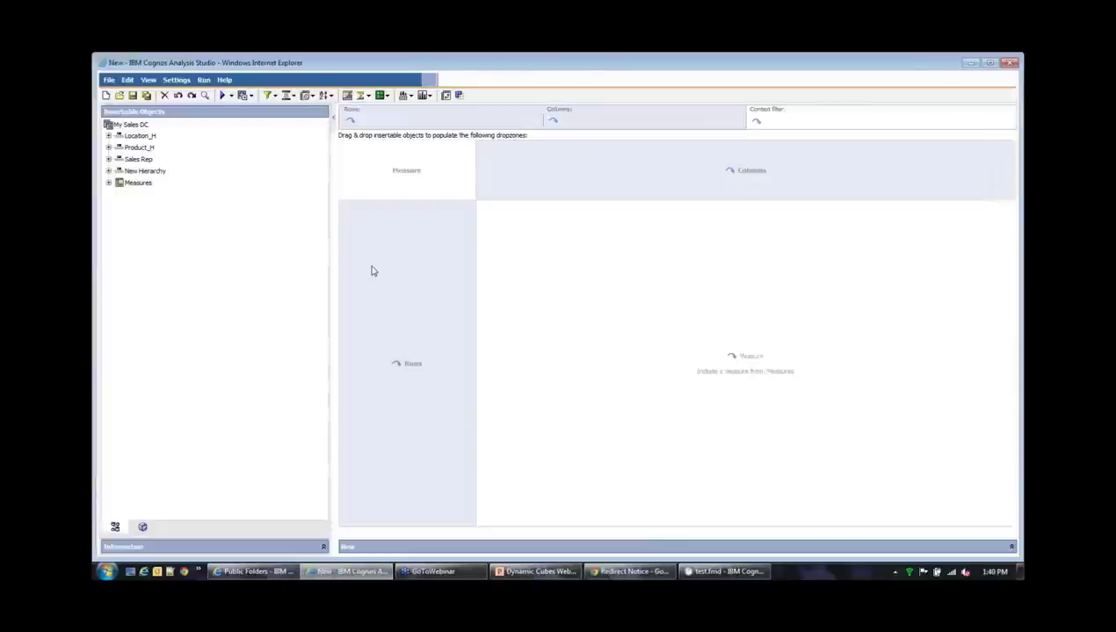
pyautogui.moveTo(143, 137); pyautogui.dragTo(556, 177)
pyautogui.moveTo(138, 148); pyautogui.dragTo(388, 213)
pyautogui.click(108, 183)
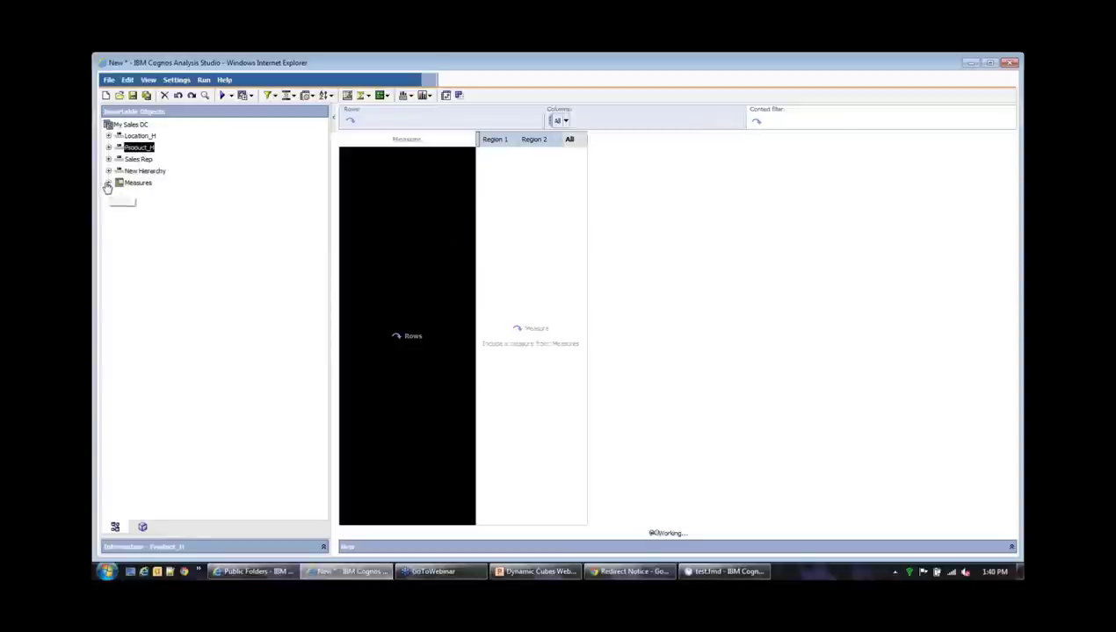
pyautogui.moveTo(154, 194); pyautogui.dragTo(430, 190)
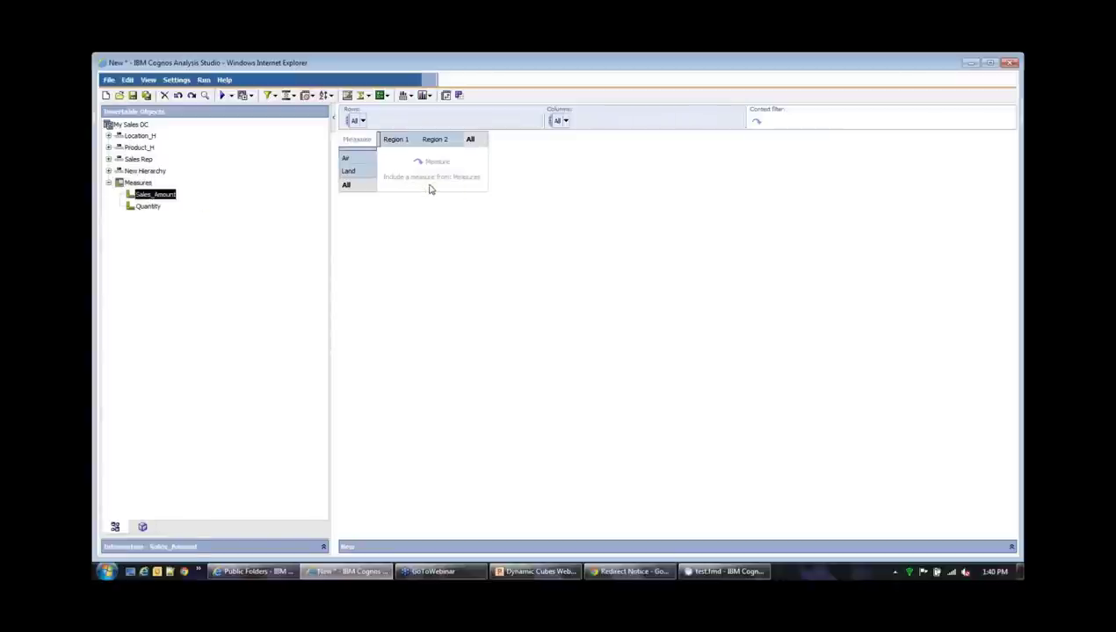
pyautogui.moveTo(154, 195); pyautogui.dragTo(445, 188)
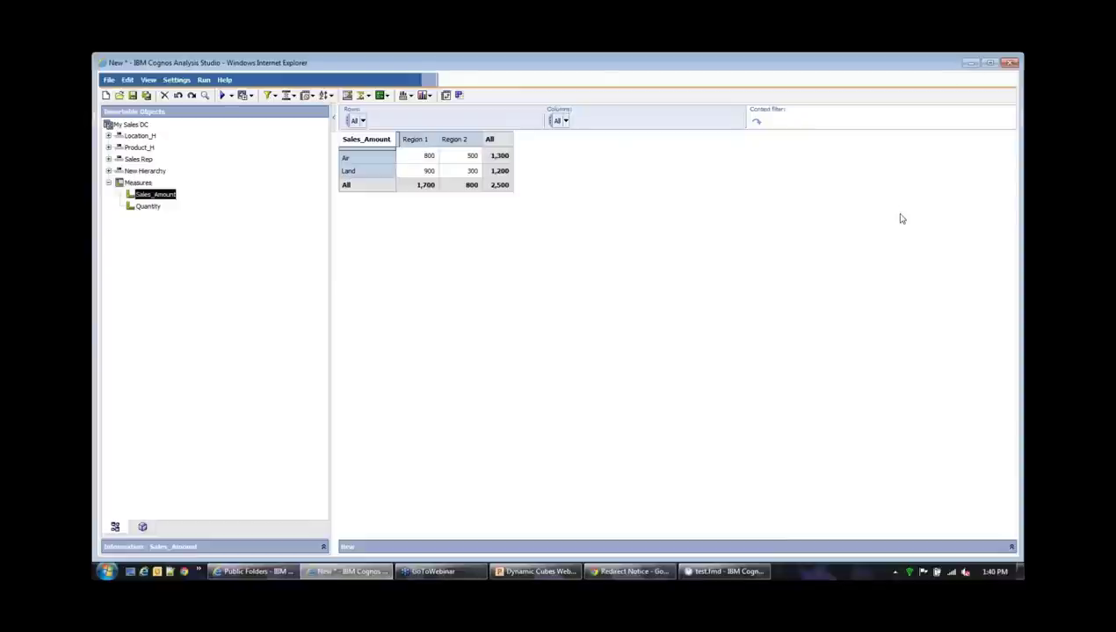
pyautogui.click(1008, 63)
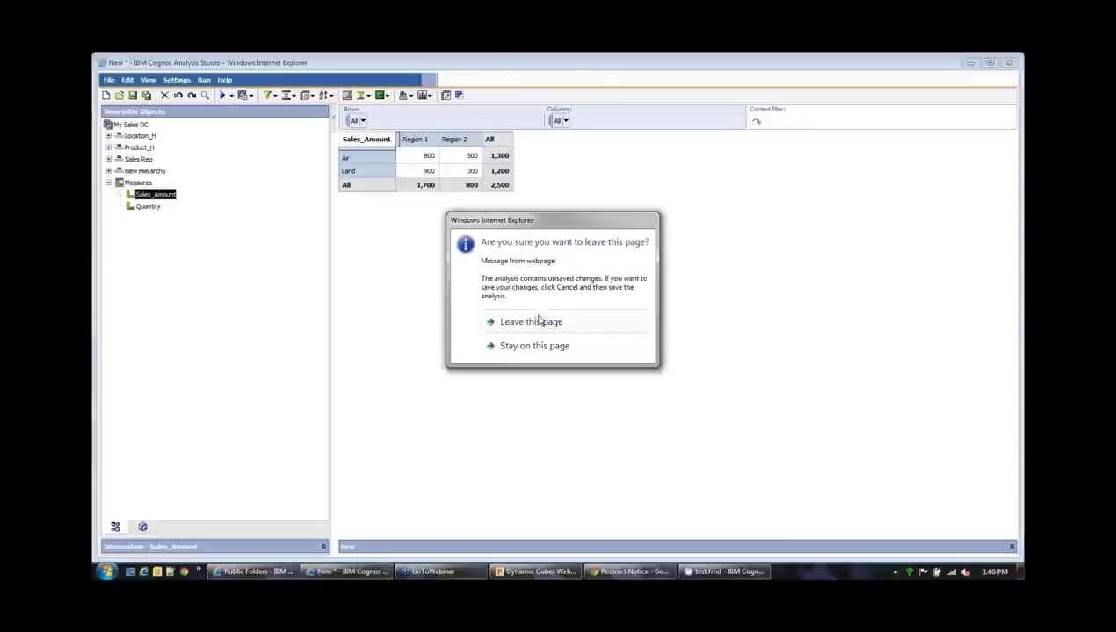
pyautogui.click(532, 322)
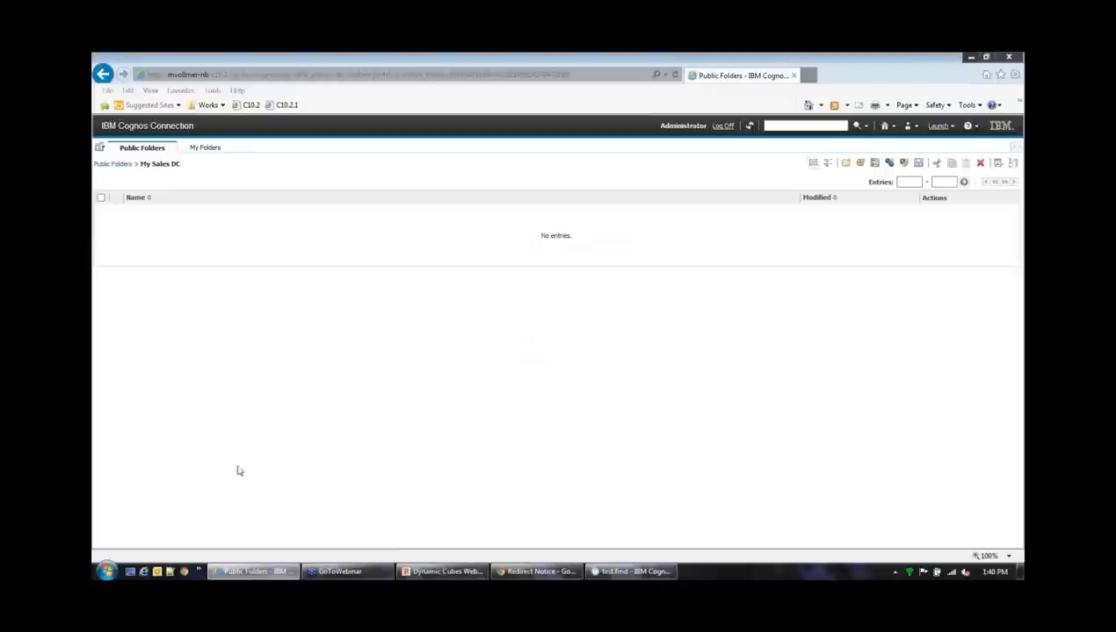
# Launch Dynamic Query Analyzer from Start > All Programs > IBM Cognos 10.2.1 - 64
pyautogui.click(105, 569)
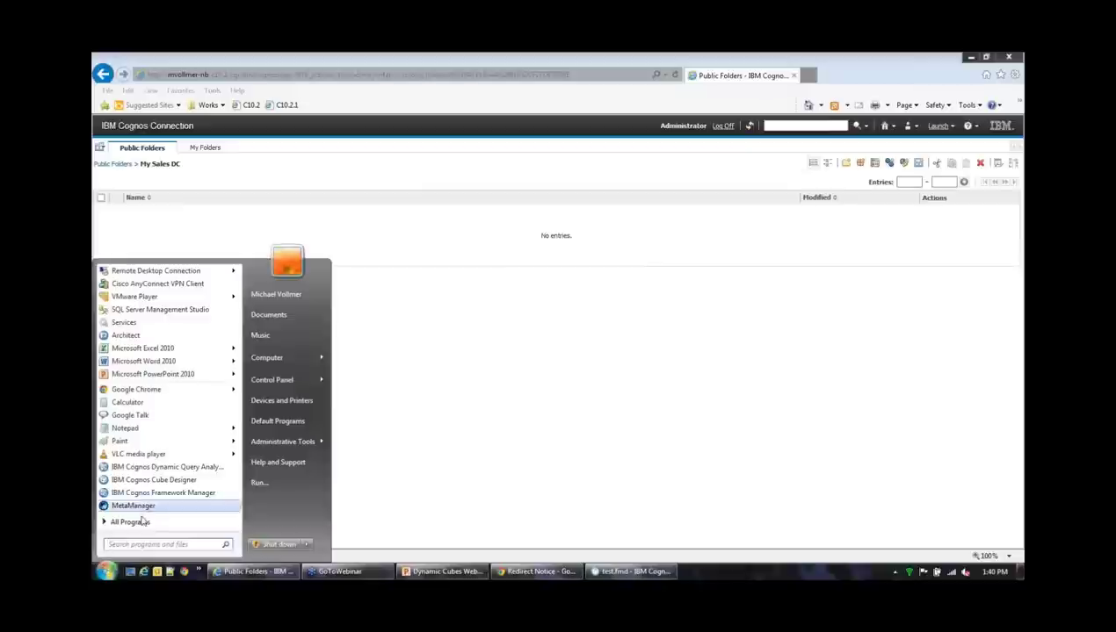
pyautogui.click(130, 522)
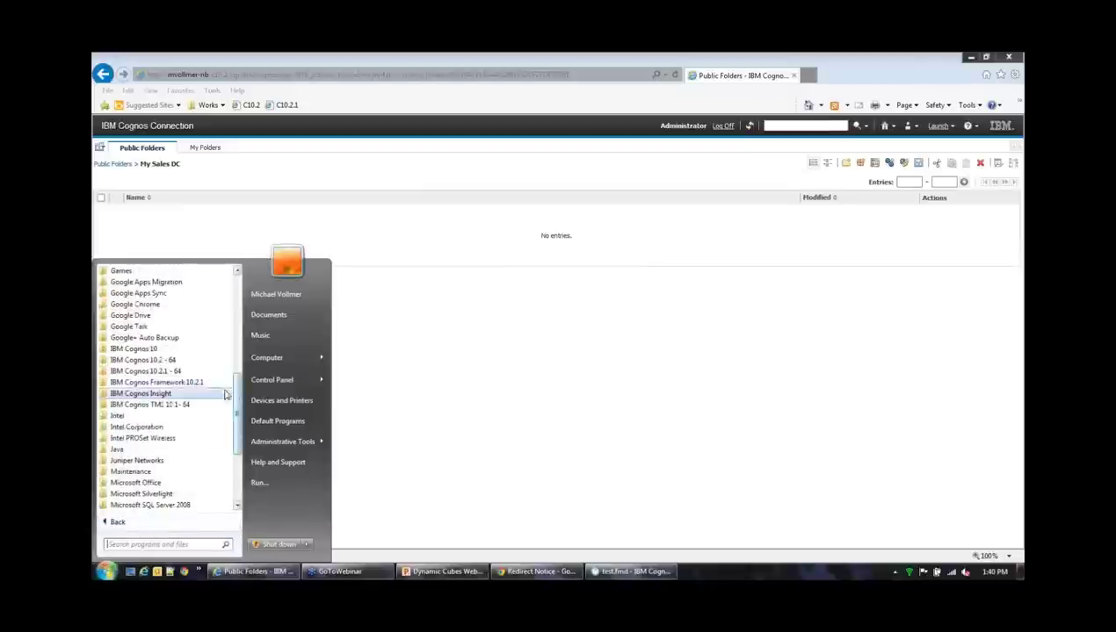
pyautogui.click(187, 371)
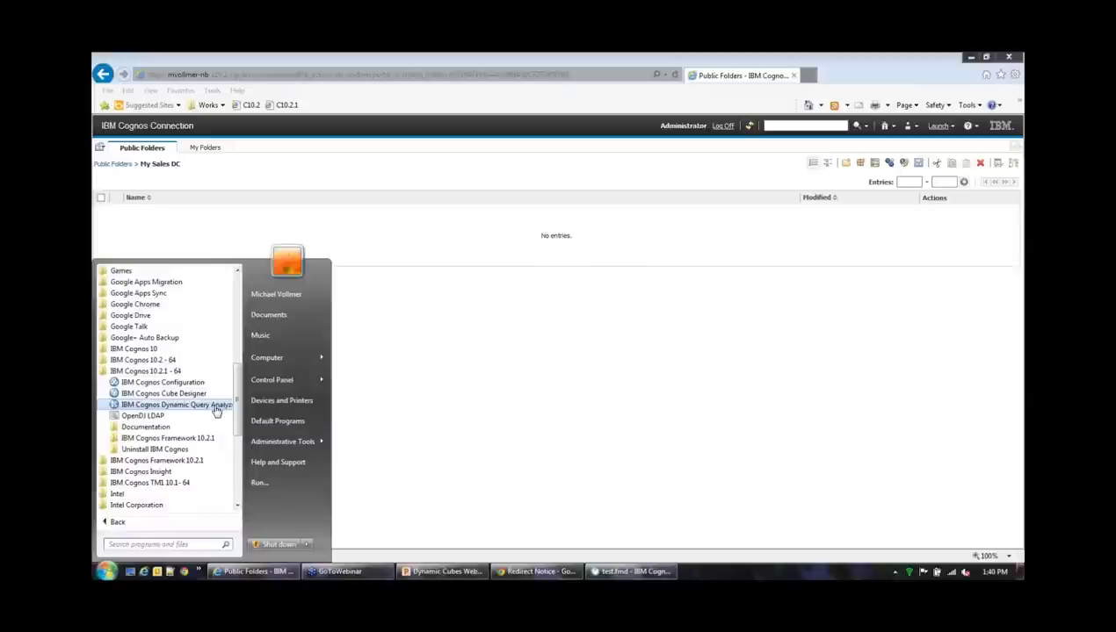
pyautogui.click(215, 408)
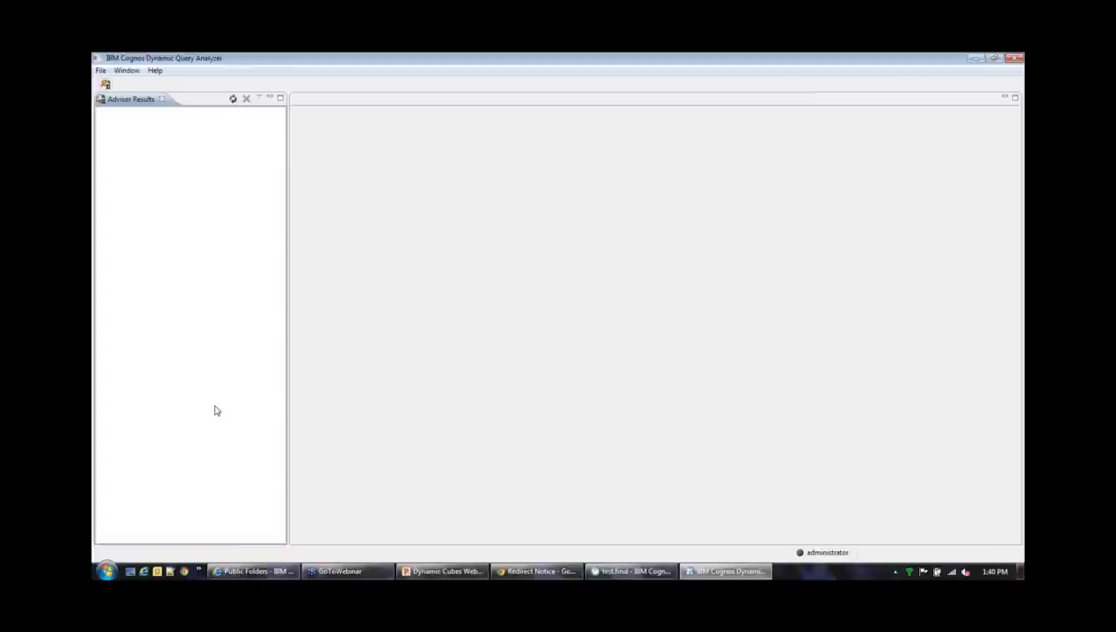
# Maximize the Dynamic Query Analyzer window and run the Aggregate Advisor
pyautogui.moveTo(559, 61); pyautogui.dragTo(646, 123)
pyautogui.doubleClick(645, 120)
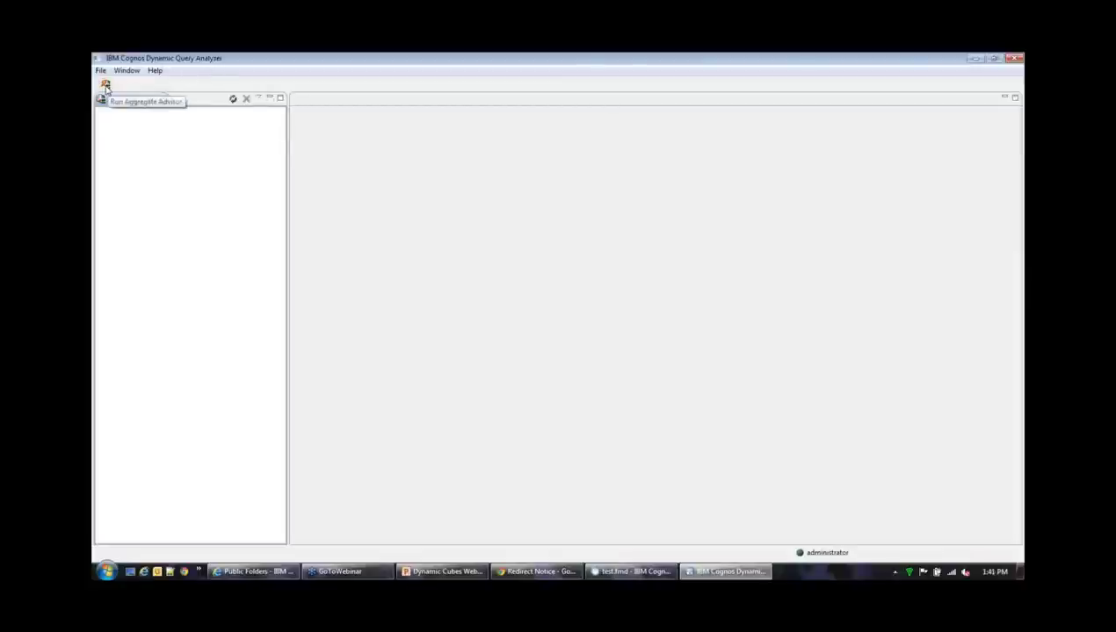
pyautogui.click(105, 85)
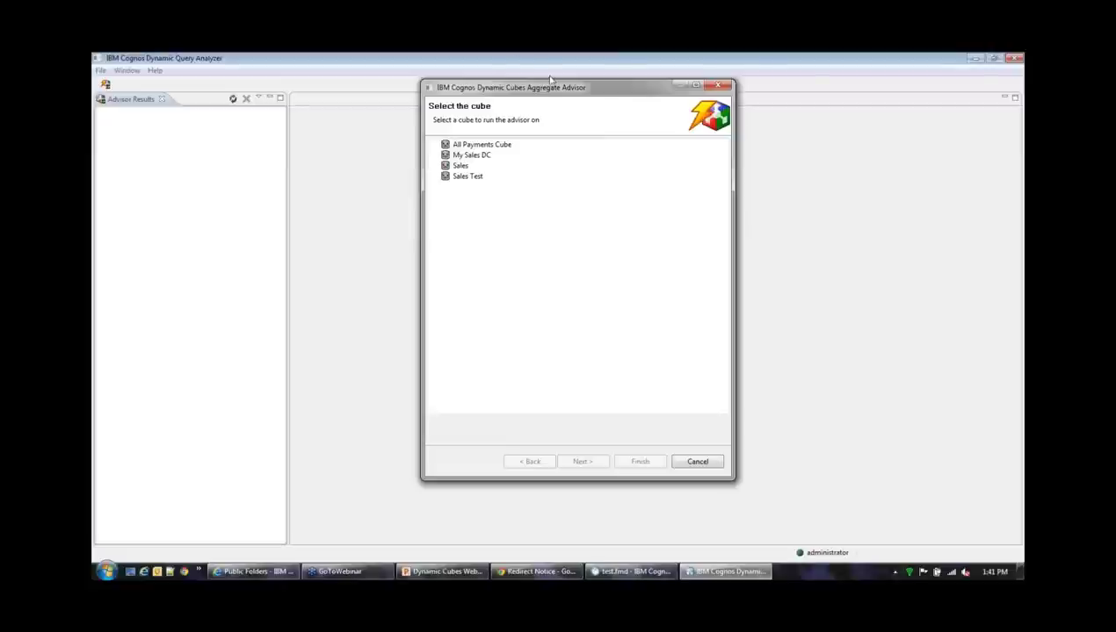
# Select the My Sales DC cube and continue to General Options
pyautogui.click(472, 156)
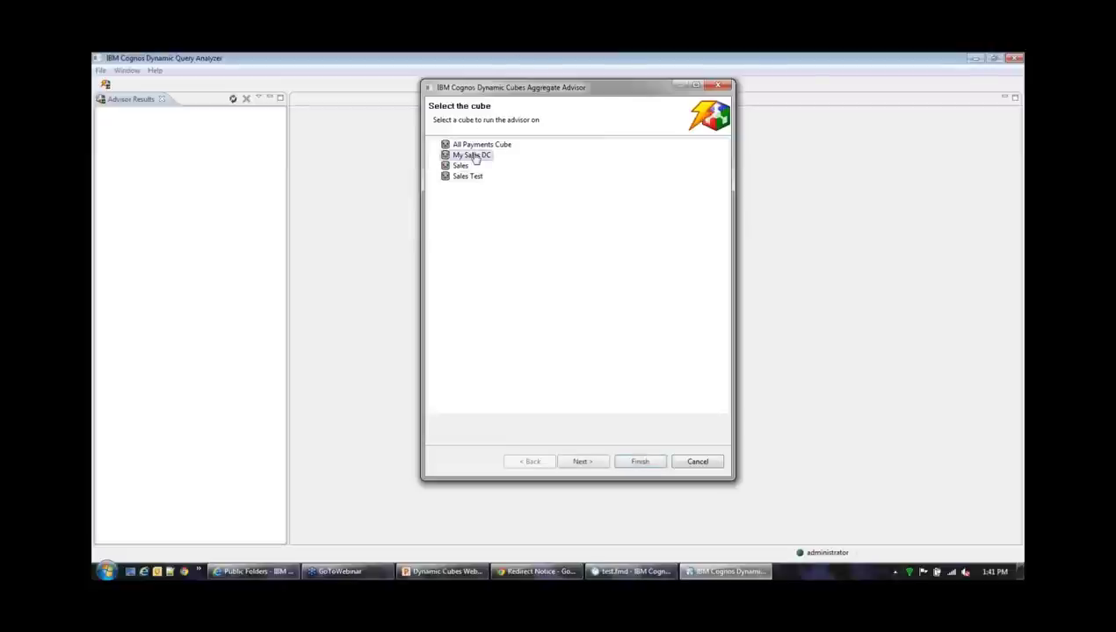
pyautogui.click(583, 461)
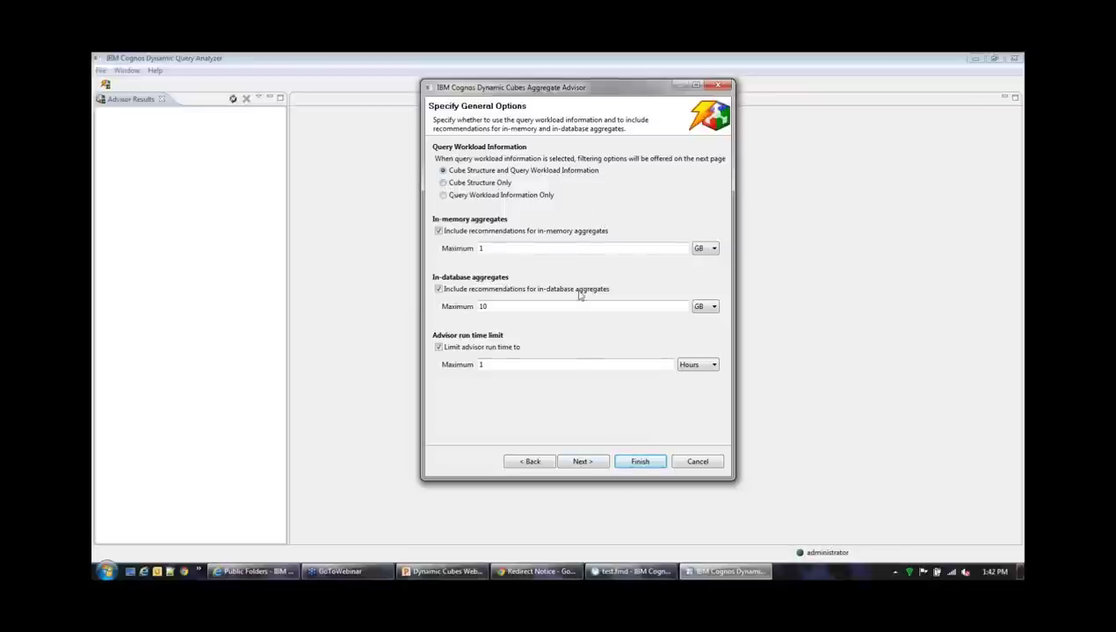
# Keep 1 GB in-memory and 10 GB in-database limits, accept the no-workload warning, and finish
pyautogui.click(518, 306)
pyautogui.click(524, 250)
pyautogui.click(583, 464)
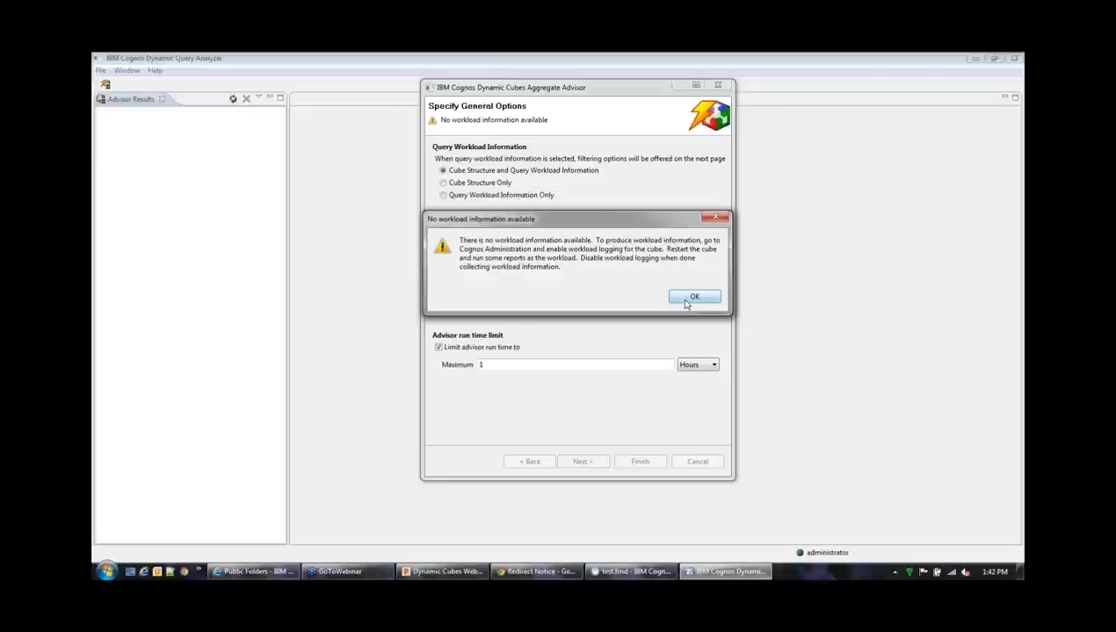
pyautogui.click(689, 301)
pyautogui.click(638, 462)
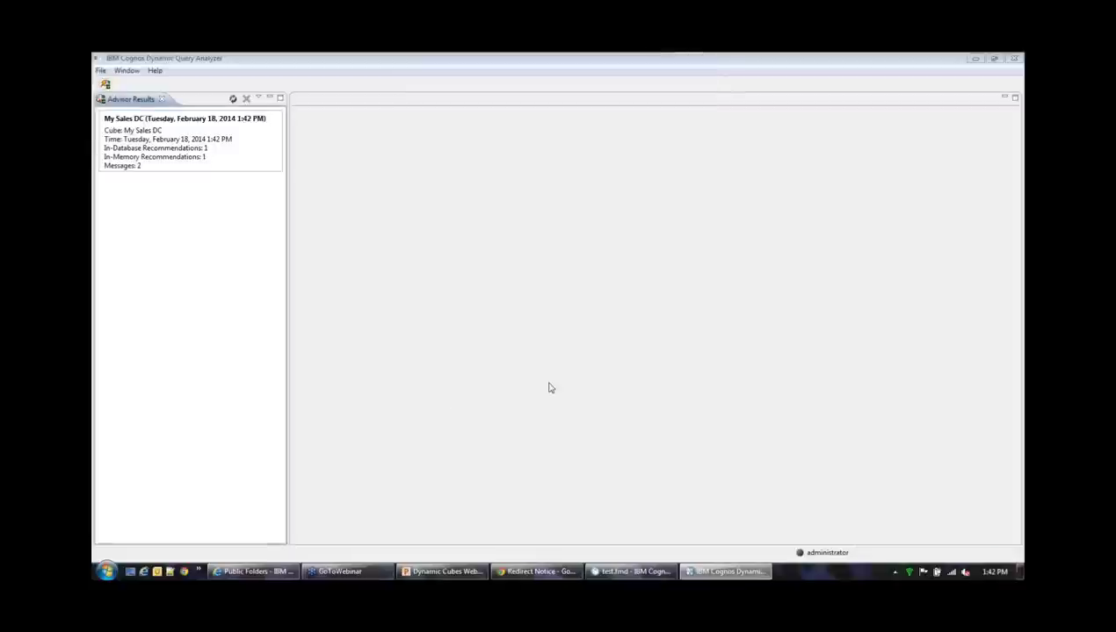
# Review the My Sales DC advisor result: a 490-byte in-database and 9,488-byte in-memory aggregate
pyautogui.click(239, 152)
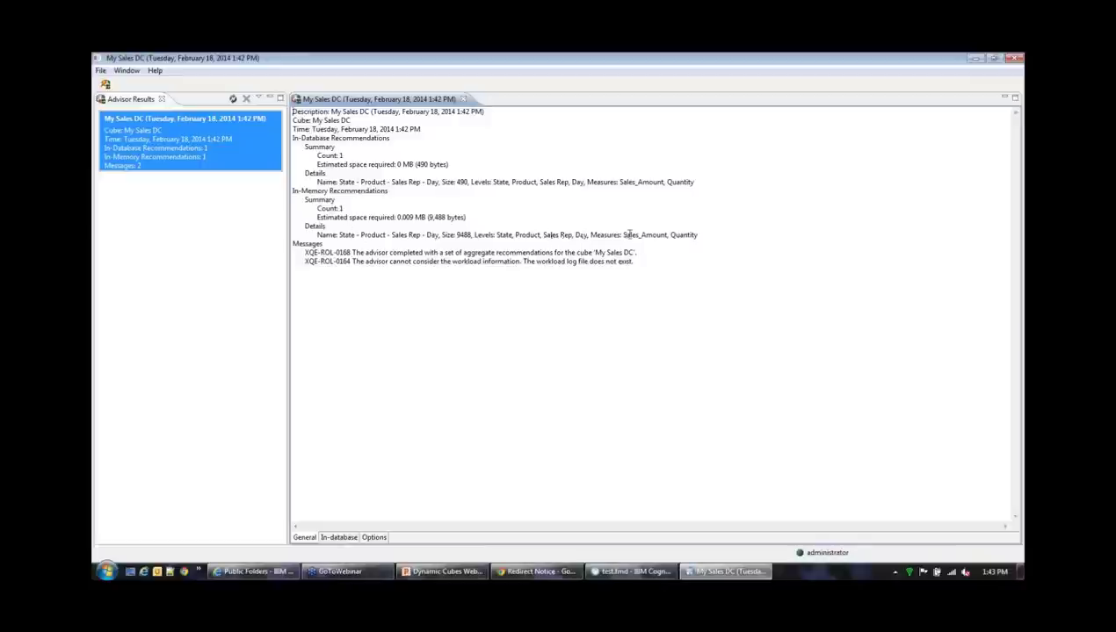
pyautogui.moveTo(623, 235); pyautogui.dragTo(712, 244)
pyautogui.click(687, 269)
pyautogui.rightClick(205, 149)
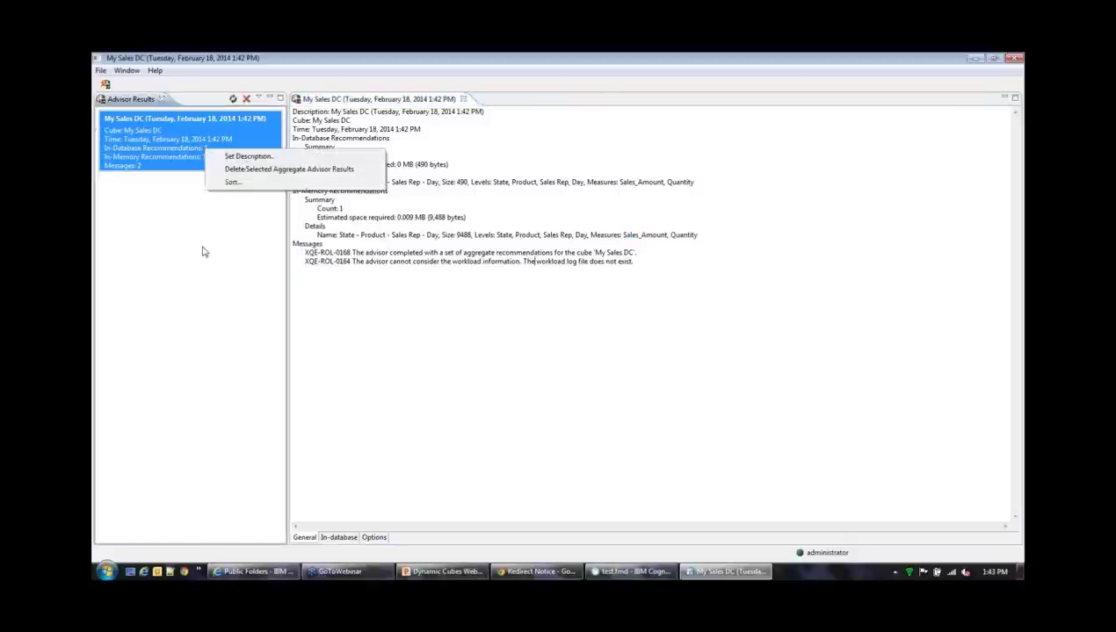
pyautogui.click(127, 141)
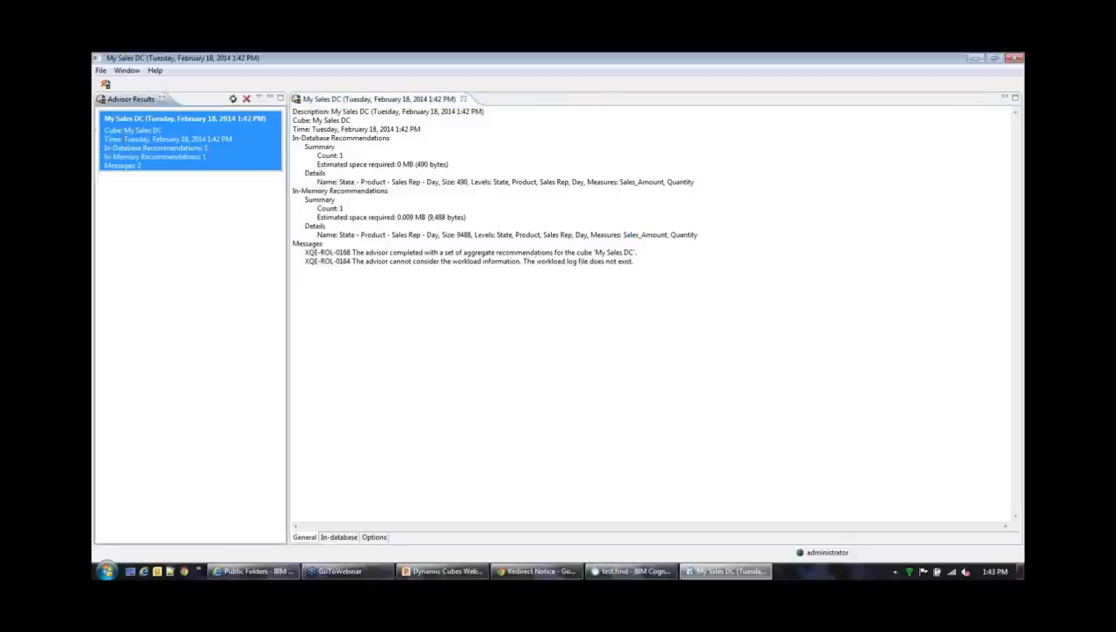
pyautogui.click(100, 70)
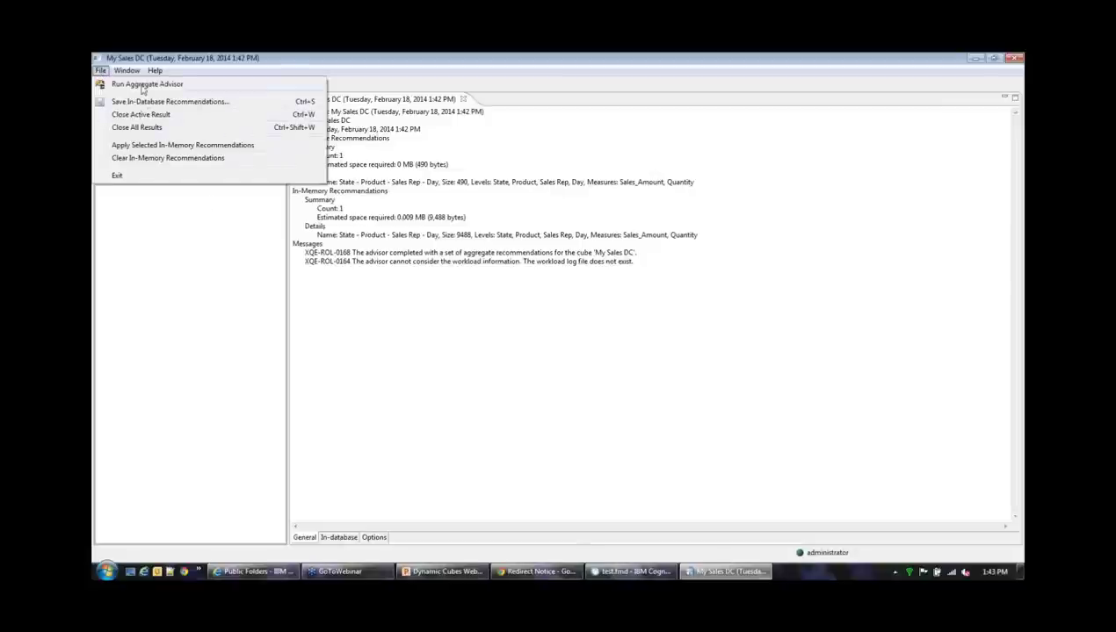
# Apply the selected in-memory aggregate recommendation, accepting the 0 MB aggregate-cache size warning
pyautogui.click(144, 145)
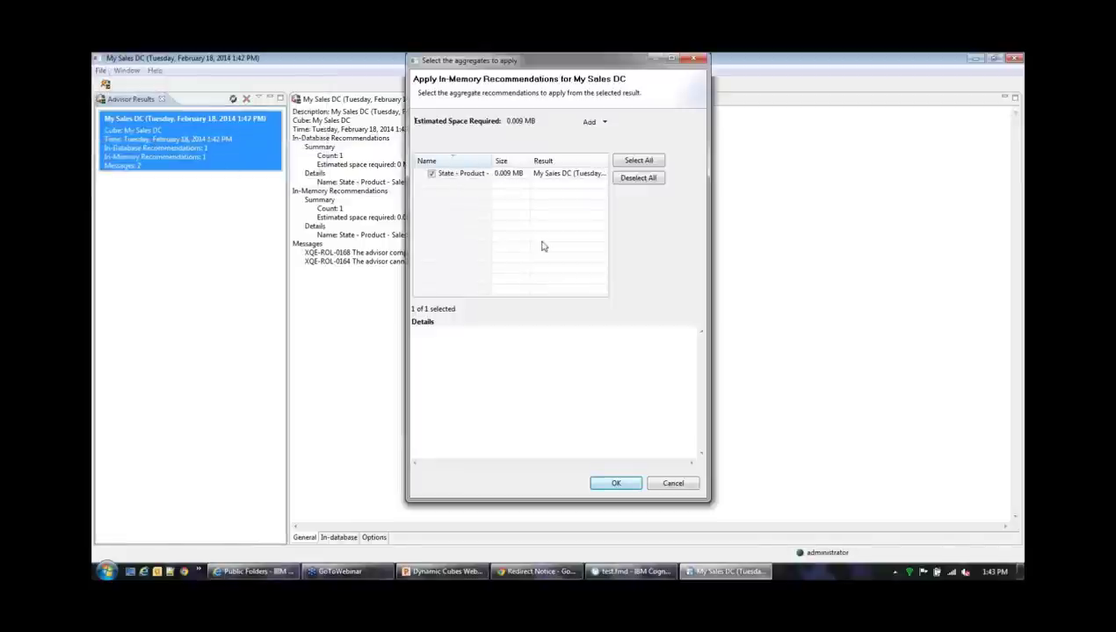
pyautogui.click(615, 481)
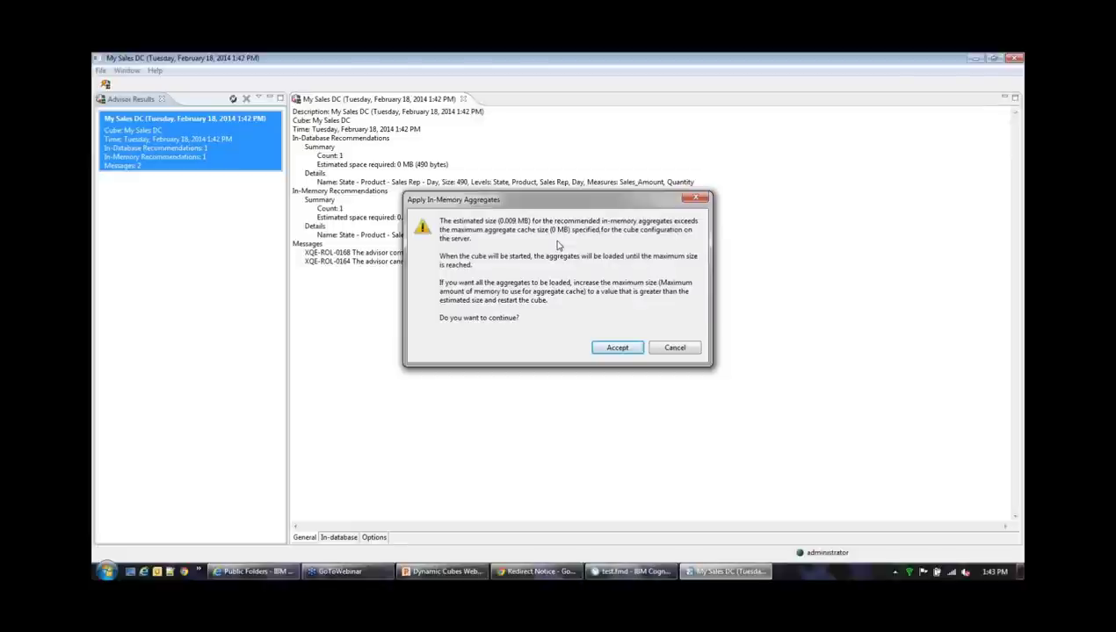
pyautogui.click(612, 349)
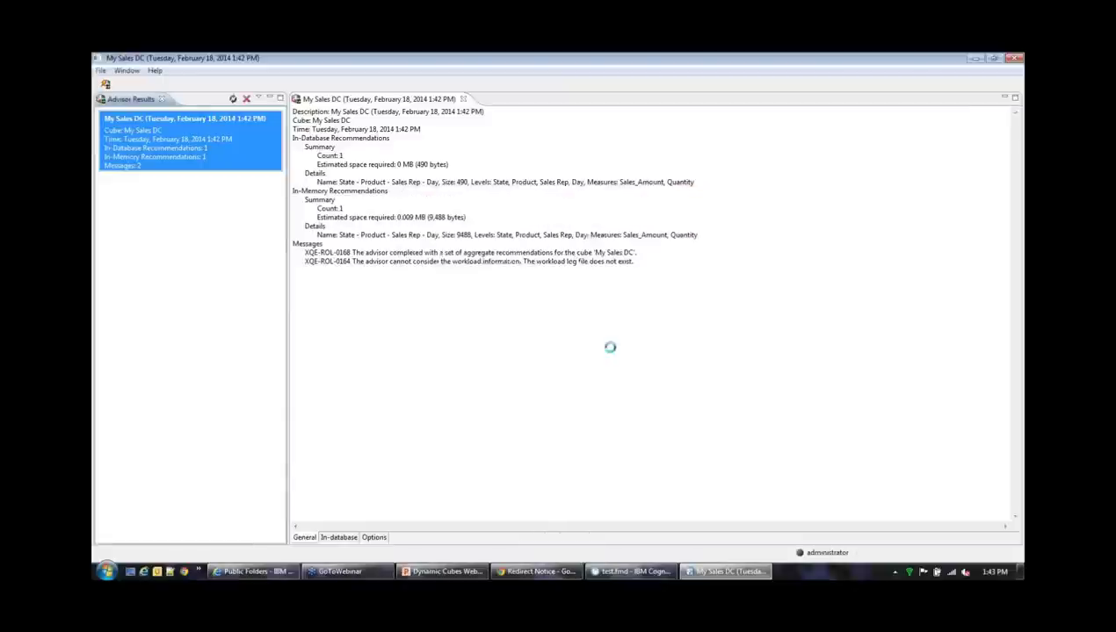
pyautogui.click(673, 319)
pyautogui.moveTo(273, 576)
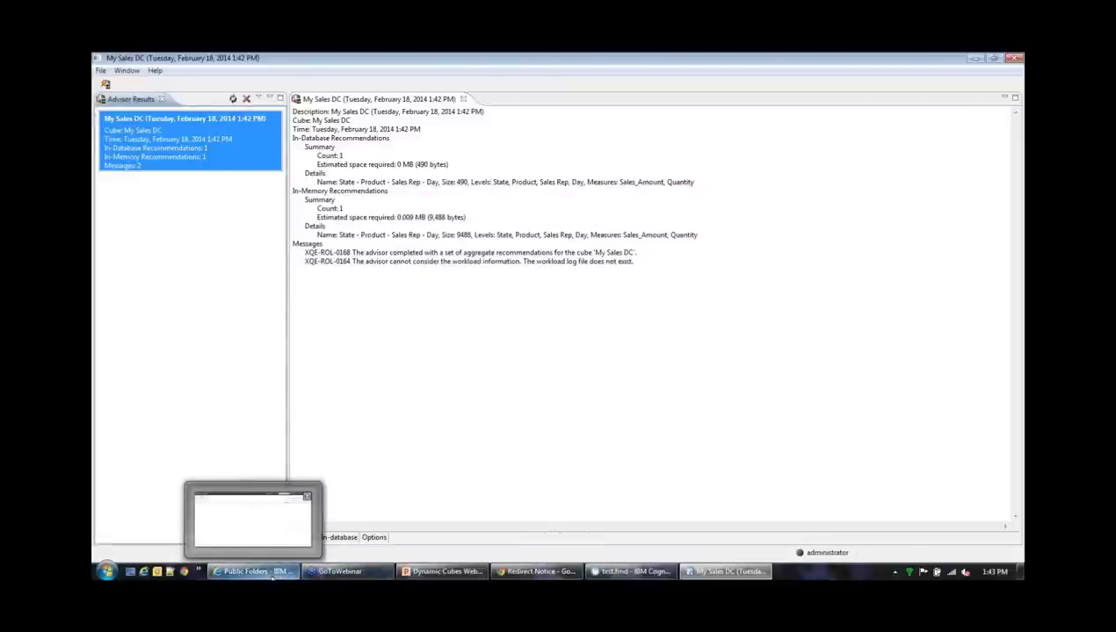
# Launch IBM Cognos Administration from the Public Folders window in Cognos Connection
pyautogui.click(273, 573)
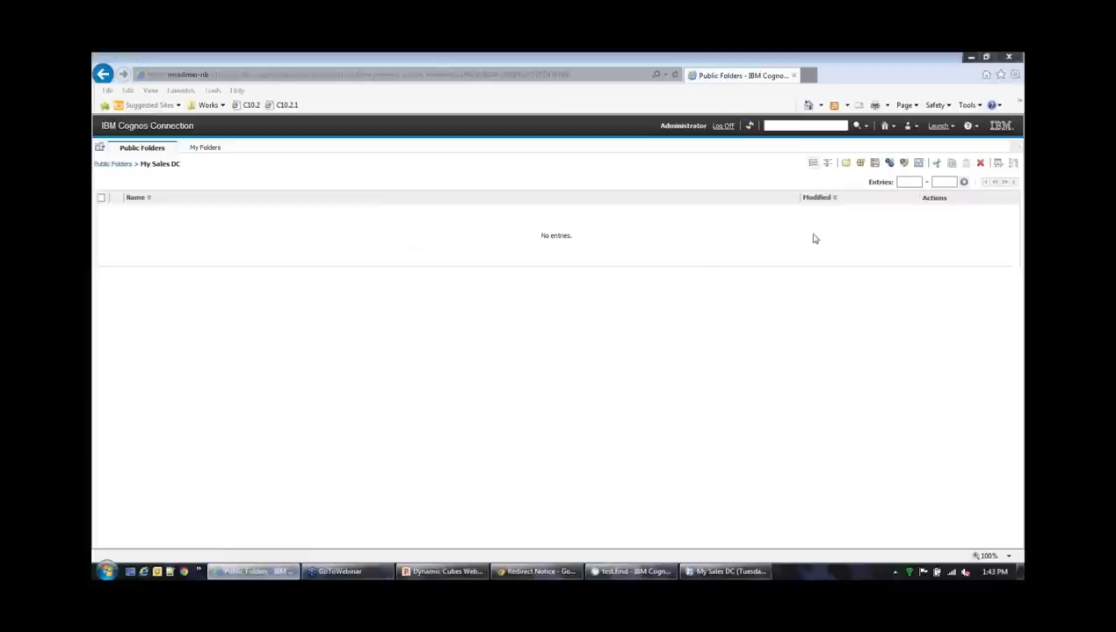
pyautogui.click(938, 128)
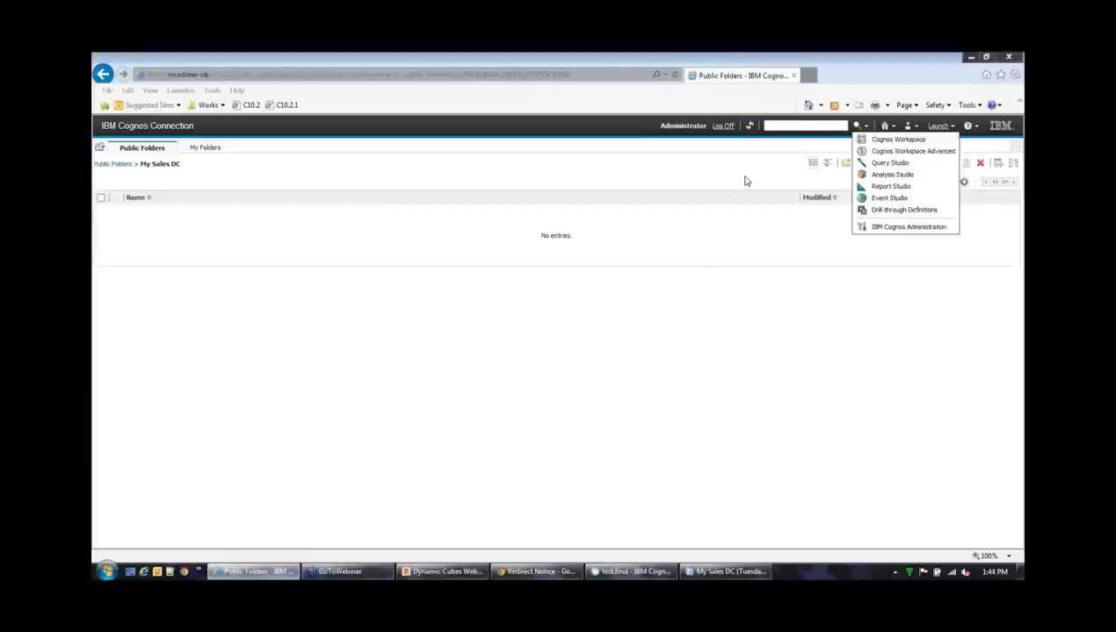
pyautogui.click(745, 181)
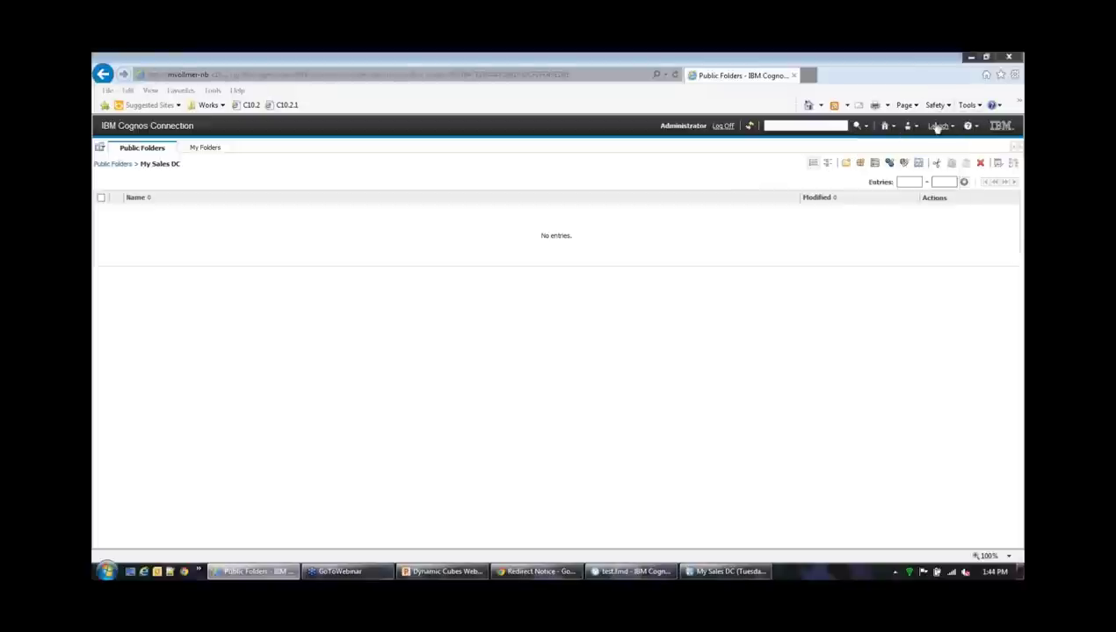
pyautogui.click(940, 128)
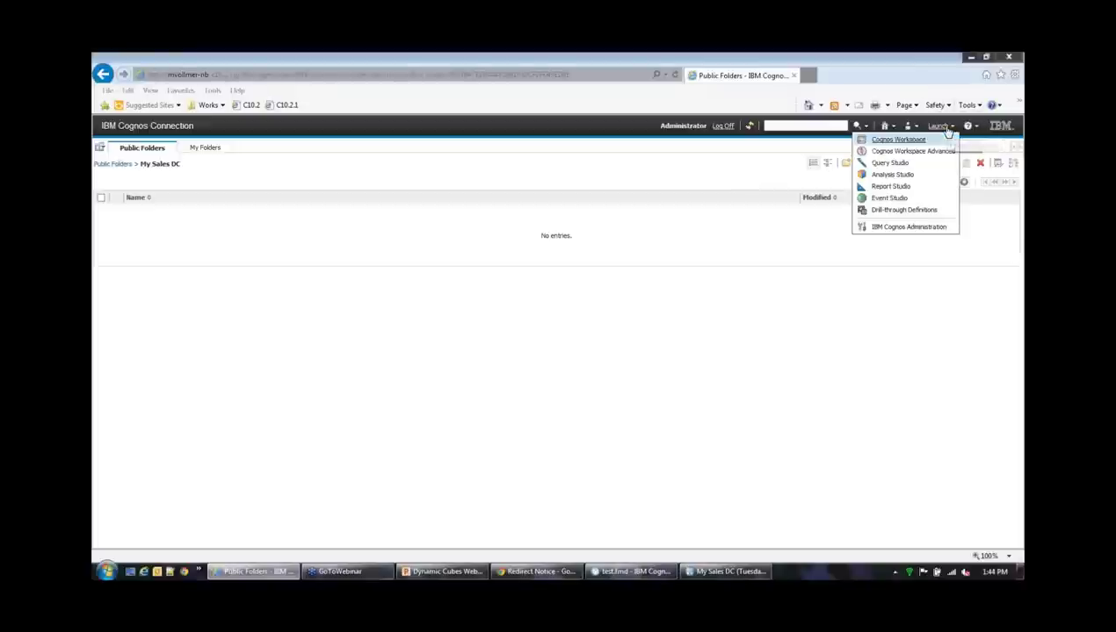
pyautogui.click(905, 227)
# Log on with the administrator user ID and the account password
pyautogui.write('administr')
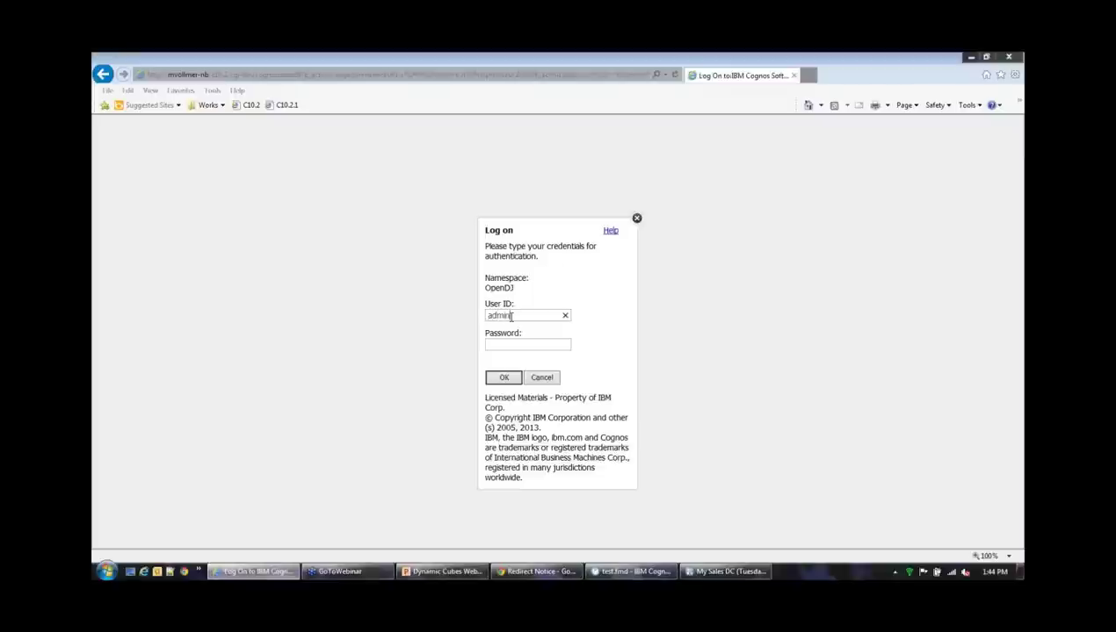
pyautogui.write('ator')
pyautogui.click(500, 341)
pyautogui.write('*********')
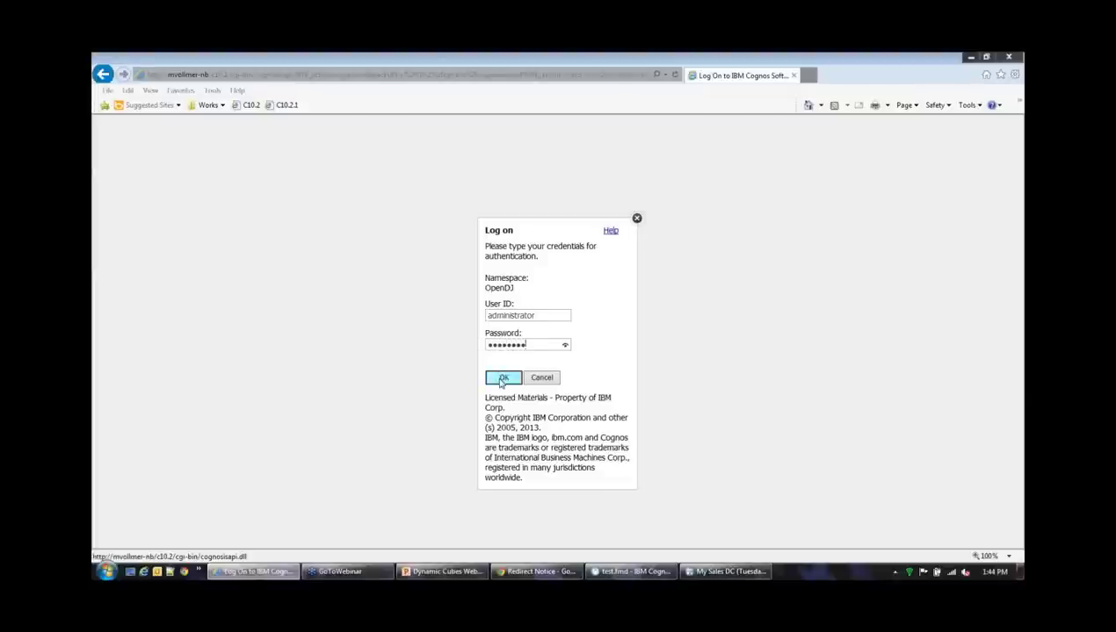
pyautogui.click(502, 378)
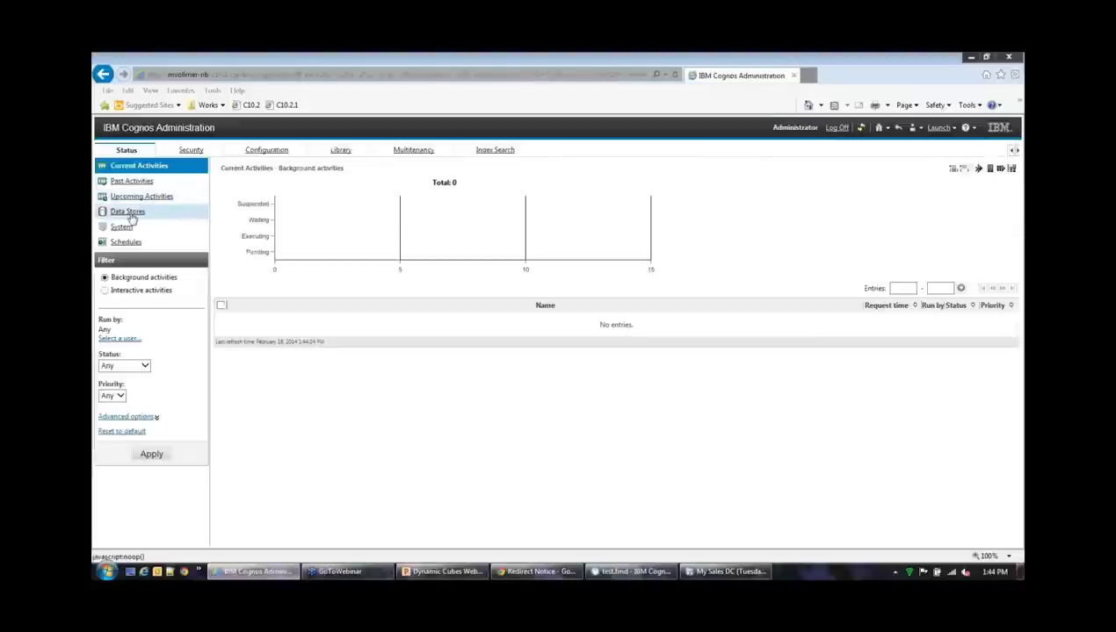
# Open the properties of My Sales DC's Server_1 QueryService instance under Data Stores status
pyautogui.click(129, 213)
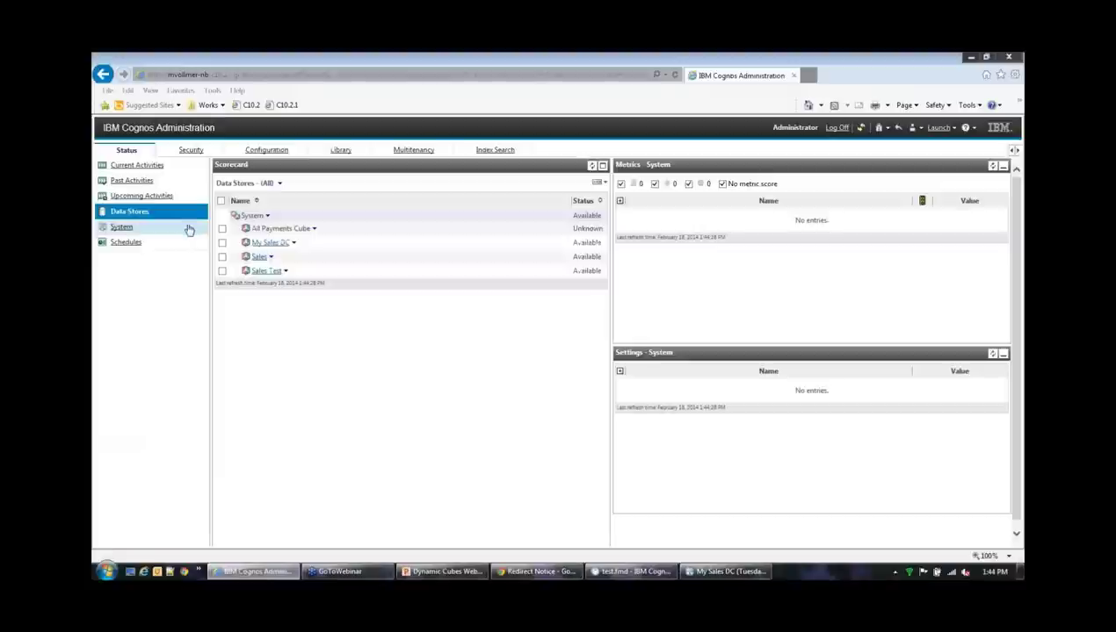
pyautogui.click(276, 245)
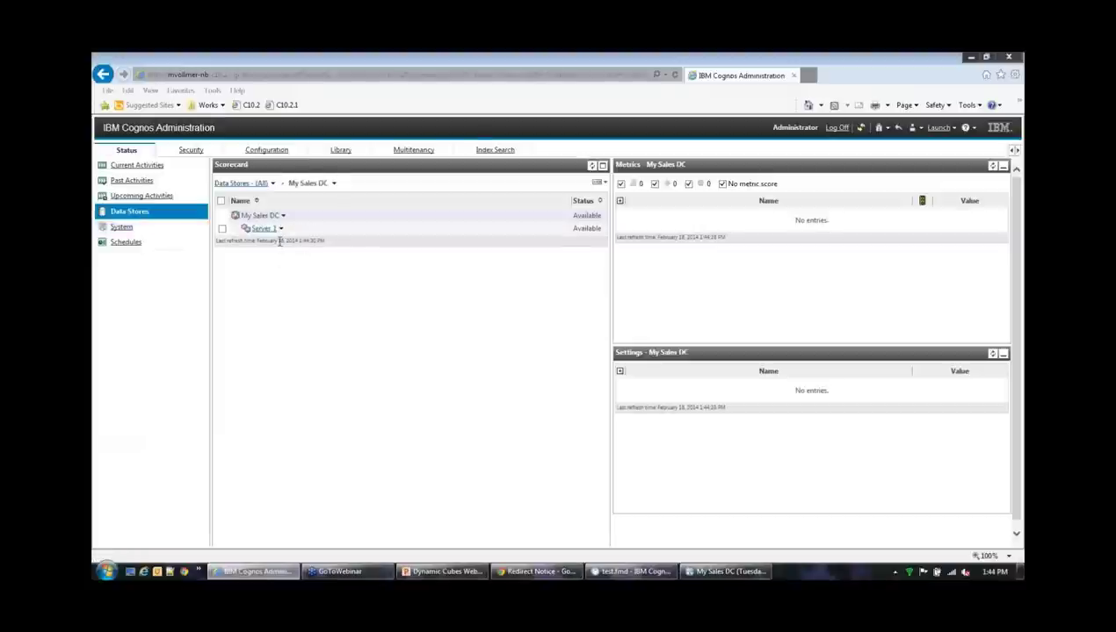
pyautogui.click(268, 230)
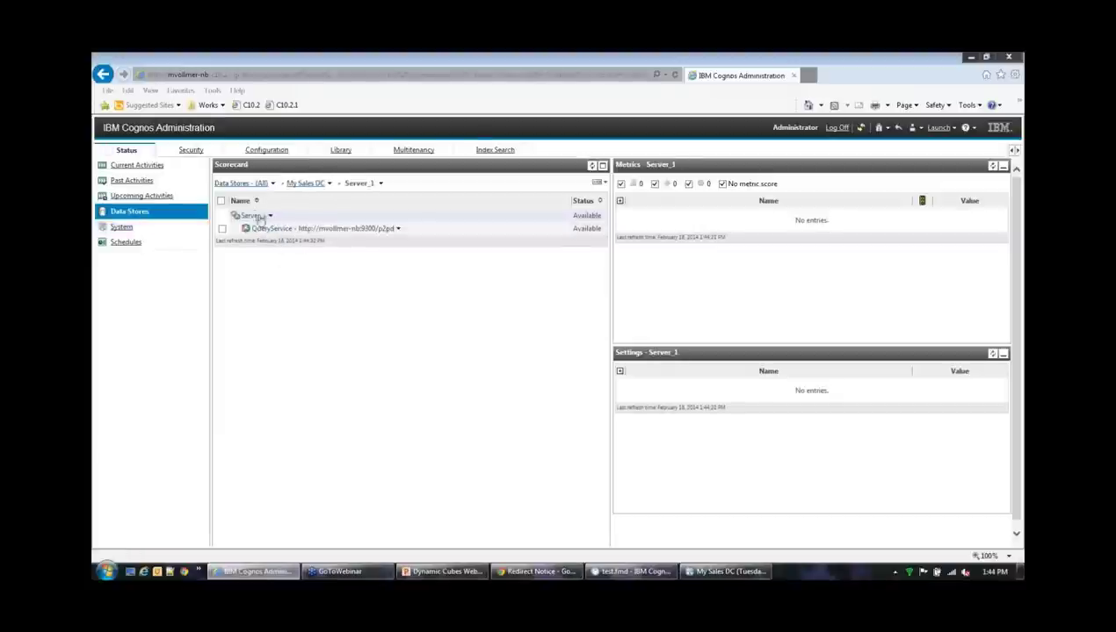
pyautogui.click(398, 230)
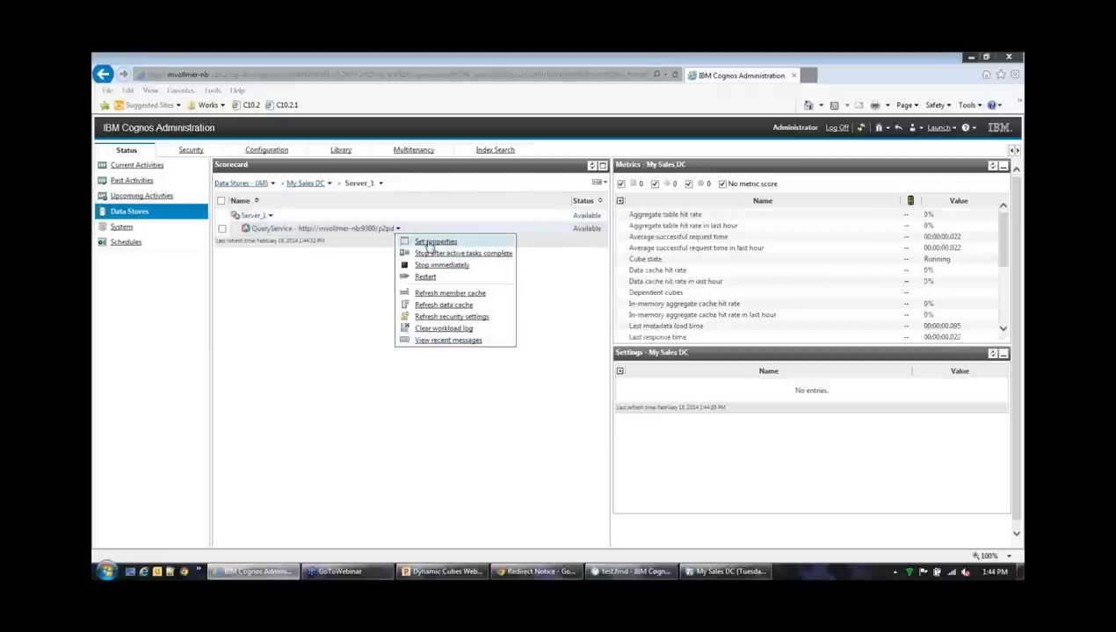
pyautogui.click(428, 243)
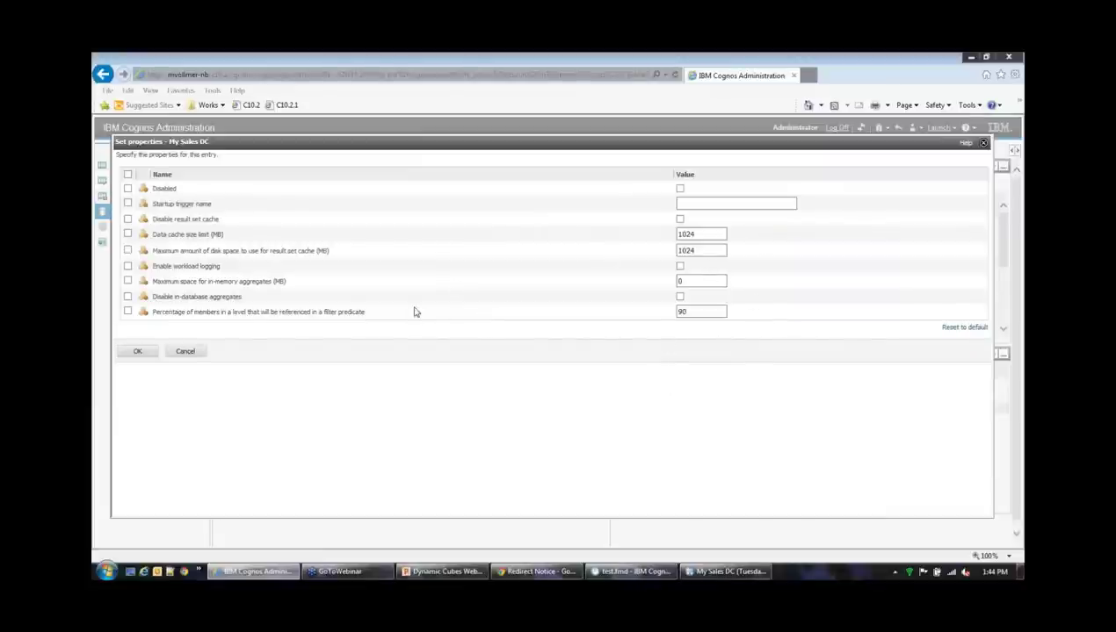
# Set Maximum space for in-memory aggregates to 10 MB and save the setting
pyautogui.moveTo(159, 281)
pyautogui.moveTo(160, 281); pyautogui.dragTo(269, 290)
pyautogui.doubleClick(694, 281)
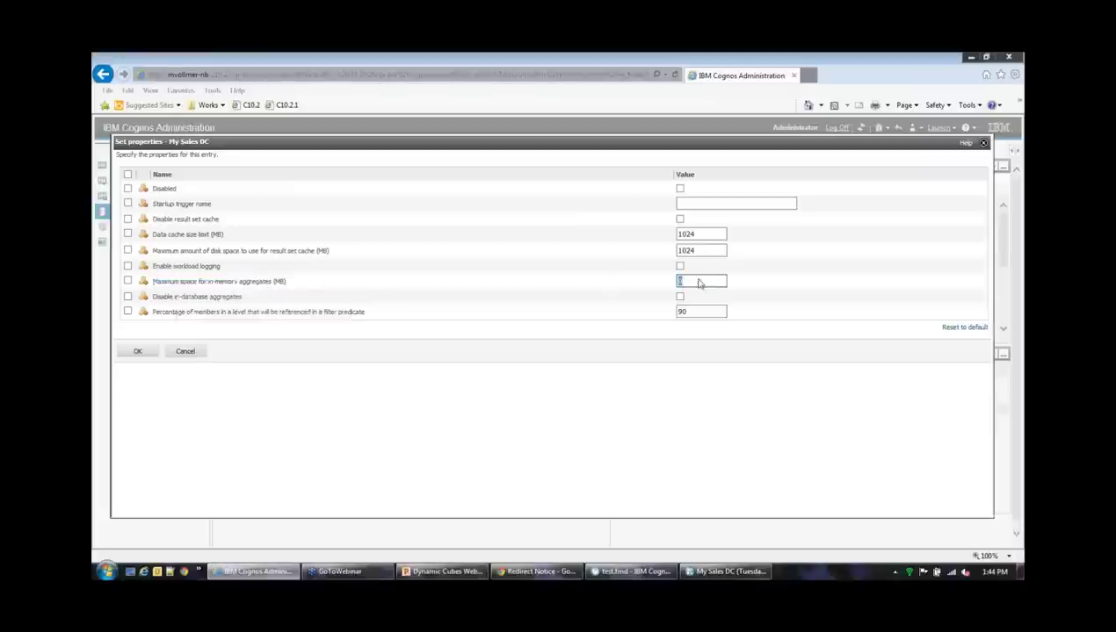
pyautogui.write('10')
pyautogui.click(532, 360)
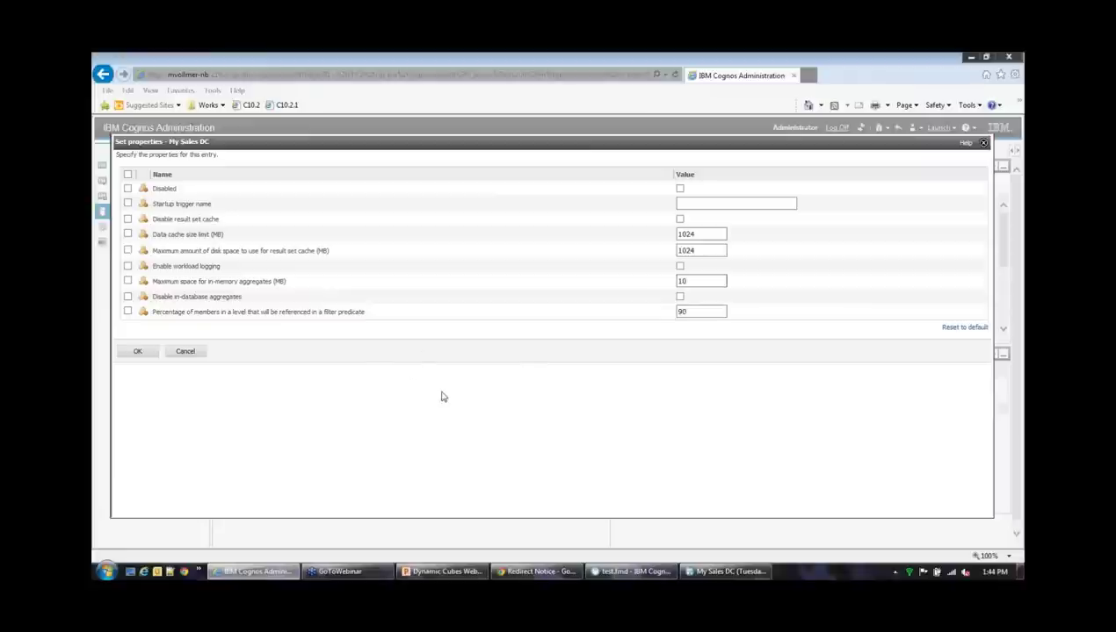
pyautogui.click(702, 279)
pyautogui.click(138, 352)
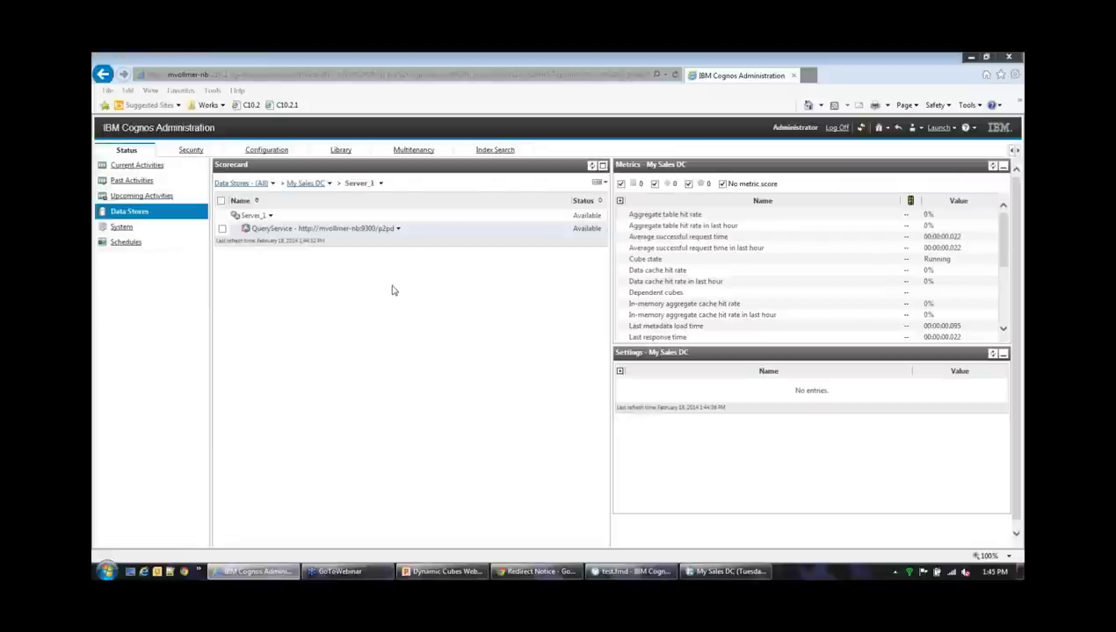
# Stop the My Sales DC cube immediately, then start it again
pyautogui.click(397, 228)
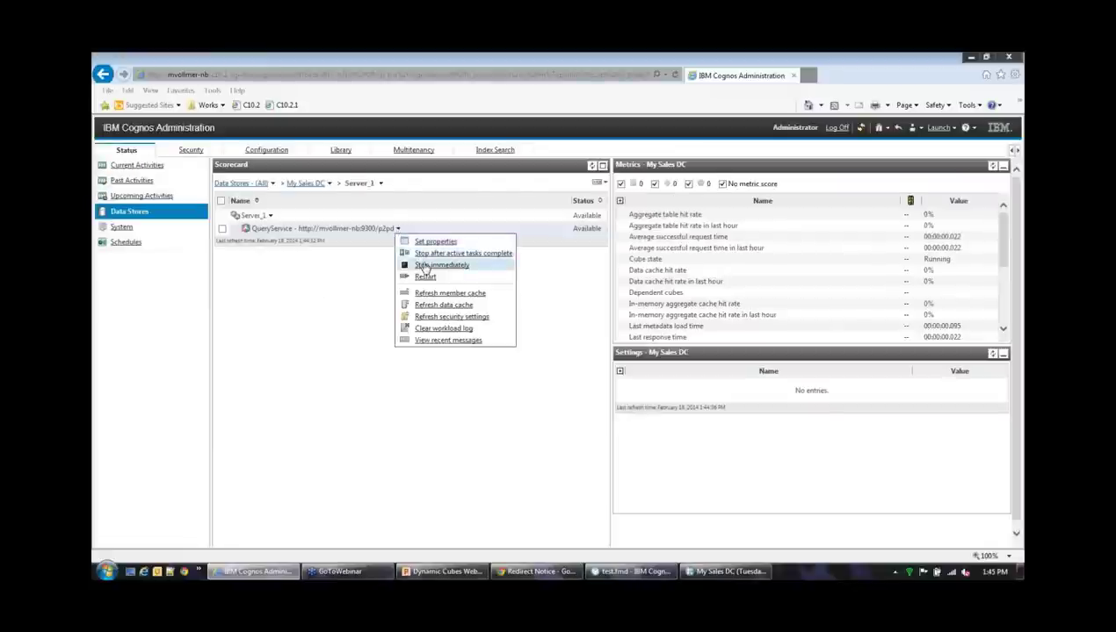
pyautogui.click(423, 265)
pyautogui.click(587, 357)
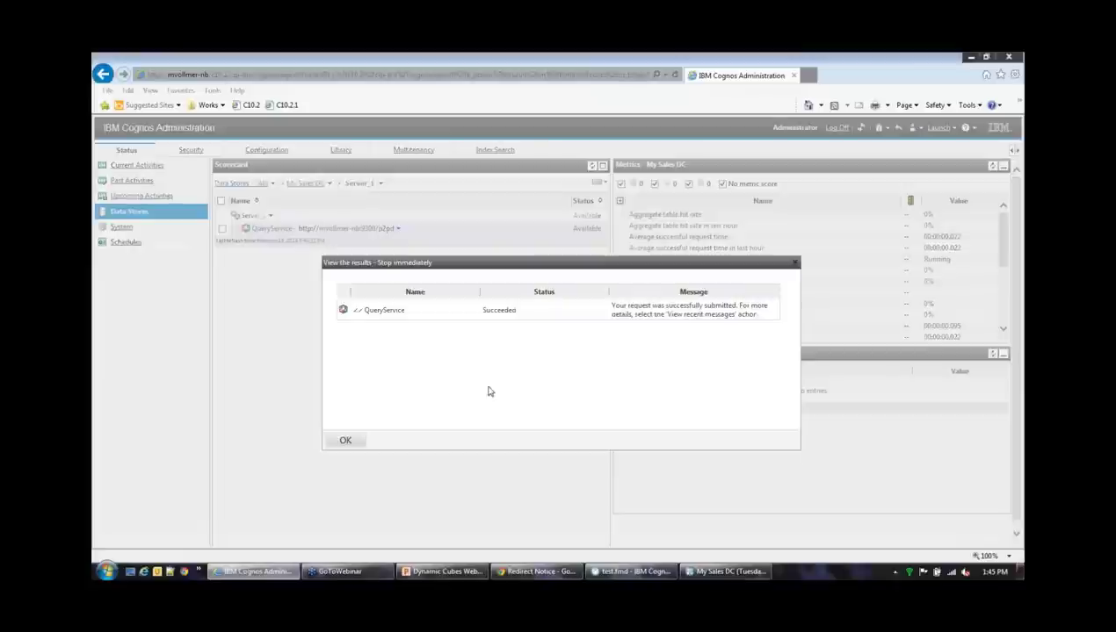
pyautogui.click(346, 441)
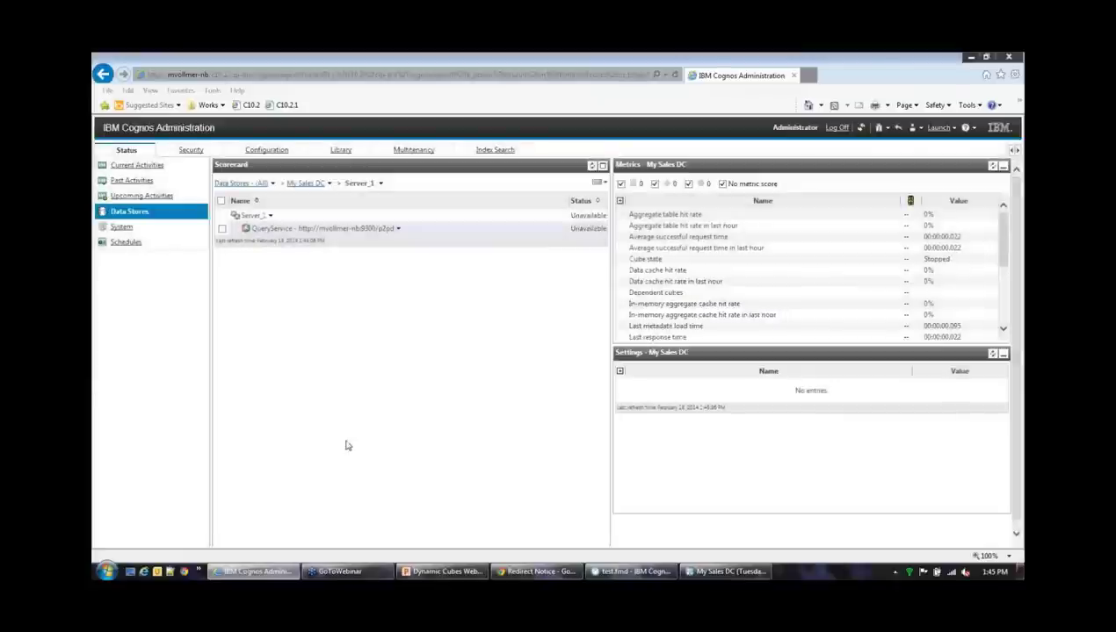
pyautogui.click(398, 229)
pyautogui.click(434, 261)
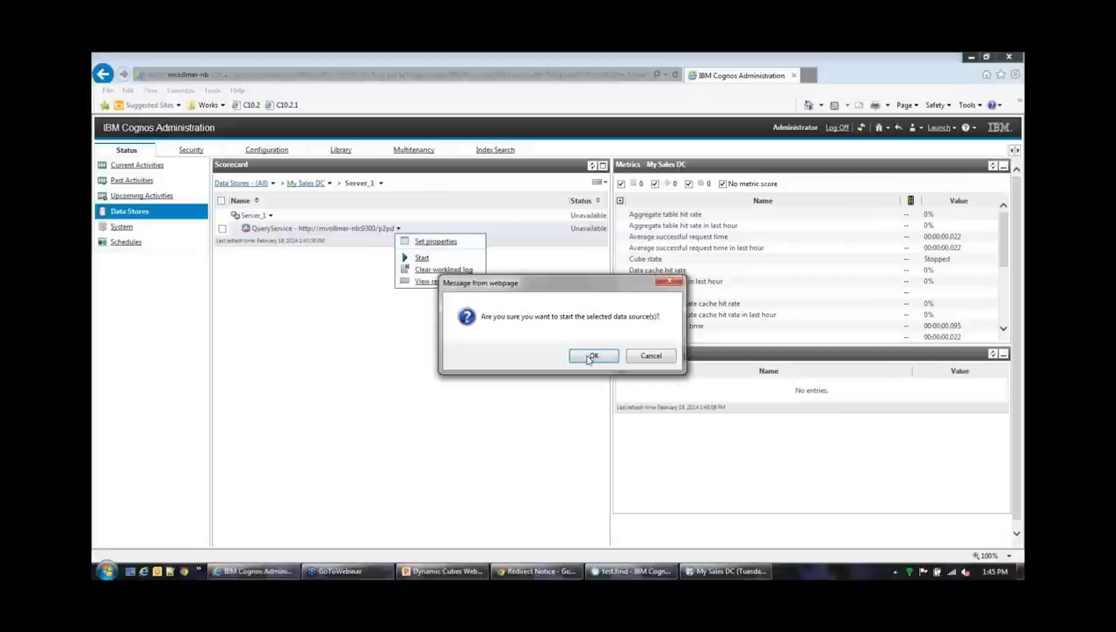
pyautogui.click(587, 356)
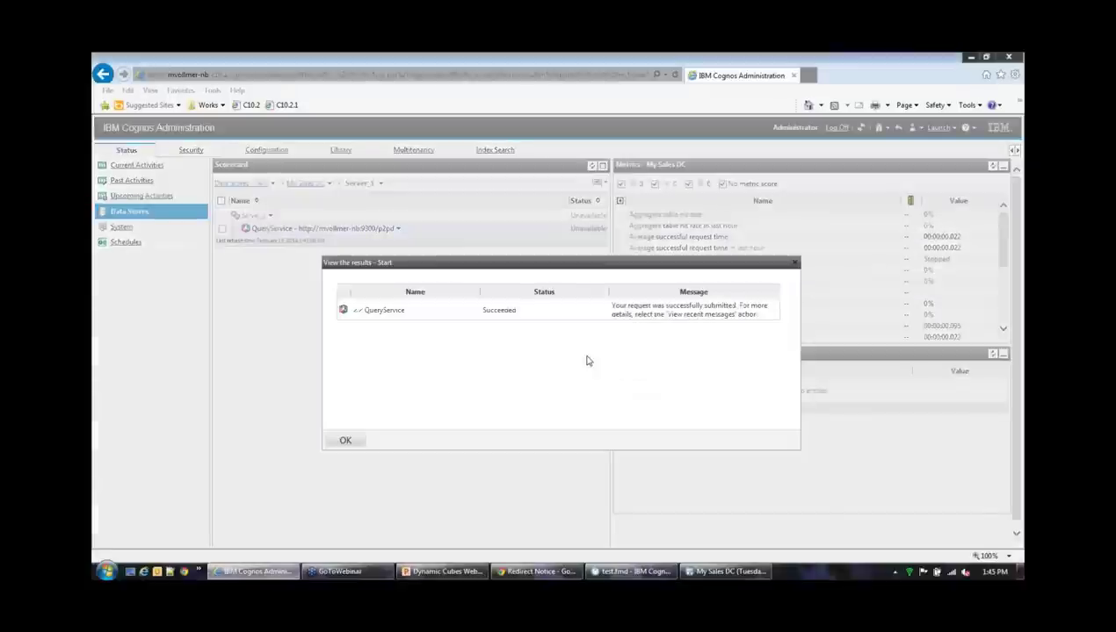
pyautogui.click(346, 440)
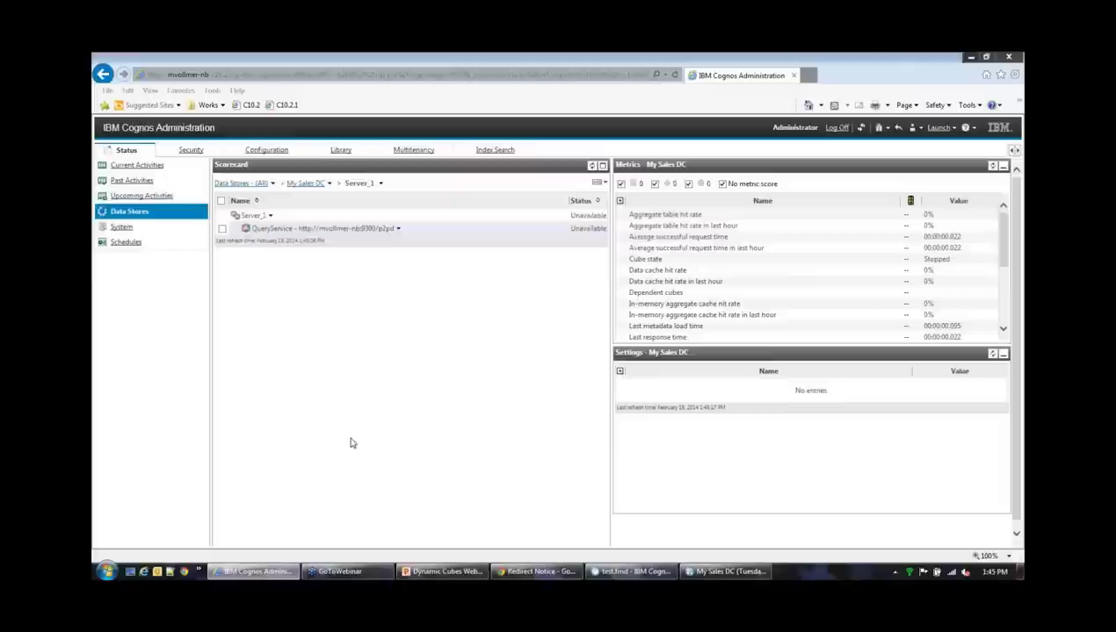
# Check recent messages confirming in-memory aggregates loaded successfully, 1 of 1
pyautogui.click(398, 229)
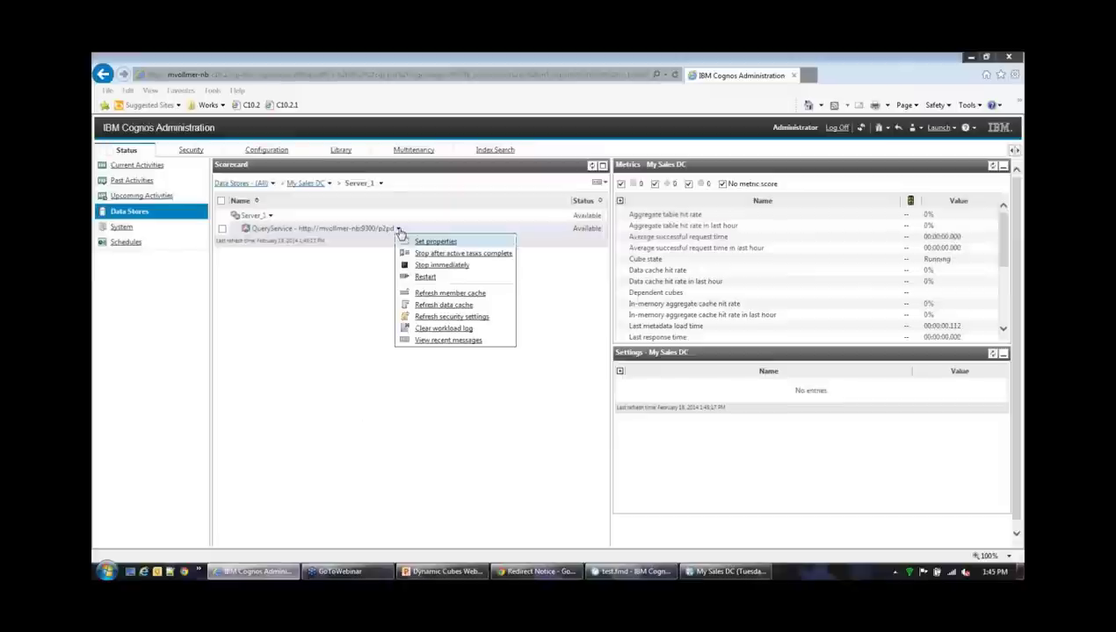
pyautogui.click(465, 341)
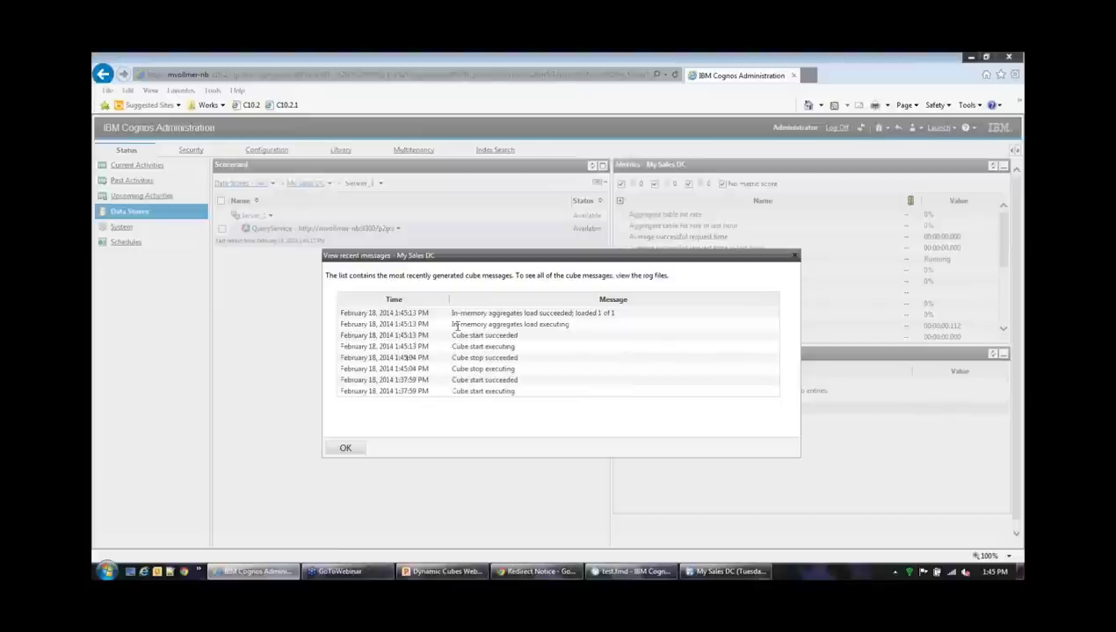
pyautogui.moveTo(456, 327); pyautogui.dragTo(572, 329)
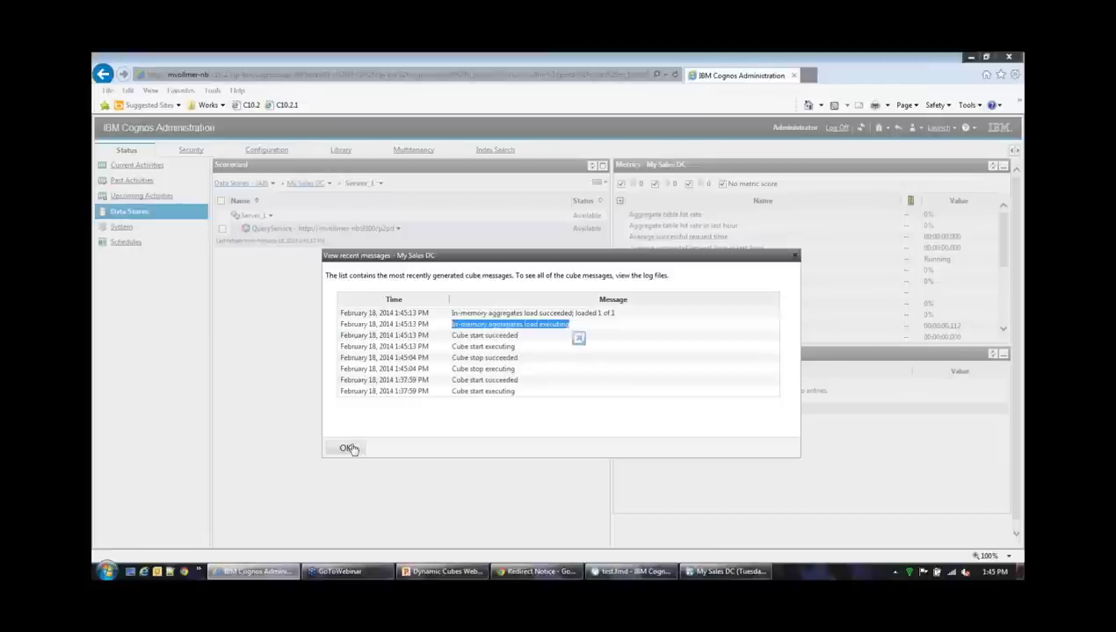
pyautogui.click(348, 448)
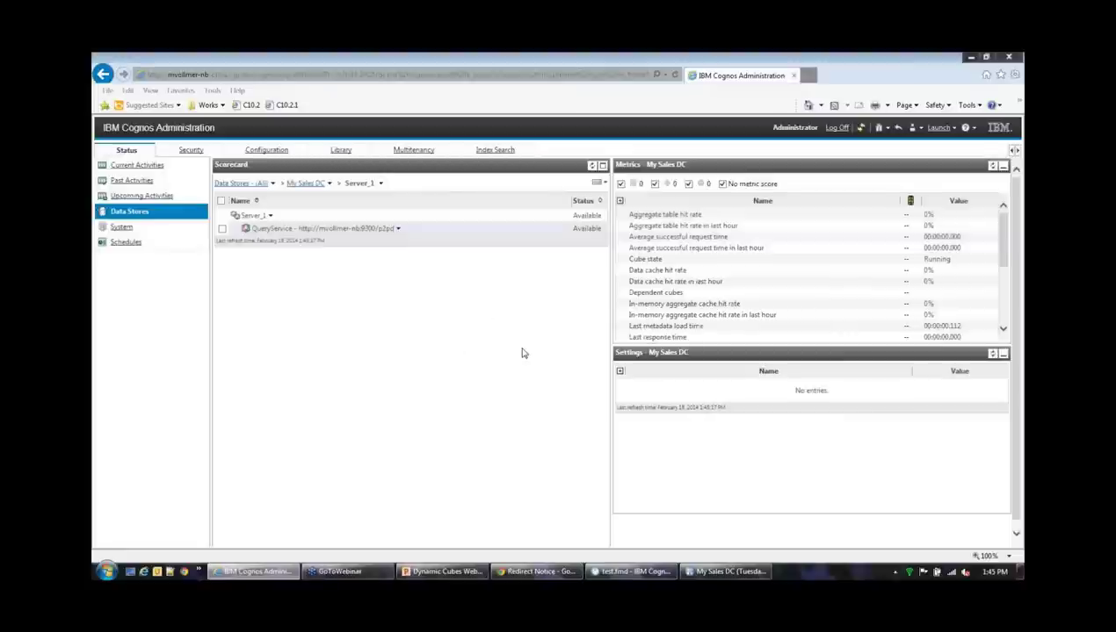